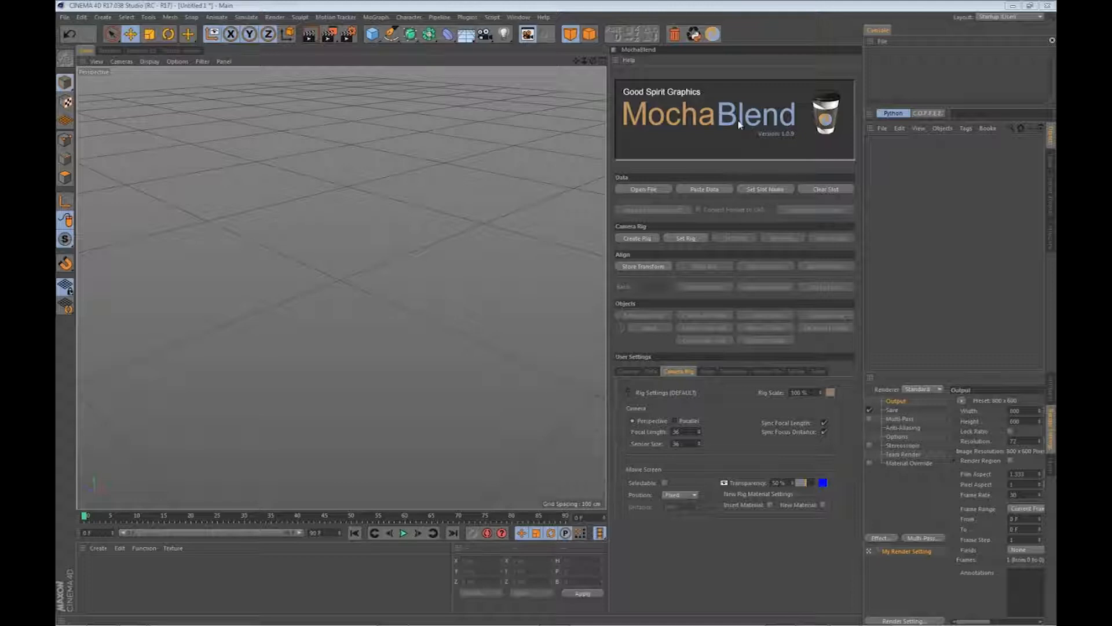
- Dismiss the MochaBlend title banner to reveal its data slots and switch to mocha Pro
left_click(665, 97)
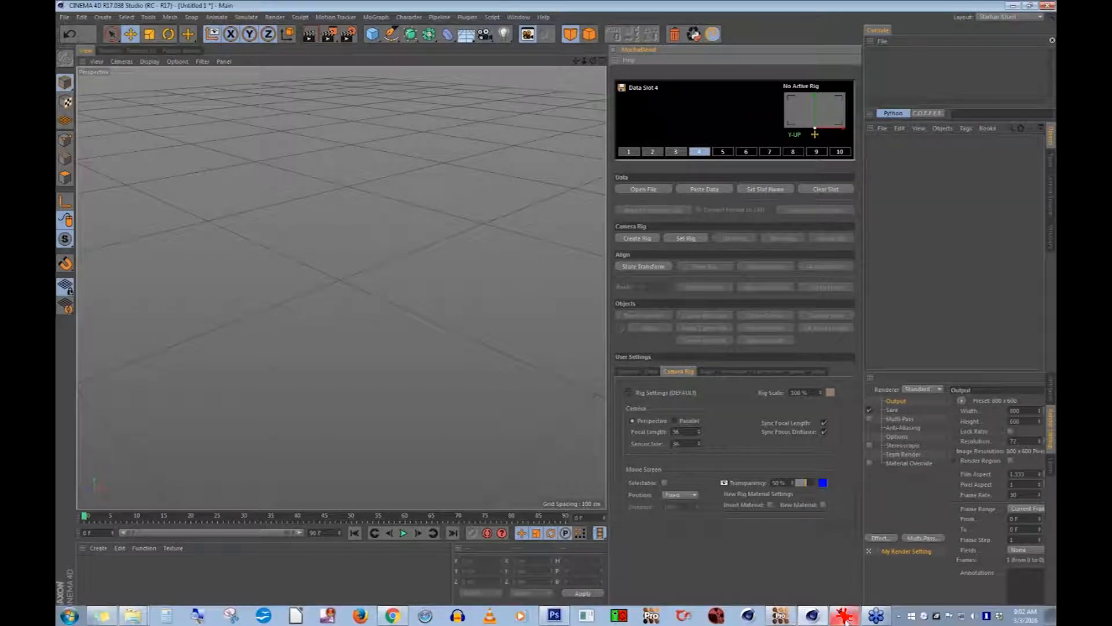
mouse_move(777, 619)
left_click(777, 619)
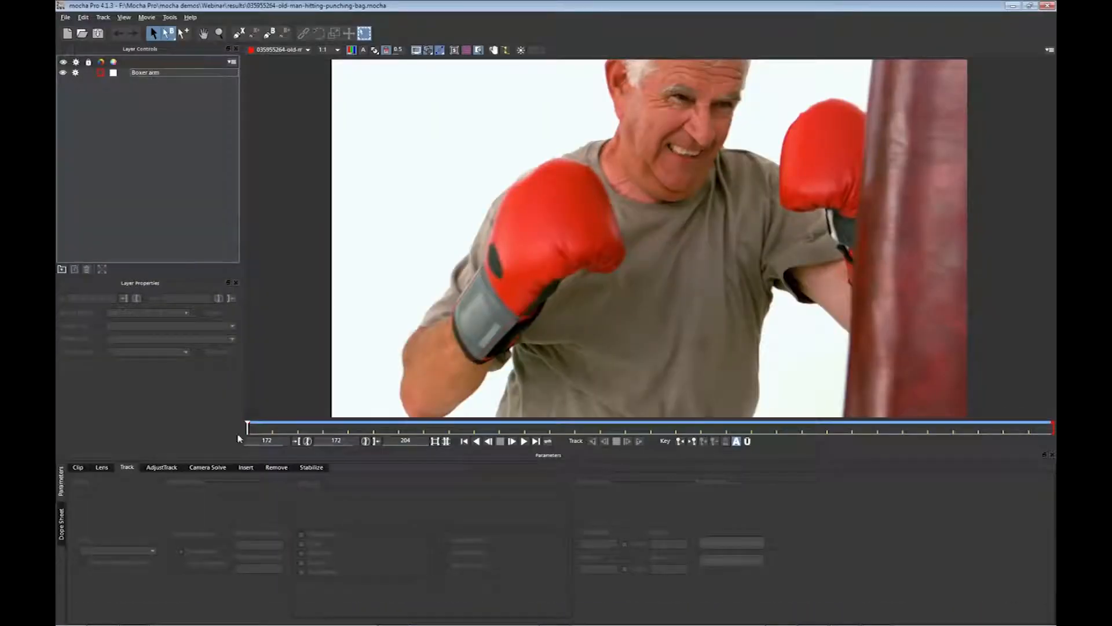
- Hide the Boxer arm layer at the start of the clip
mouse_move(248, 428)
left_mouse_down()
mouse_move(652, 421)
mouse_move(758, 398)
mouse_move(920, 418)
mouse_move(238, 431)
left_mouse_up()
left_click(187, 130)
left_click(63, 72)
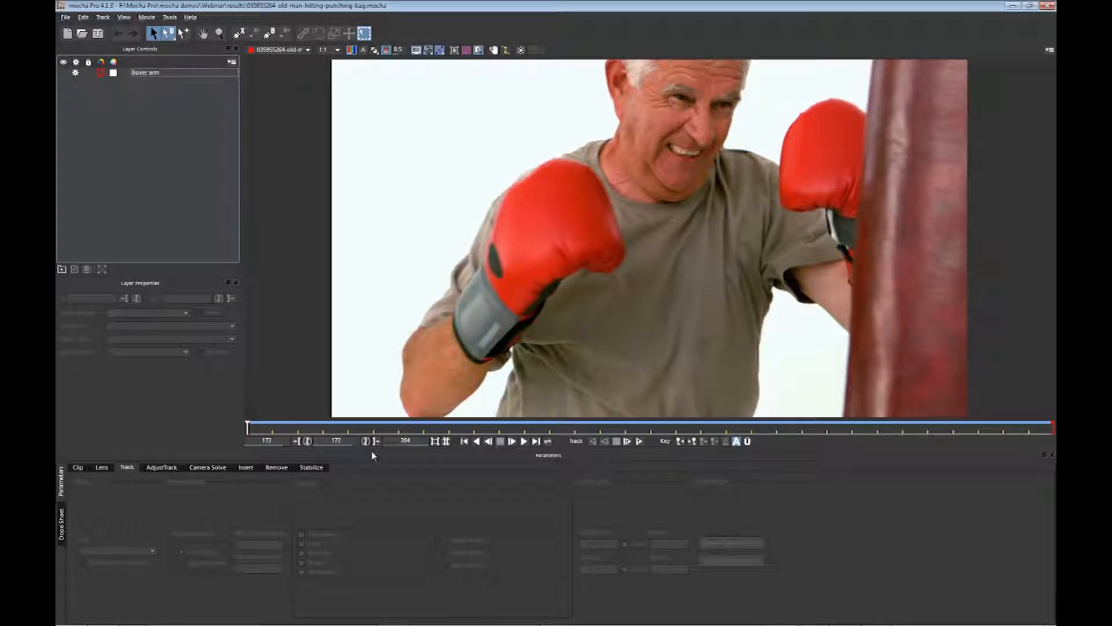
- Outline the grey wrist cuff of the boxer's glove with a closed X-spline on a new layer at frame 185
left_click_drag(248, 428, 427, 426)
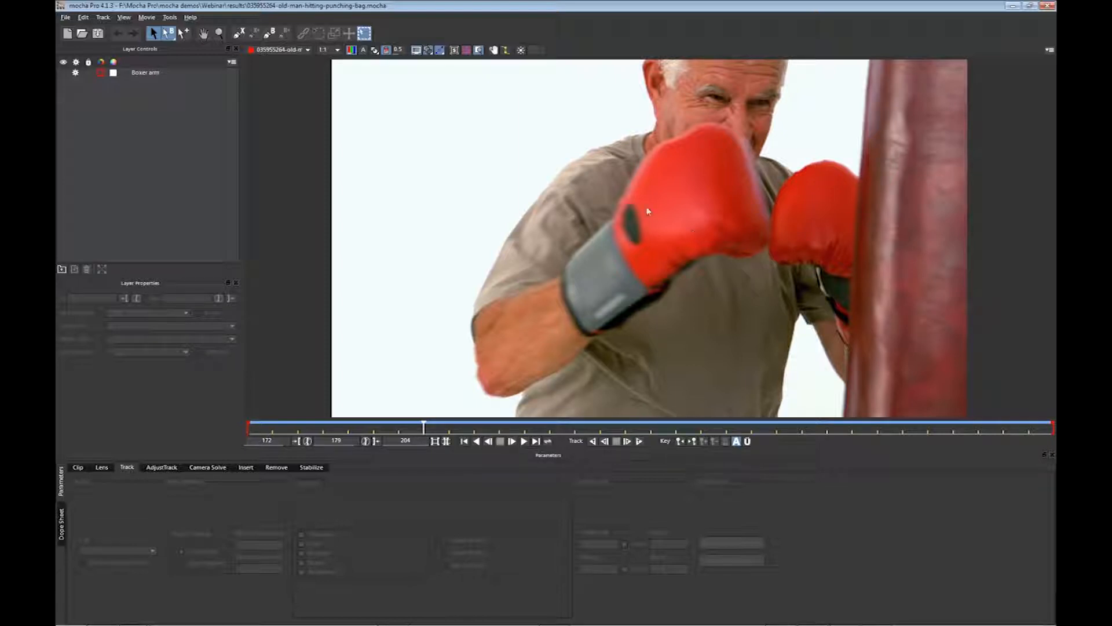
left_click_drag(426, 426, 605, 441)
left_click(607, 441)
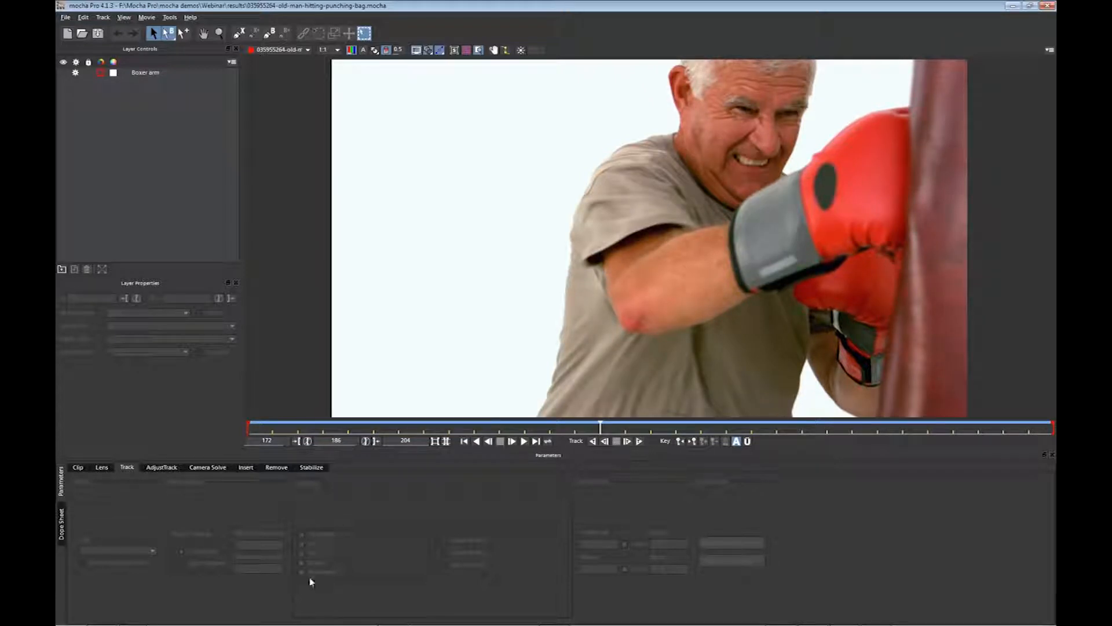
left_click_drag(600, 425, 472, 424)
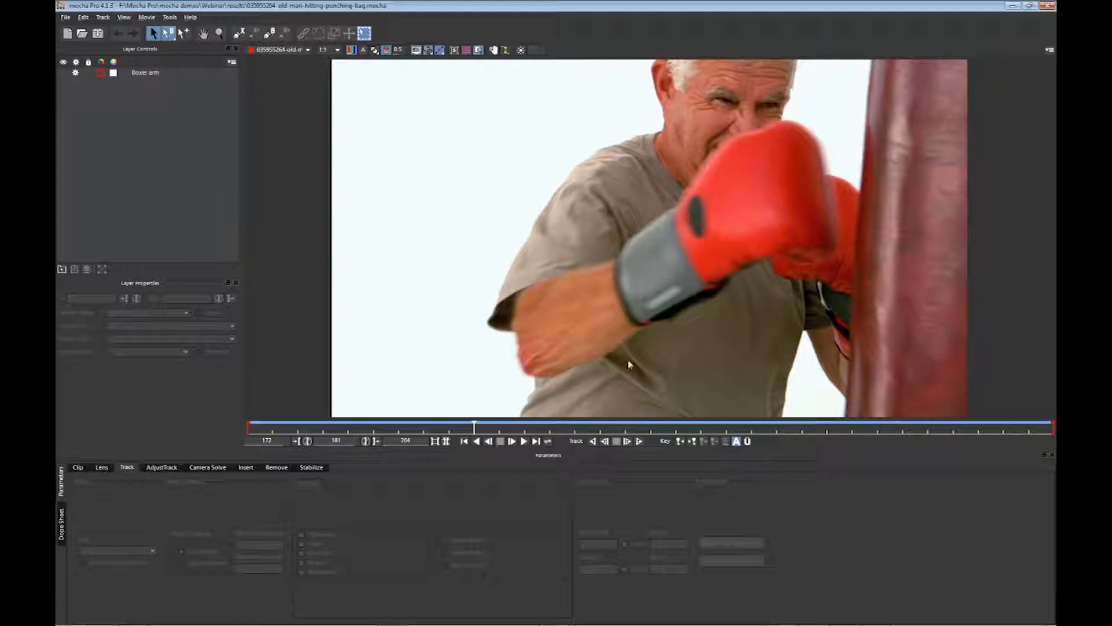
left_click_drag(474, 428, 602, 426)
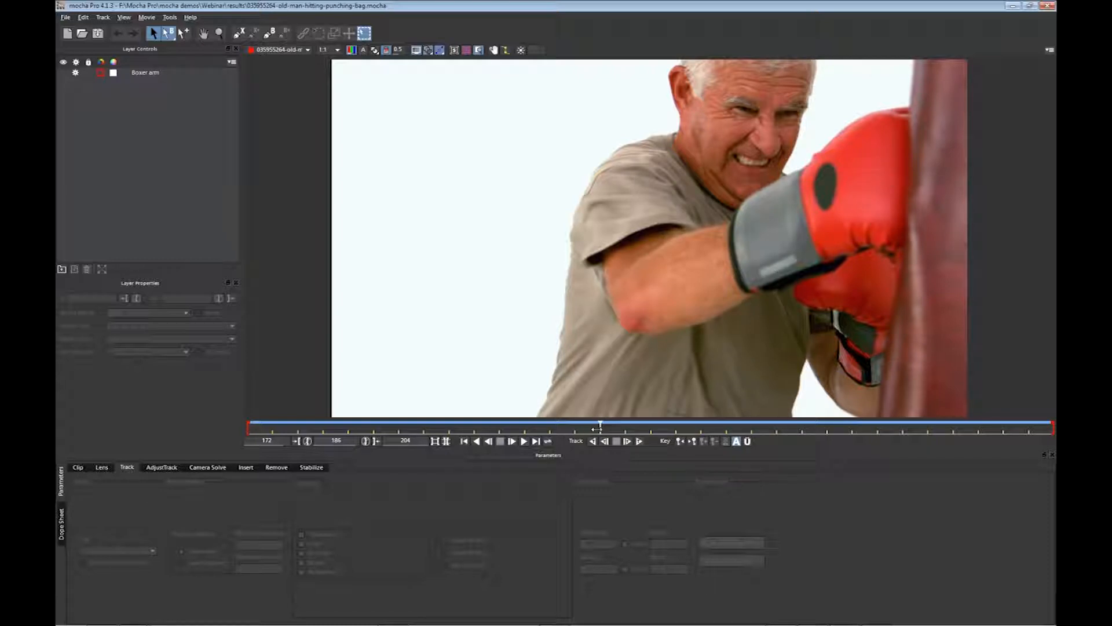
left_click_drag(598, 427, 568, 442)
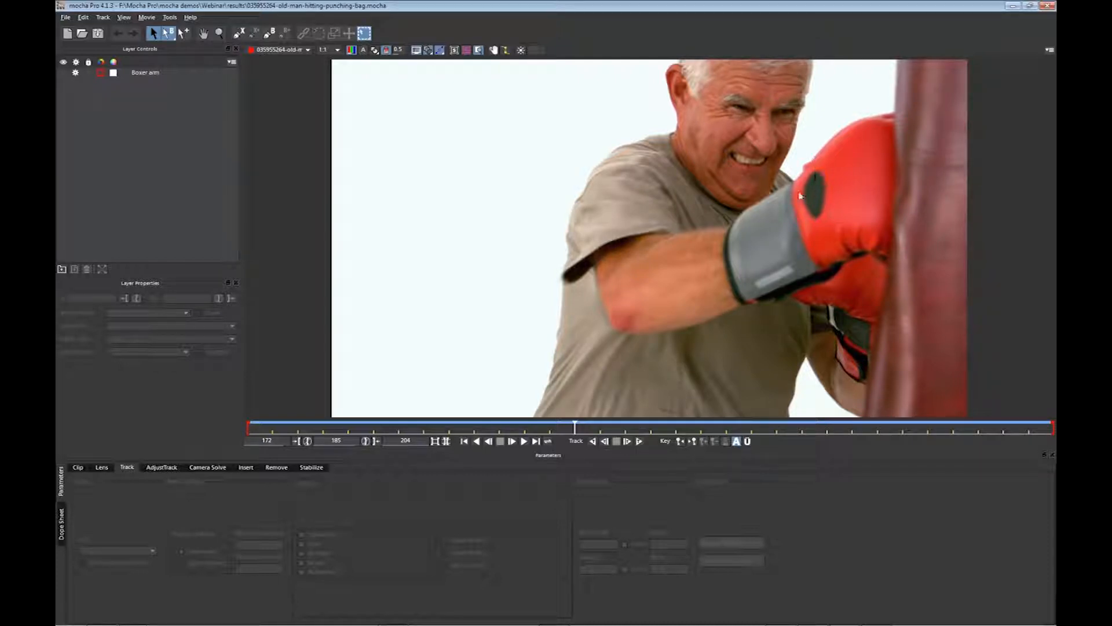
left_click(238, 33)
left_click(792, 207)
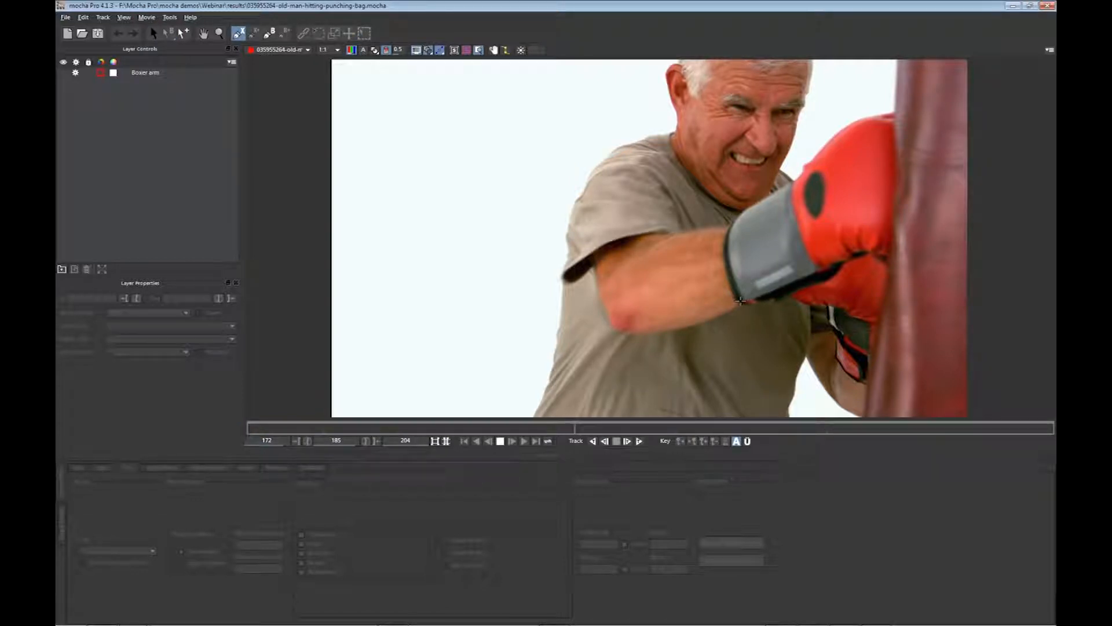
right_click(742, 300)
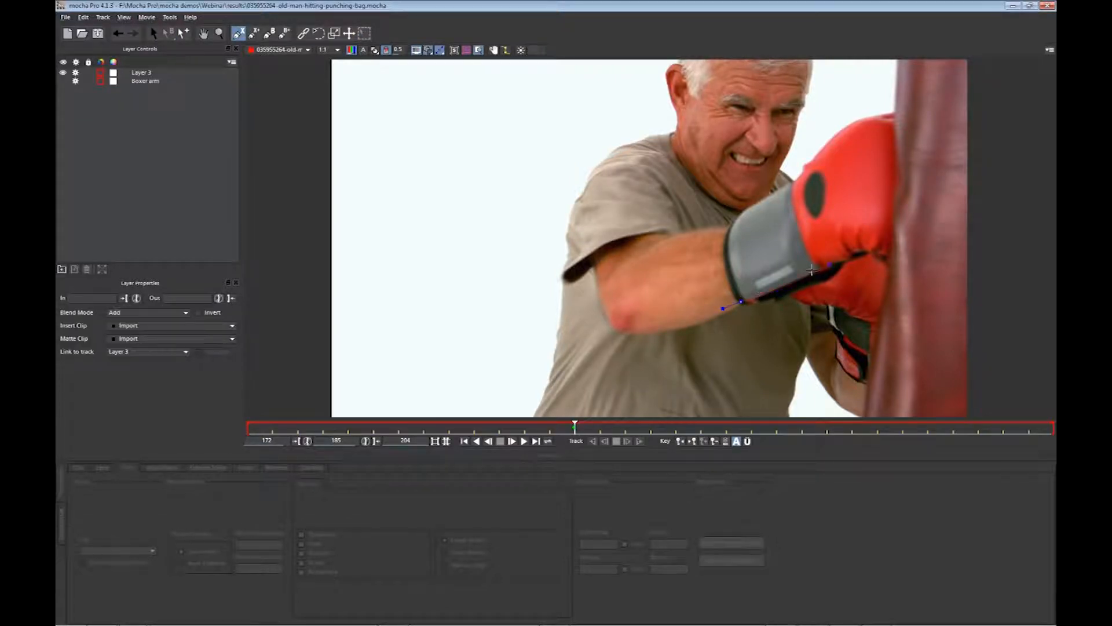
left_click_drag(816, 255, 724, 262)
right_click(724, 263)
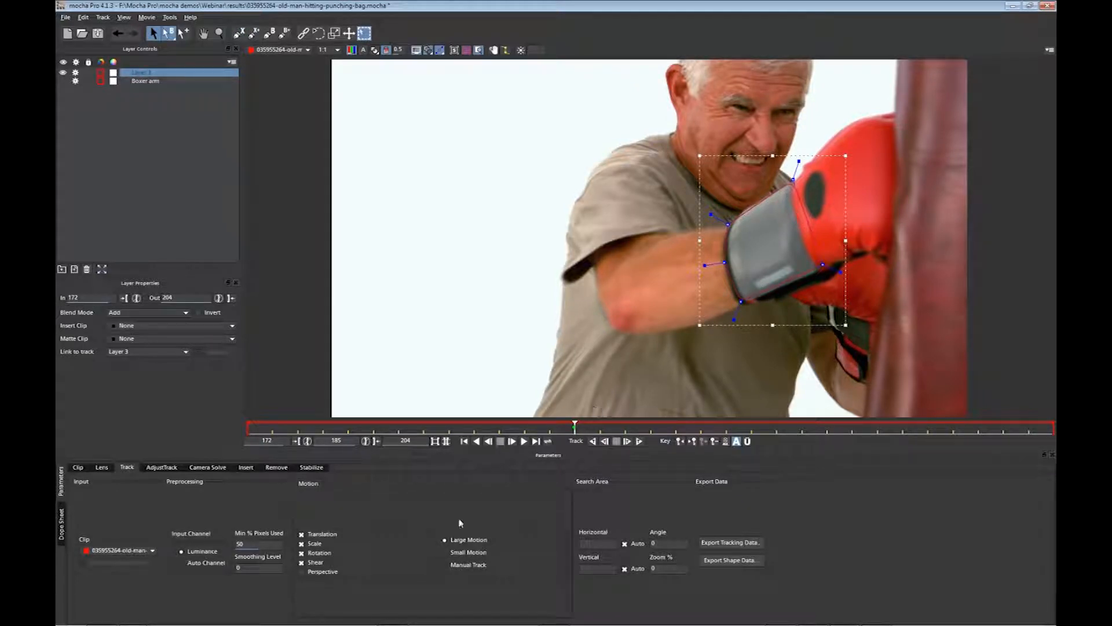
- Track the new layer forward with Perspective motion included, and display the planar surface and grid
left_click(301, 572)
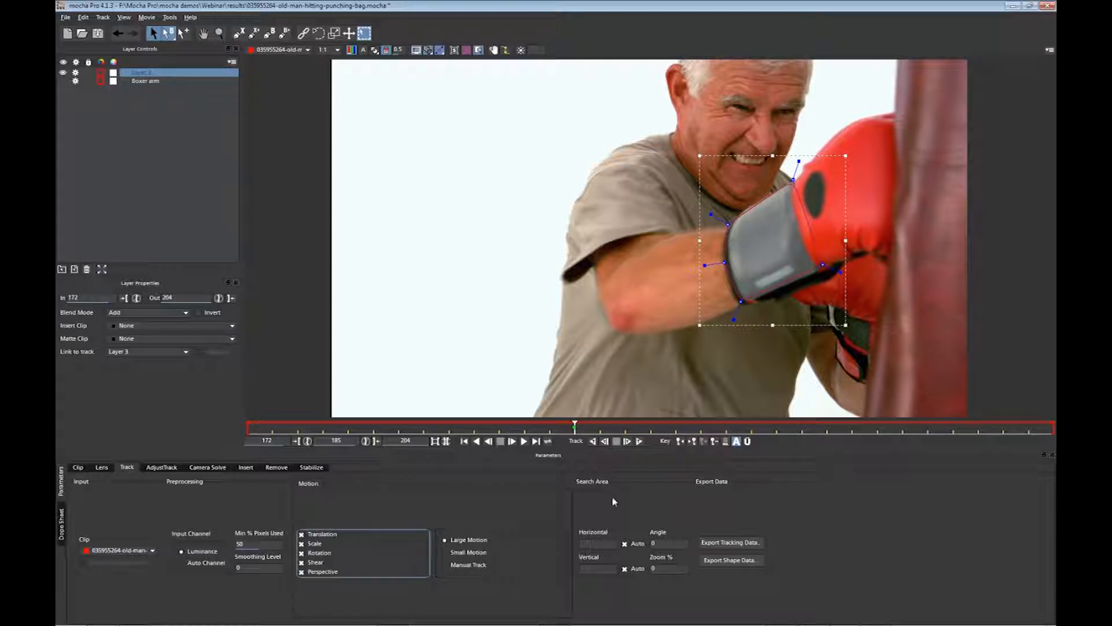
left_click(640, 442)
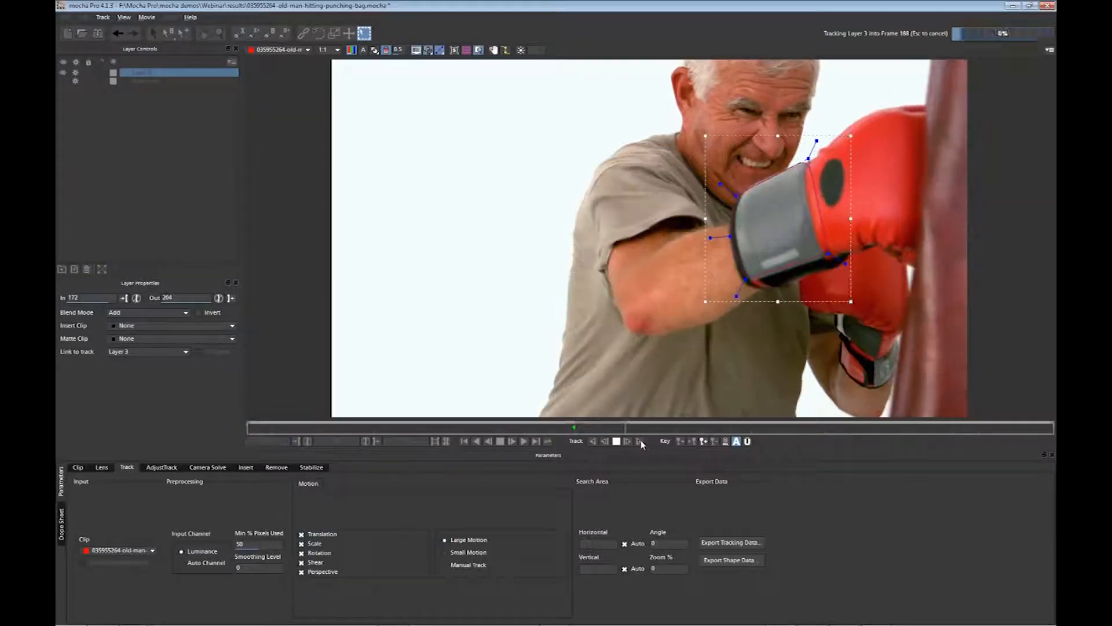
left_click(454, 51)
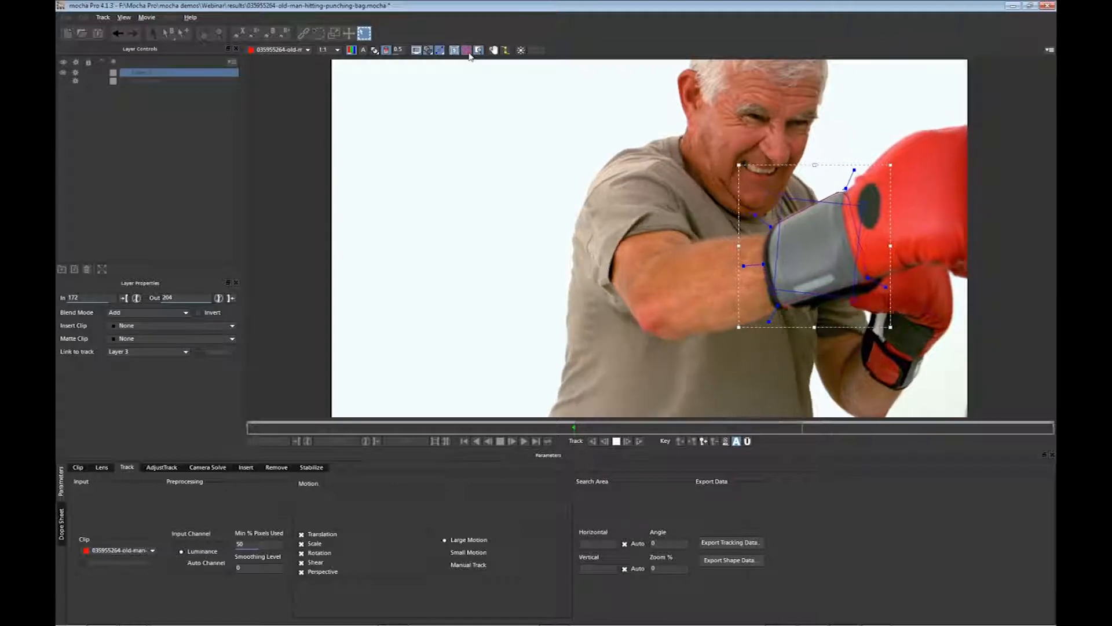
left_click(467, 51)
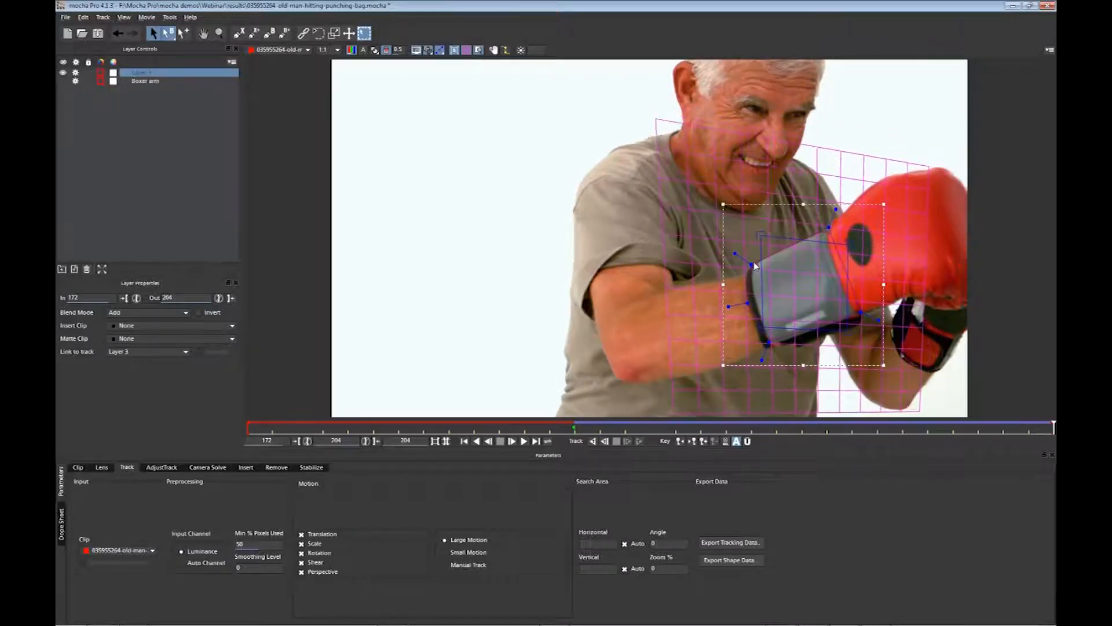
- Fit the four corners of the planar surface to the glove's grey cuff and check the alignment on neighbouring frames
left_click_drag(1053, 425, 802, 425)
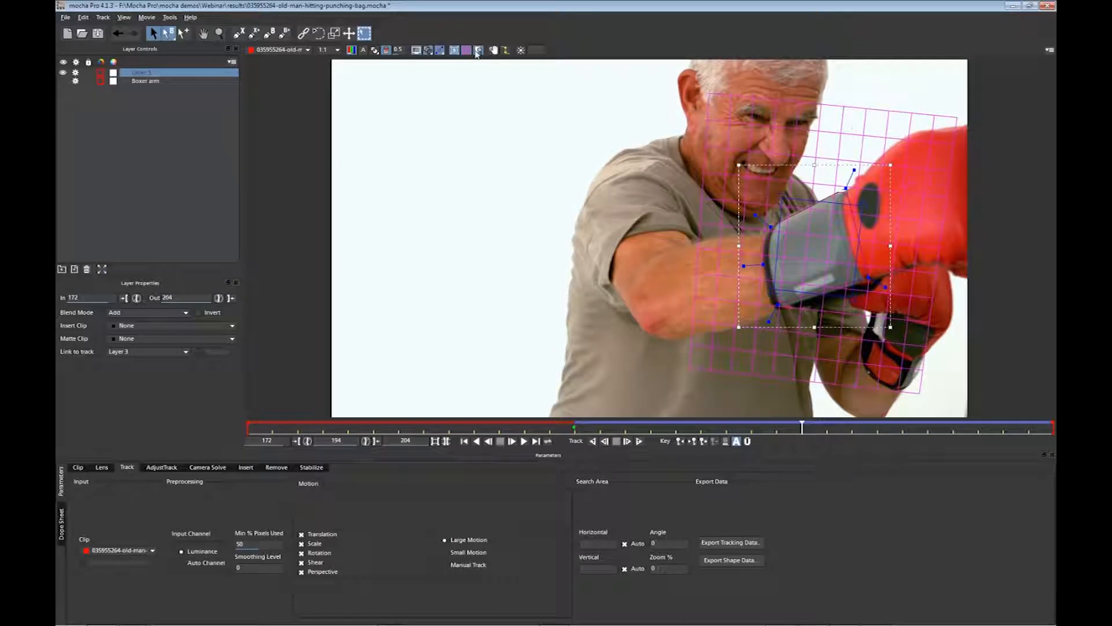
left_click(479, 51)
left_click(784, 202)
left_click_drag(784, 203, 775, 227)
left_click_drag(866, 206, 842, 194)
left_click_drag(855, 307, 858, 278)
left_click_drag(774, 289, 782, 304)
left_click_drag(758, 429, 651, 452)
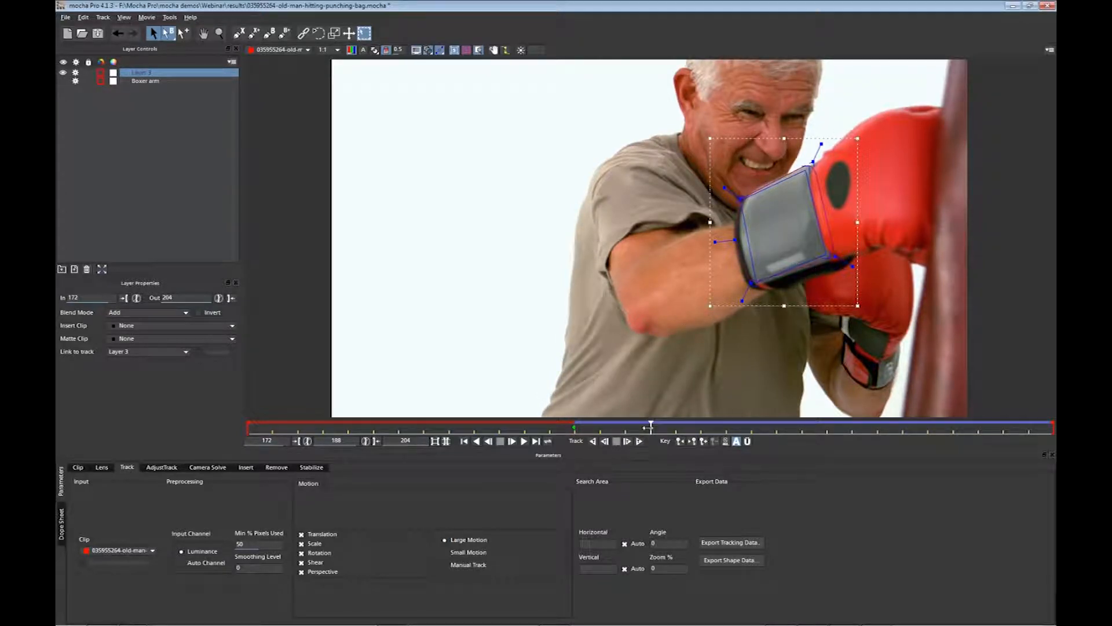
mouse_move(653, 427)
left_mouse_down()
mouse_move(707, 427)
mouse_move(642, 428)
left_mouse_up()
left_click_drag(701, 427, 650, 427)
mouse_move(650, 427)
left_mouse_down()
mouse_move(623, 427)
mouse_move(648, 428)
left_mouse_up()
- Hide Layer 3, show the Boxer arm layer and check its track across the clip
left_click(64, 73)
left_click(77, 82)
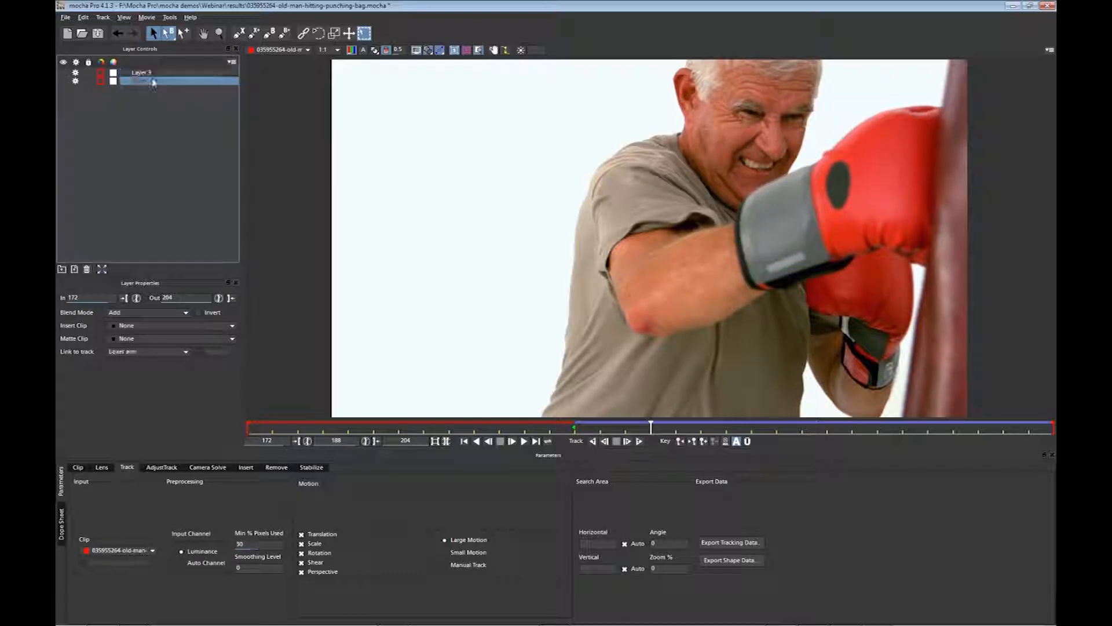
left_click(64, 82)
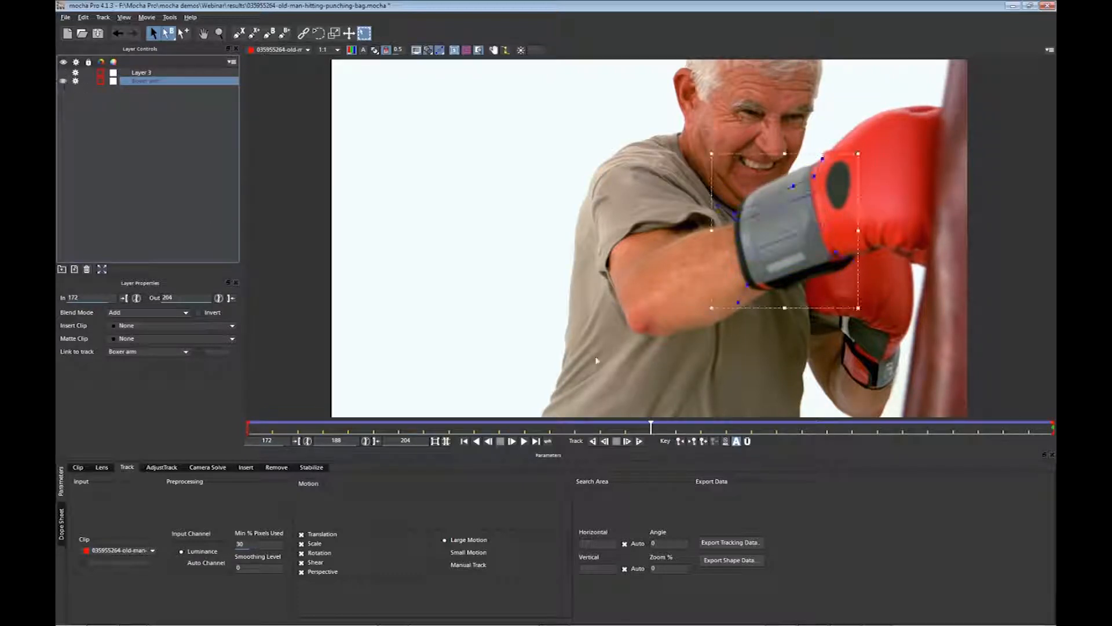
left_click_drag(658, 427, 1029, 427)
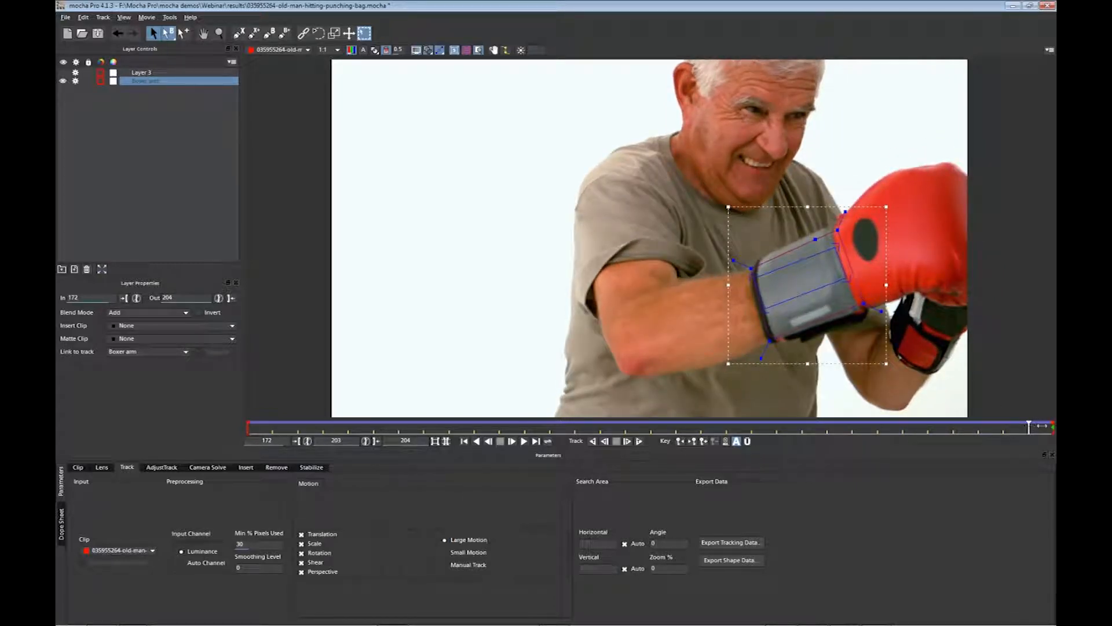
left_click_drag(1014, 429, 639, 399)
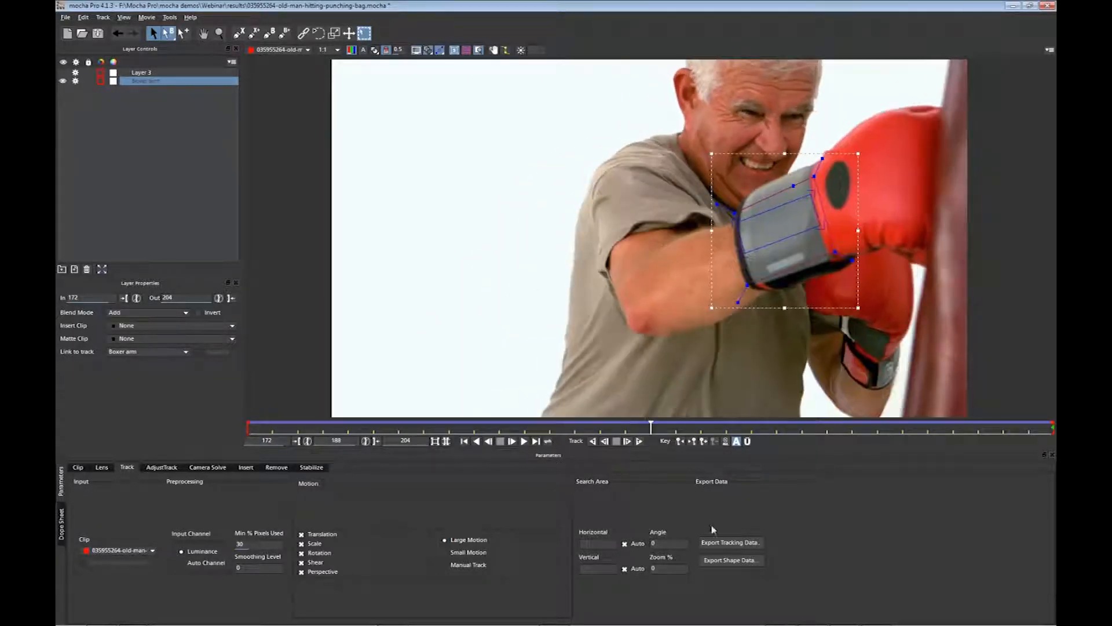
- Copy the Boxer arm layer's tracking data to the clipboard as MochaBlend tracking data (*.txt) and switch to Cinema 4D
left_click(743, 544)
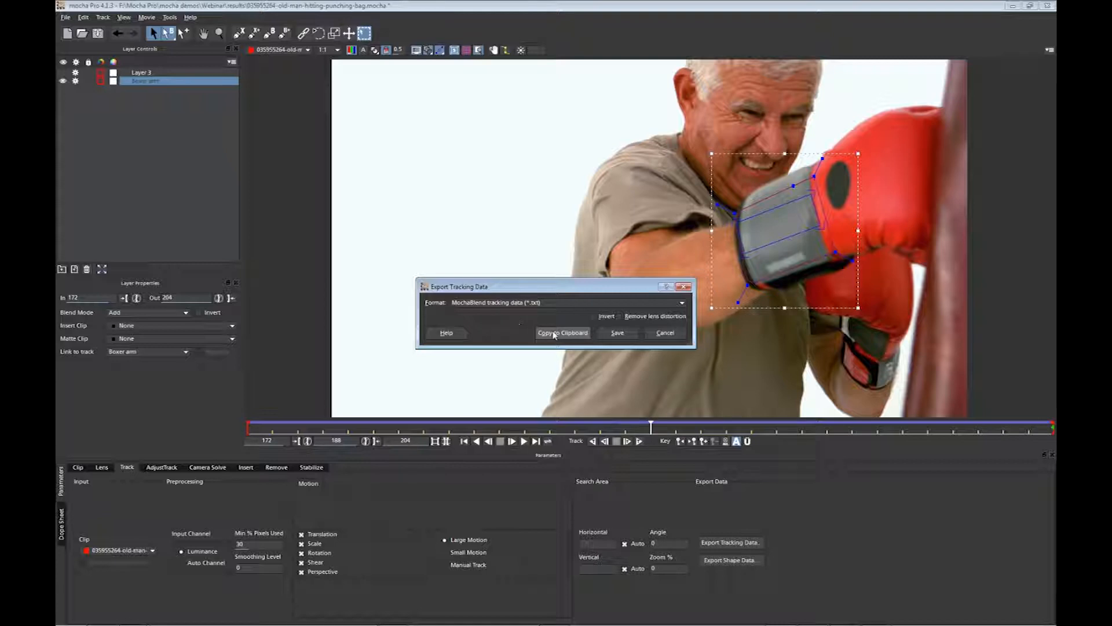
left_click(554, 333)
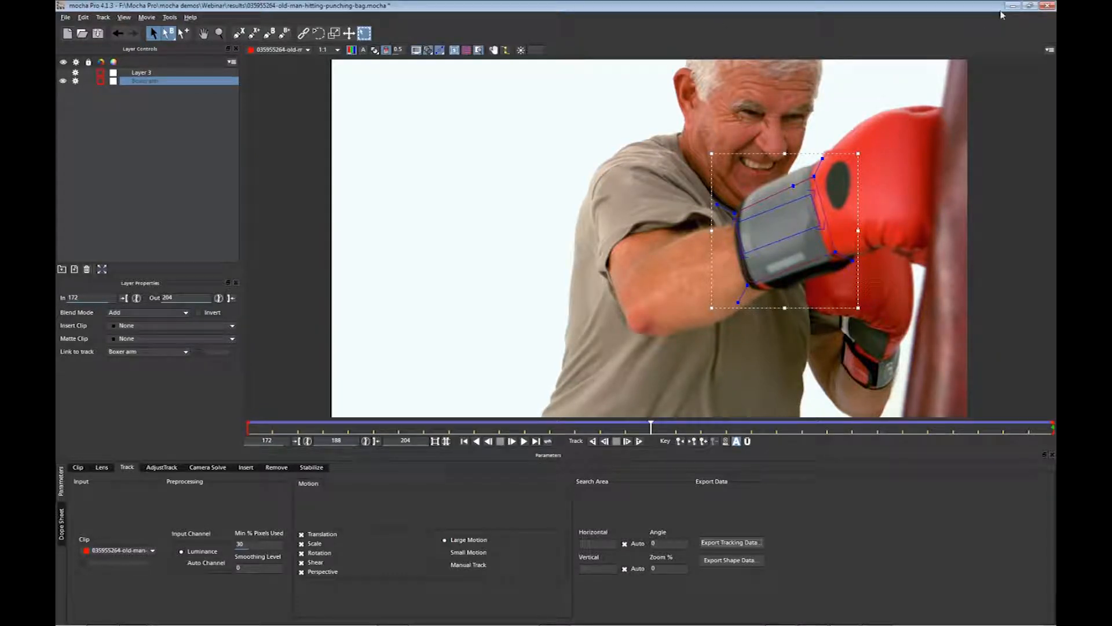
mouse_move(813, 624)
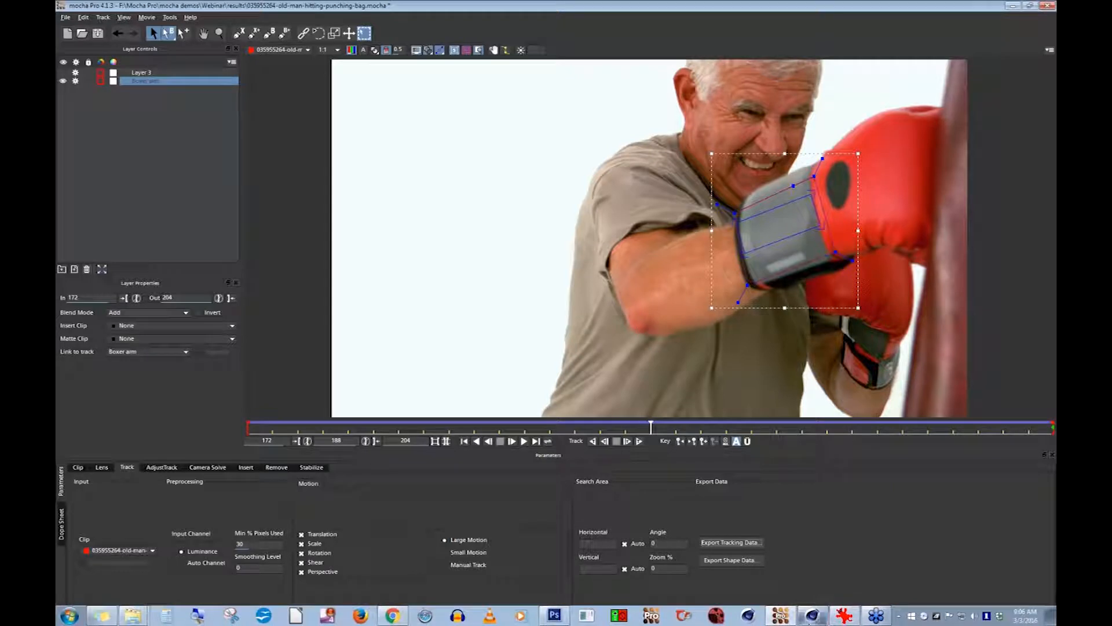
left_click(812, 621)
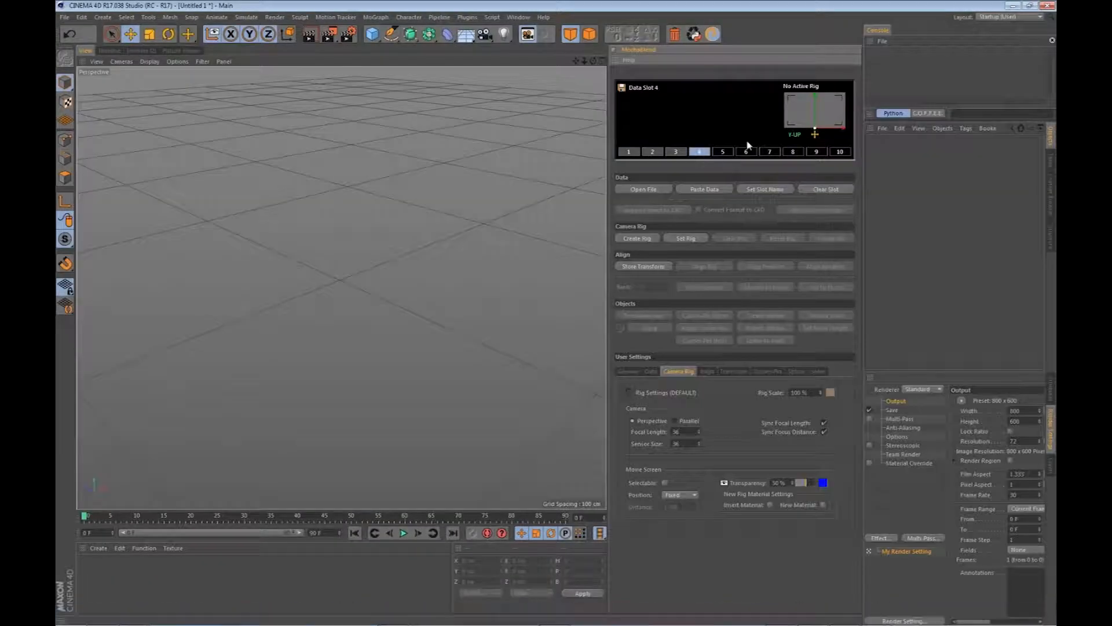
- Paste the copied tracking data into MochaBlend data slot 5
left_click(747, 153)
left_click(724, 152)
left_click(715, 191)
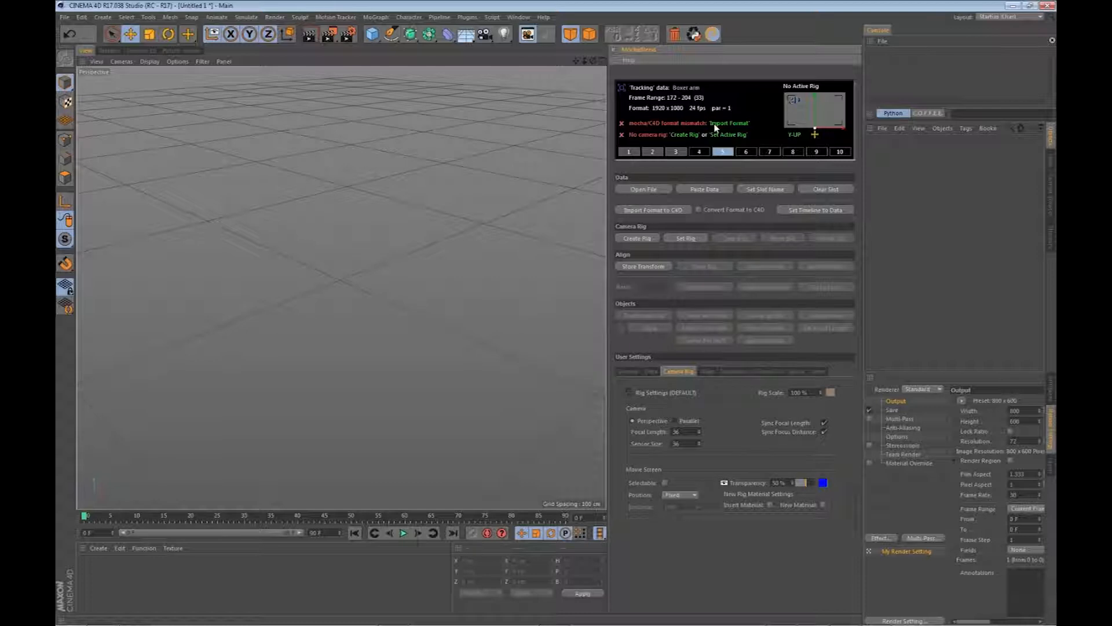
- Import the tracking data's format into the project and create a MochaBlend camera rig
left_click(735, 125)
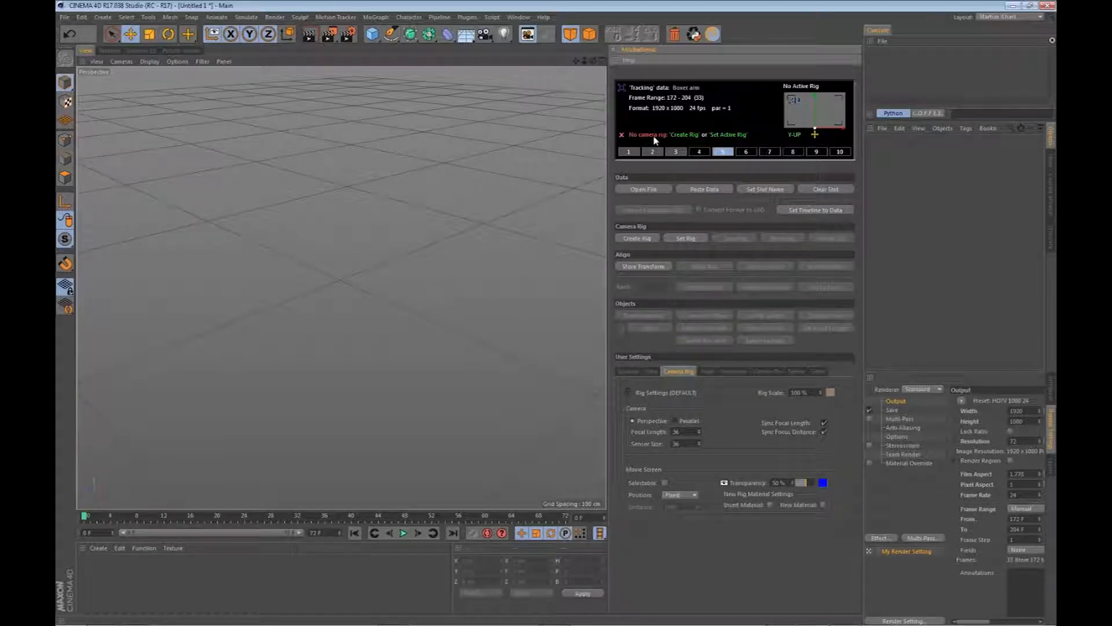
left_click(685, 136)
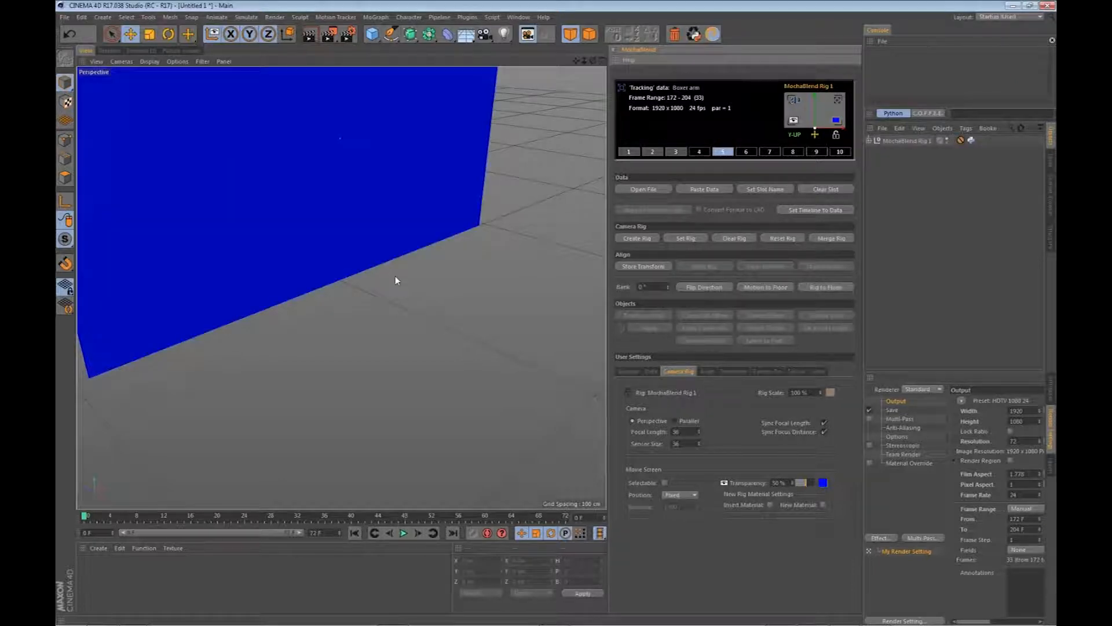
scroll(401, 339, "down", 5)
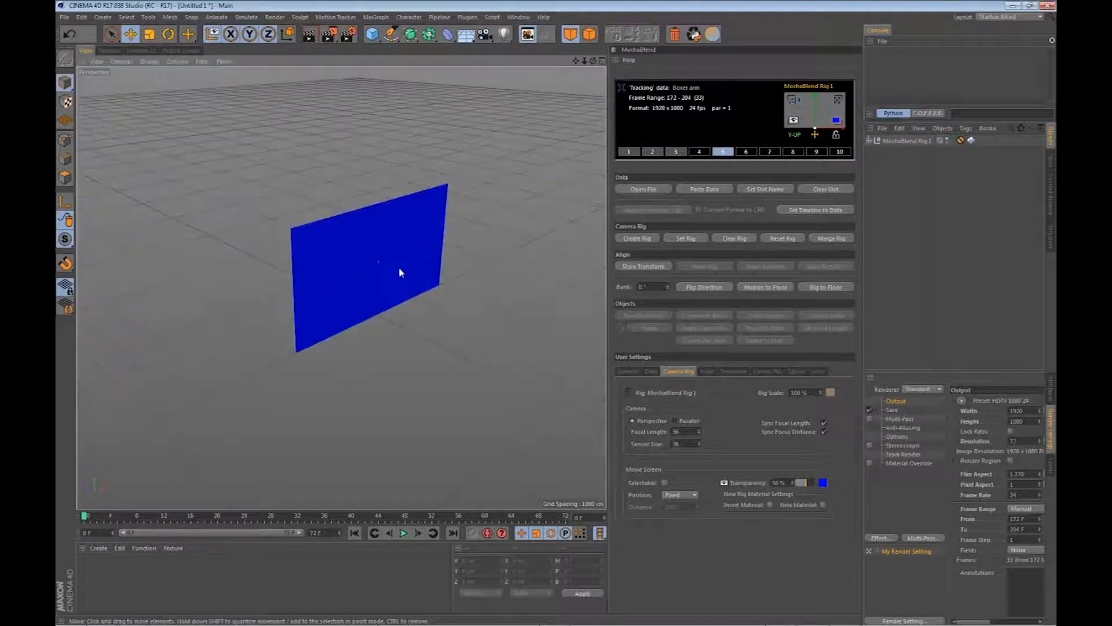
scroll(397, 268, "up", 5)
mouse_move(400, 332)
left_mouse_down()
mouse_move(366, 343)
mouse_move(393, 350)
left_mouse_up()
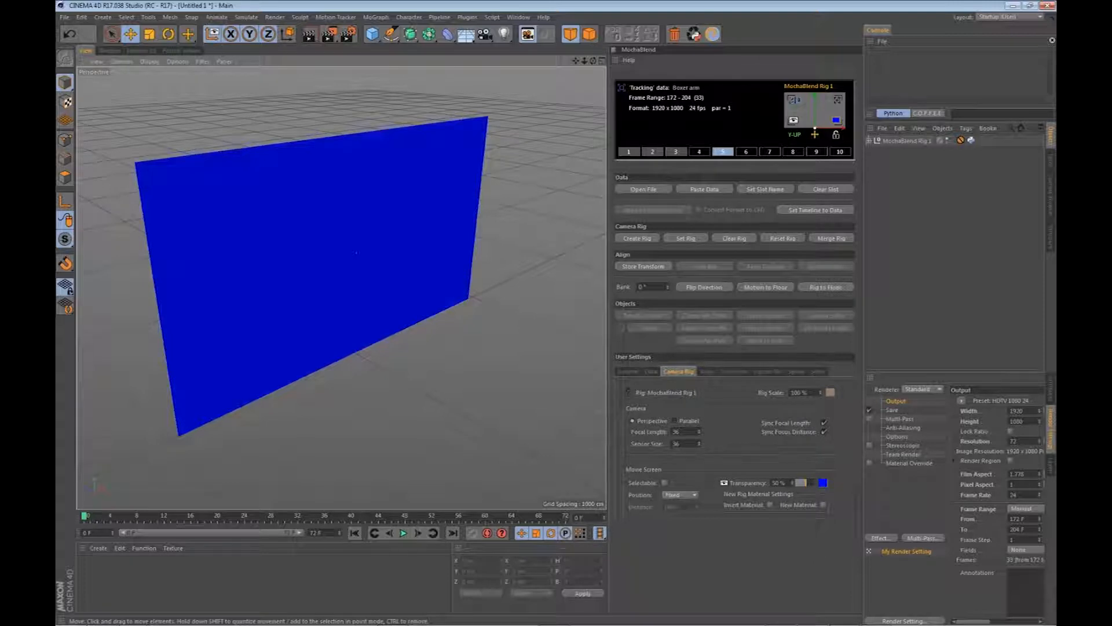
- Put old-man-hitting-punching-bag_00001.jpg from the old man punch folder on the rig's movie screen and set its transparency to 0%
mouse_move(133, 614)
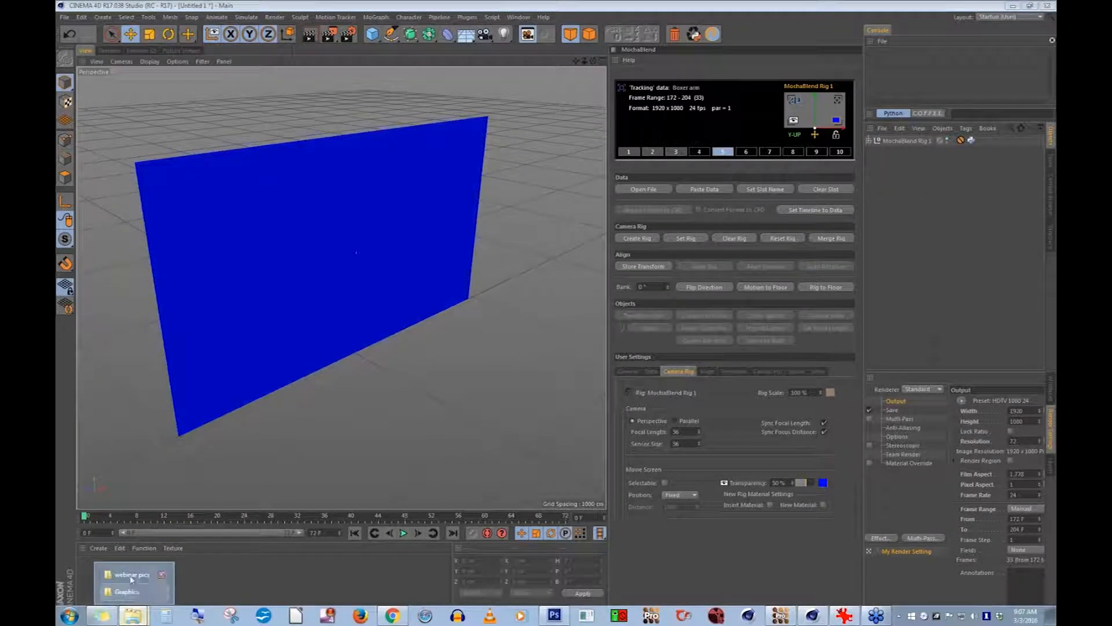
left_click(132, 578)
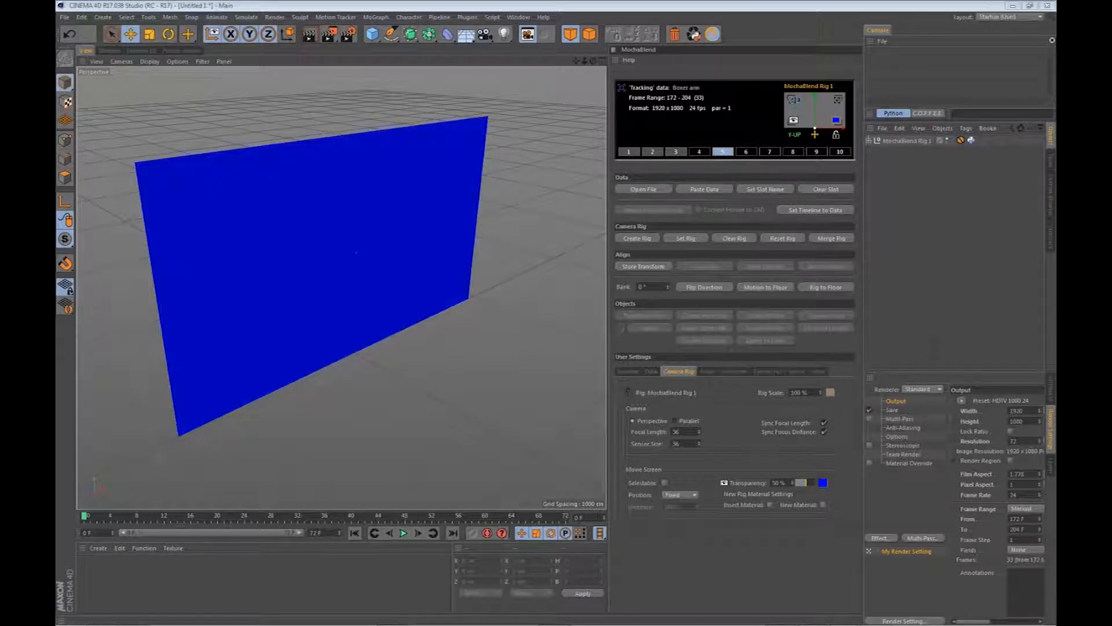
left_click_drag(57, 65, 549, 272)
left_click_drag(372, 336, 819, 113)
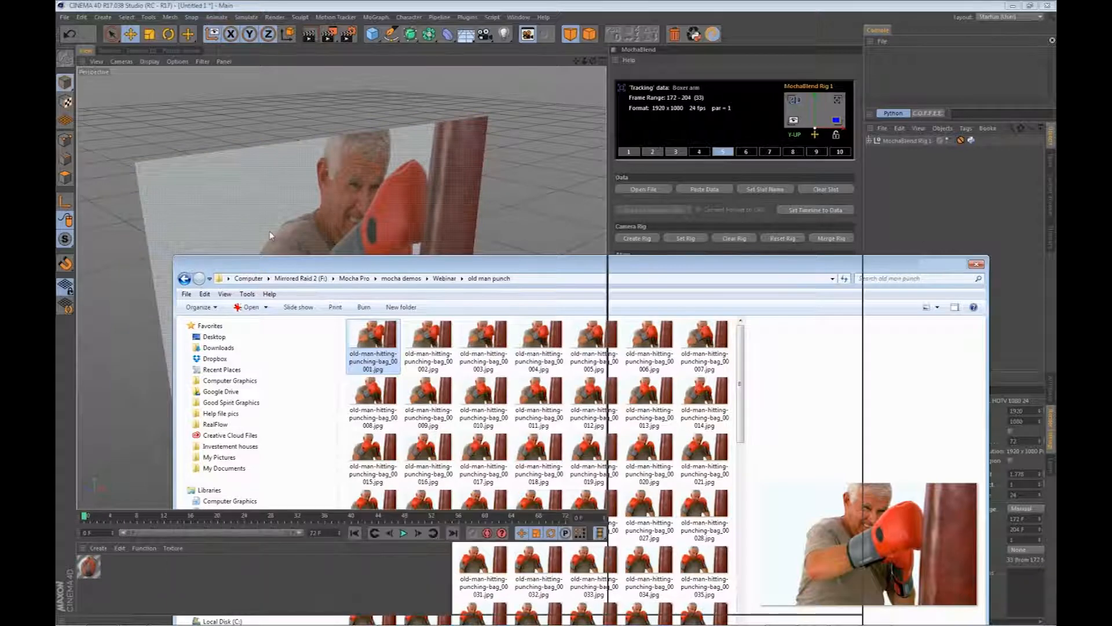
left_click(976, 265)
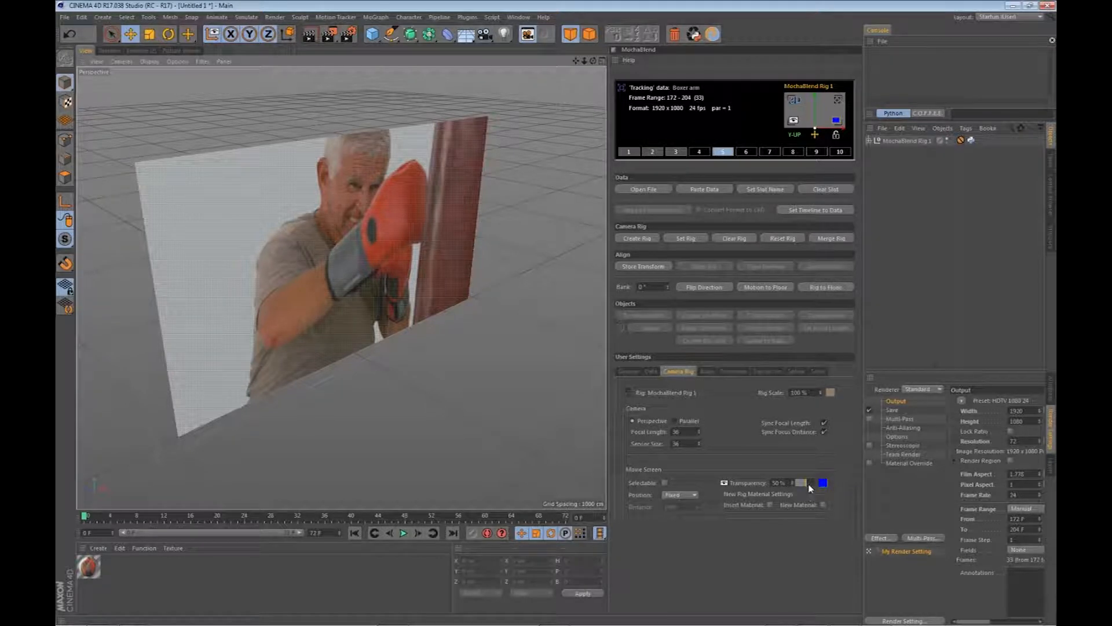
left_click_drag(804, 482, 404, 357)
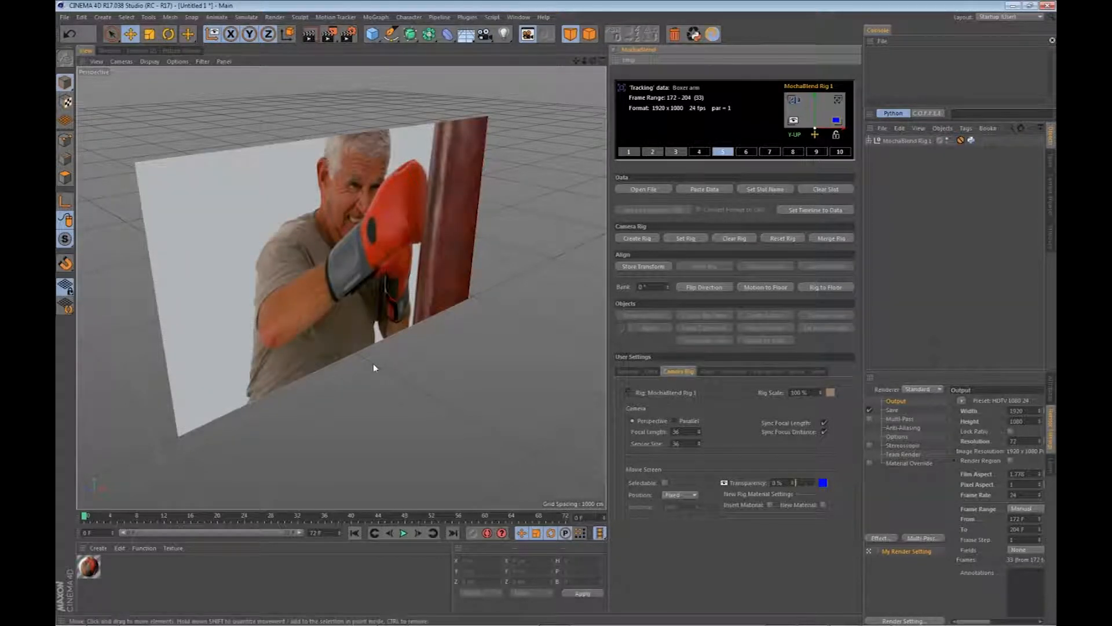
- Switch the viewport display to constant shading so the footage on the movie screen appears unlit
left_click(149, 61)
left_click(204, 125)
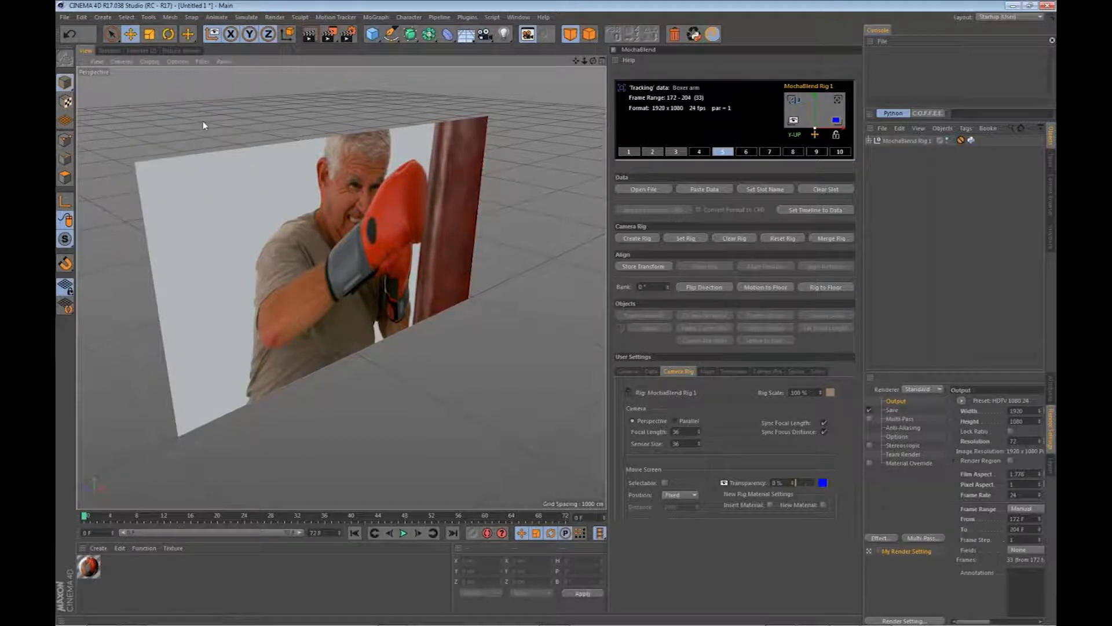
mouse_move(462, 364)
left_mouse_down()
mouse_move(433, 369)
mouse_move(509, 367)
mouse_move(288, 367)
mouse_move(460, 363)
left_mouse_up()
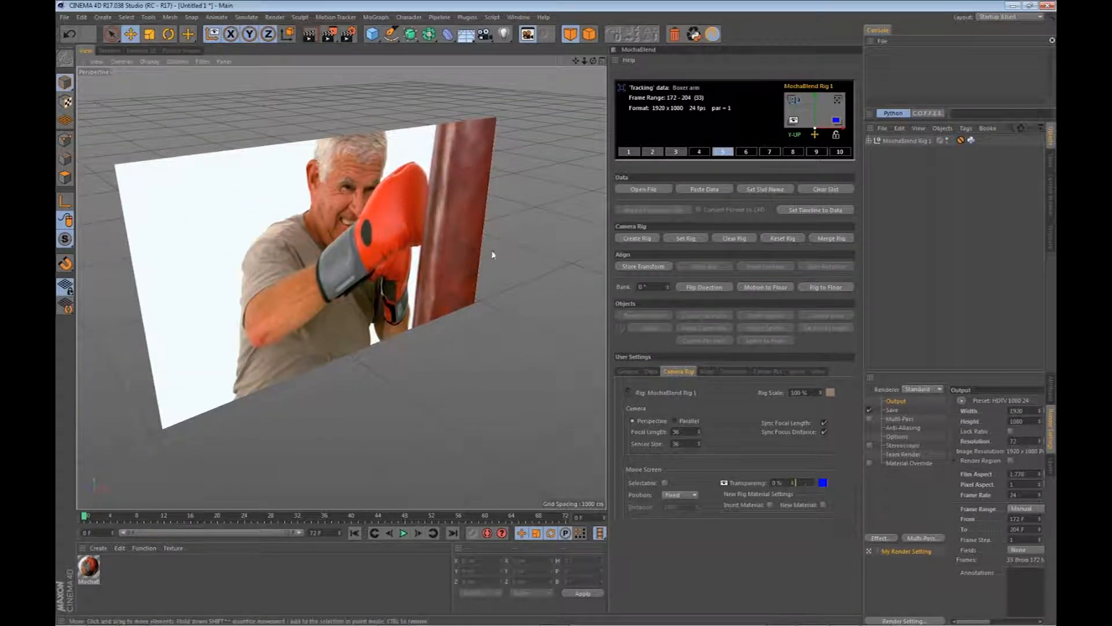
- Choose MochaBlend's 2.5D solver, check the Boxer arm track's motion settings in mocha Pro, and return to Cinema 4D
left_click(818, 372)
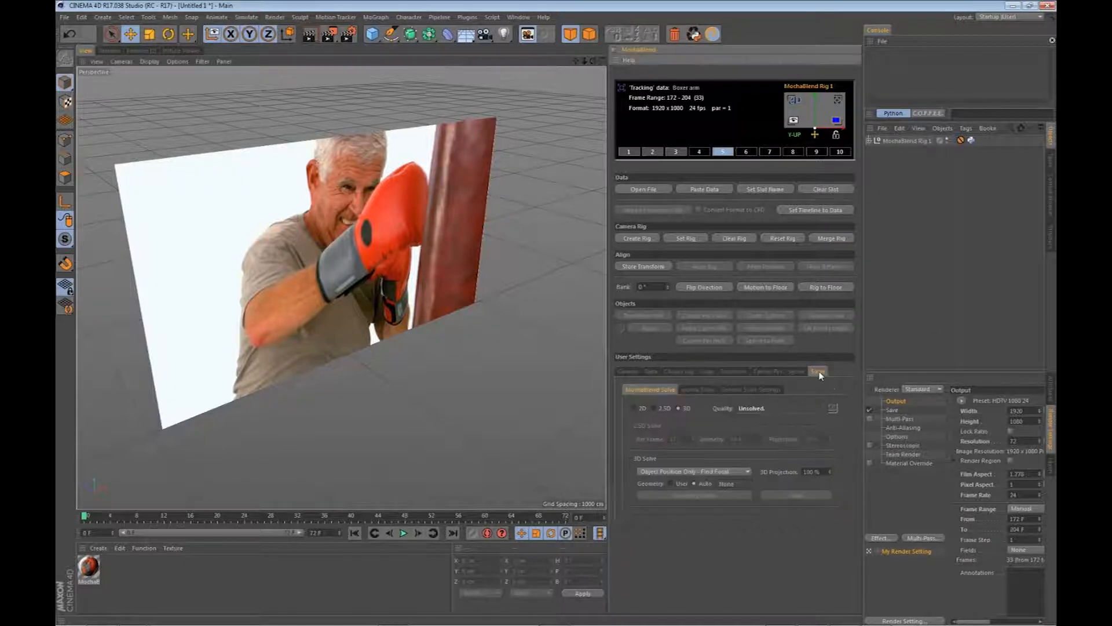
left_click(656, 408)
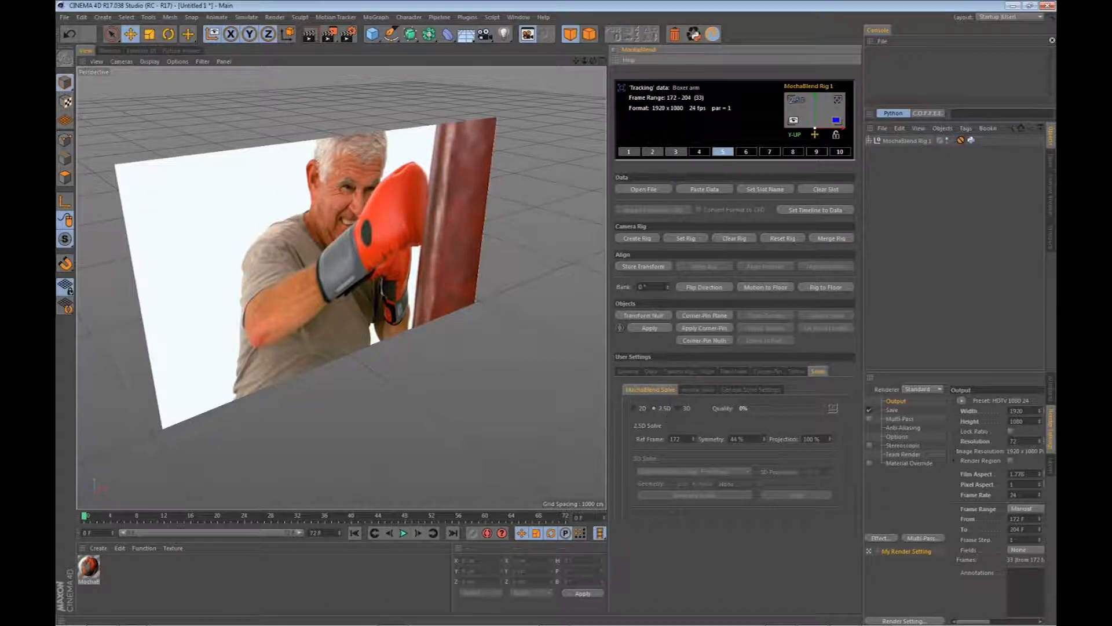
left_click(780, 616)
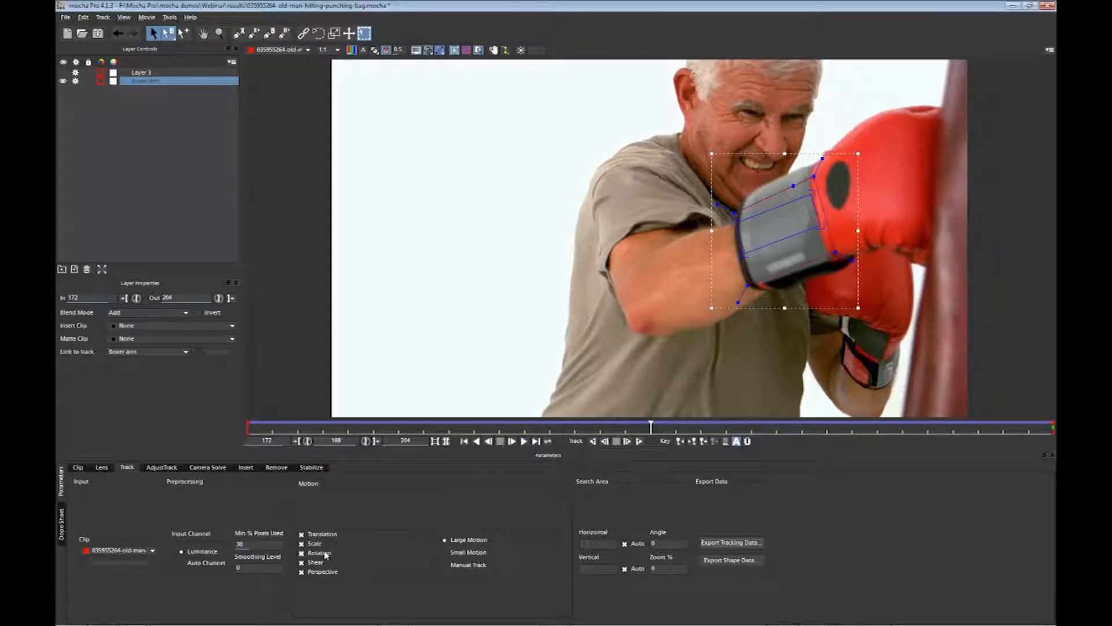
left_click(1012, 7)
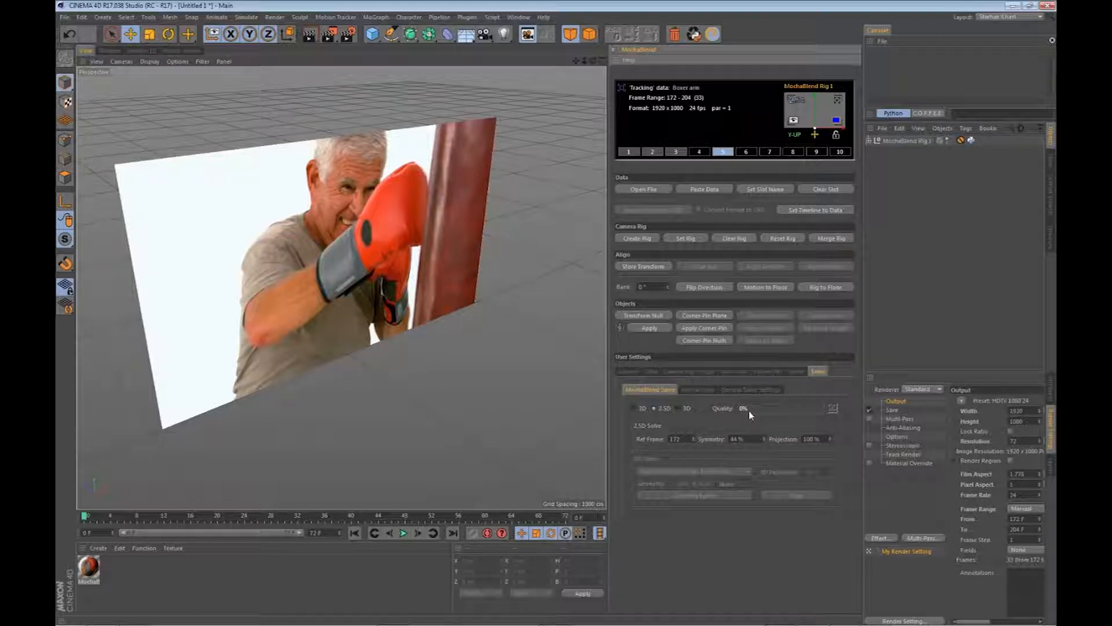
- Set the 2.5D solver's symmetry to 100% and create a transform null from the tracking data
double_click(743, 439)
type("100")
key("Return")
left_click(659, 315)
left_click(835, 122)
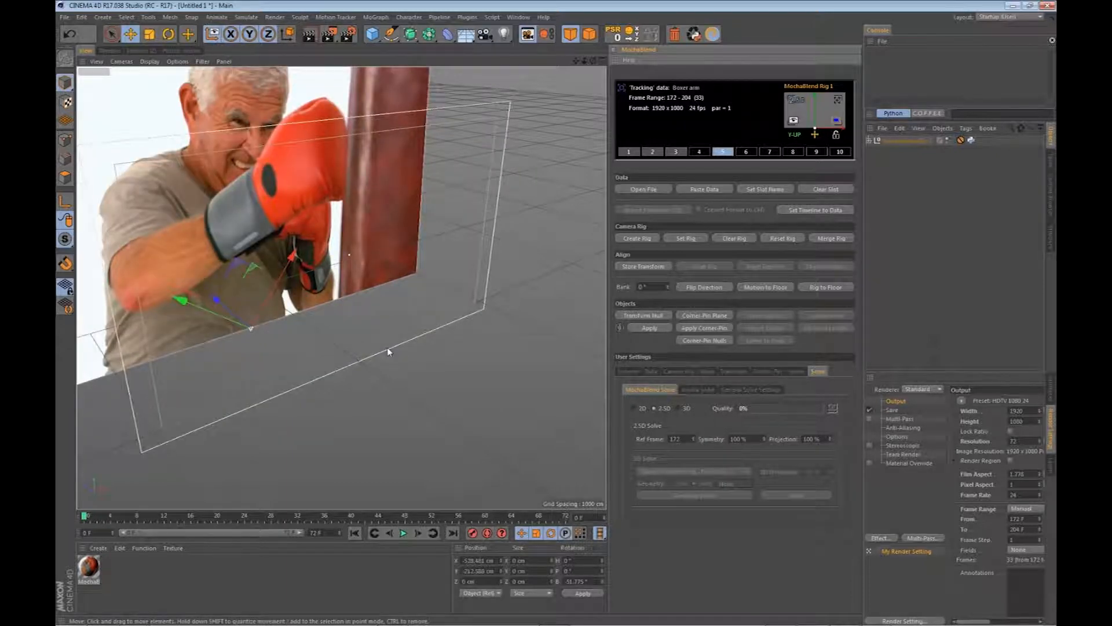
left_click_drag(389, 350, 298, 349)
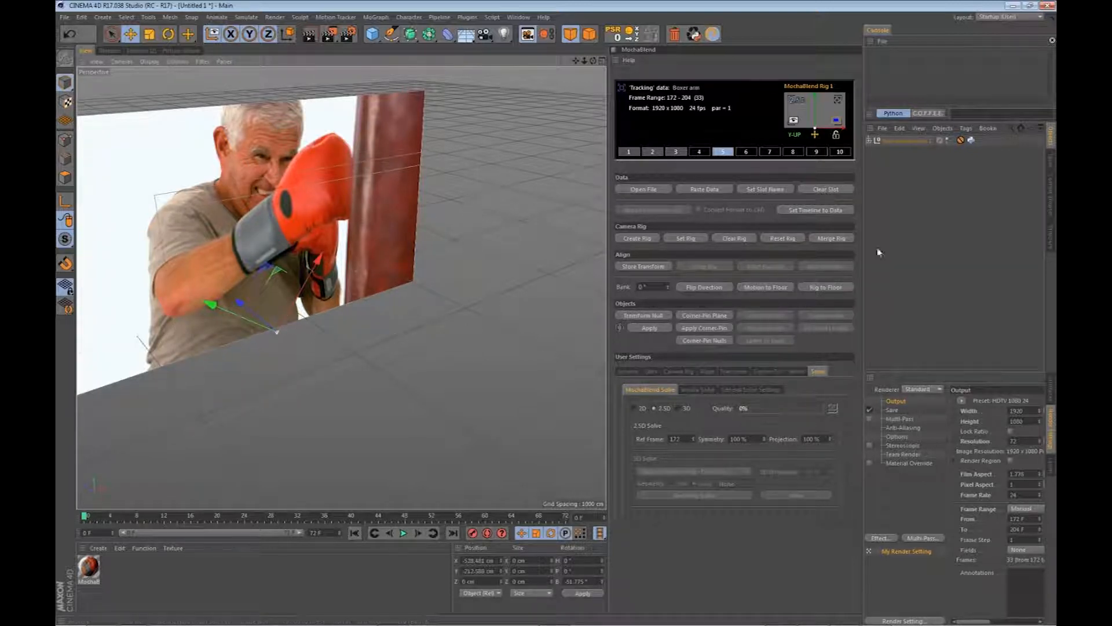
- Match the project timeline to the tracking data's frame range and inspect the null's motion path around the movie screen
left_click(819, 212)
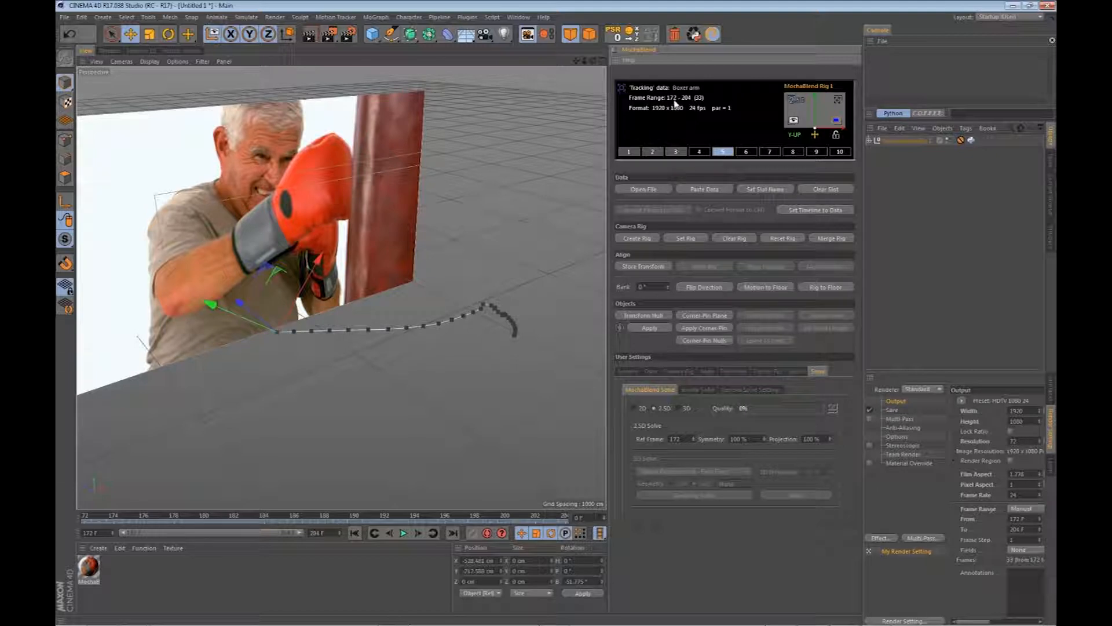
mouse_move(415, 409)
left_mouse_down()
mouse_move(474, 418)
mouse_move(402, 422)
mouse_move(412, 415)
left_mouse_up()
scroll(532, 407, "down", 2)
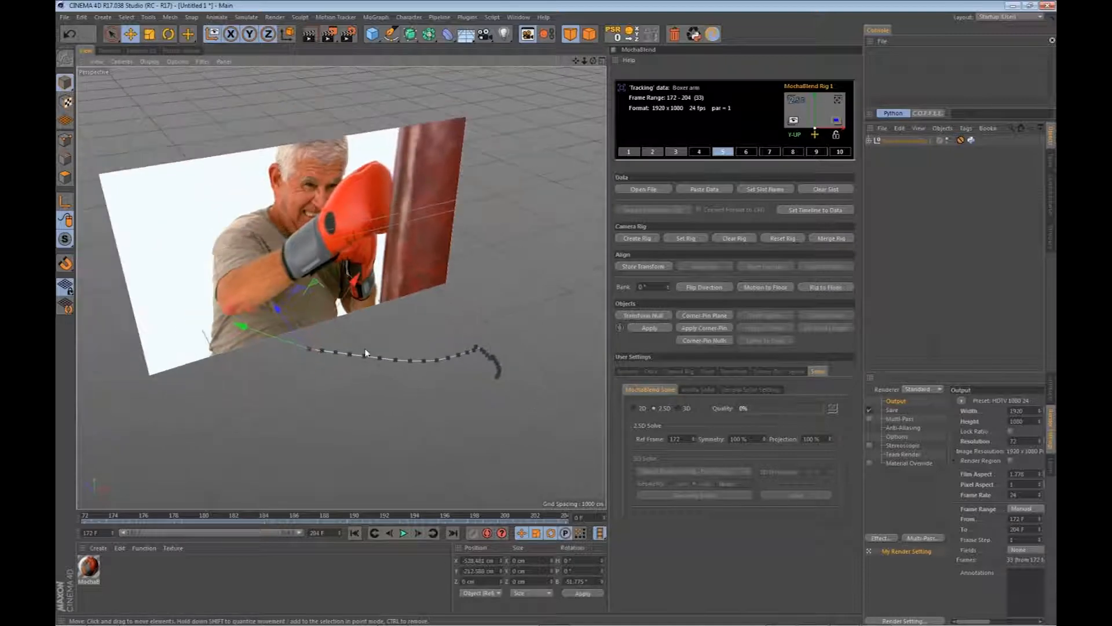
scroll(367, 351, "up", 2)
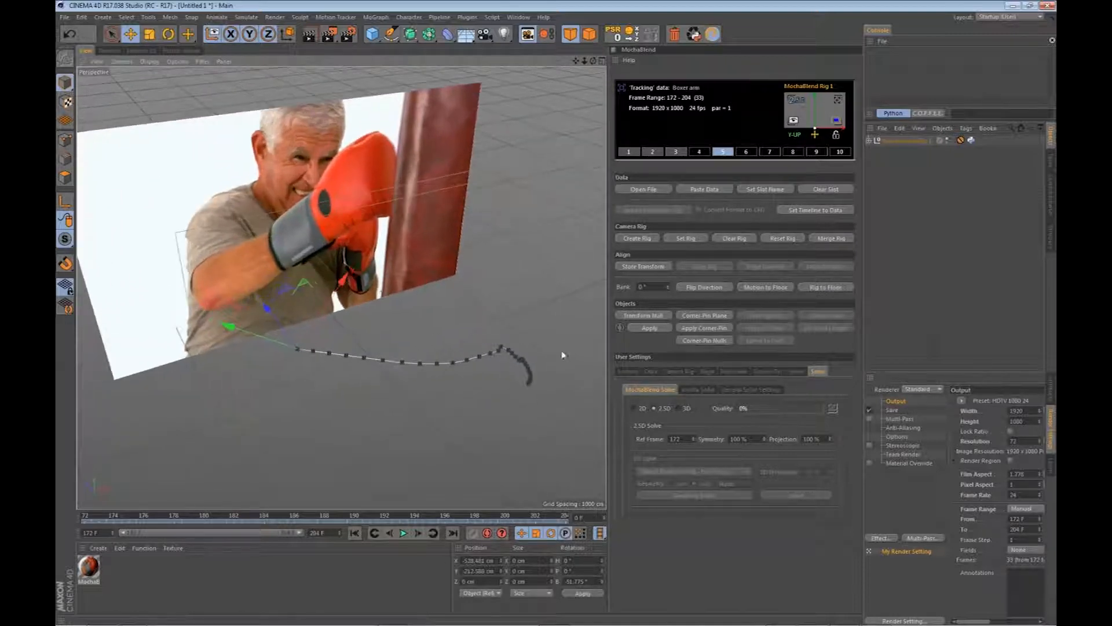
left_click_drag(411, 455, 411, 450)
- Scrub the timeline through the rig camera to compare the null with the glove cuff, and return to the free perspective view
left_click(838, 103)
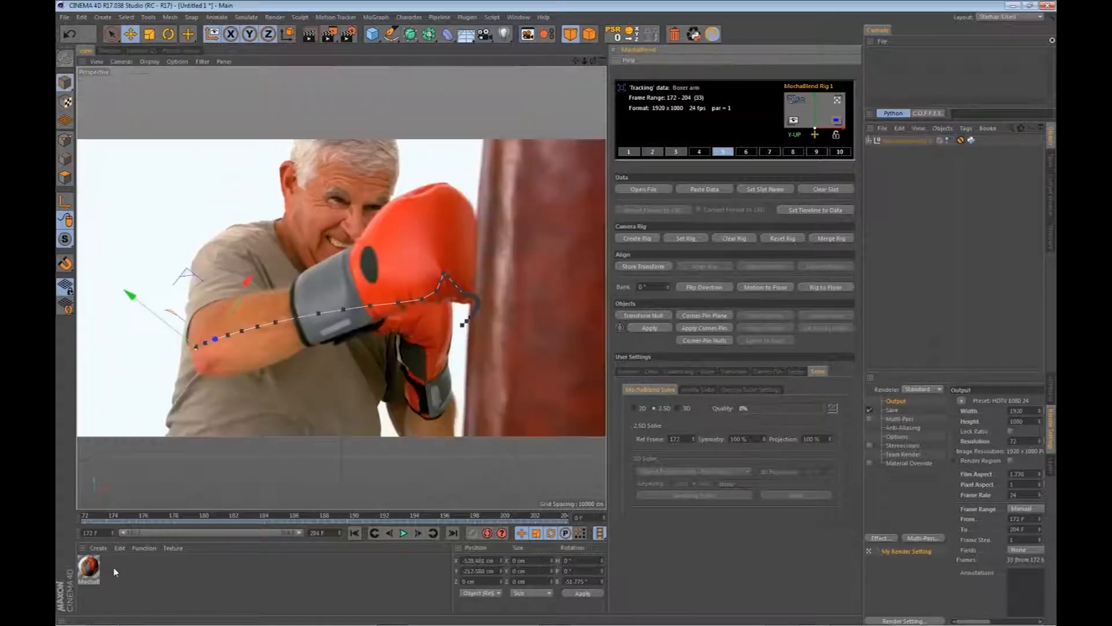
left_click(87, 518)
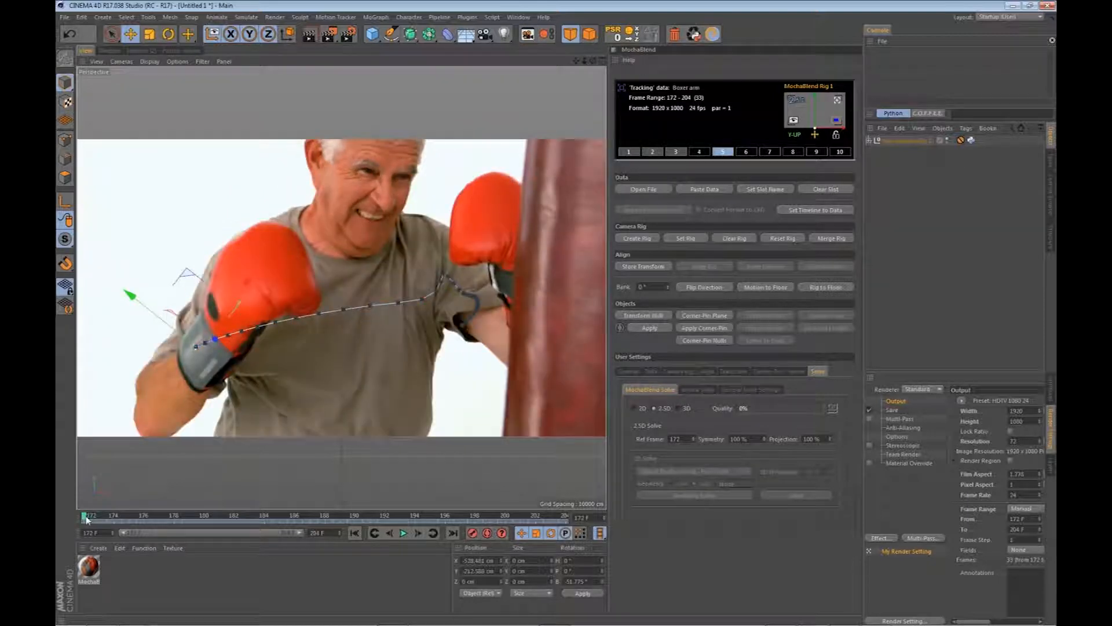
left_click_drag(87, 520, 404, 532)
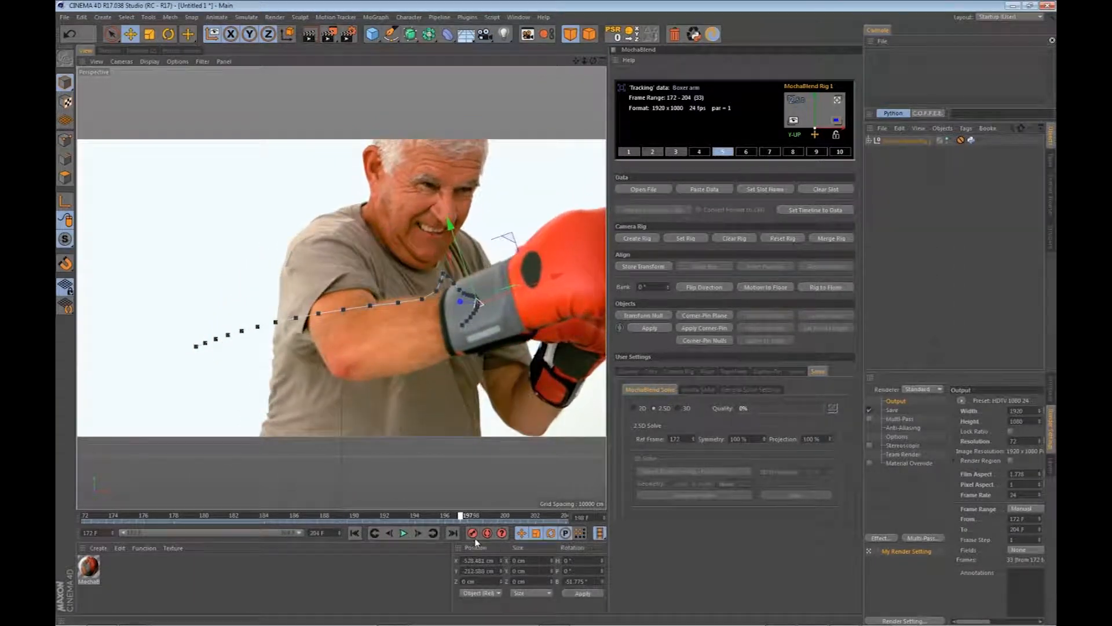
left_click_drag(547, 550, 211, 607)
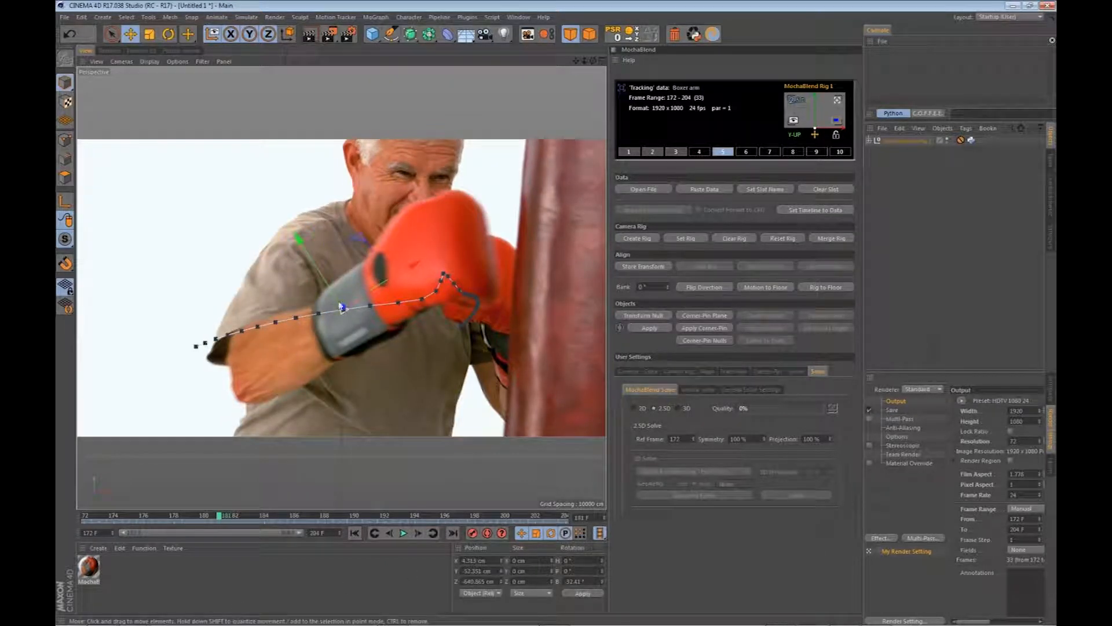
left_click(838, 101)
left_click_drag(395, 411, 423, 419)
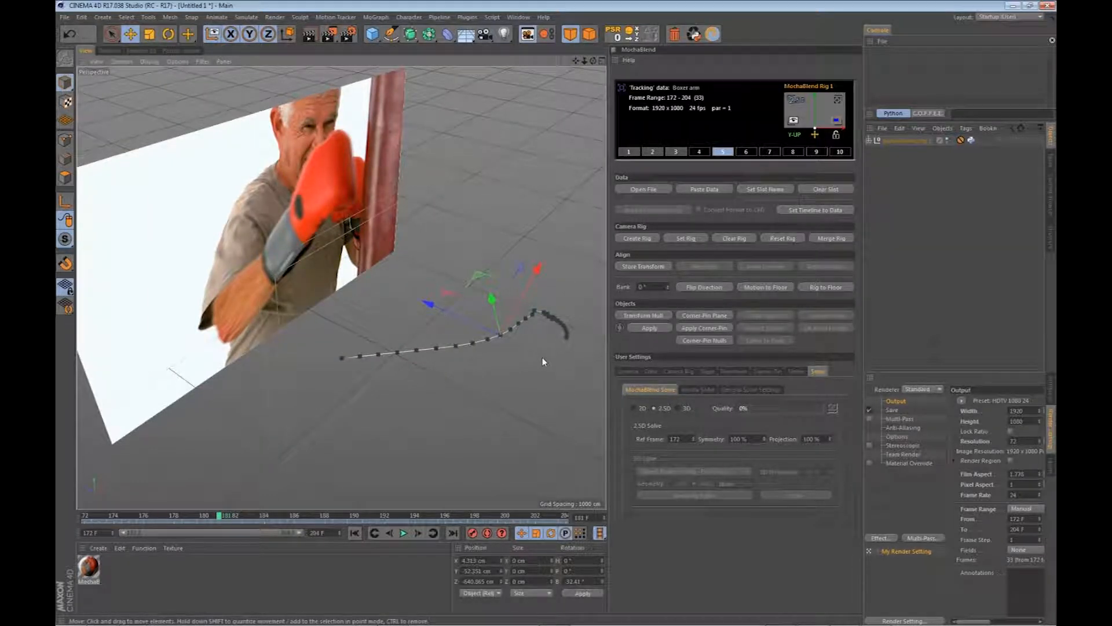
- Switch the MochaBlend solver to 2D and create a second transform null from the tracking data
left_click(801, 104)
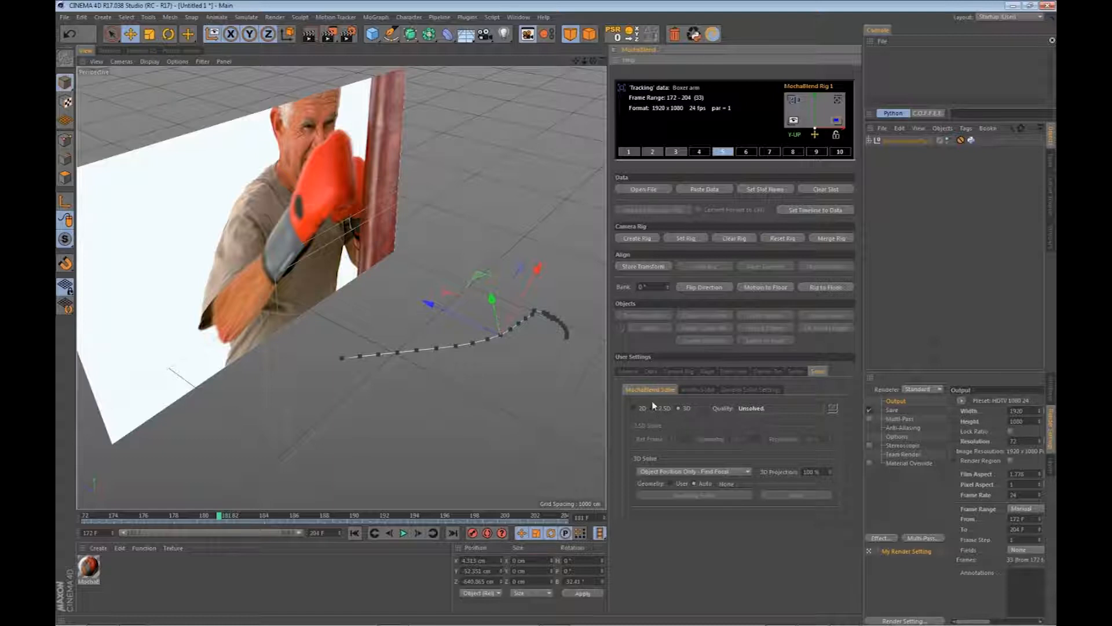
left_click(634, 408)
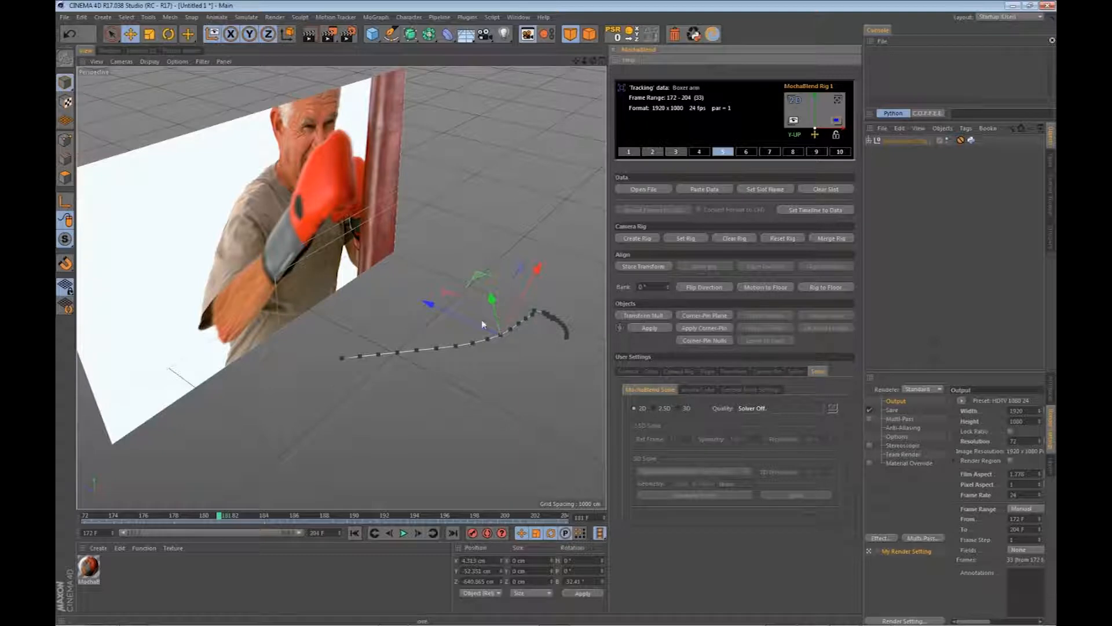
left_click(660, 316)
- Examine the 2D null's motion path in depth and compare it with the 2.5D Transform null's path in the rig
left_click_drag(502, 378, 409, 264)
scroll(410, 266, "up", 4)
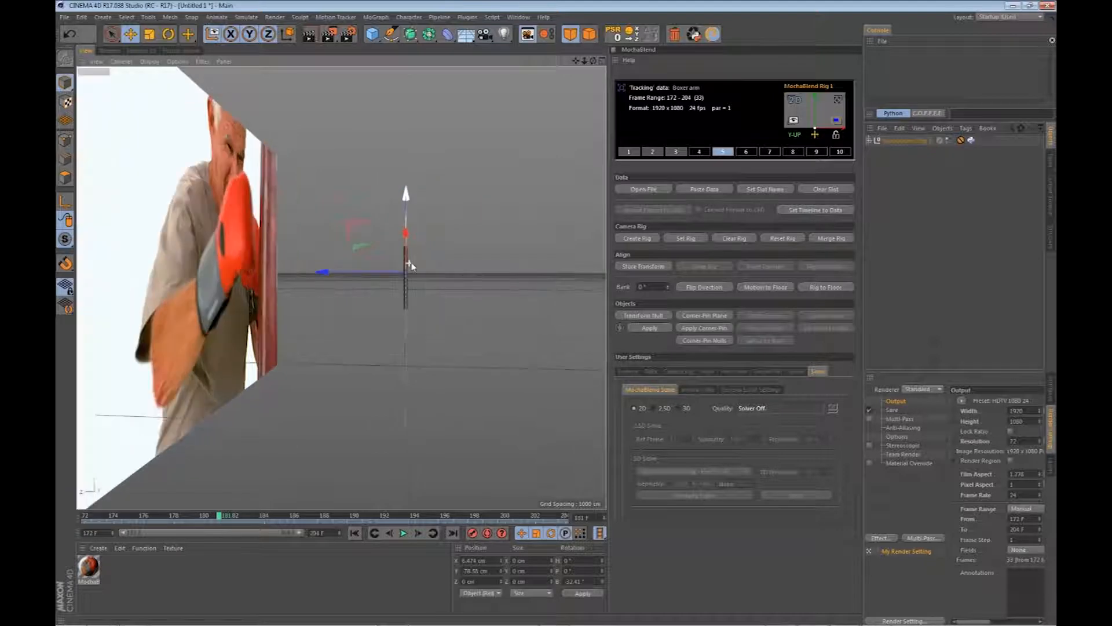
left_click_drag(482, 343, 443, 358)
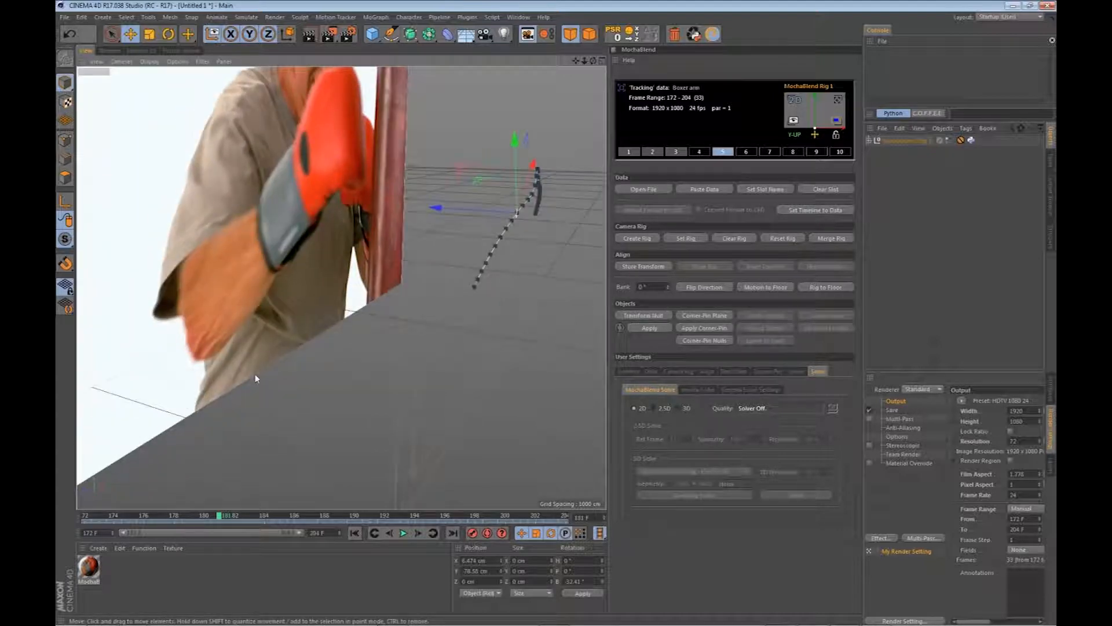
scroll(256, 376, "down", 5)
scroll(252, 464, "up", 5)
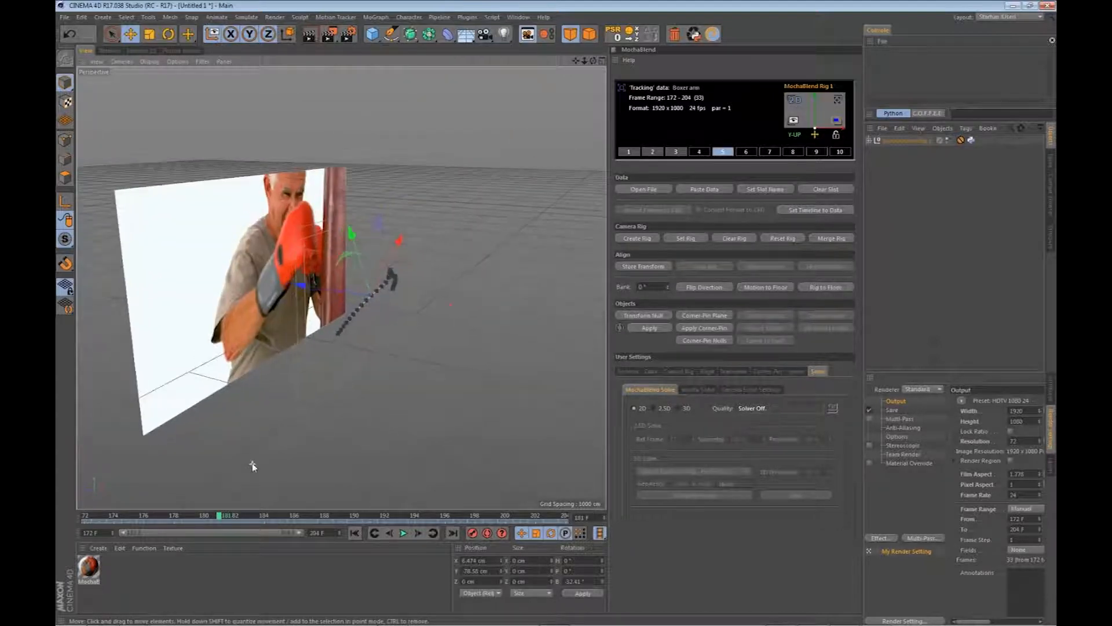
mouse_move(388, 371)
left_mouse_down()
mouse_move(306, 402)
mouse_move(401, 356)
left_mouse_up()
left_click_drag(403, 401, 439, 376)
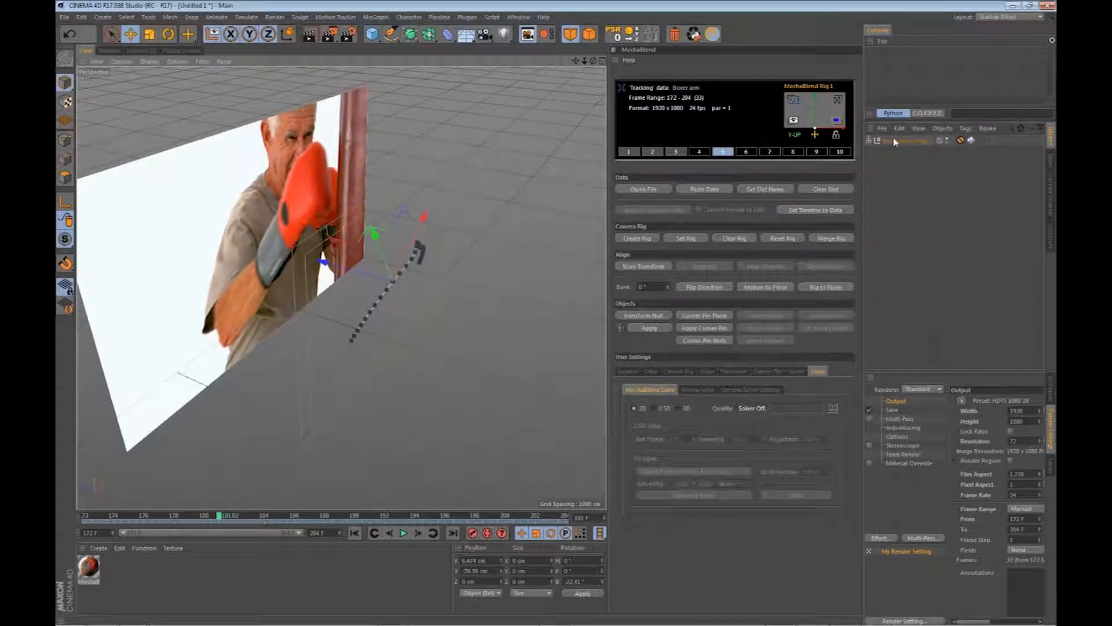
left_click(869, 139)
left_click(916, 163)
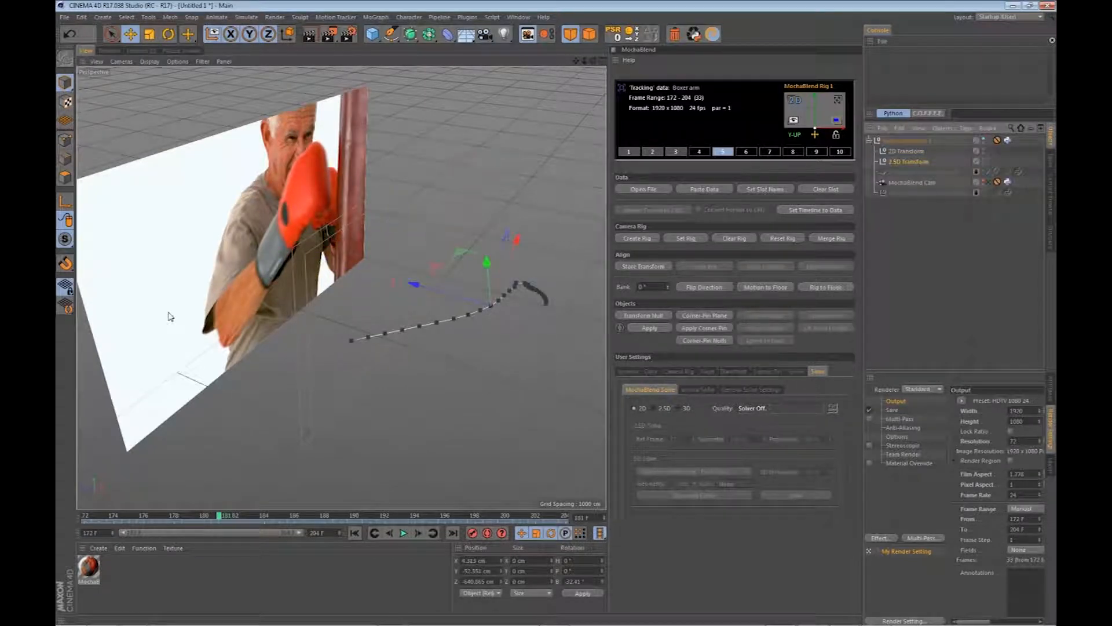
- Calculate user geometry automatically in the Geometry Editor for the 3D Object Position Only - Find Focal solver and run the solve
left_click(682, 410)
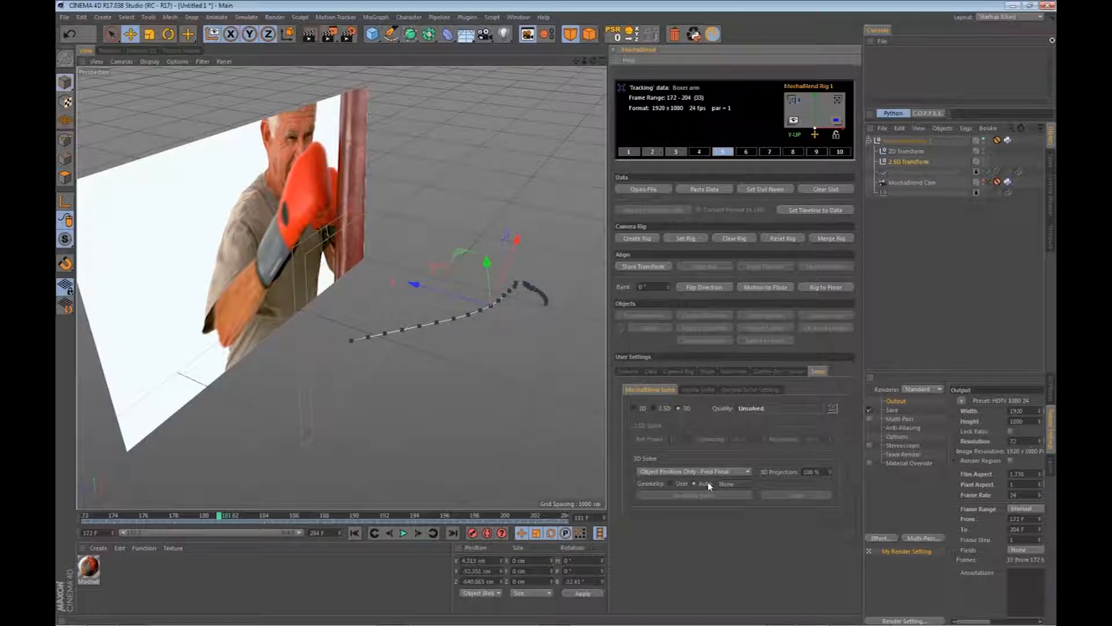
left_click(671, 483)
left_click(688, 496)
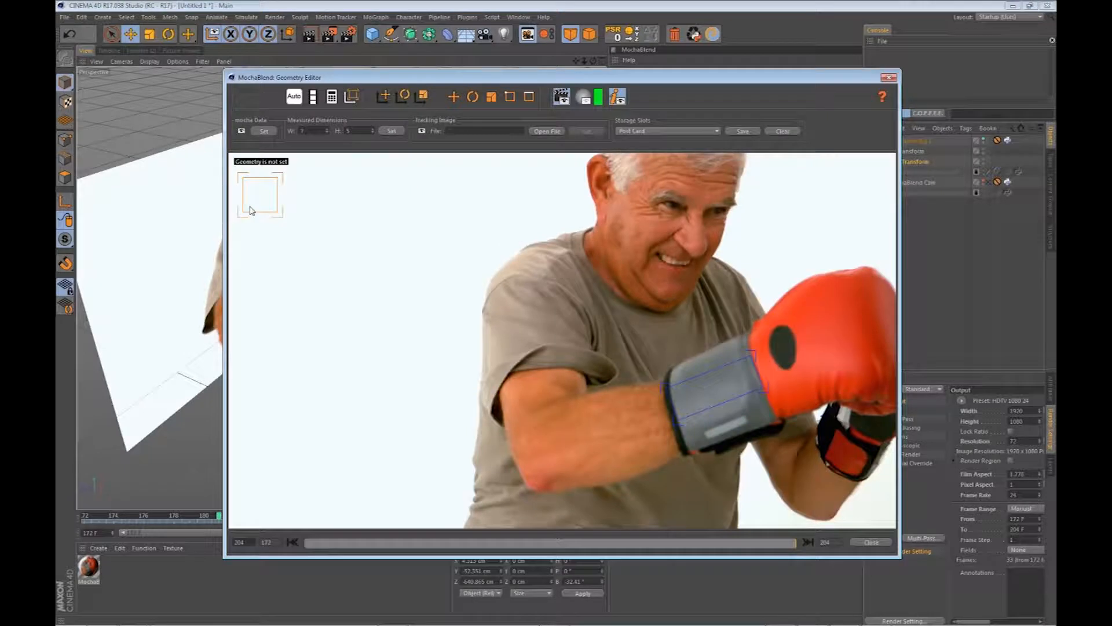
left_click(295, 98)
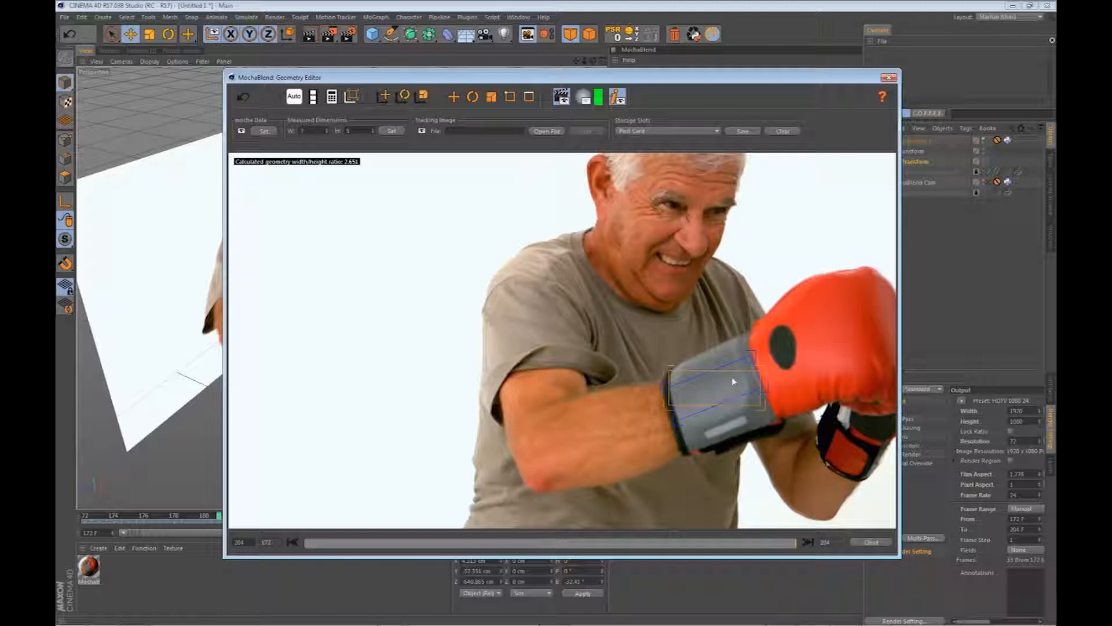
left_click(872, 542)
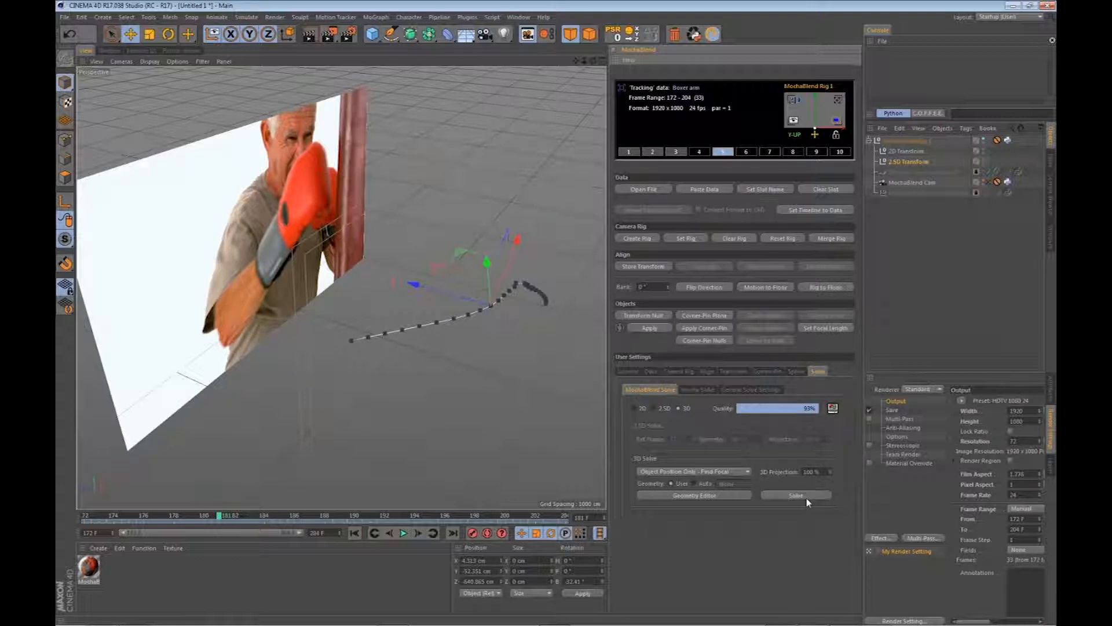
- Examine the pixel error of the 3D solve across the tracked frames in the solve error graph
left_click(833, 409)
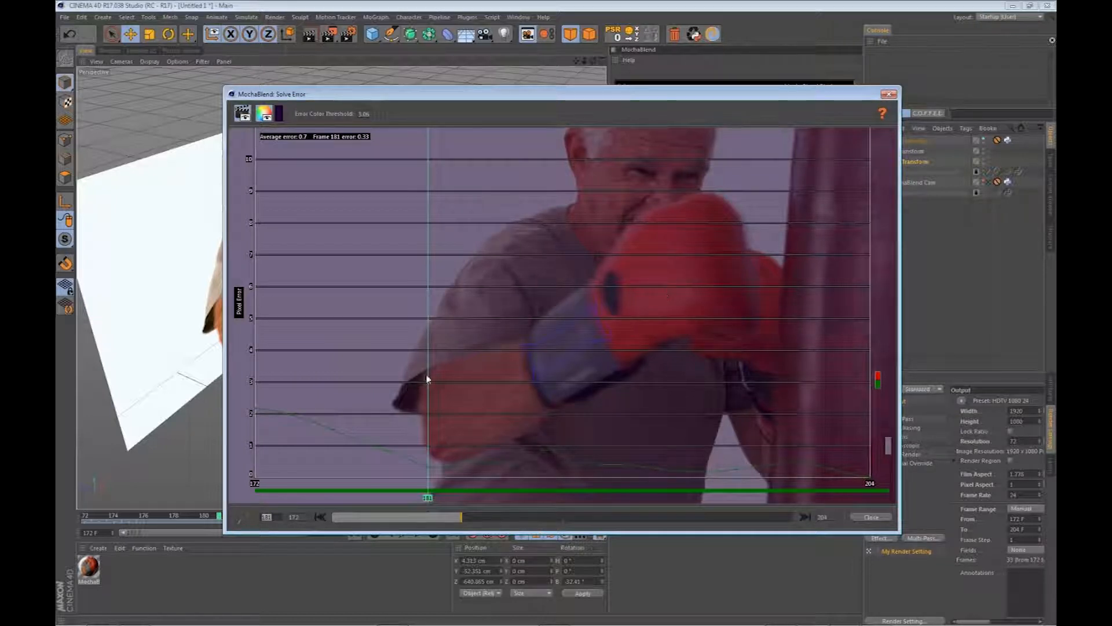
left_click_drag(448, 372, 543, 365)
left_click(880, 520)
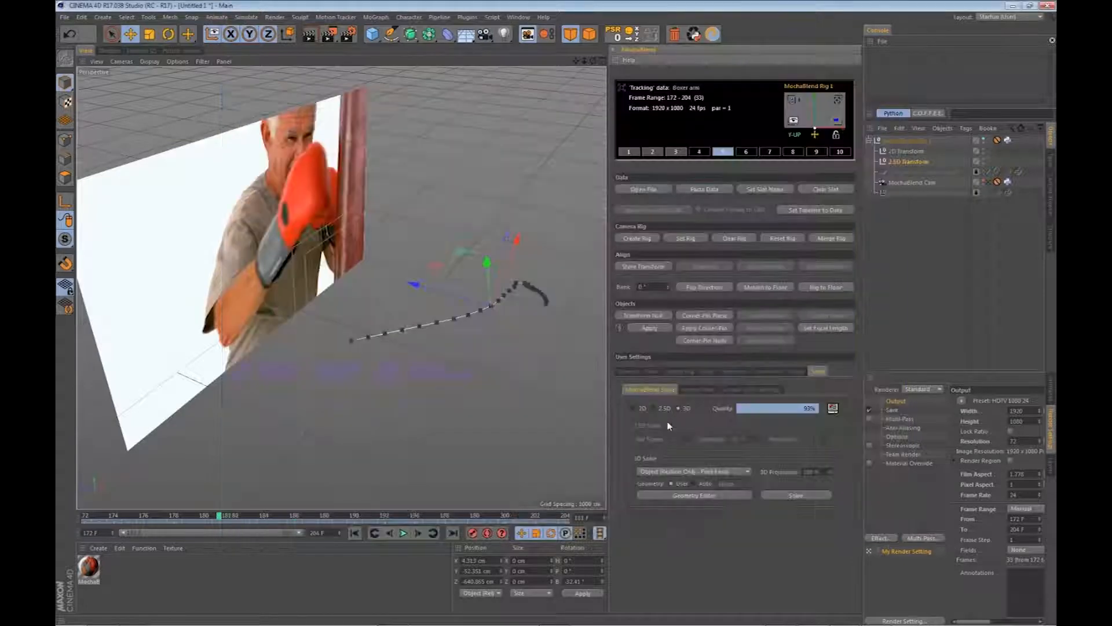
- Create a transform null from the 3D solve and view its motion path beside the movie screen
left_click(929, 217)
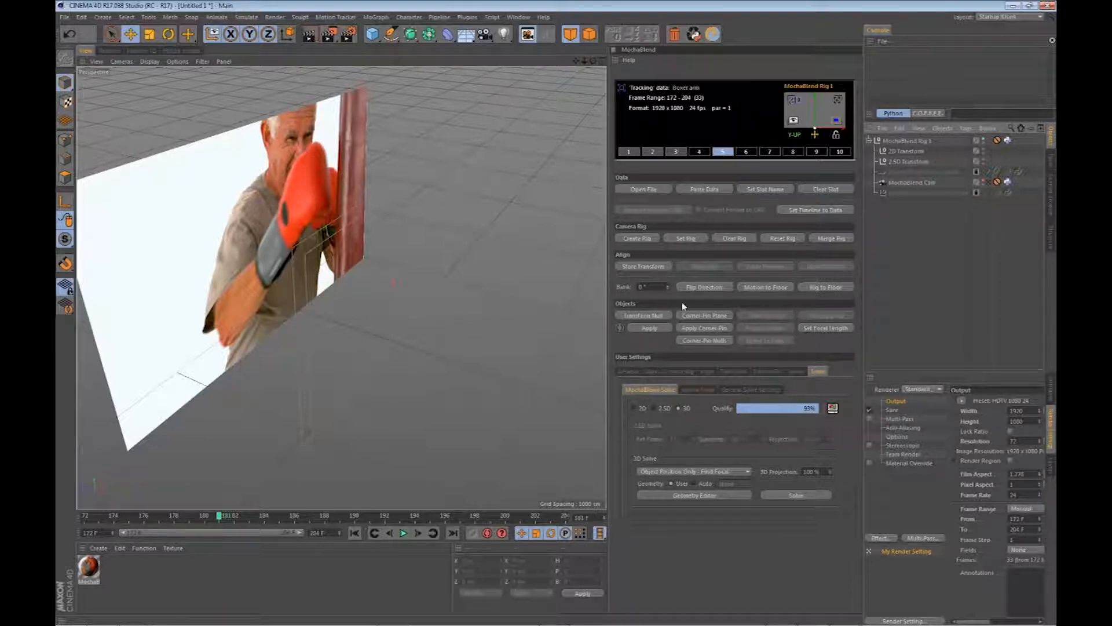
left_click(660, 316)
left_click_drag(420, 379, 392, 364)
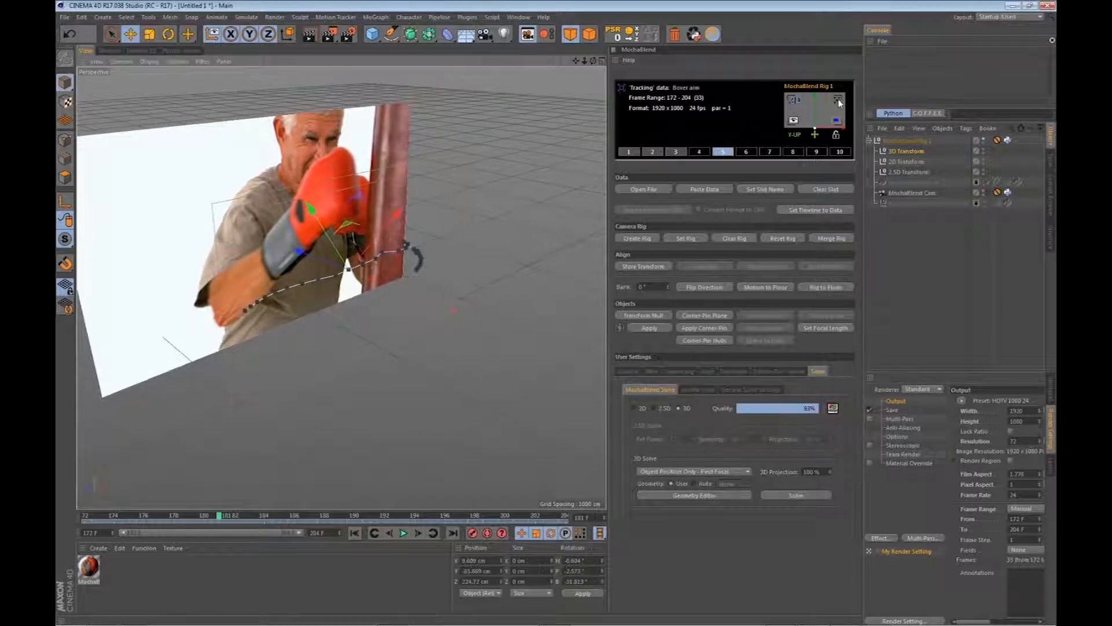
- Look through the rig camera and scrub the timeline to check how the 3D Transform null follows the glove cuff
left_click(839, 104)
left_click_drag(221, 519, 145, 517)
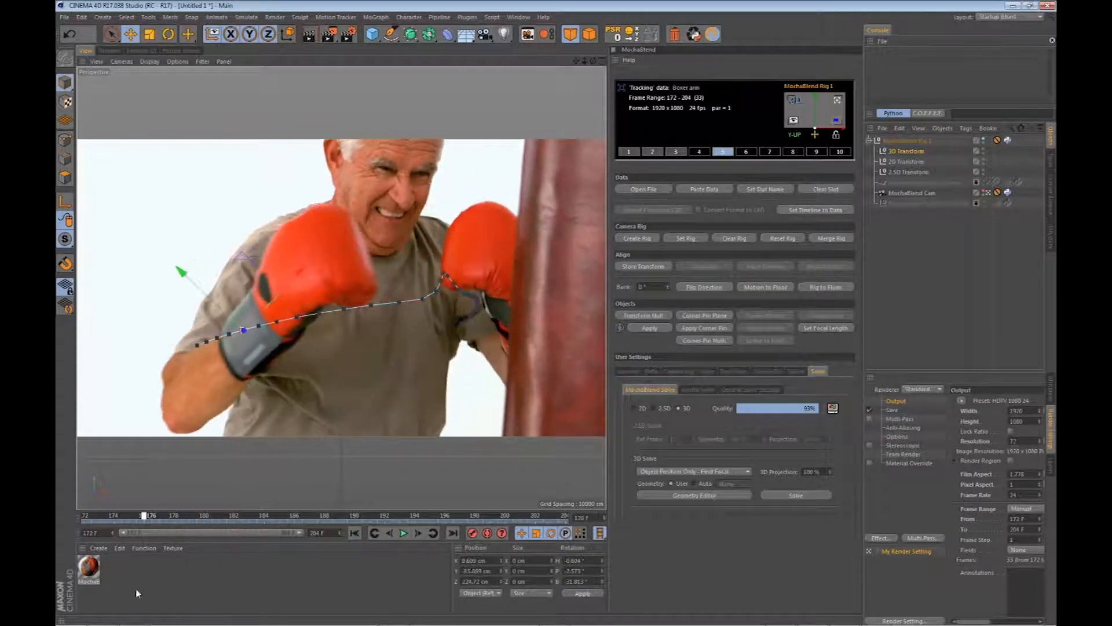
left_click_drag(138, 588, 135, 588)
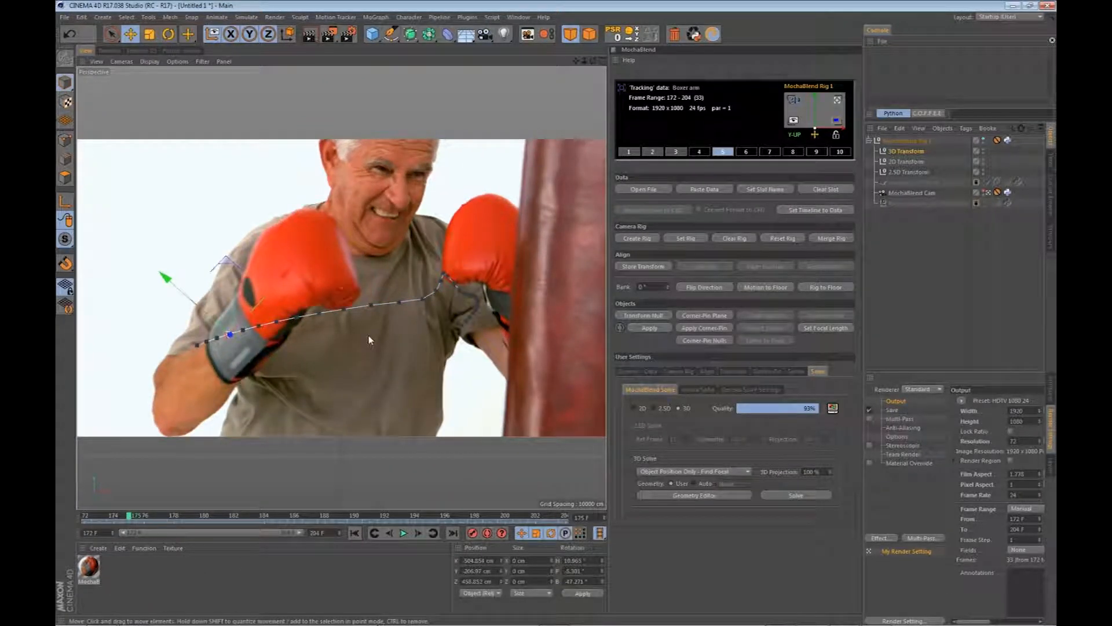
- Switch the MochaBlend solver back to 2.5D and move the timeline to frame 181
left_click(656, 409)
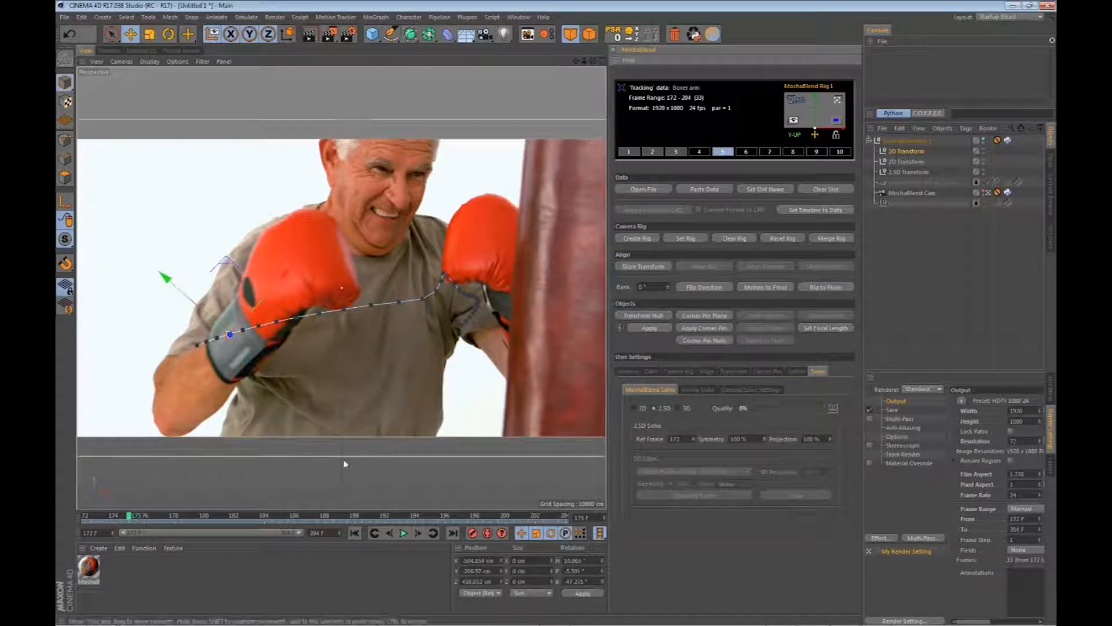
left_click_drag(133, 517, 220, 516)
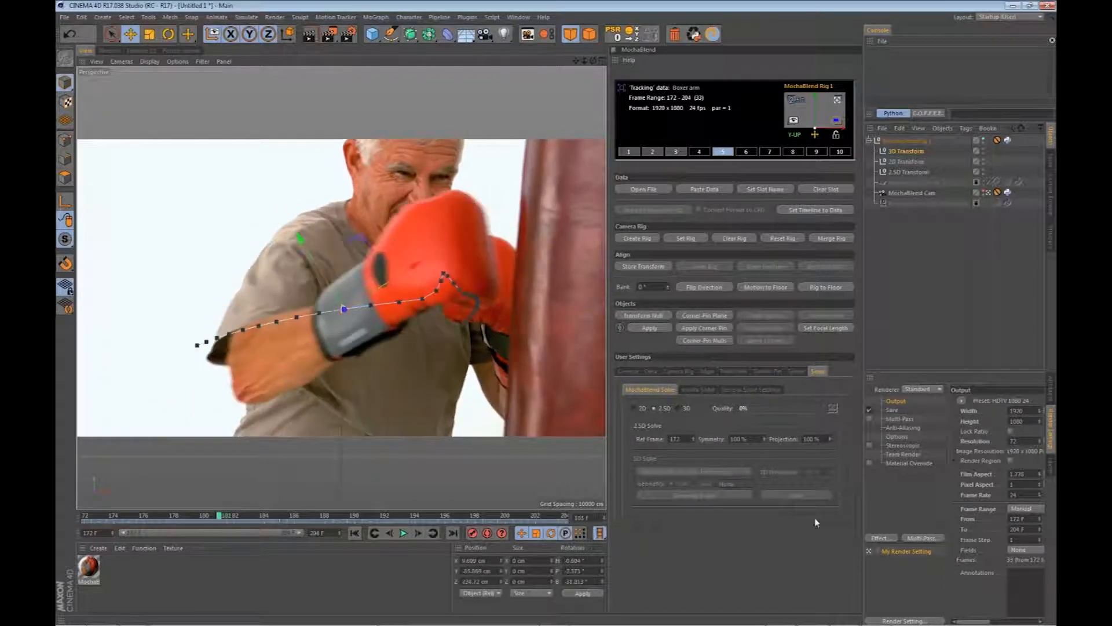
- Switch to mocha Pro with the boxer punching-bag project
mouse_move(799, 618)
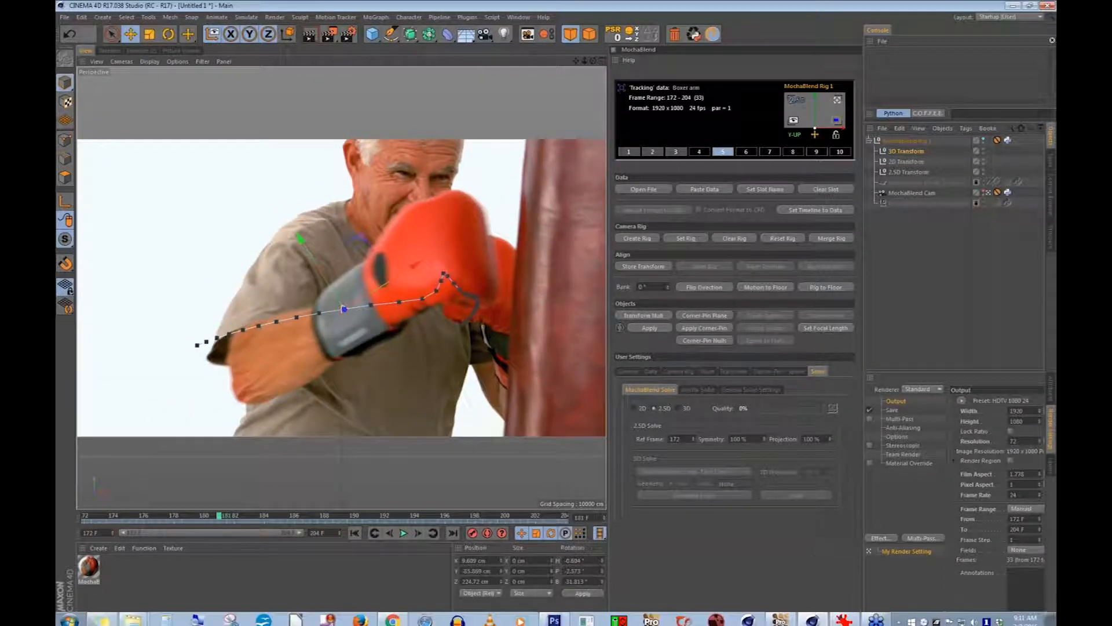
left_click(780, 616)
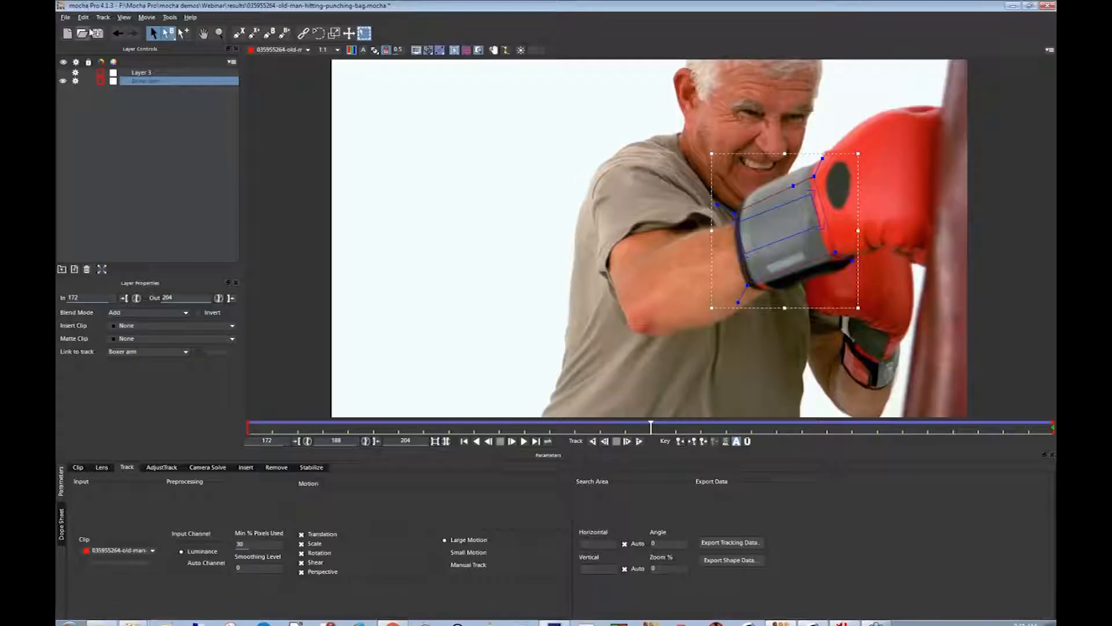
left_click(66, 18)
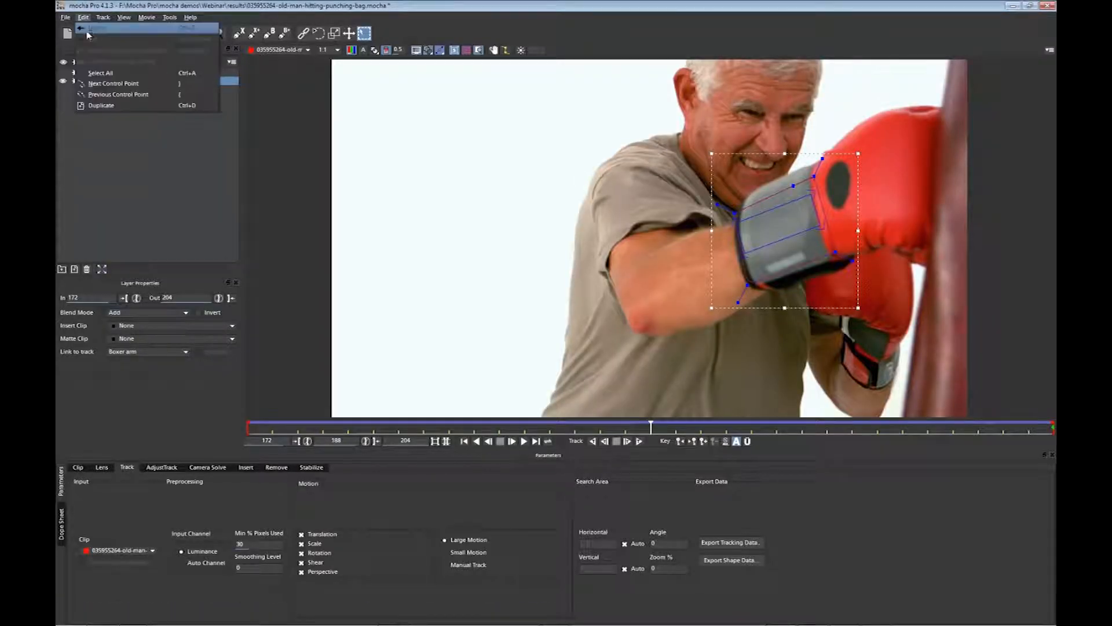
left_click(564, 5)
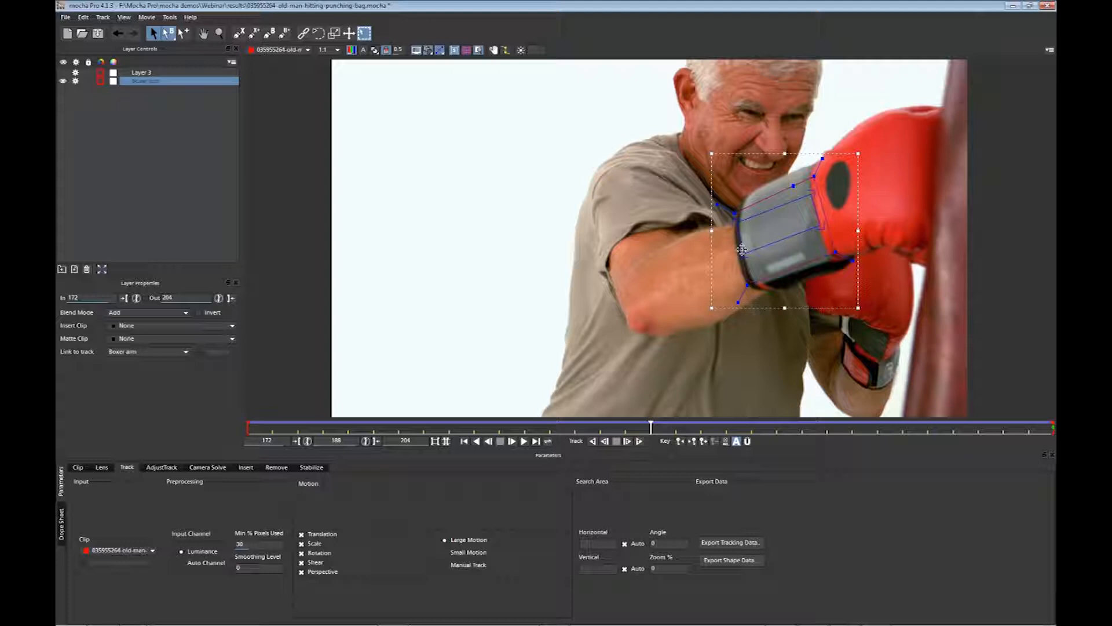
- Browse the tracking data export formats for the Boxer arm layer, trying After Effects Corner Pin [supports motion blur], and cancel the export
left_click(731, 543)
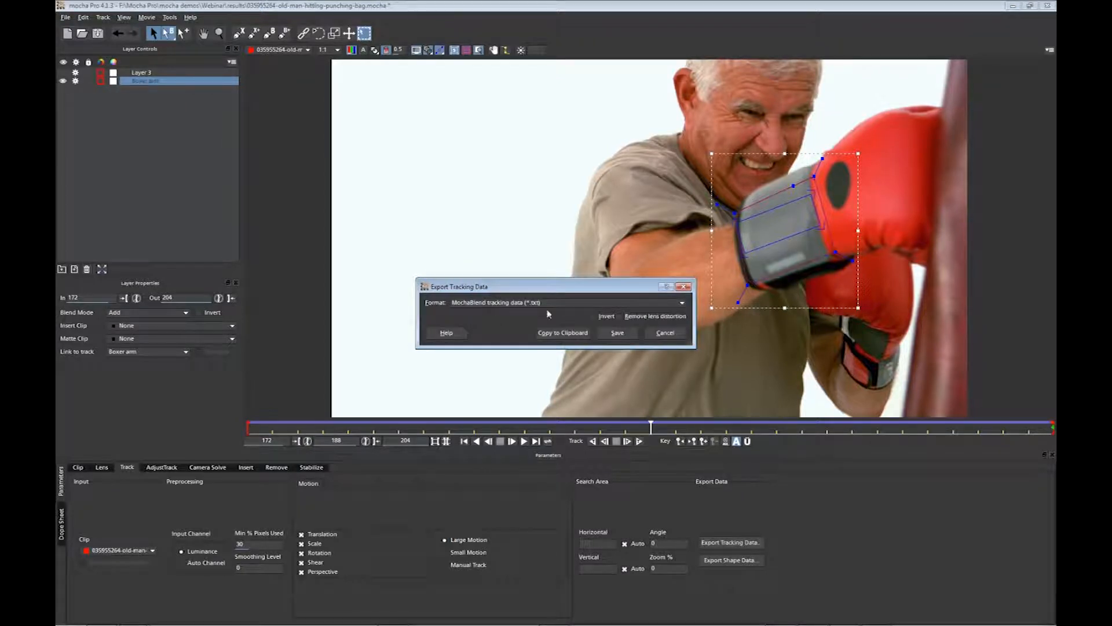
left_click(682, 303)
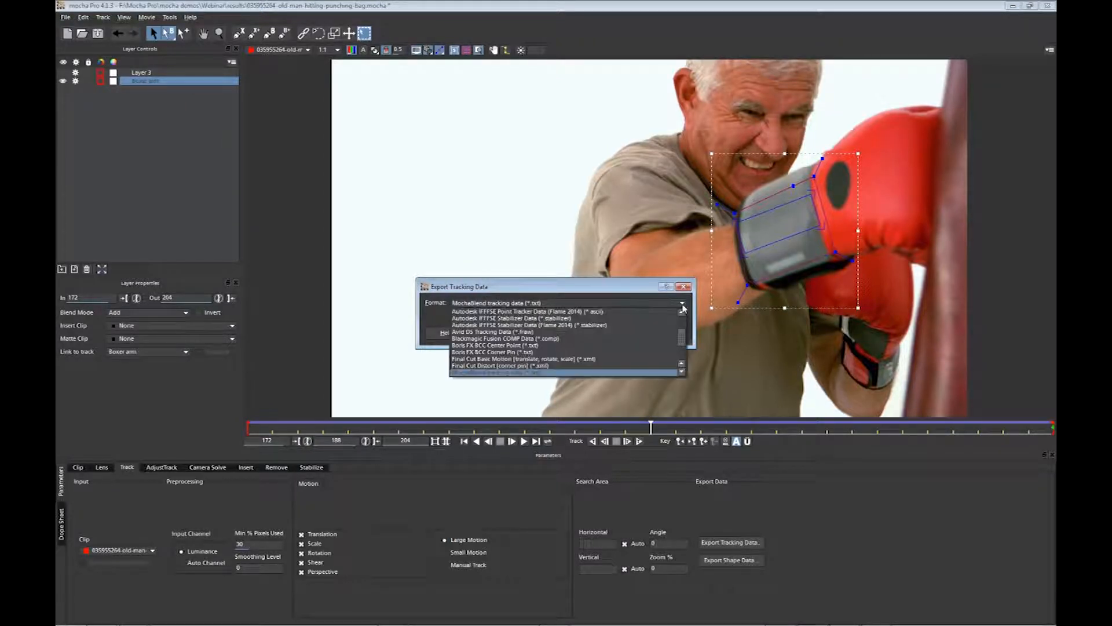
left_click_drag(683, 339, 683, 320)
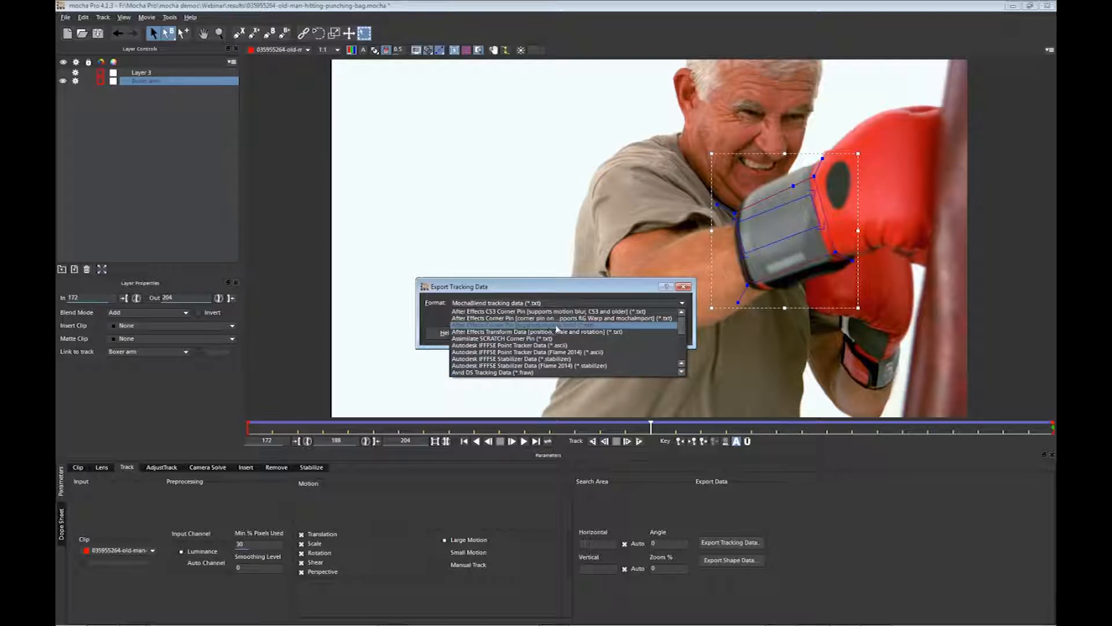
left_click(556, 325)
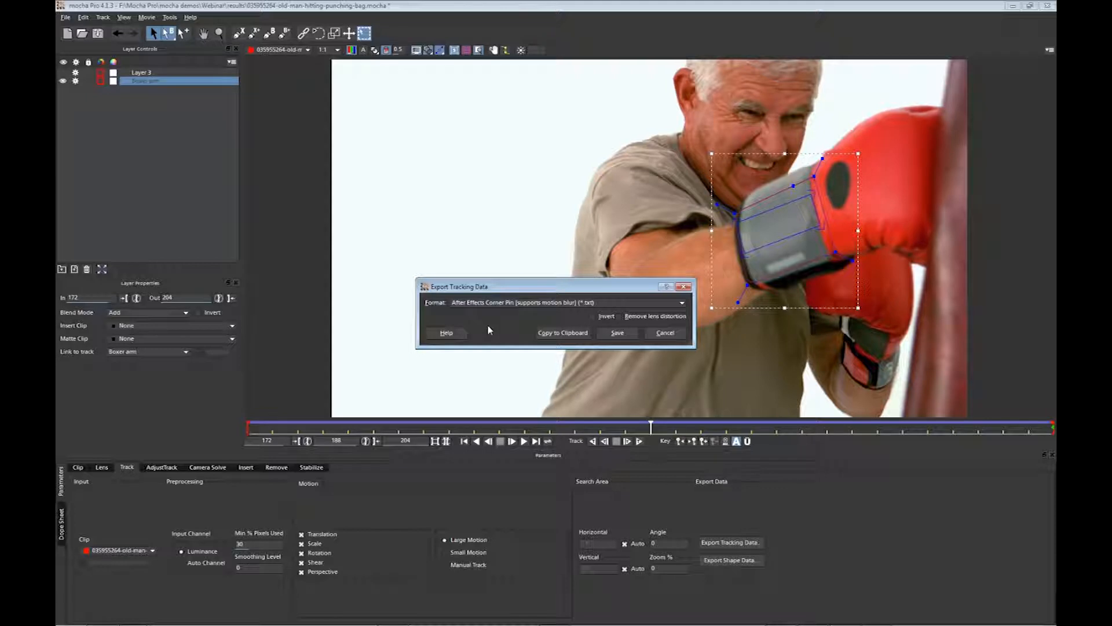
left_click(672, 335)
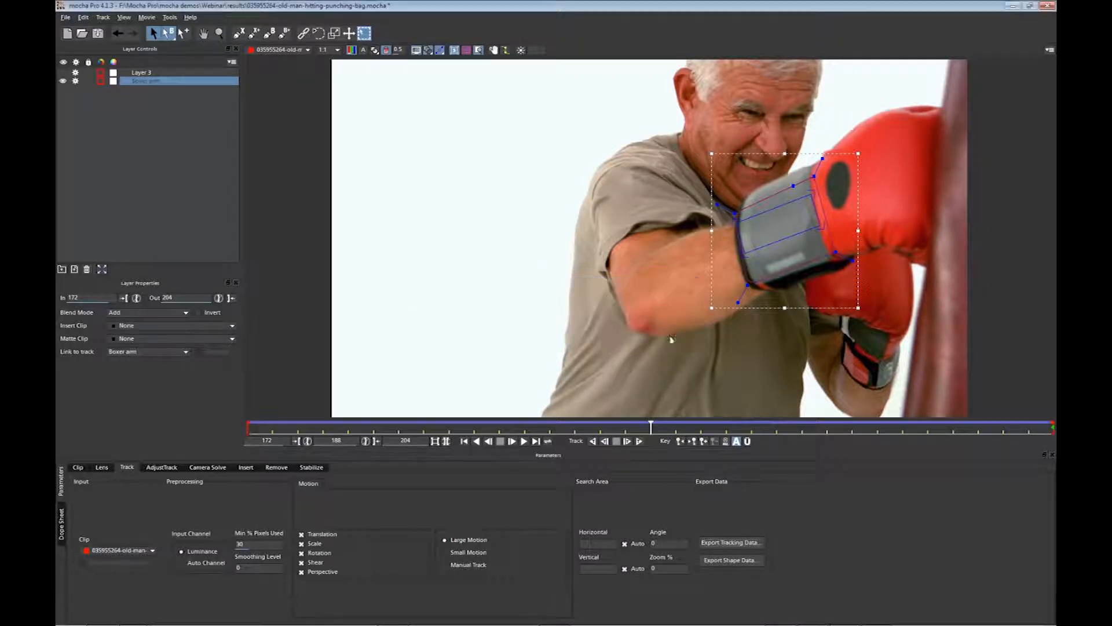
- Browse the shape data export formats for the Boxer arm layer, trying Nuke RotoPaint [Basic] (*.nk), and cancel the export
left_click(735, 561)
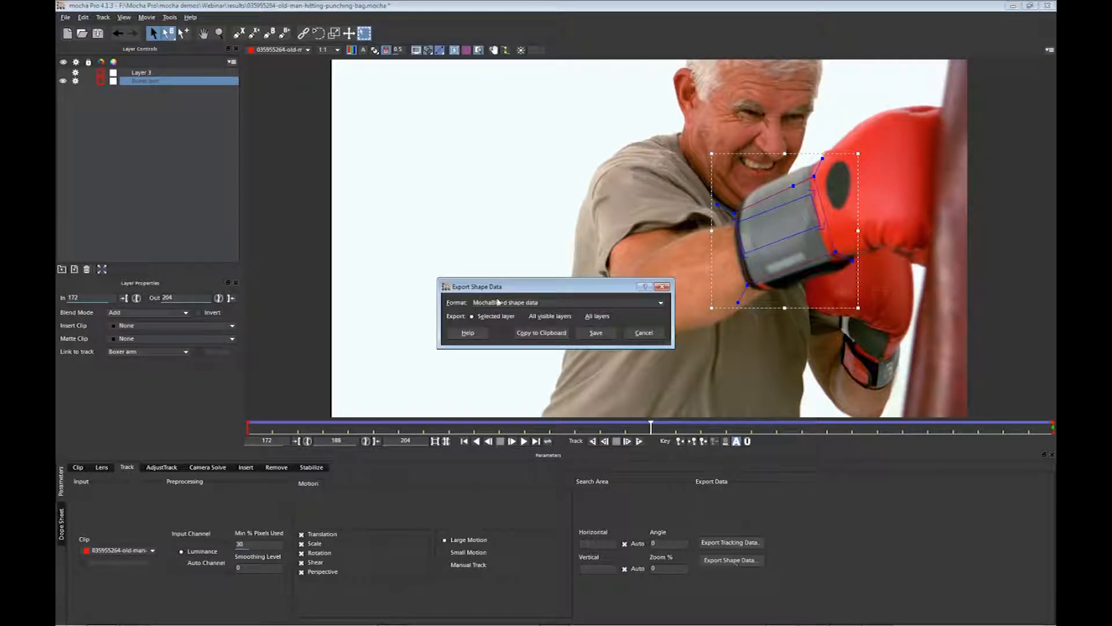
left_click(656, 306)
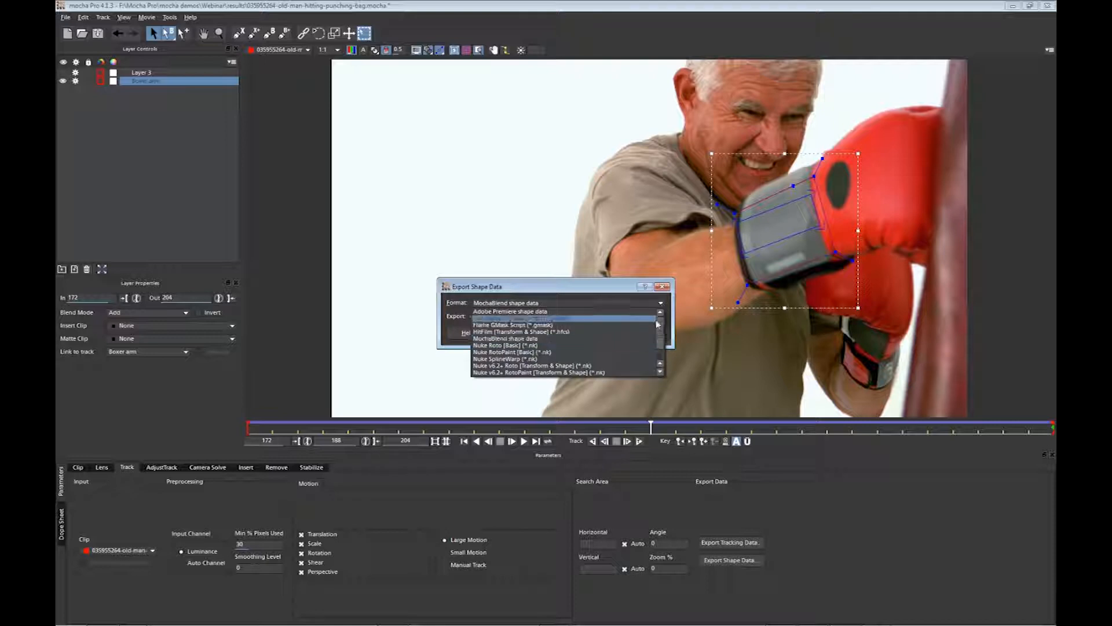
left_click(513, 352)
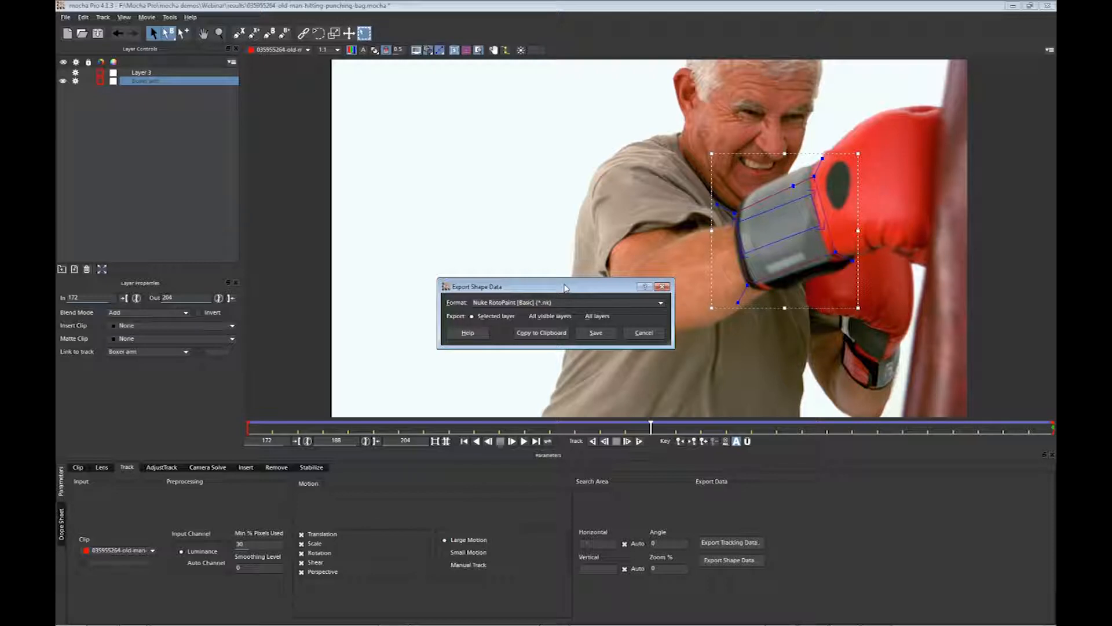
left_click(661, 303)
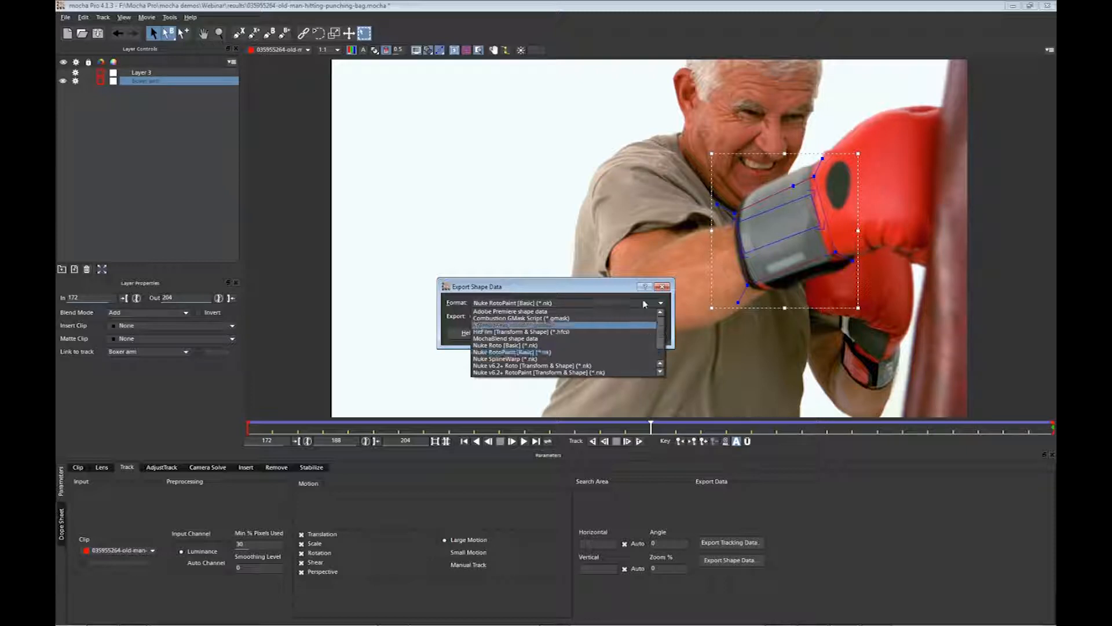
left_click(616, 289)
left_click(643, 335)
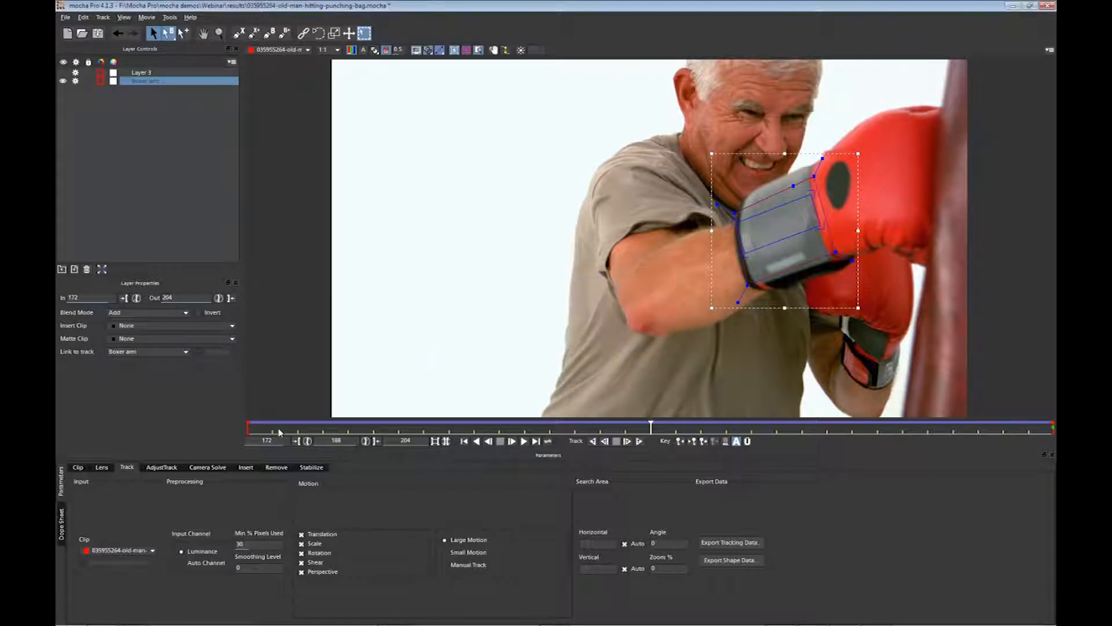
- Open the recent project 007583410-closeup-rally-car-cornering-su (1).mocha, declining its autosave and discarding the boxer project's changes
left_click(207, 468)
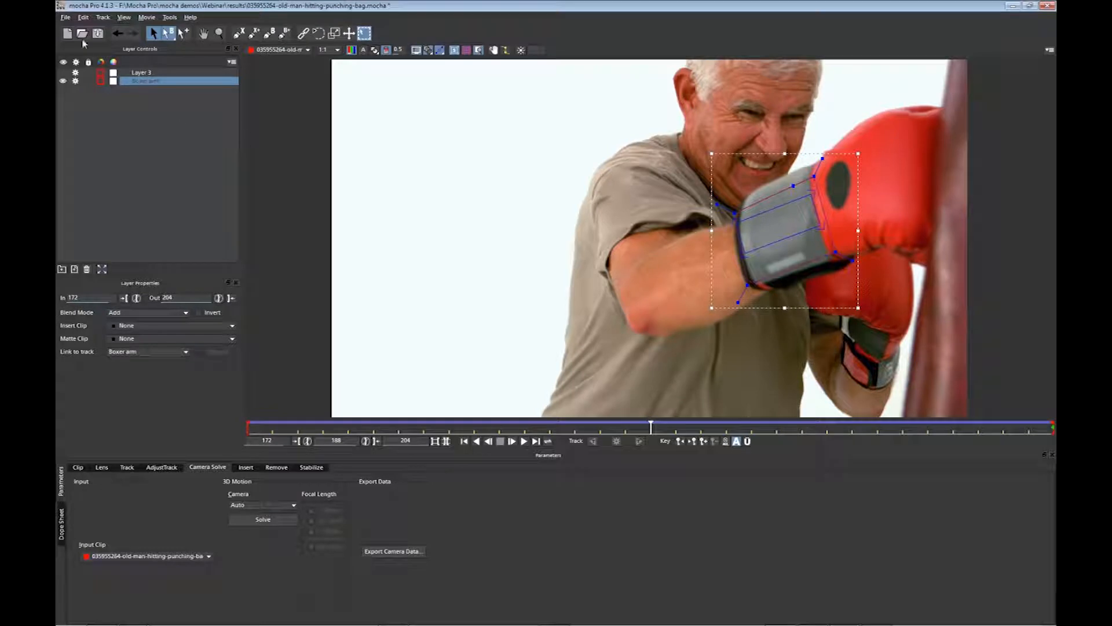
left_click(65, 19)
mouse_move(90, 56)
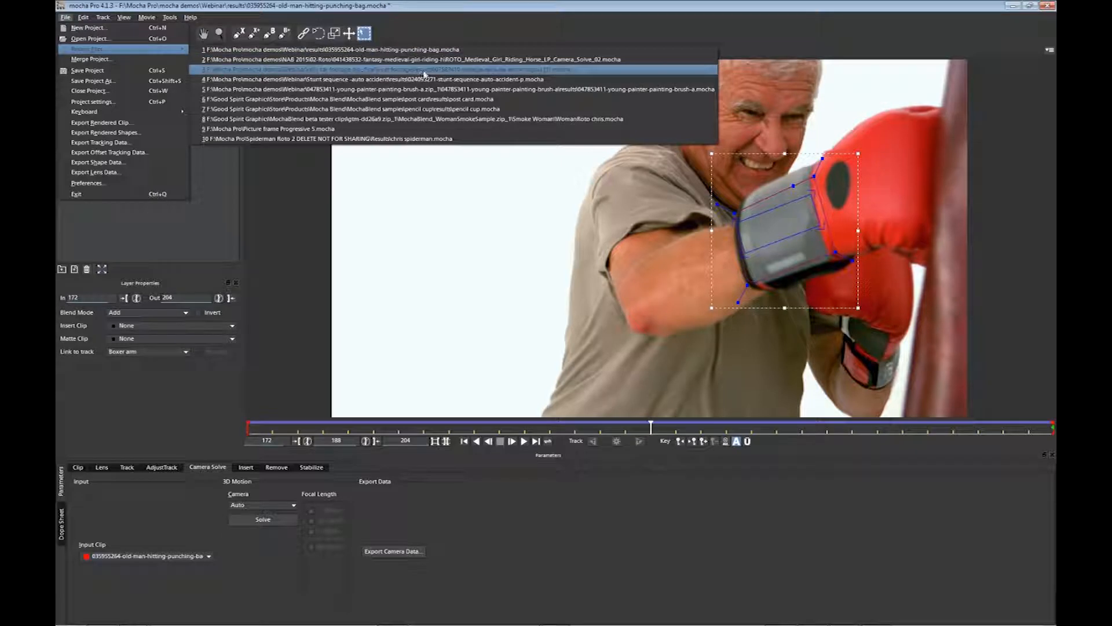
left_click(442, 73)
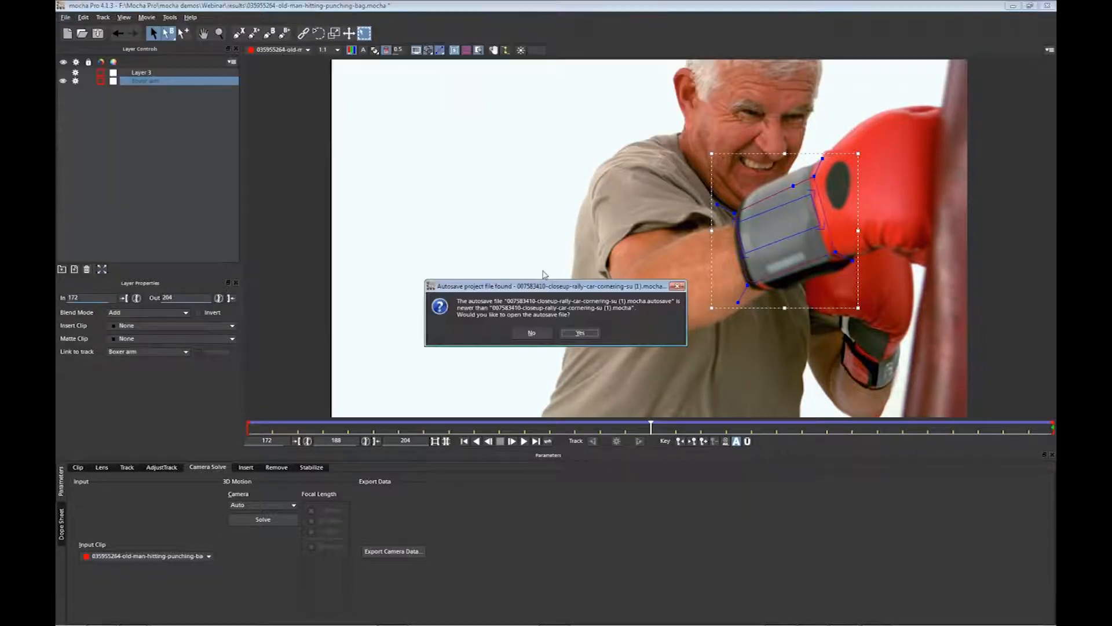
left_click(534, 334)
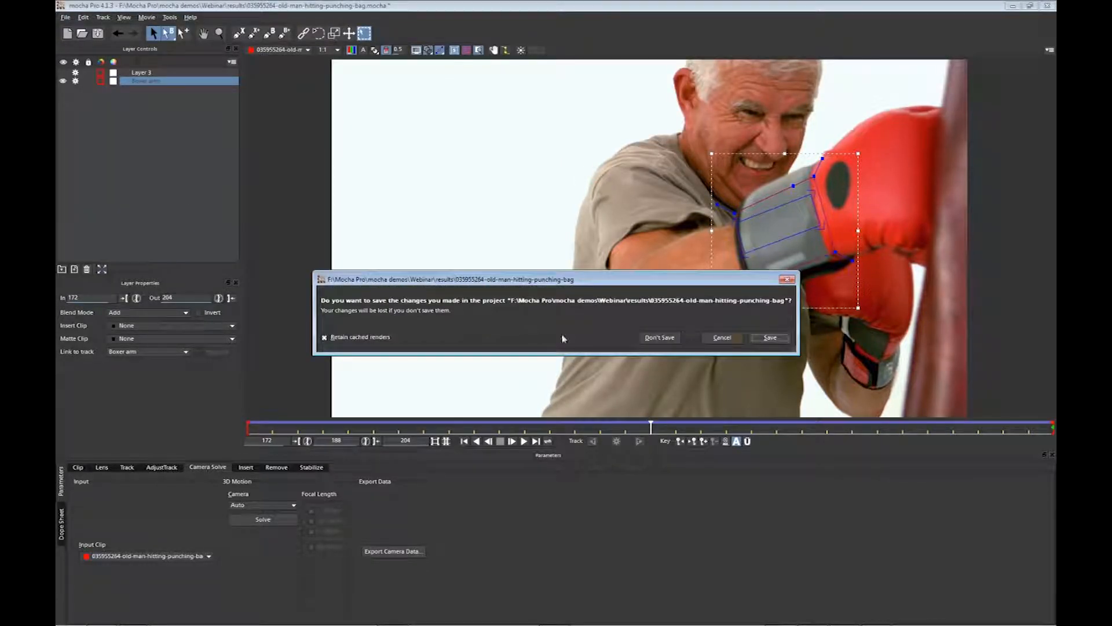
left_click(659, 336)
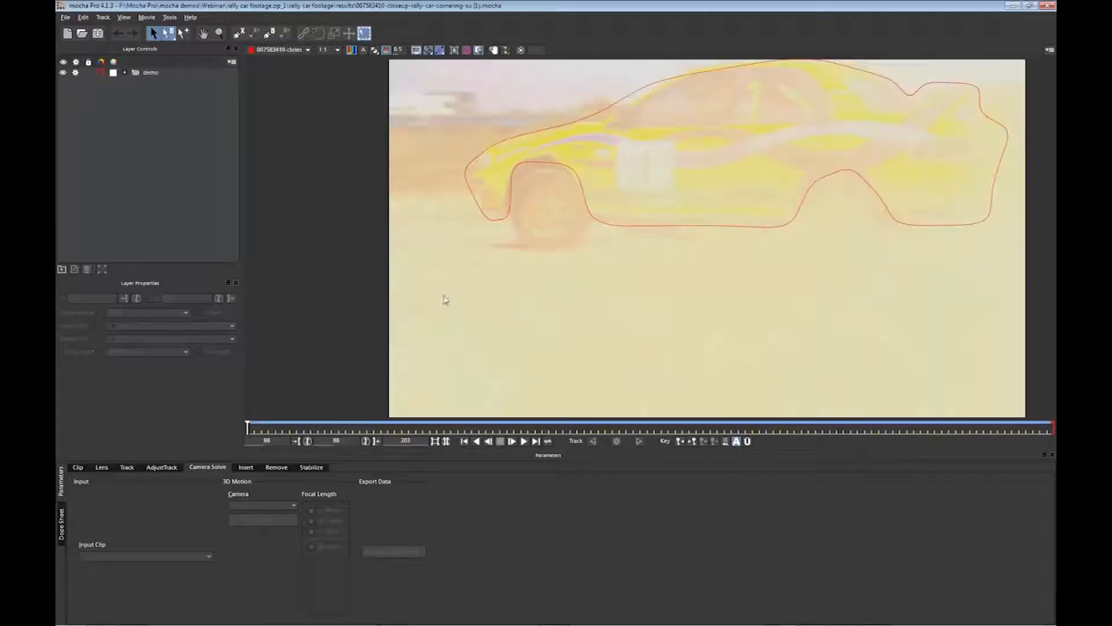
- Hide the demo group's shape and scrub the rally car clip to examine how the car moves through the shot
left_click(168, 159)
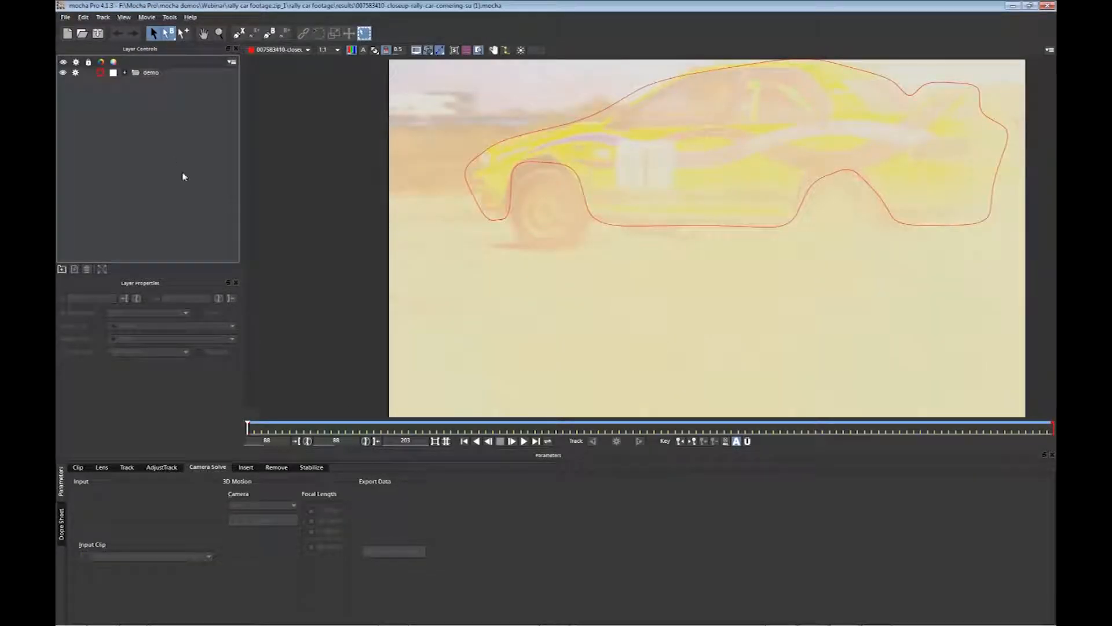
left_click(248, 428)
left_click_drag(256, 429, 312, 415)
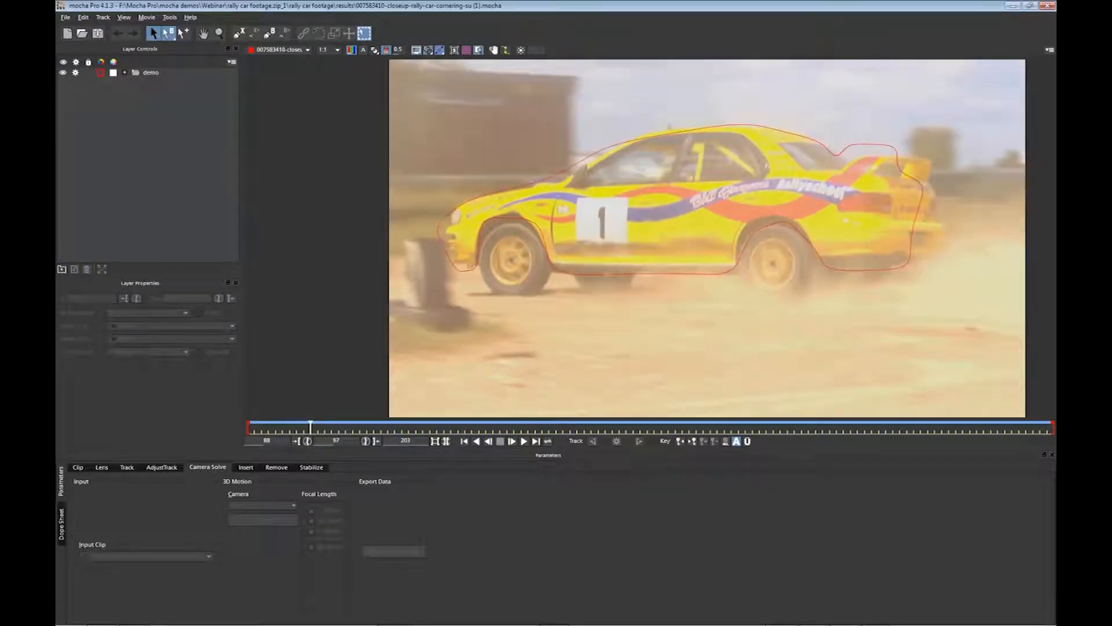
left_click(63, 72)
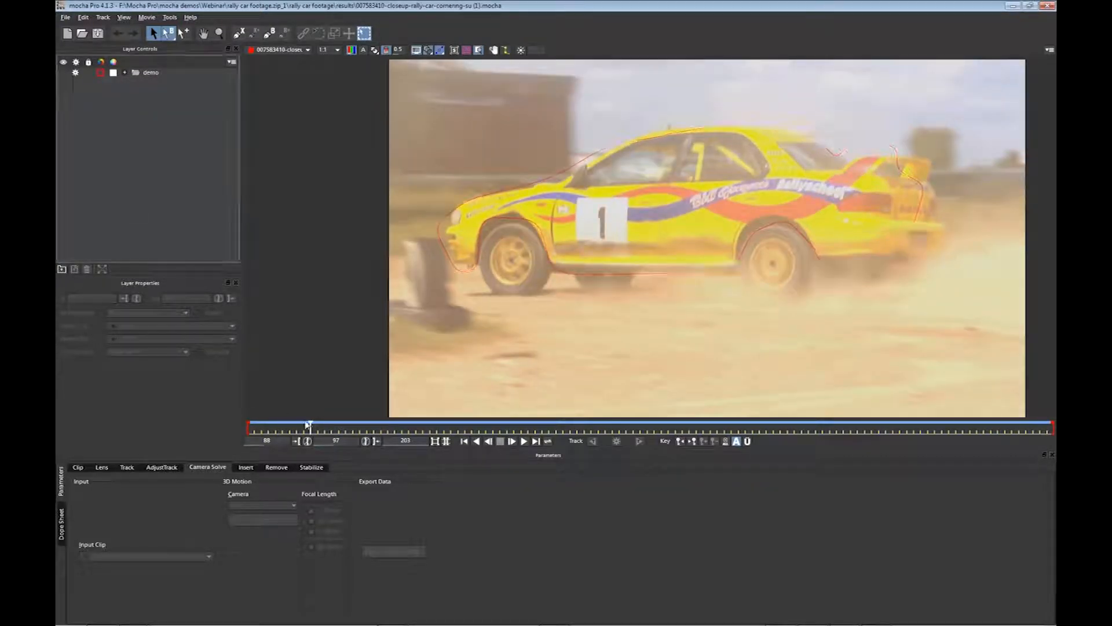
left_click_drag(310, 427, 576, 426)
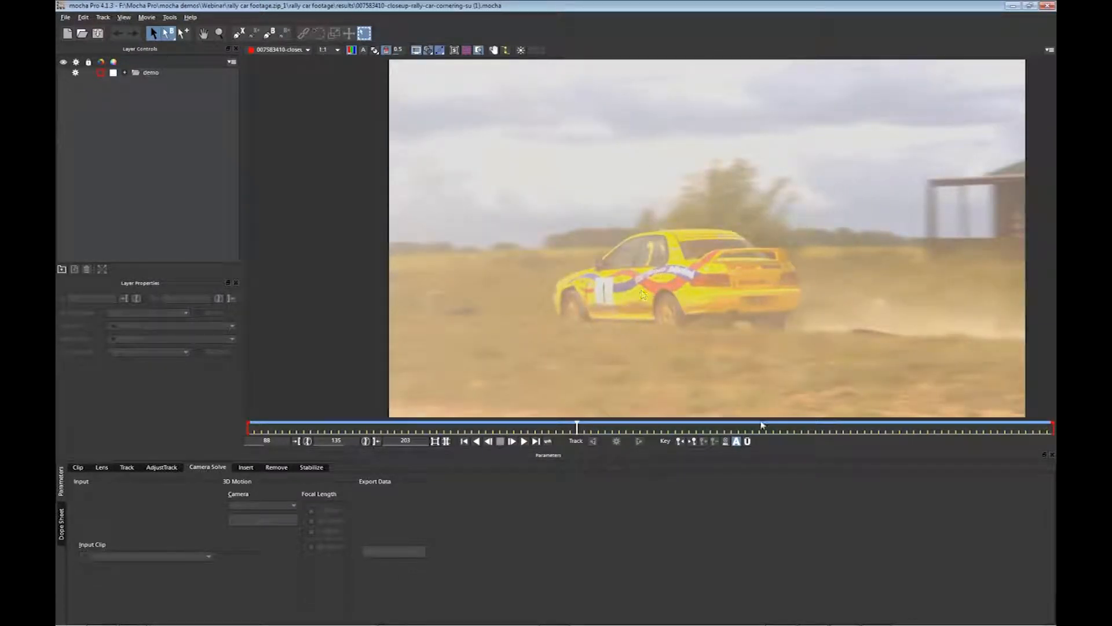
left_click_drag(579, 425, 465, 424)
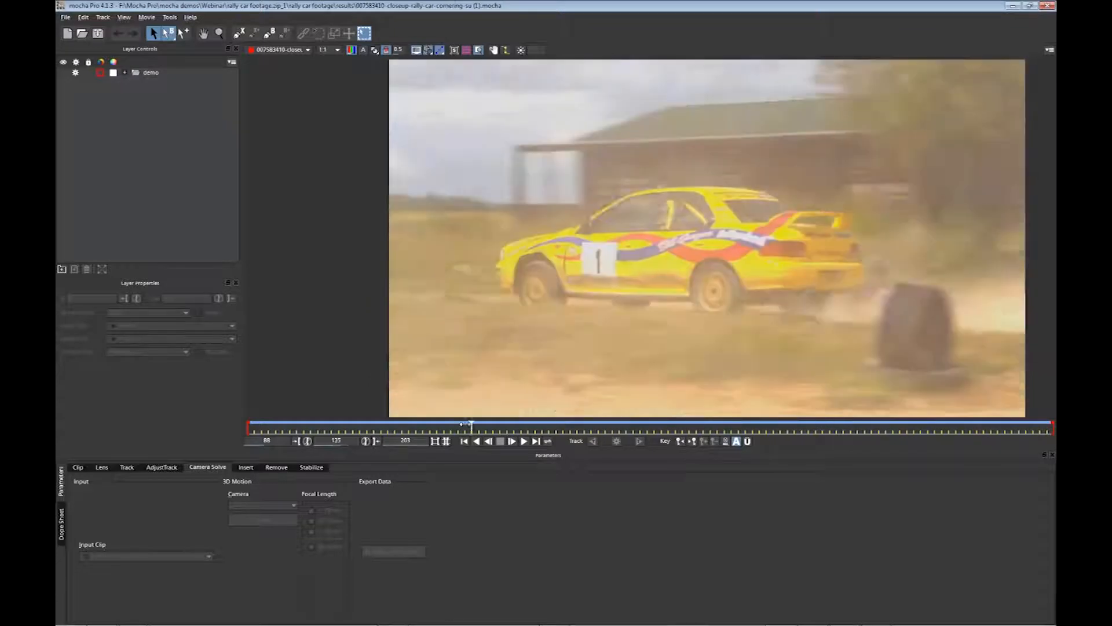
- Select the car track layer inside the demo group, display its planar surface and grid, and move to frame 120
left_click(153, 74)
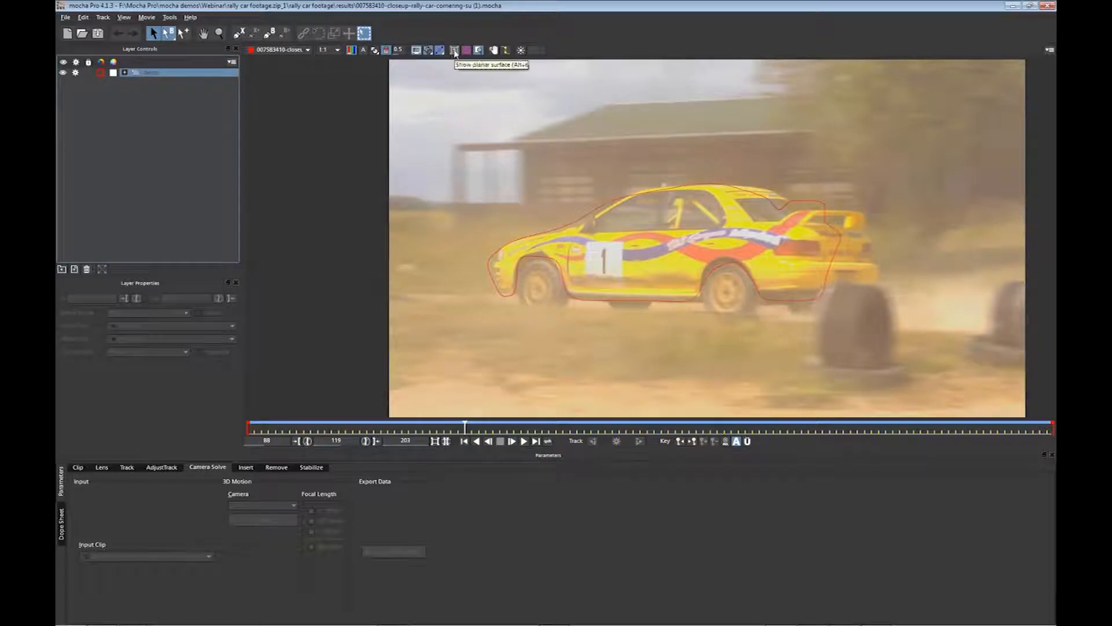
left_click(467, 51)
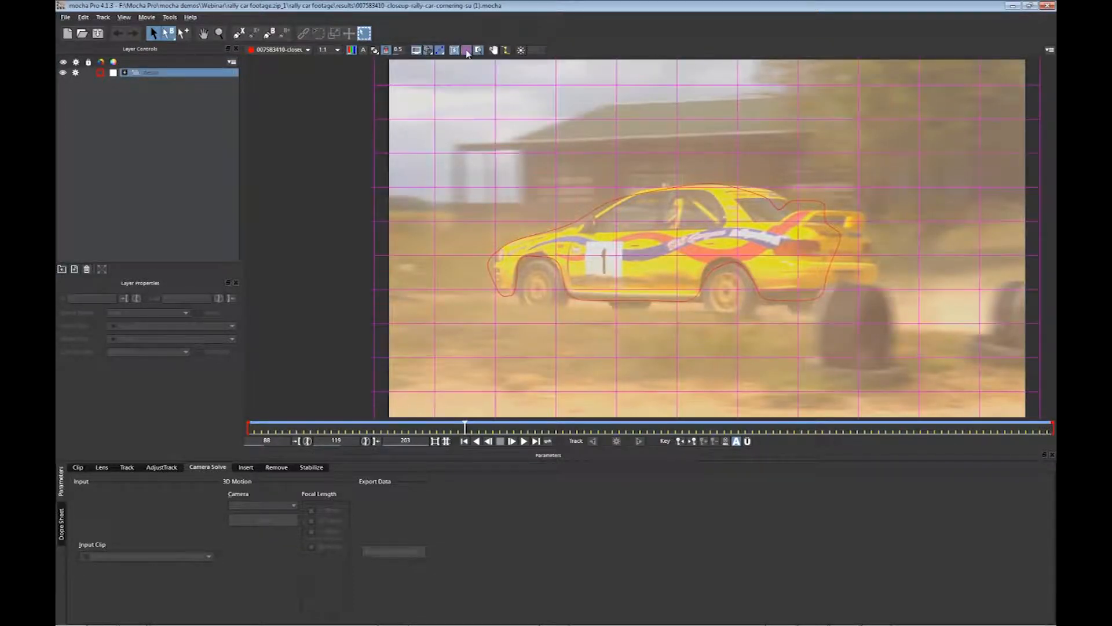
left_click(125, 73)
left_click(163, 85)
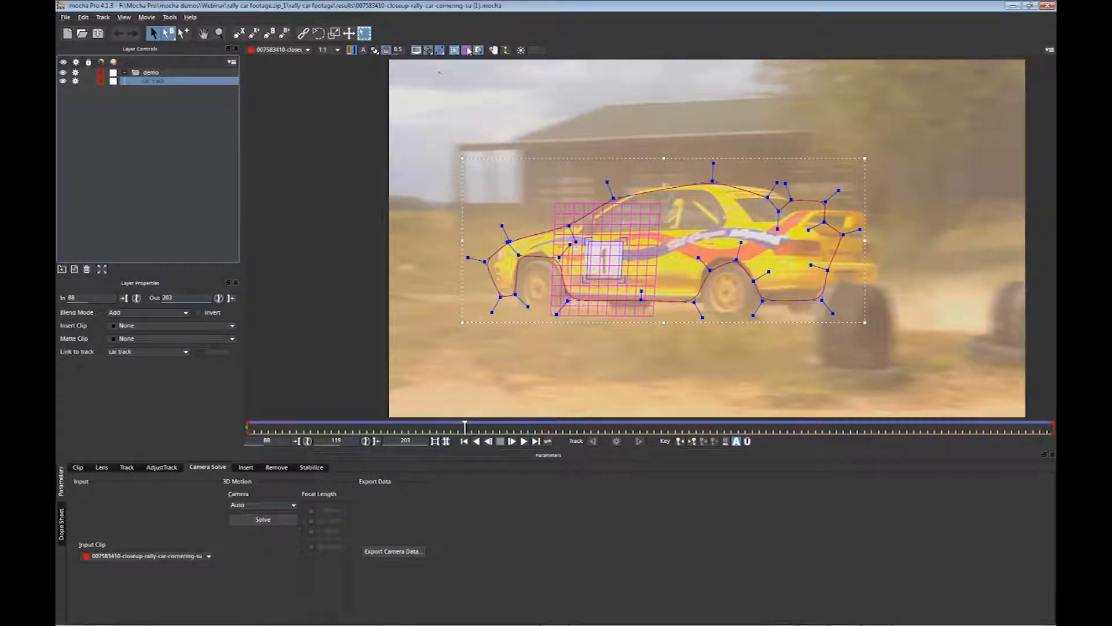
mouse_move(466, 425)
left_mouse_down()
mouse_move(397, 425)
mouse_move(770, 404)
mouse_move(888, 425)
mouse_move(643, 429)
mouse_move(618, 446)
mouse_move(258, 430)
mouse_move(579, 425)
mouse_move(471, 428)
left_mouse_up()
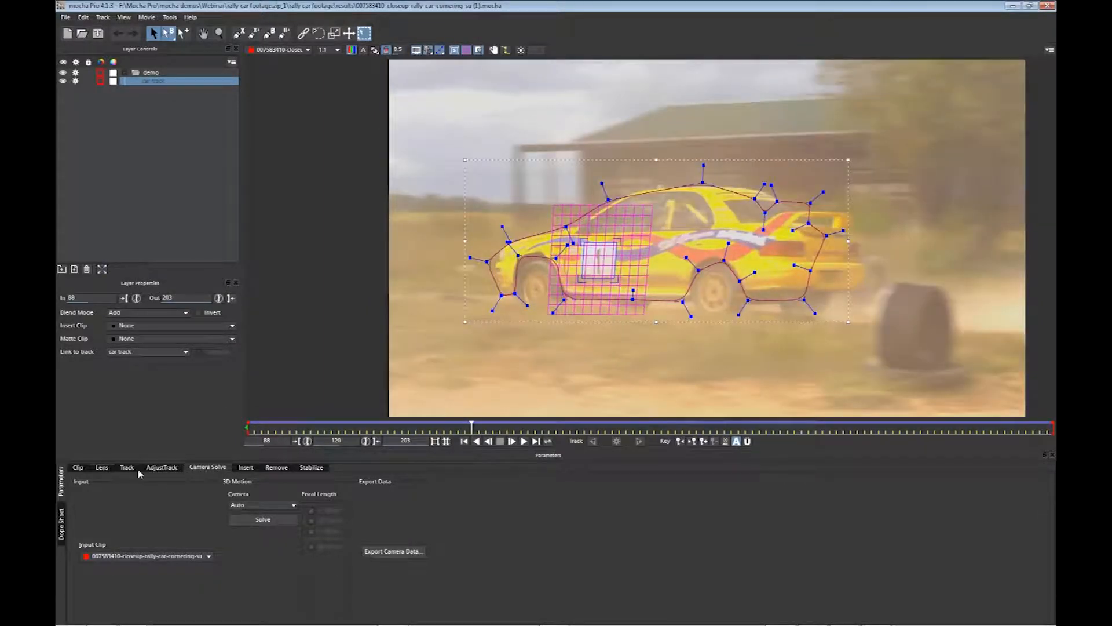
- Copy the car track layer's tracking data to the clipboard in MochaBlend tracking data (*.txt) format
left_click(127, 467)
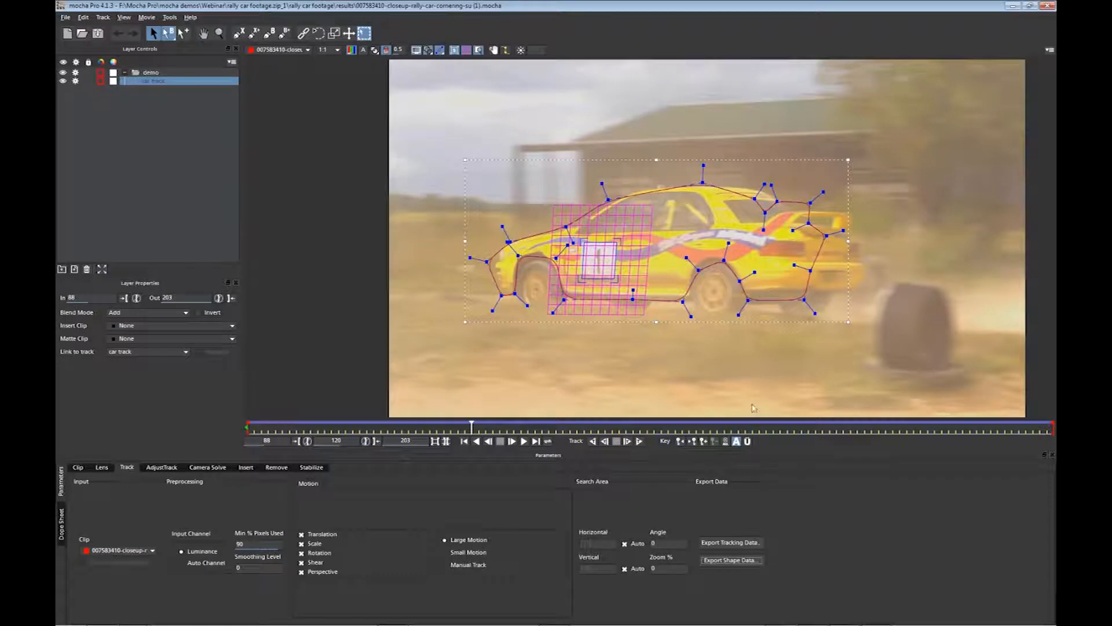
left_click(734, 543)
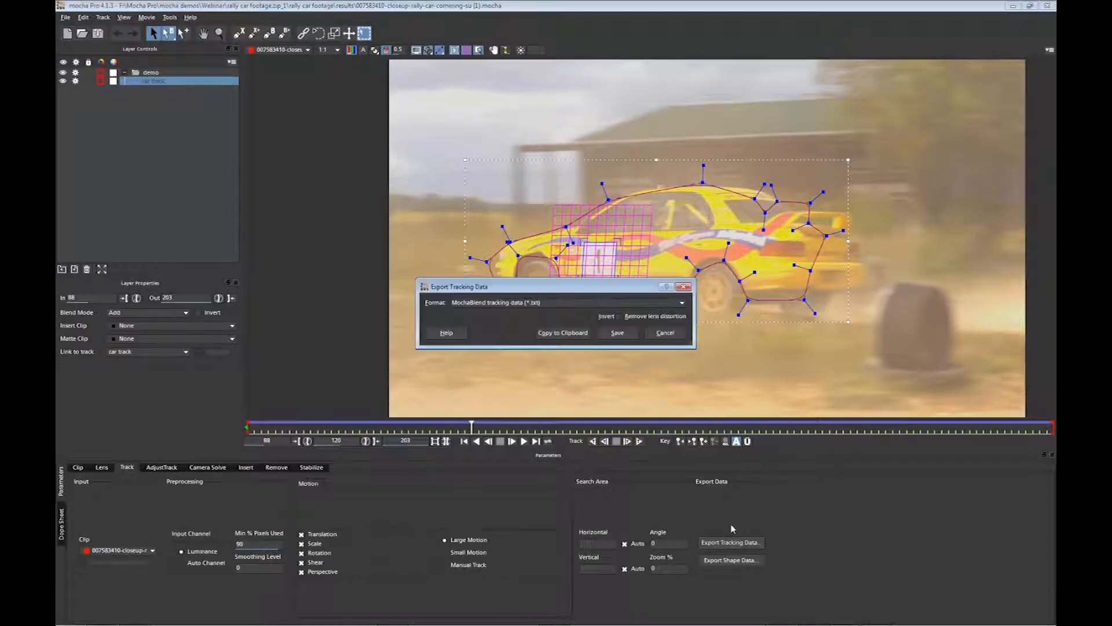
left_click(564, 334)
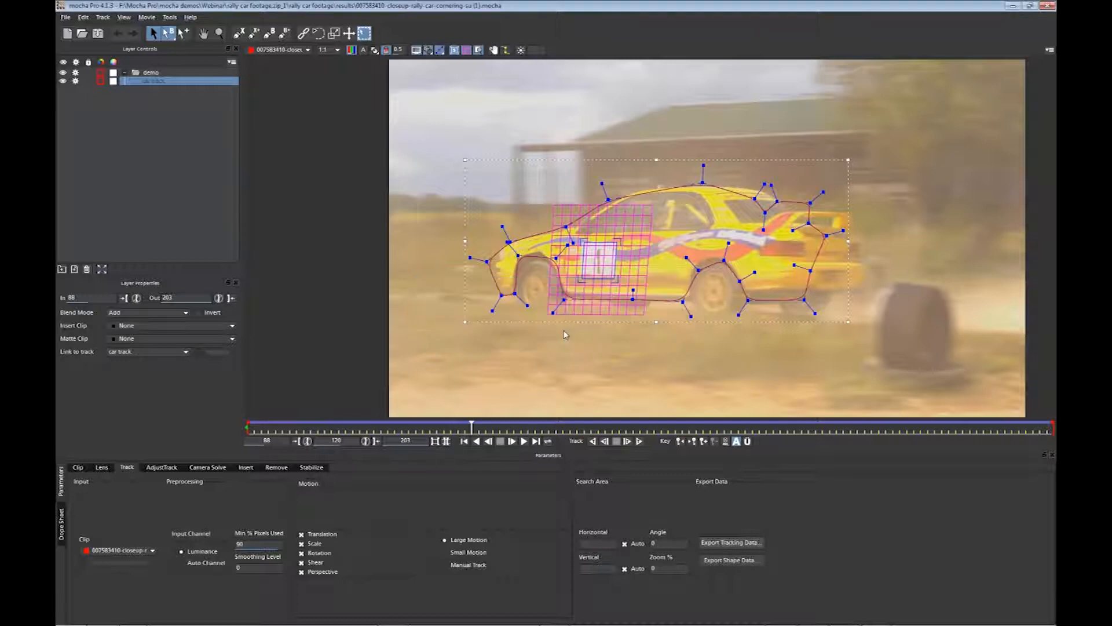
- Switch to Cinema 4D, create a new project, and select data slot 6 in MochaBlend
left_click(1012, 6)
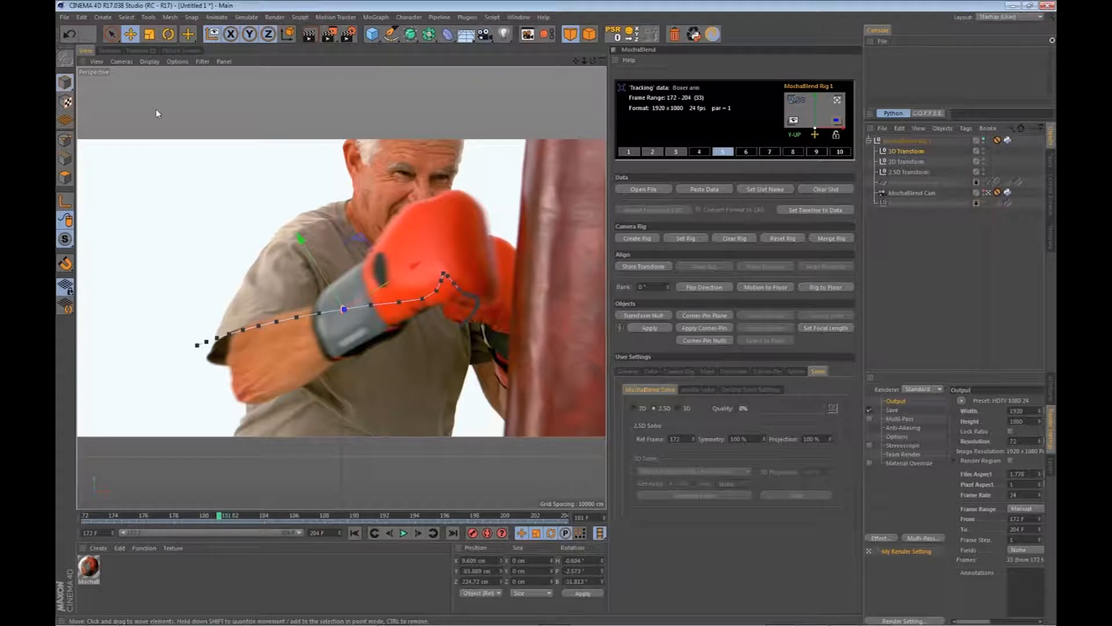
left_click(64, 17)
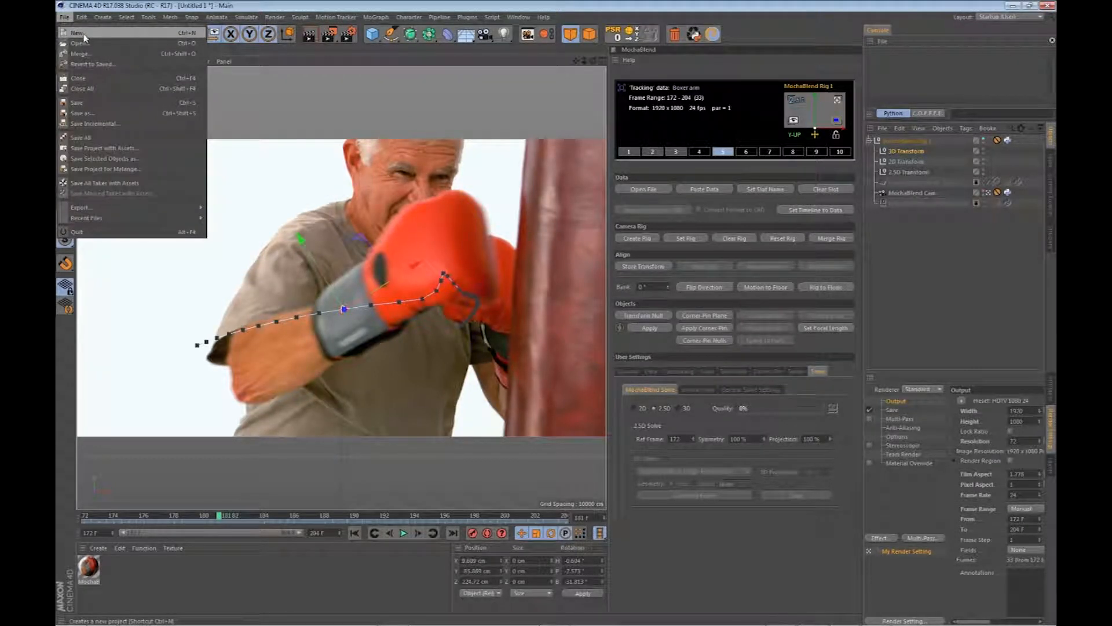
left_click(84, 35)
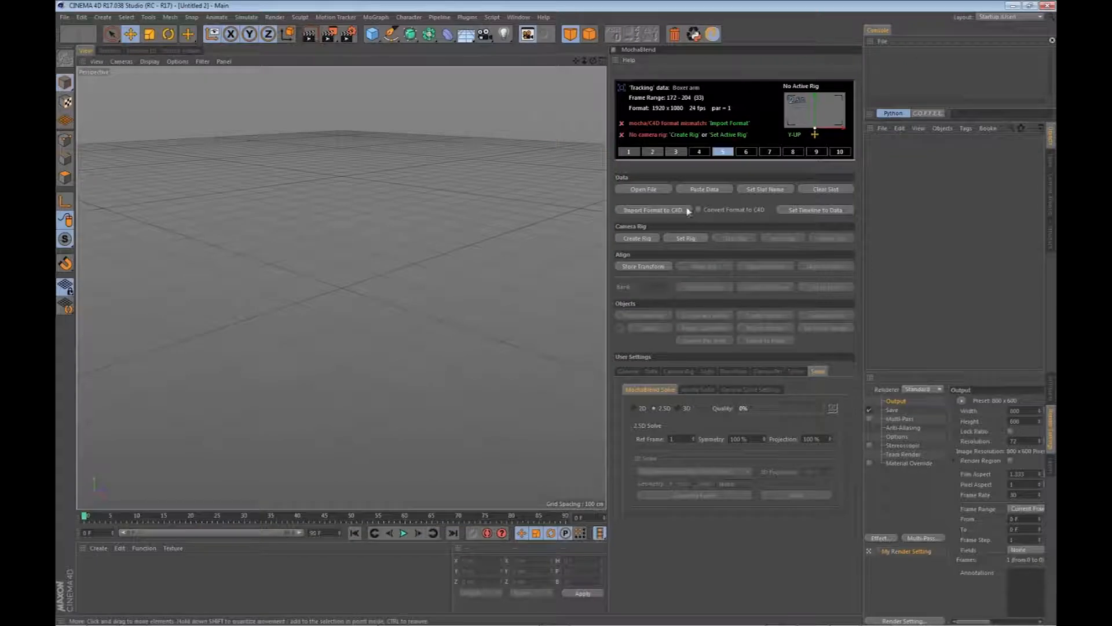
left_click(748, 153)
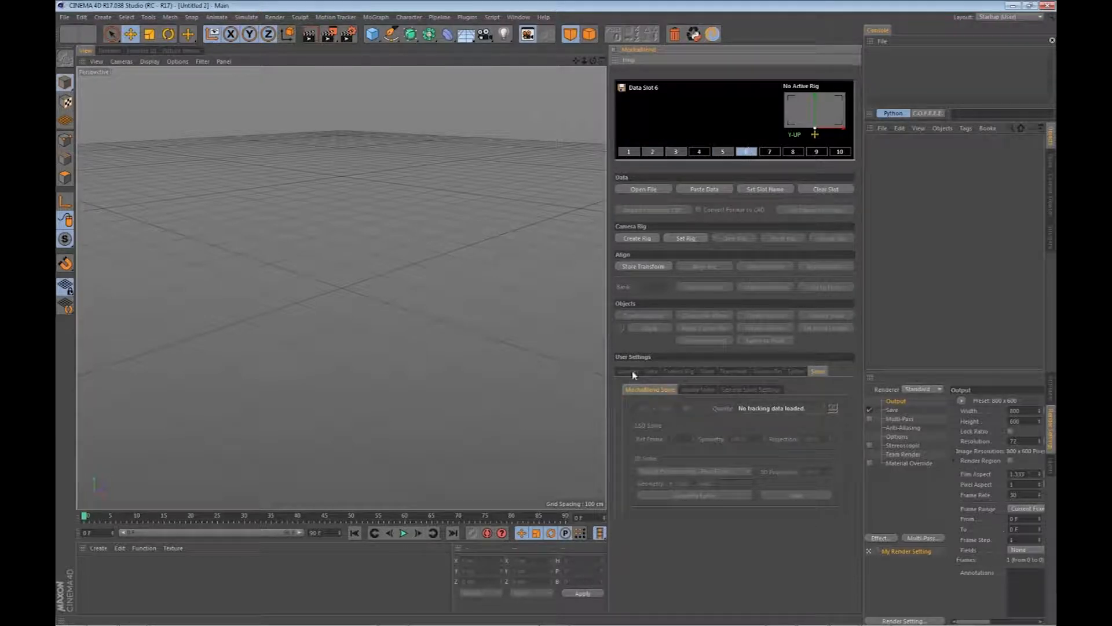
- Expand MochaBlend's displayed data slots to the 41-50 memory bank and then to all banks
left_click(651, 371)
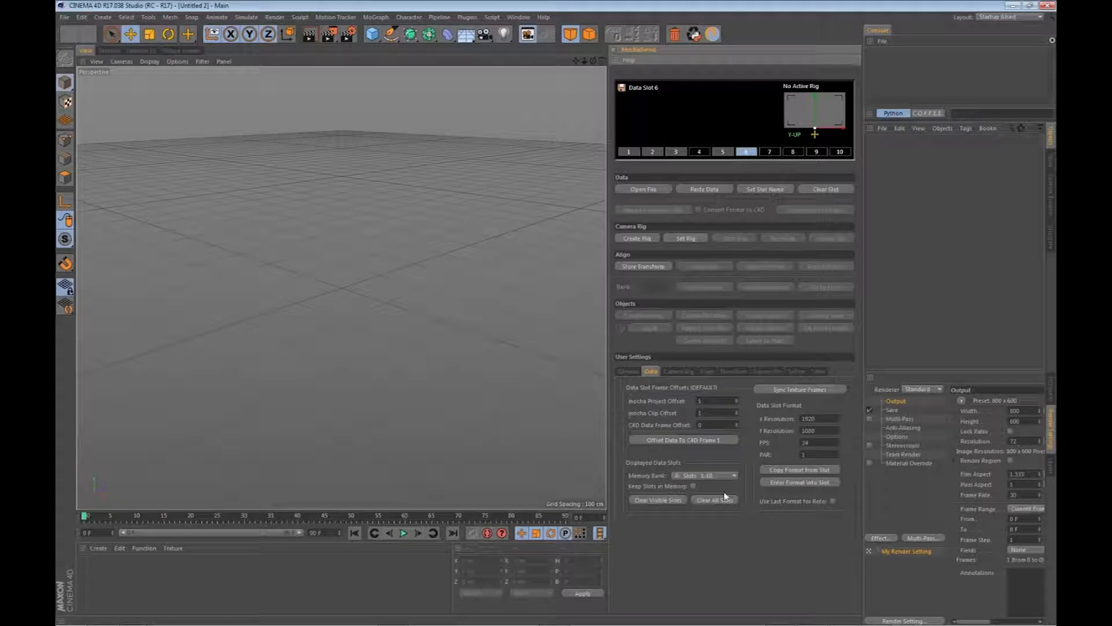
left_click(732, 475)
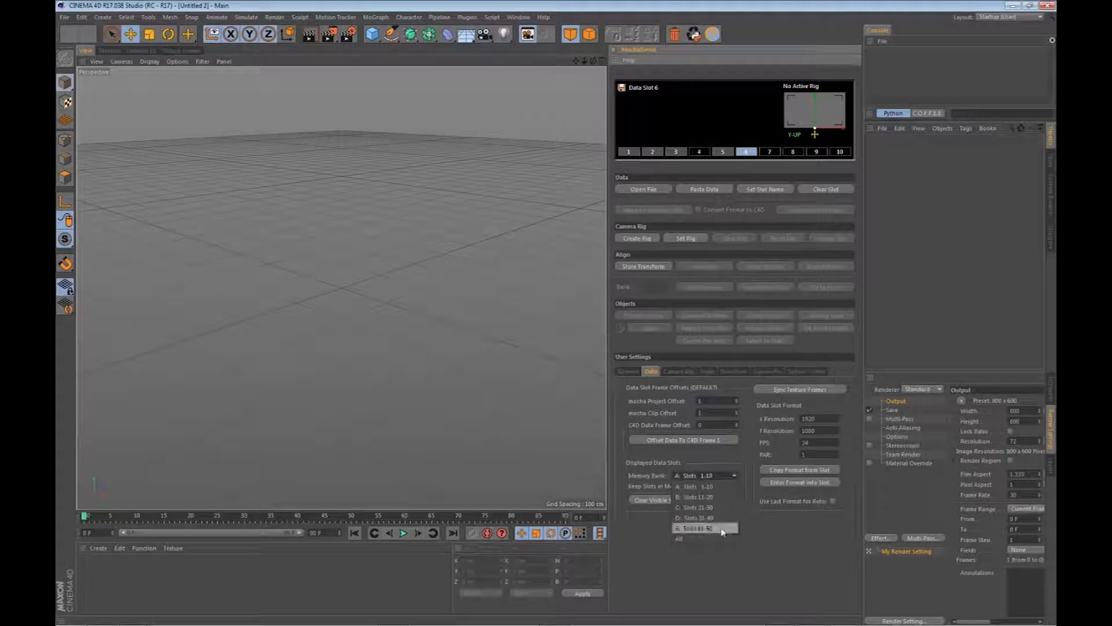
left_click(718, 535)
left_click(734, 478)
left_click(715, 539)
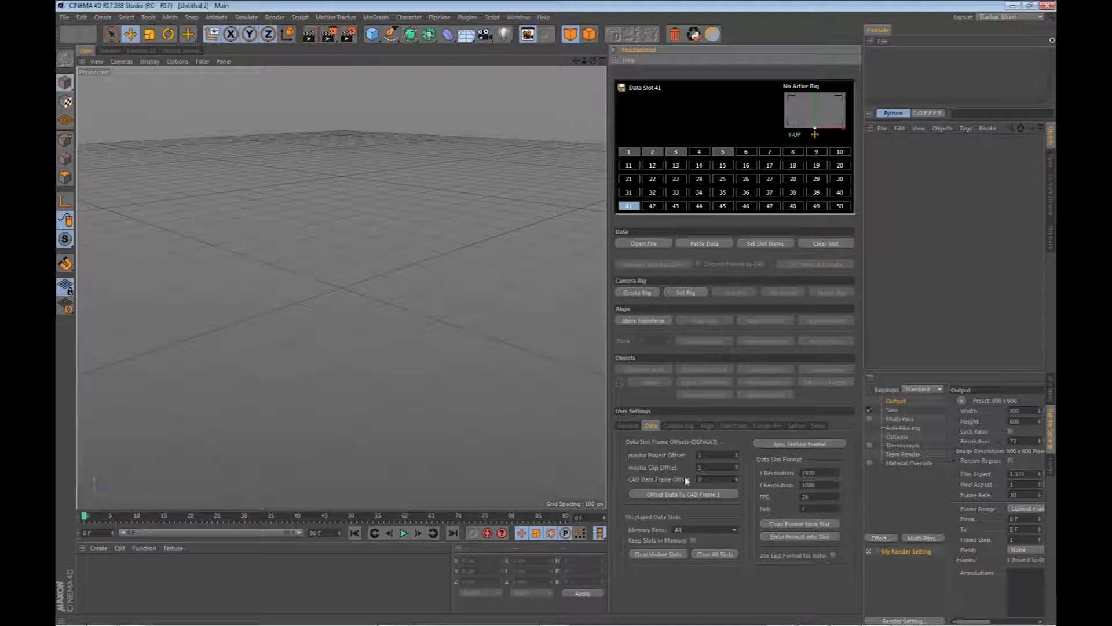
- Return the displayed memory bank to slots 1-10 and paste the car track tracking data into slot 6
left_click(733, 530)
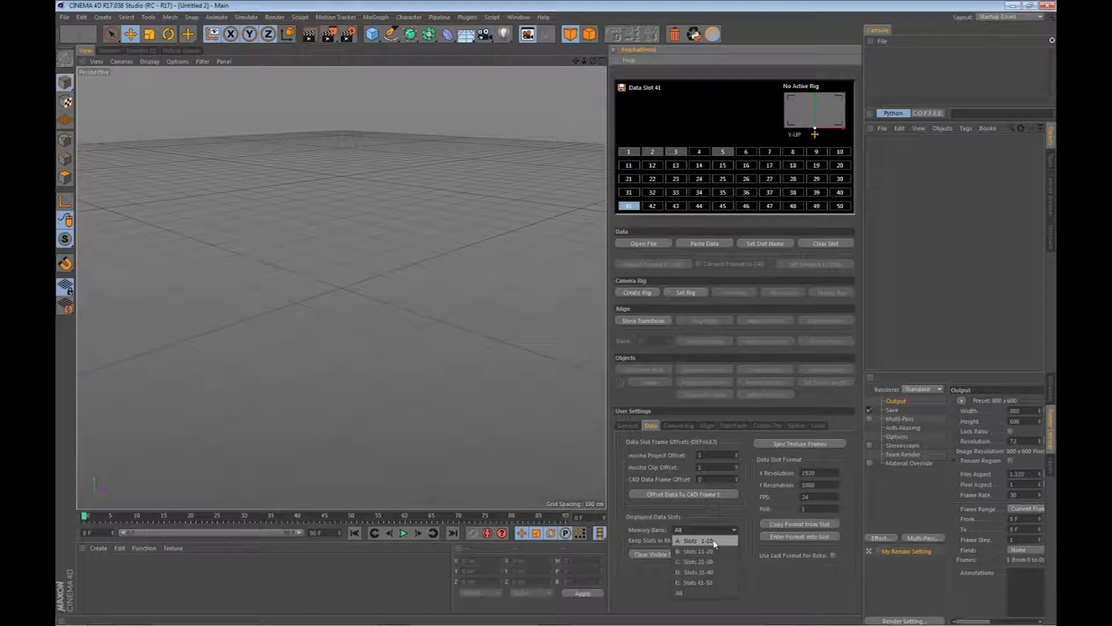
left_click(714, 541)
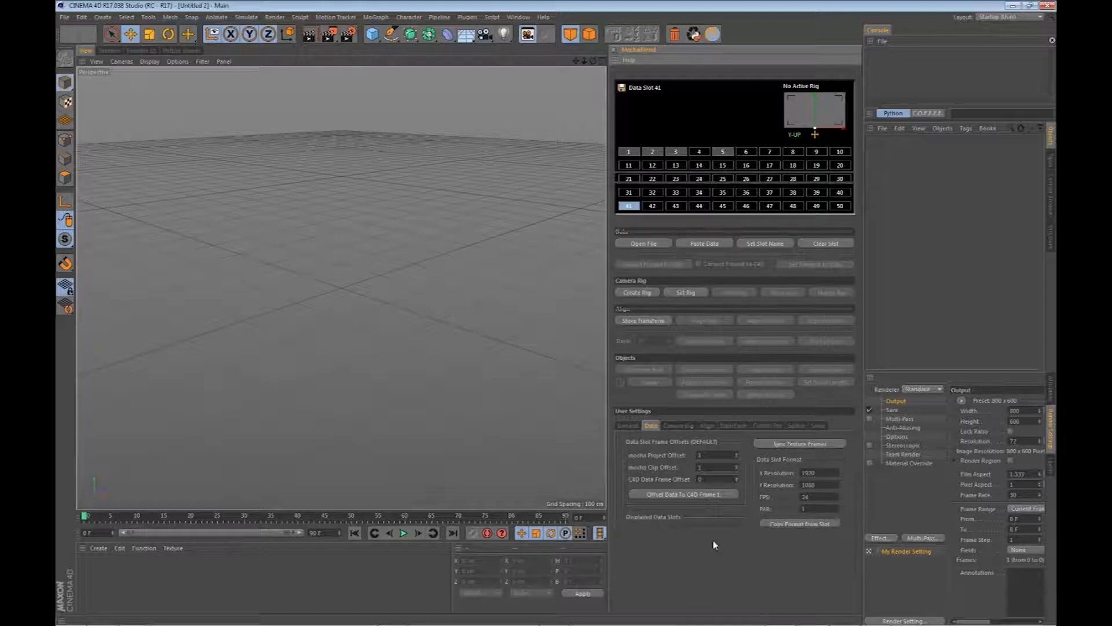
left_click(750, 154)
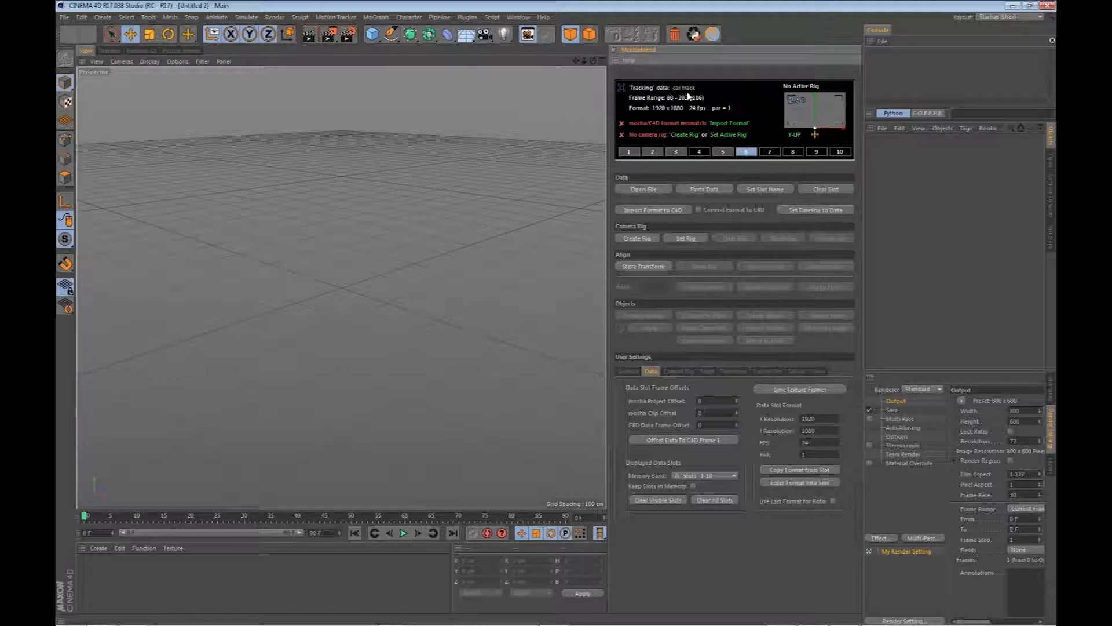
- Match the project format and timeline to the car track data and create a MochaBlend camera rig
left_click(732, 124)
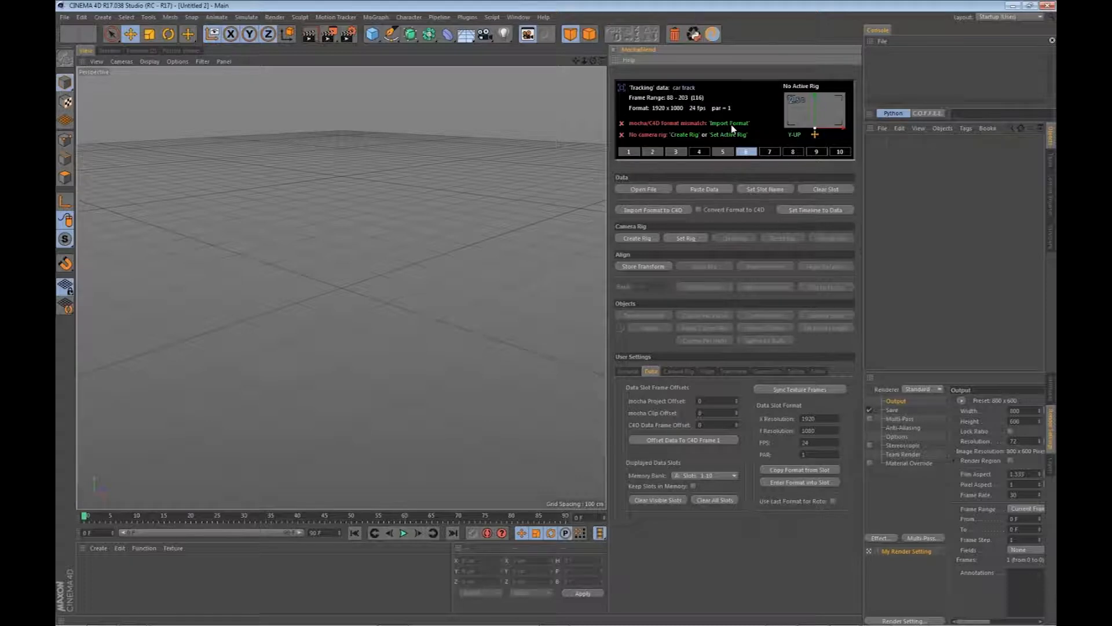
left_click(689, 136)
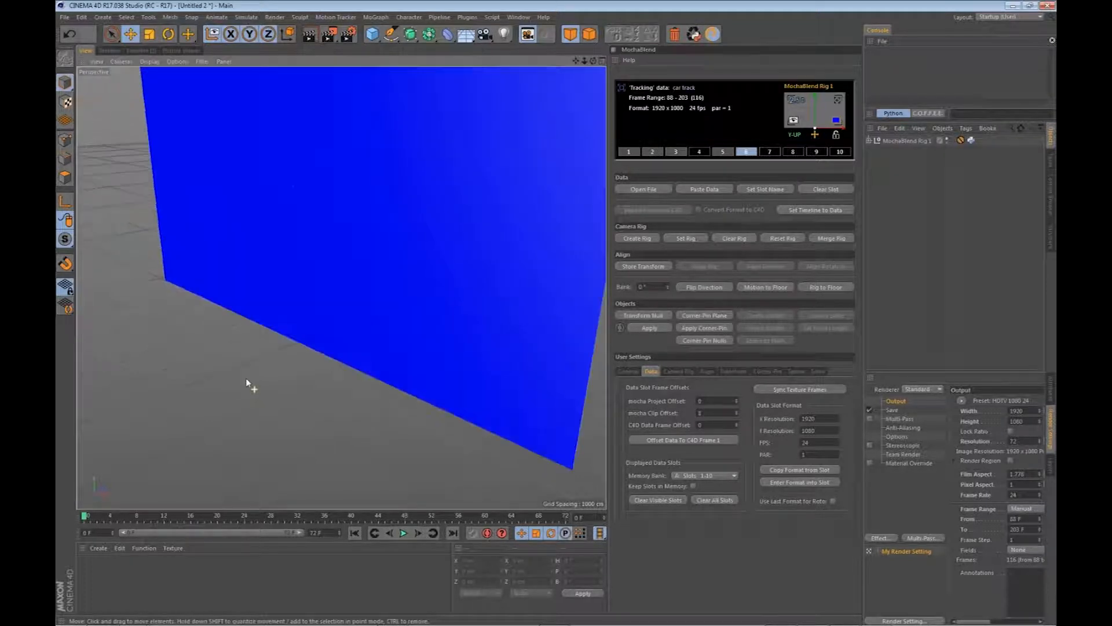
left_click(825, 210)
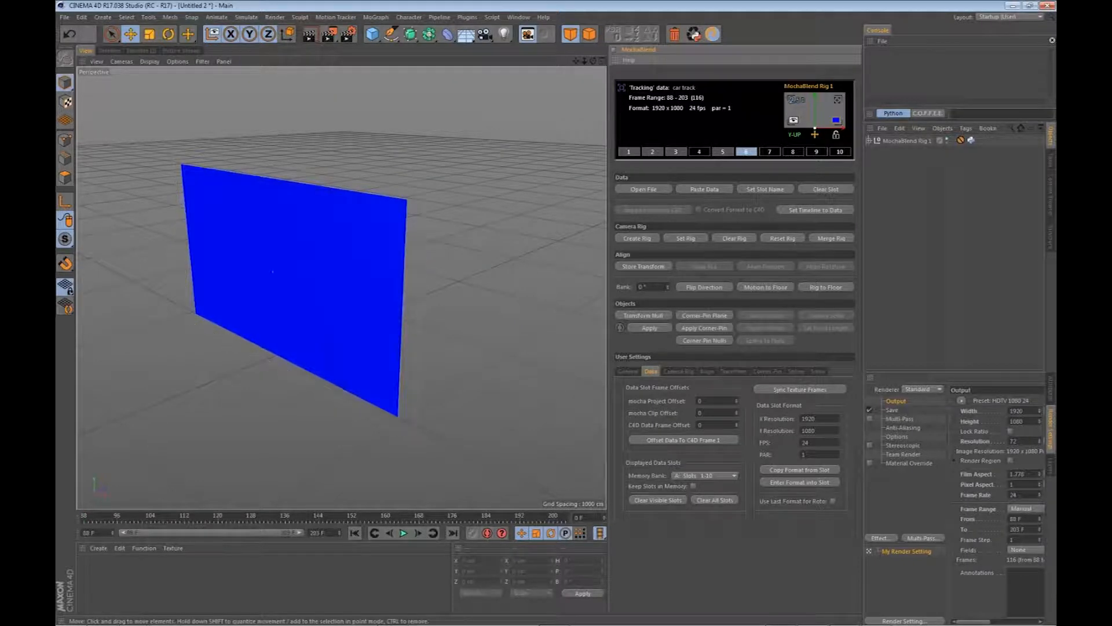
- Load 007583410-closeup-rally-car-cornering-su (1)000.png from the rally car footage folder onto the camera rig's movie screen
mouse_move(217, 620)
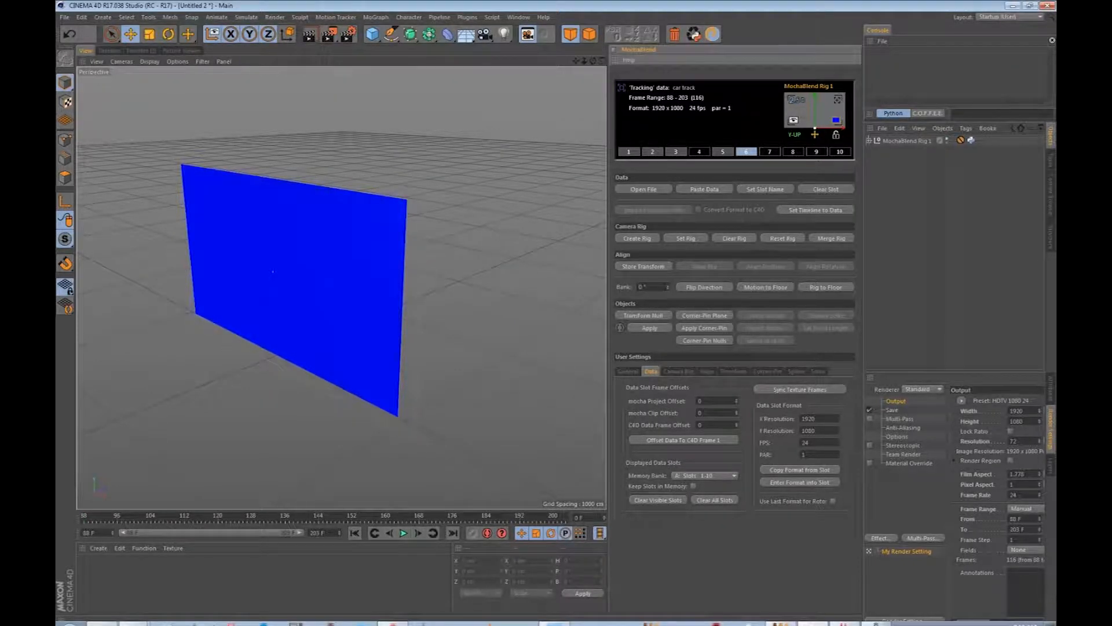
left_click(141, 618)
left_click(129, 580)
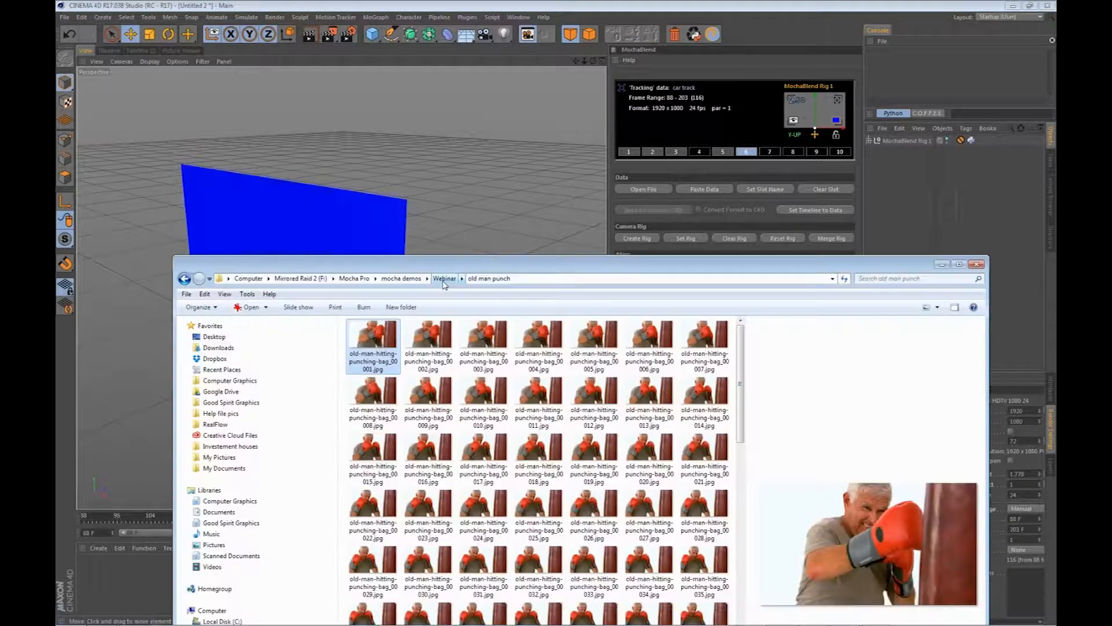
left_click(445, 278)
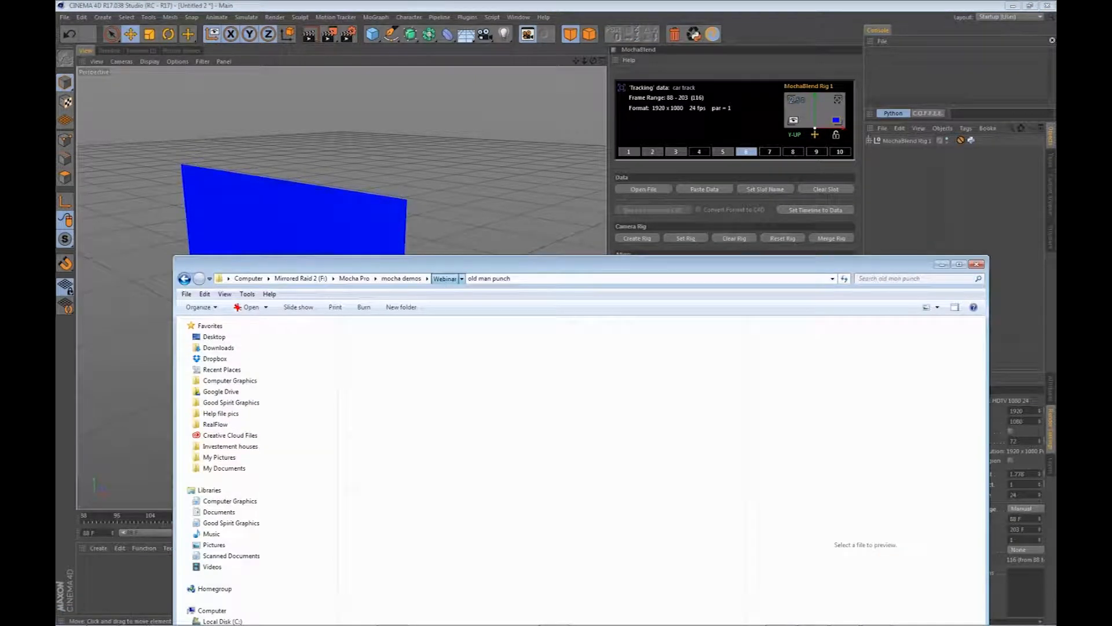
double_click(486, 350)
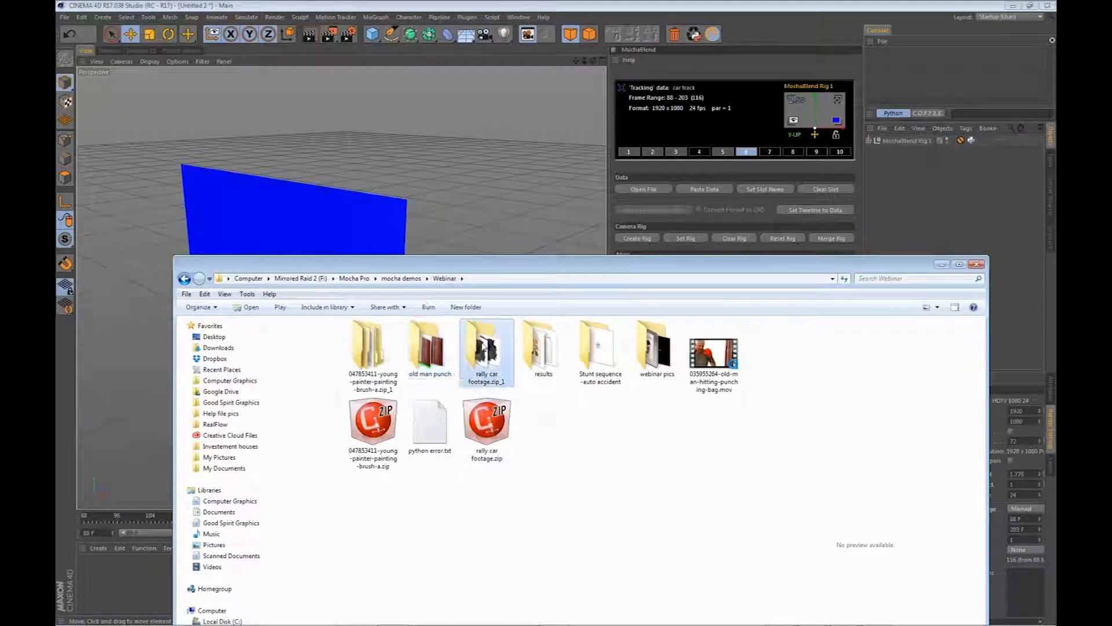
double_click(422, 339)
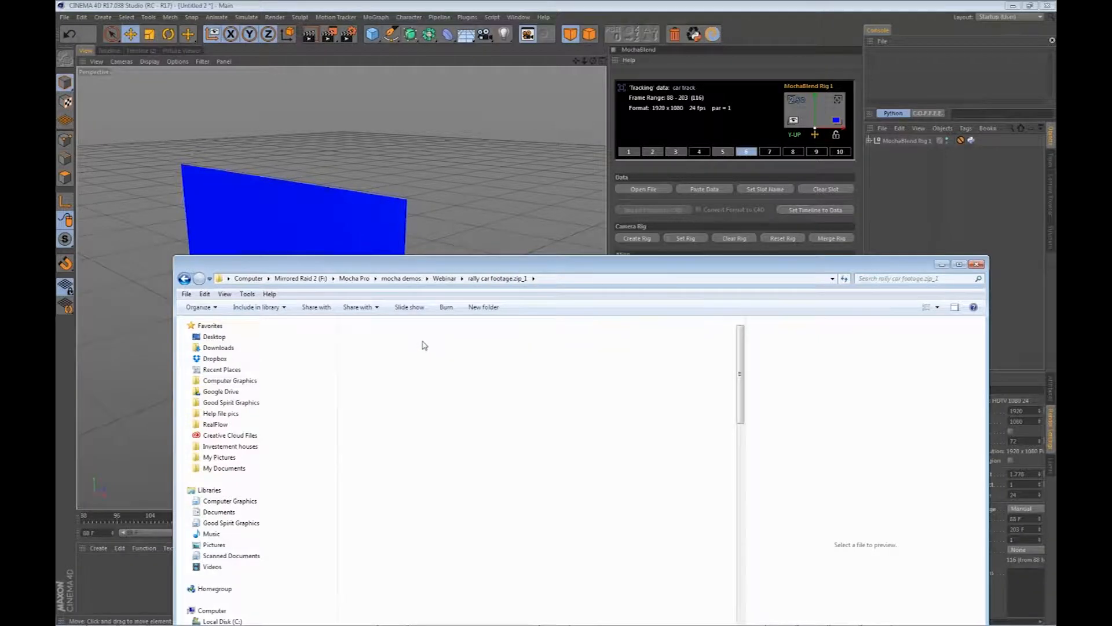
left_click_drag(476, 271, 446, 431)
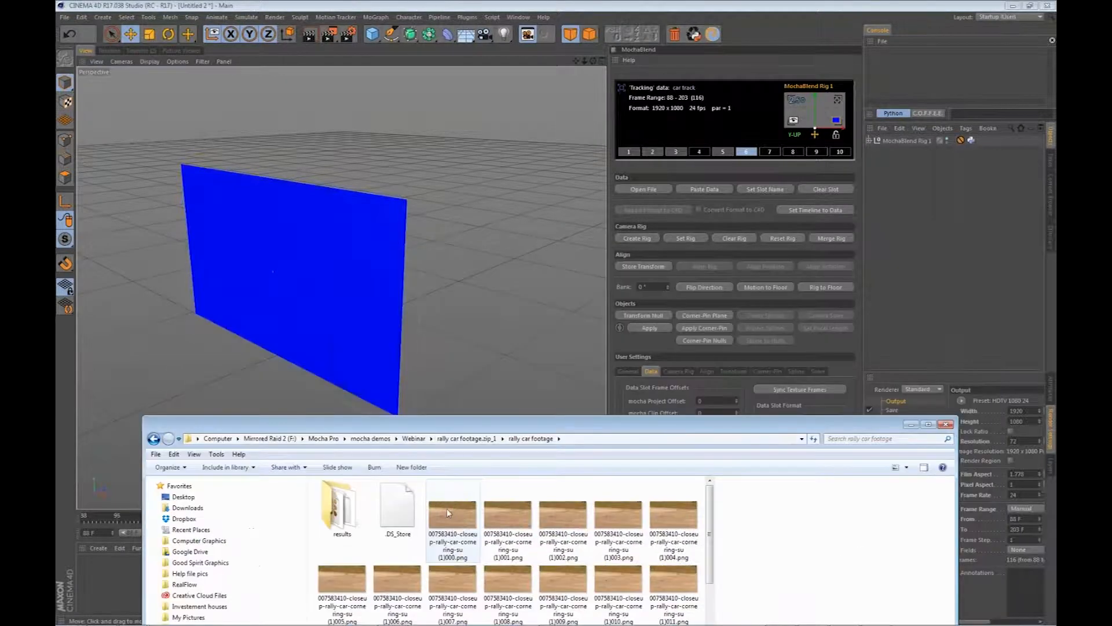
left_click_drag(451, 512, 815, 111)
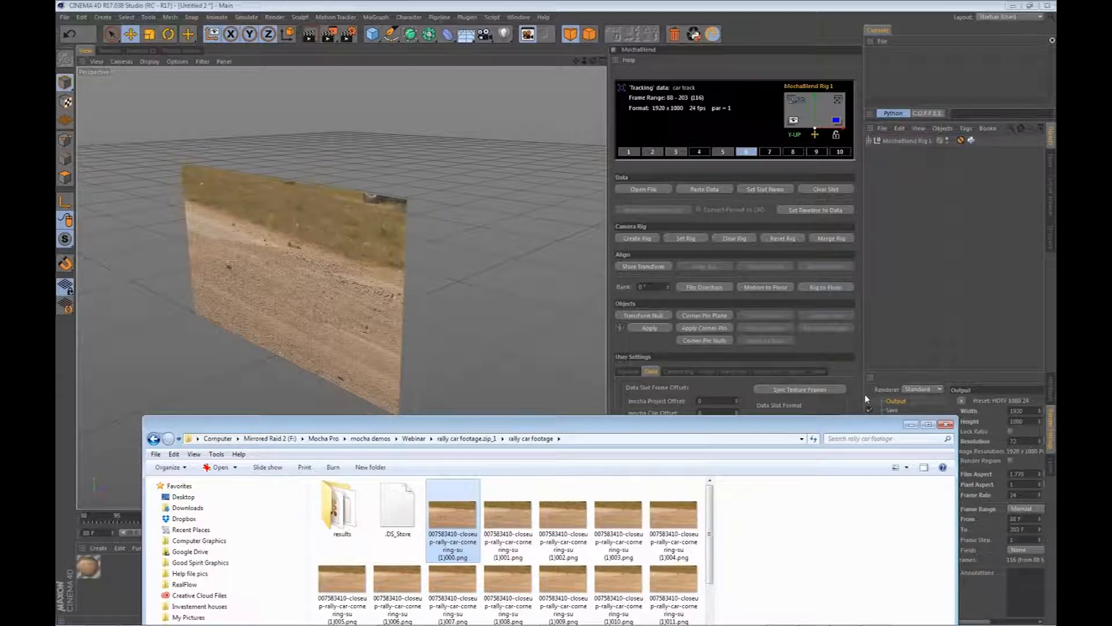
left_click(911, 425)
- Go to the first frame and scrub the rally car footage to frame 124 to check it on the movie screen
left_click_drag(318, 405, 439, 404)
scroll(324, 274, "down", 3)
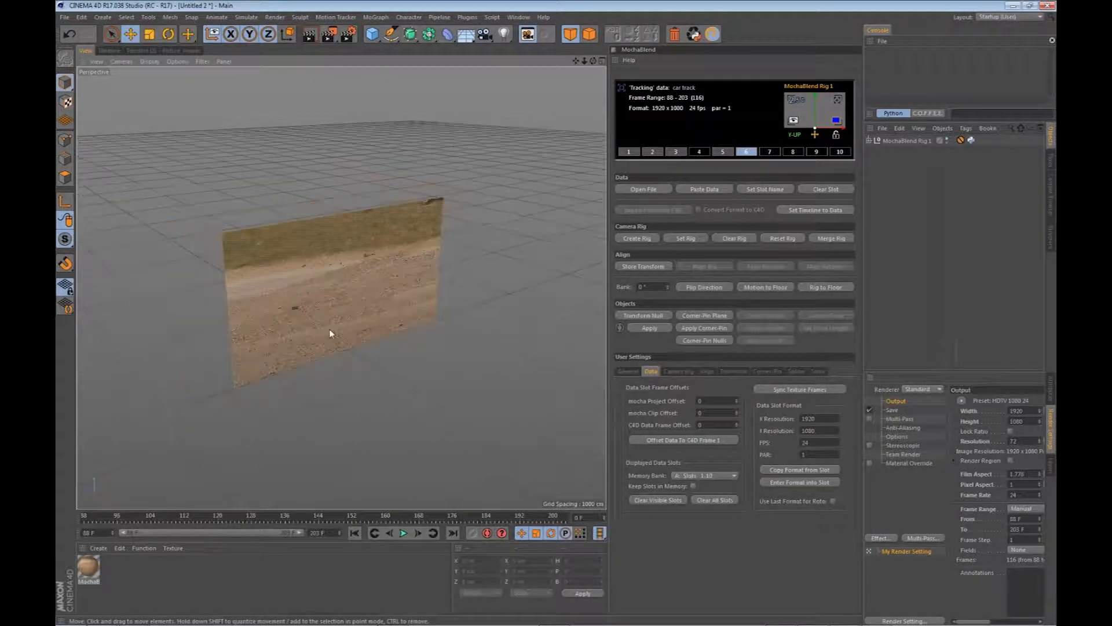
scroll(329, 328, "up", 2)
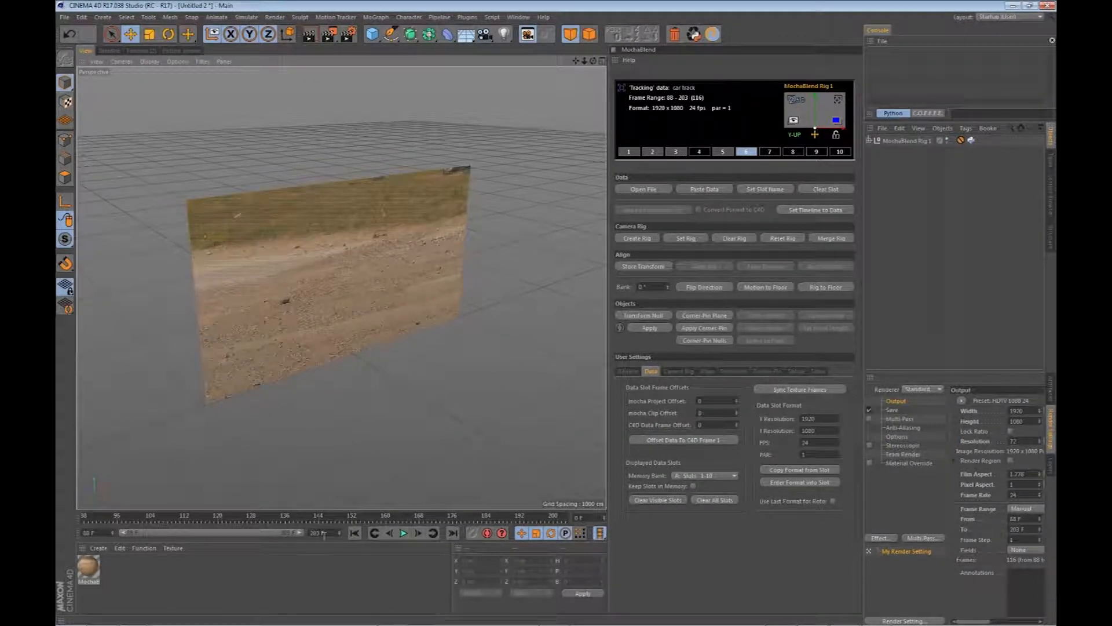
left_click(355, 533)
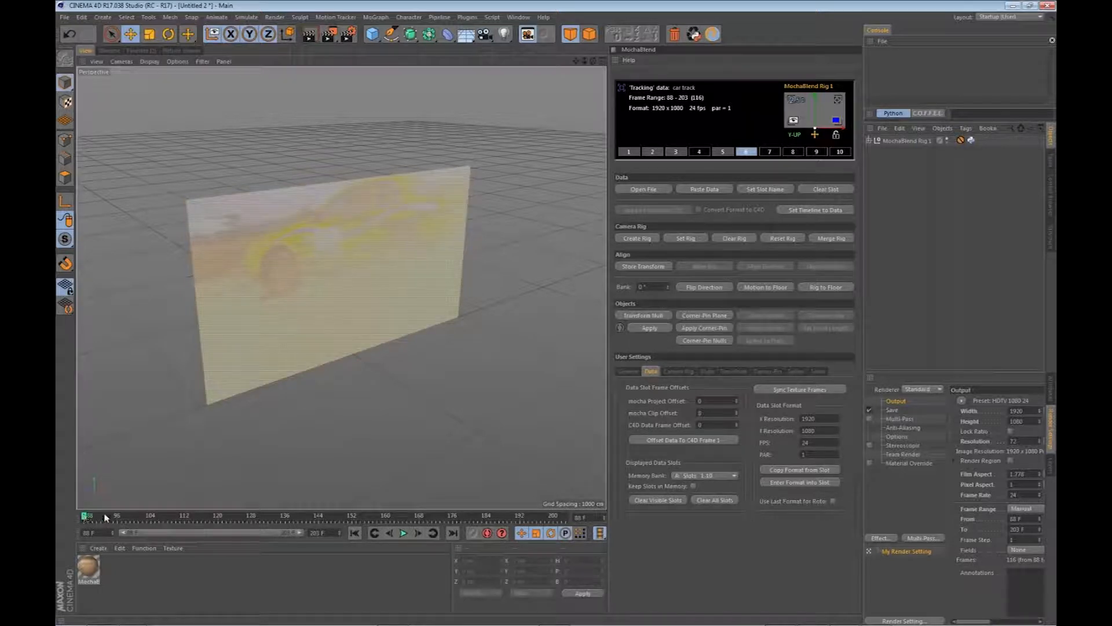
left_click_drag(108, 517, 234, 522)
left_click(384, 341)
left_click_drag(386, 345, 387, 370)
scroll(227, 157, "down", 3)
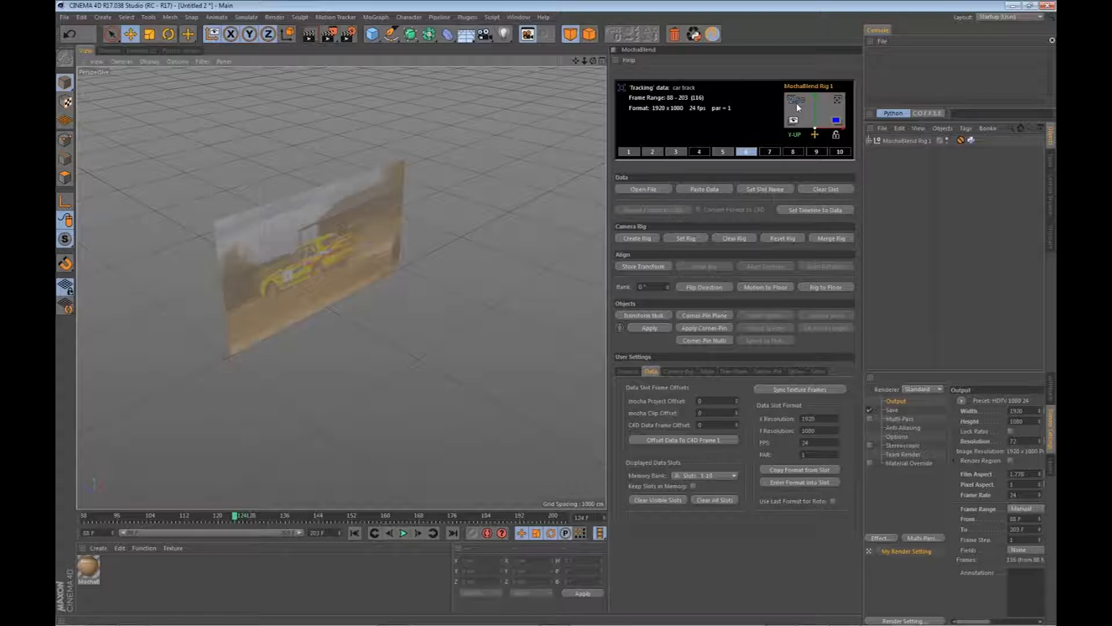
- Review MochaBlend's solve settings and the car track's motion parameters in mocha Pro, returning to Cinema 4D
left_click(819, 371)
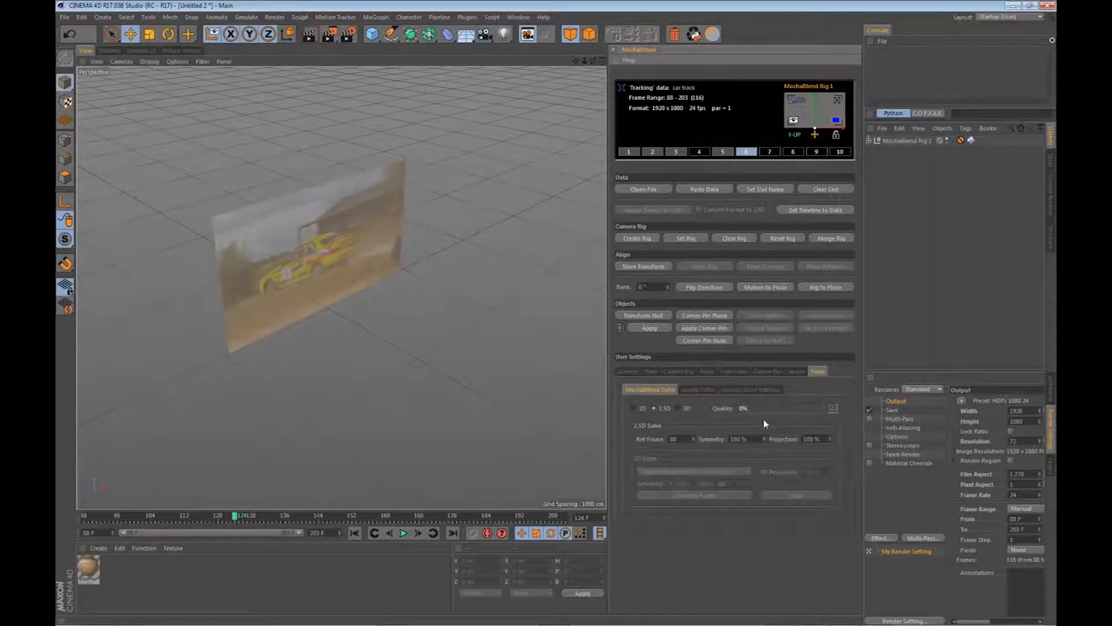
left_click_drag(399, 356, 377, 366)
left_click(781, 615)
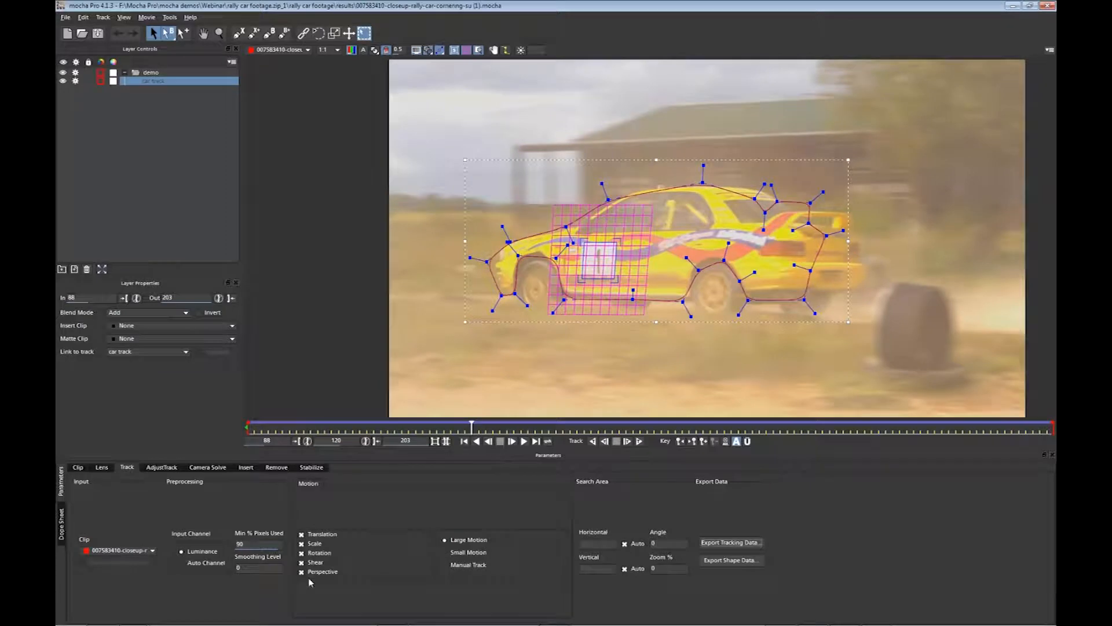
left_click(1011, 6)
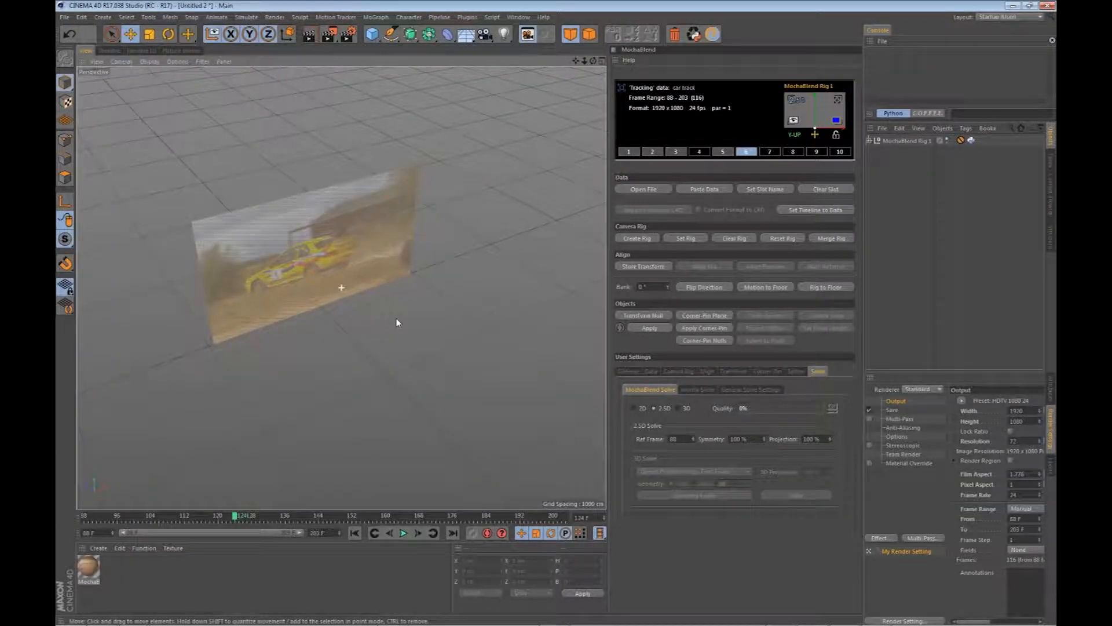
left_click_drag(396, 322, 426, 325)
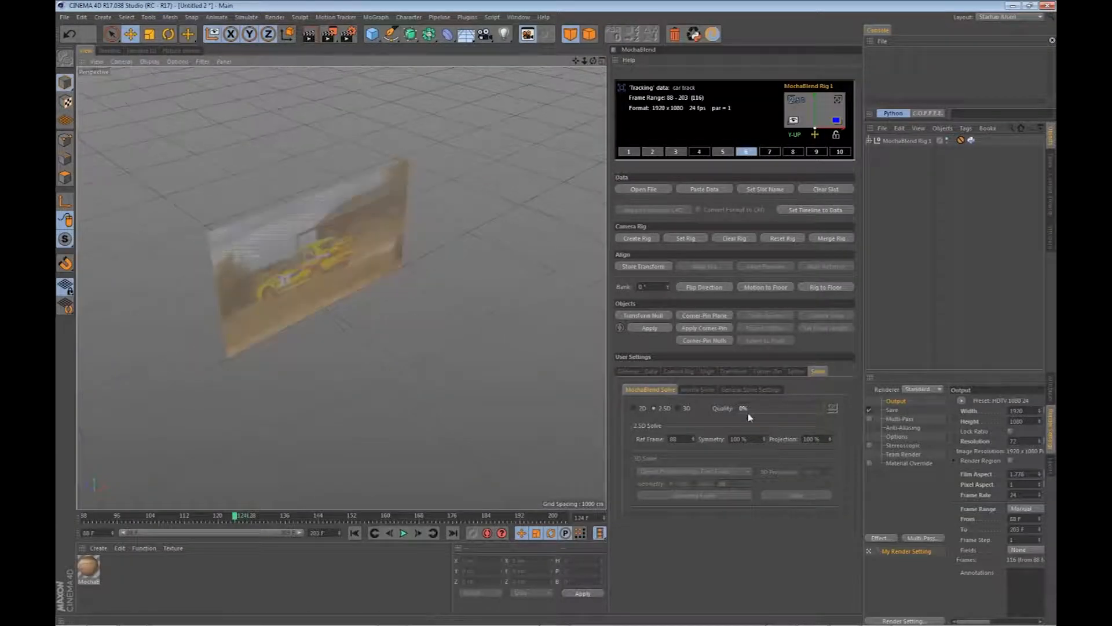
- Create a transform null from the car track data and examine its motion path around the movie screen
left_click(656, 317)
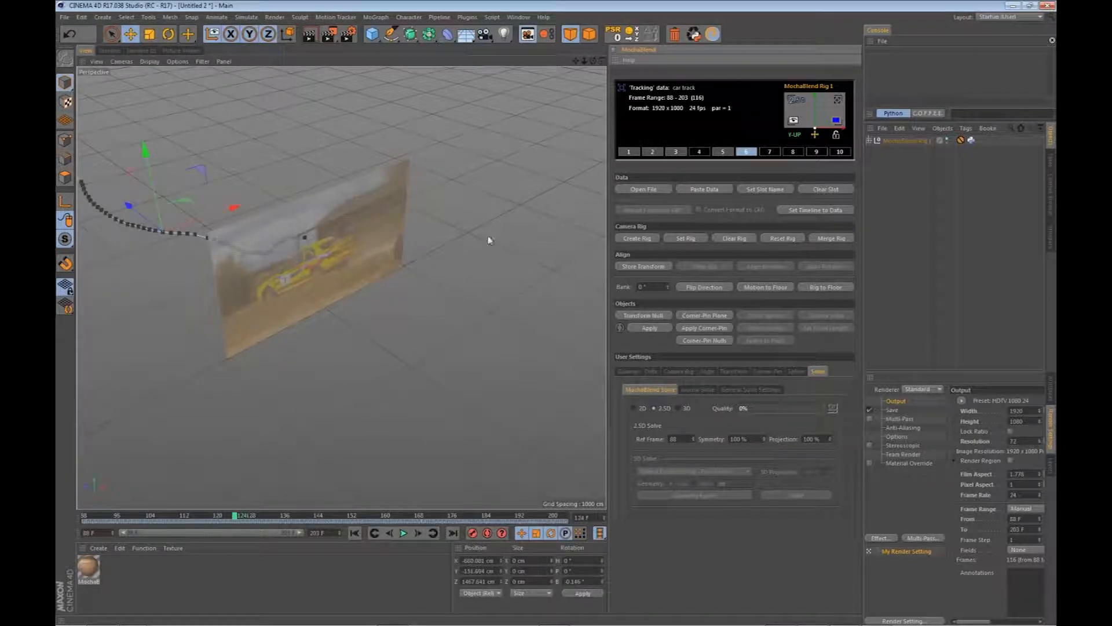
scroll(490, 259, "down", 8)
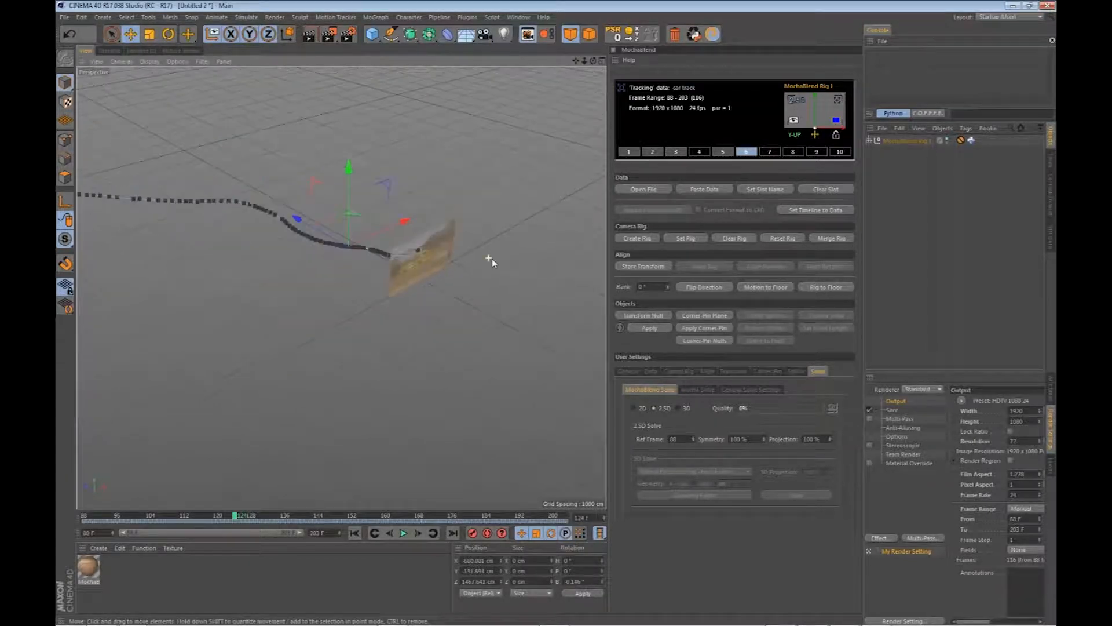
left_click_drag(495, 260, 486, 309)
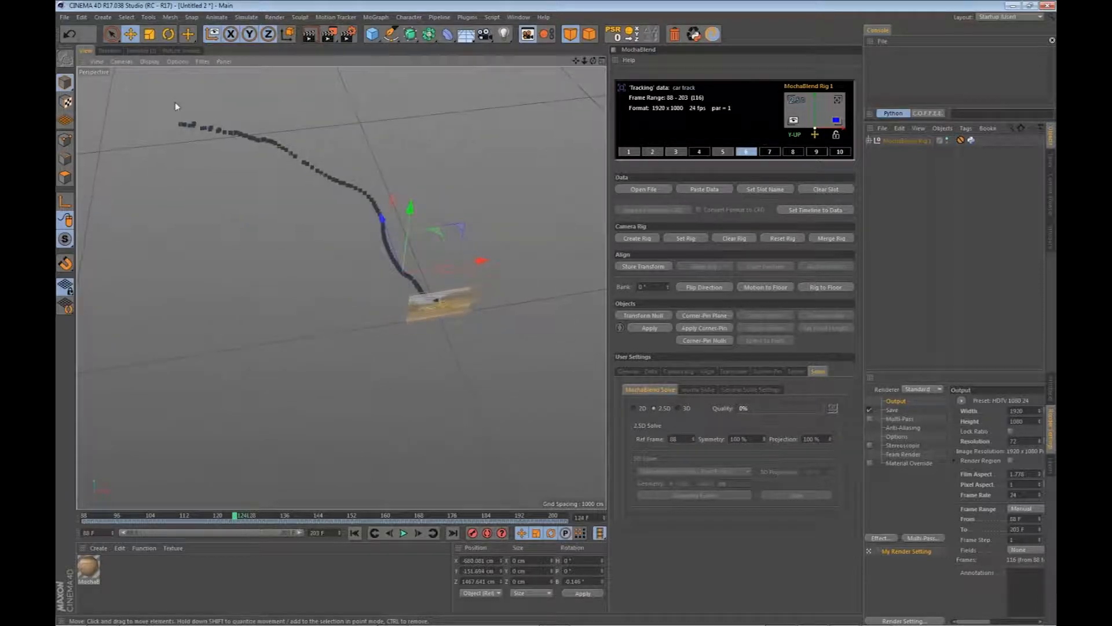
scroll(179, 102, "up", 1)
scroll(179, 102, "up", 1)
left_click_drag(479, 353, 524, 333)
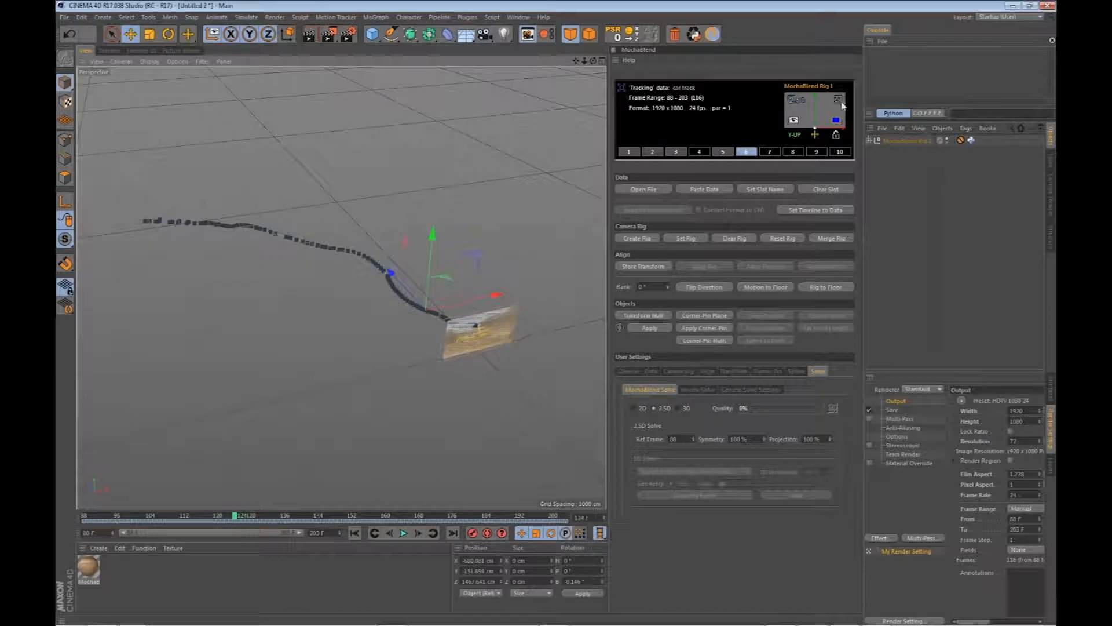
- Look through the rig camera to compare the transform null with the car, returning to the free perspective view
left_click(838, 101)
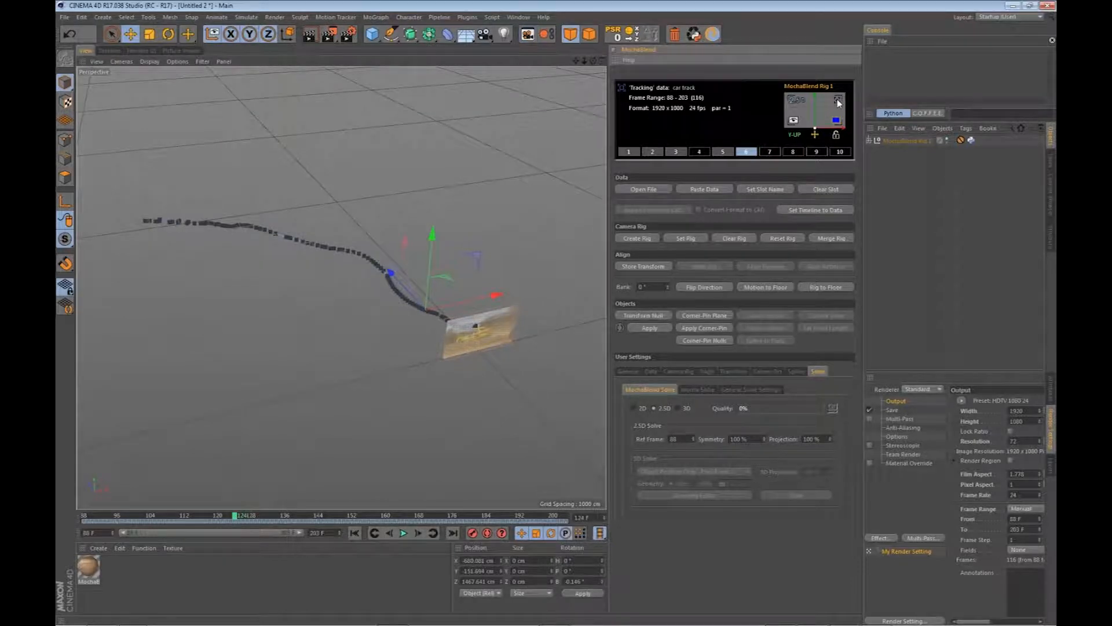
left_click(838, 101)
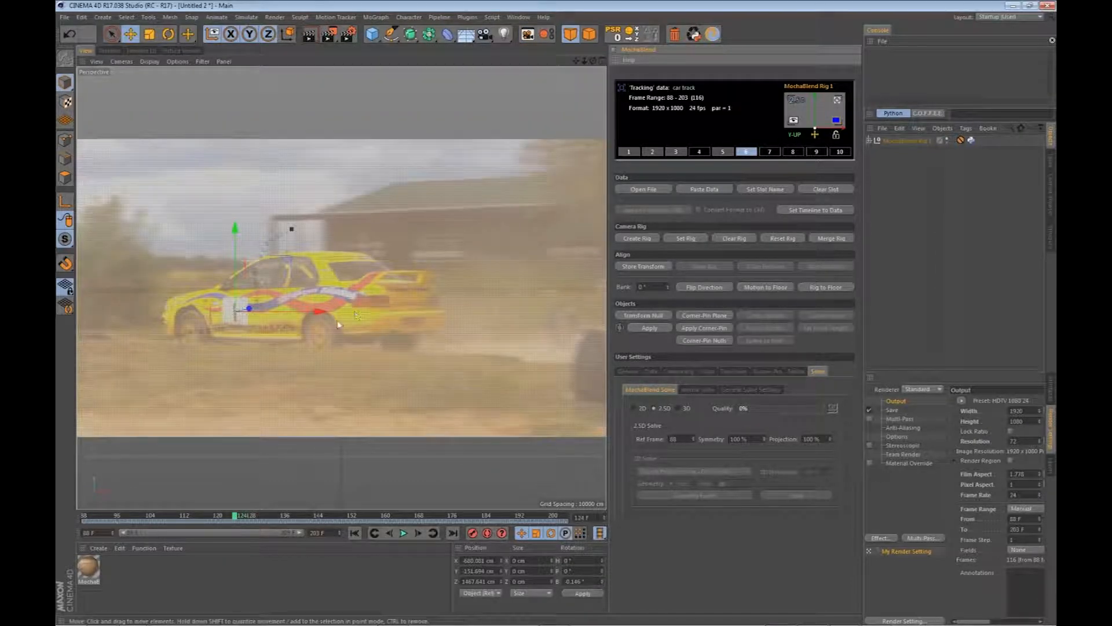
left_click(837, 102)
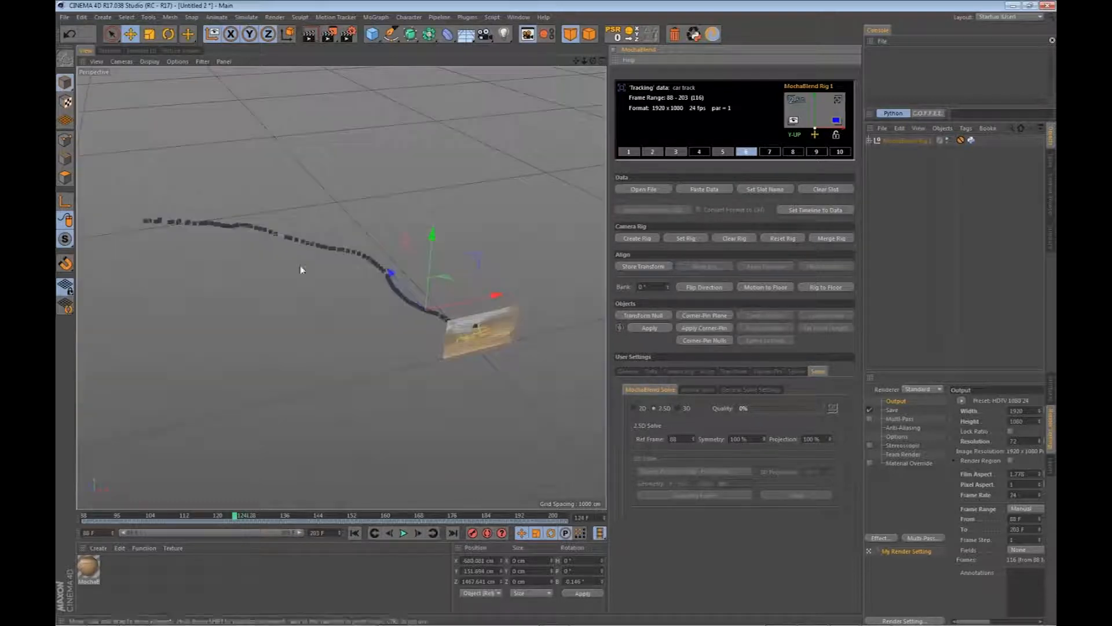
- Switch the rig's movie screen to a variable position and set its distance to 14300
scroll(294, 274, "down", 2)
left_click(837, 121)
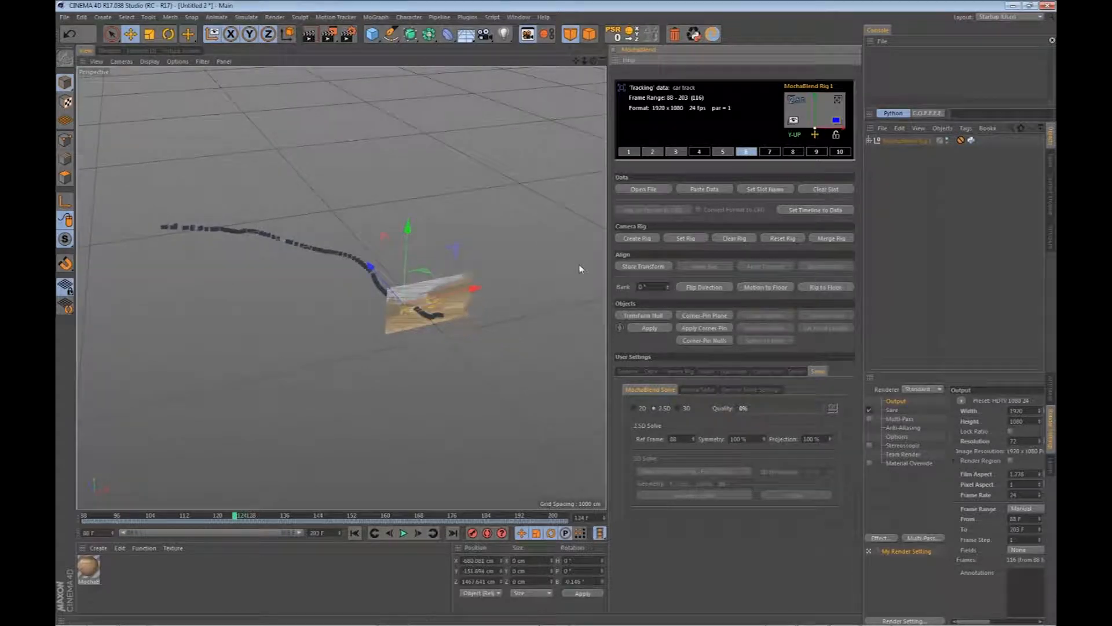
left_click_drag(437, 319, 449, 315)
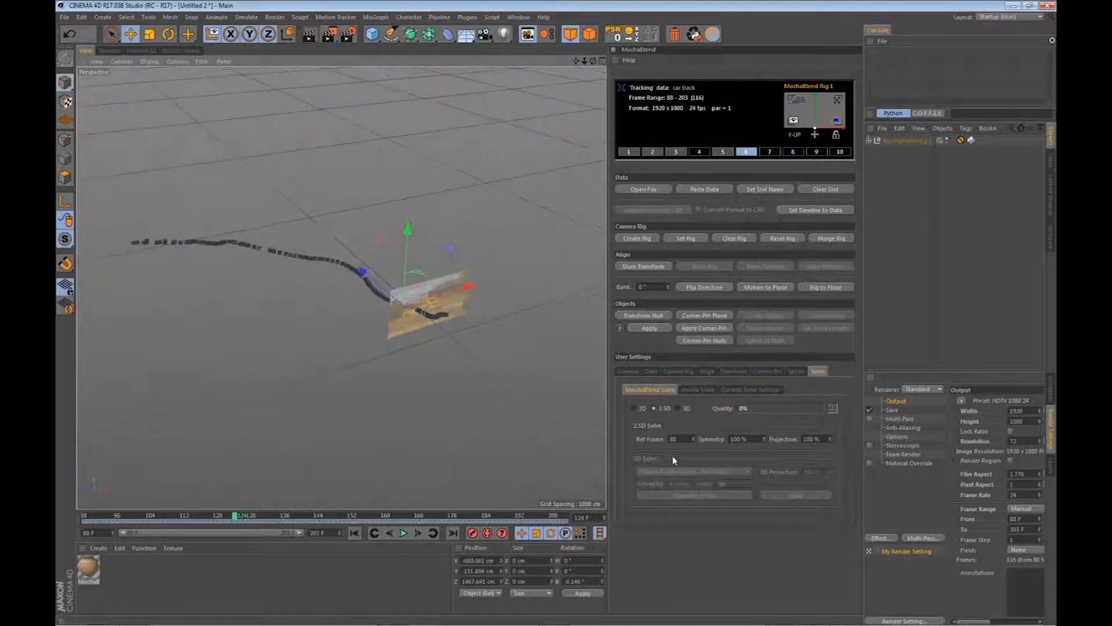
left_click(679, 371)
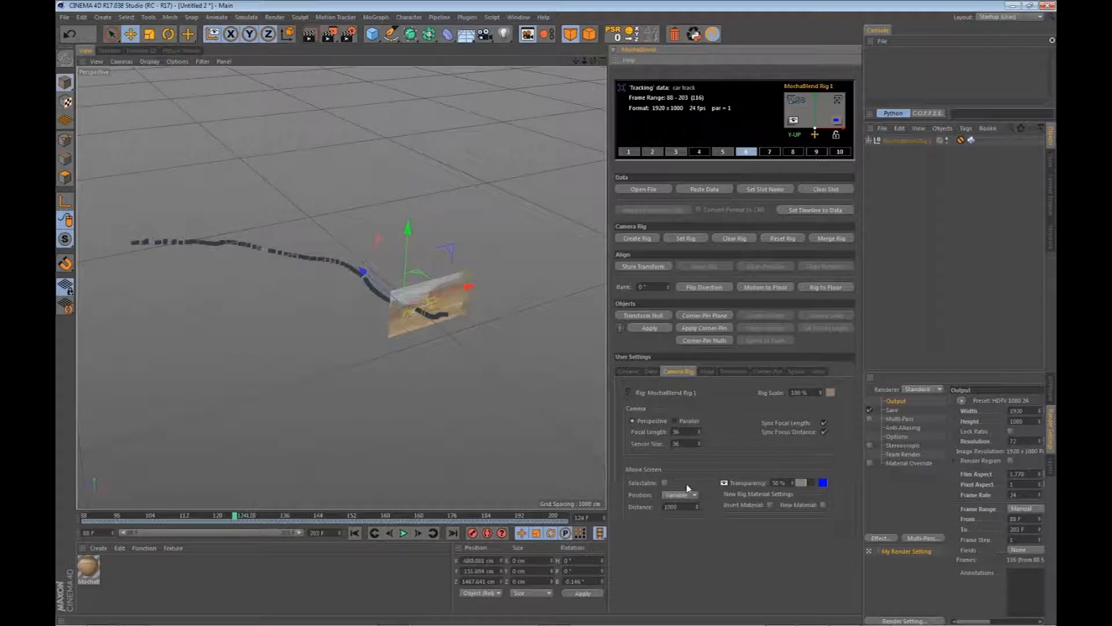
left_click_drag(697, 506, 745, 394)
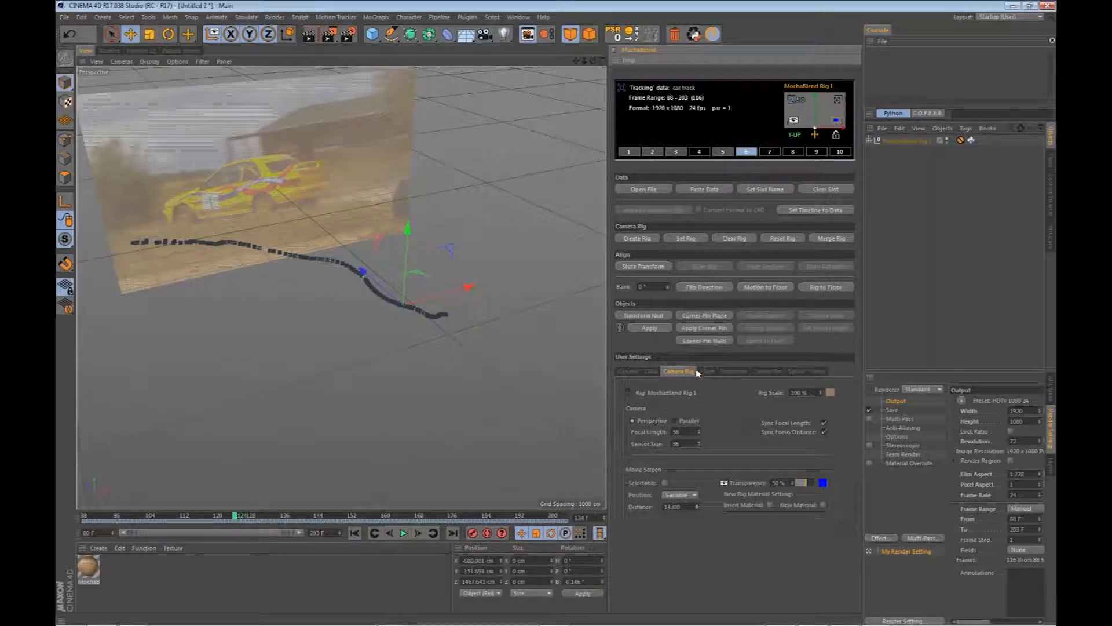
- Set the movie screen's transparency to 0 % and scrub the timeline back to frame 88 while looking through the rig camera
left_click_drag(805, 485, 786, 482)
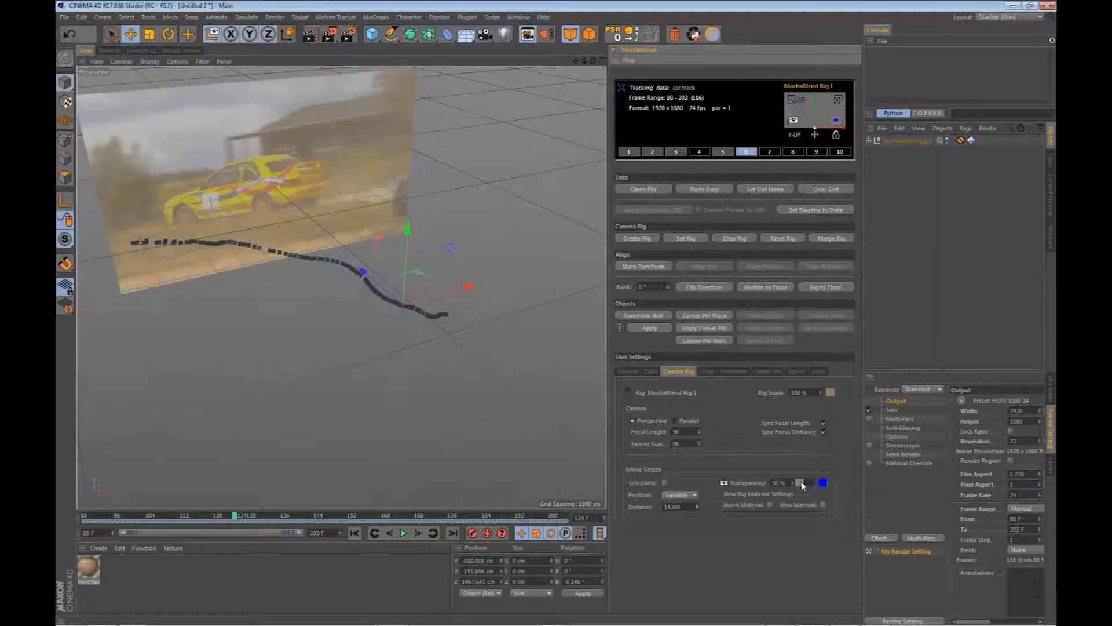
left_click_drag(407, 422, 406, 398)
left_click(838, 101)
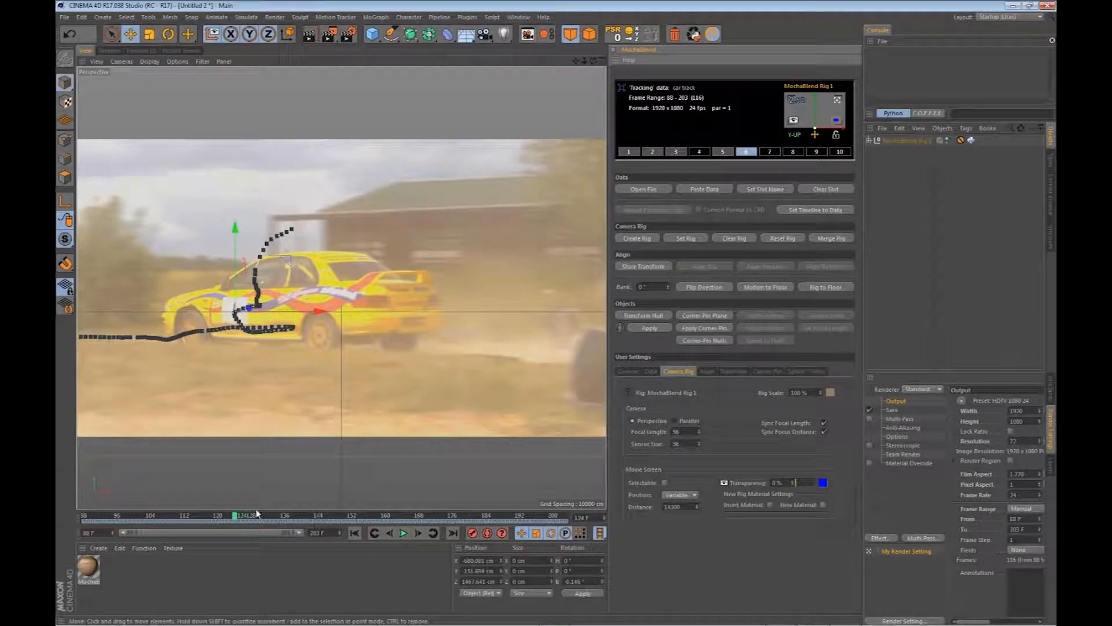
left_click_drag(235, 517, 84, 514)
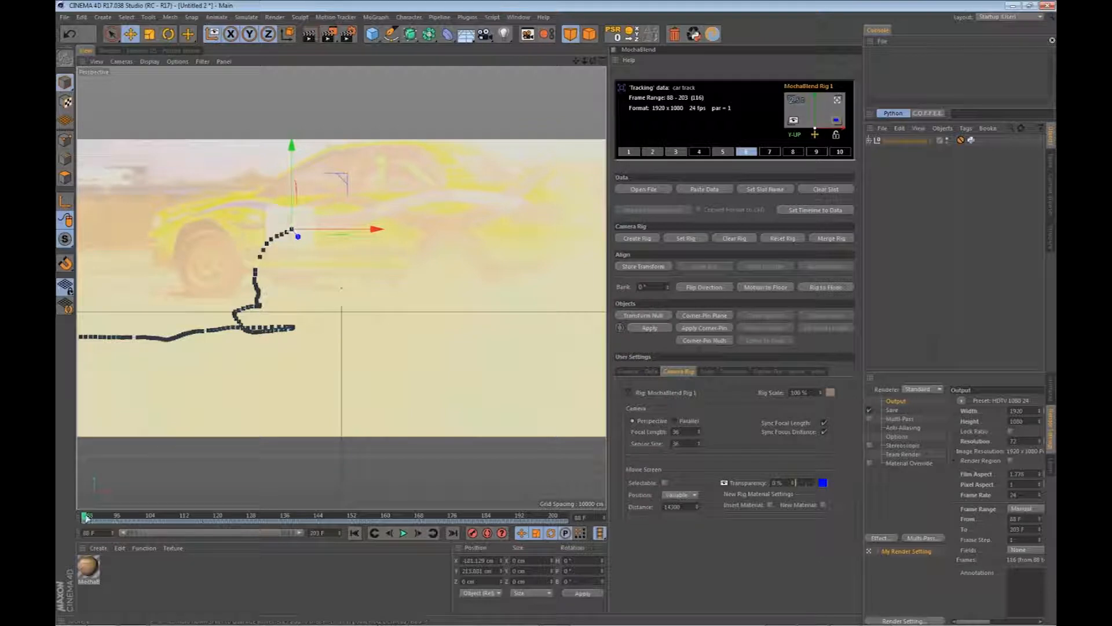
mouse_move(85, 517)
left_mouse_down()
mouse_move(233, 524)
mouse_move(74, 533)
left_mouse_up()
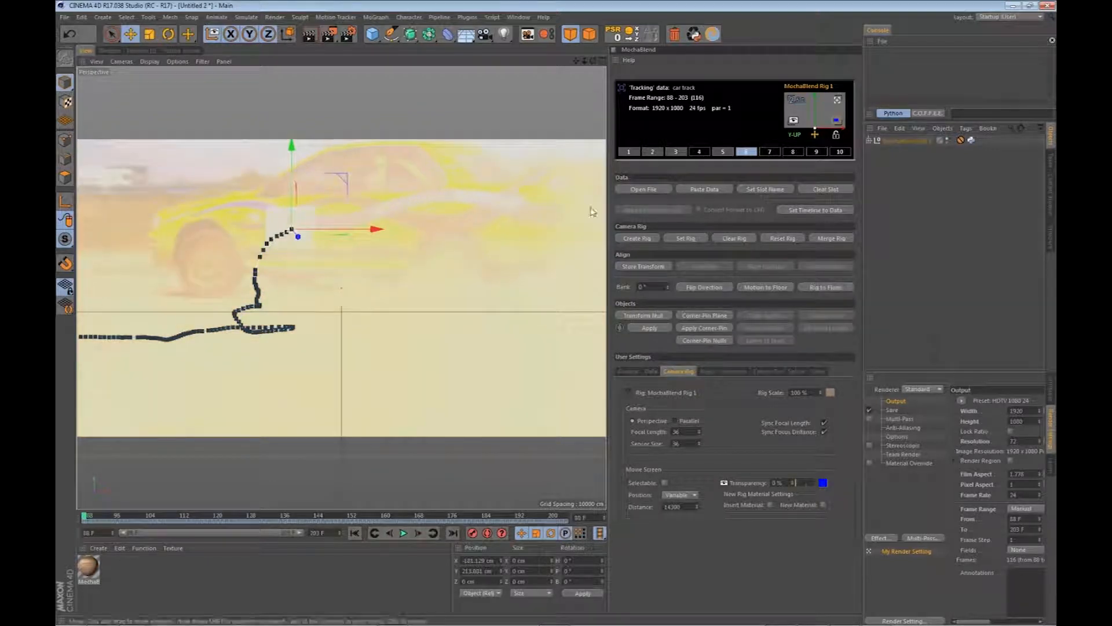
- Return to the free perspective view and examine the null's motion path in front of the movie screen
left_click(839, 102)
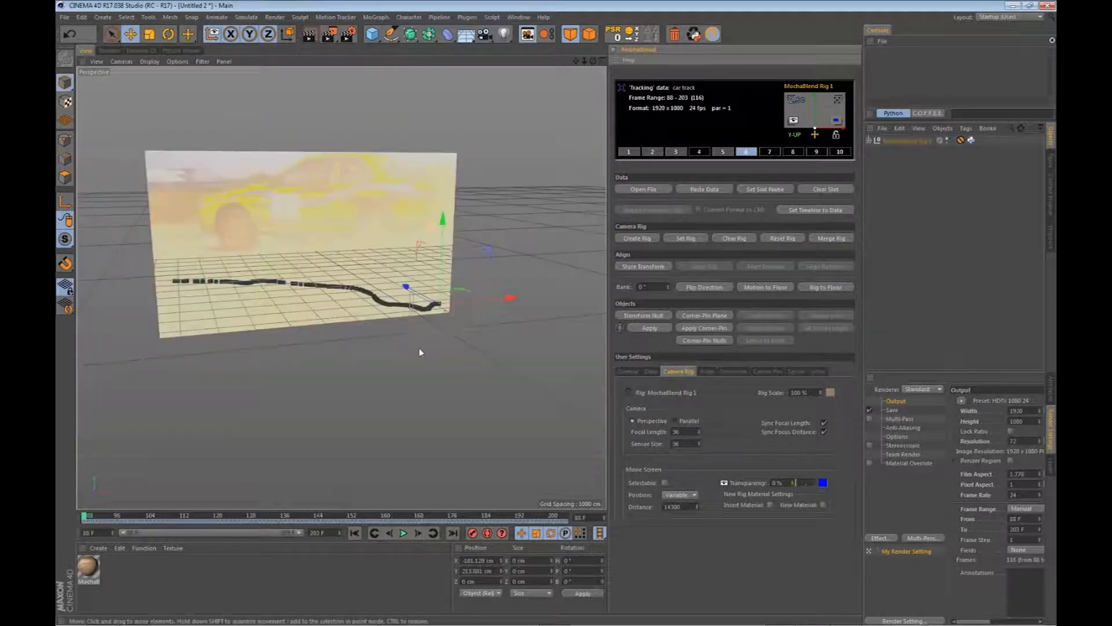
left_click_drag(425, 370, 457, 395)
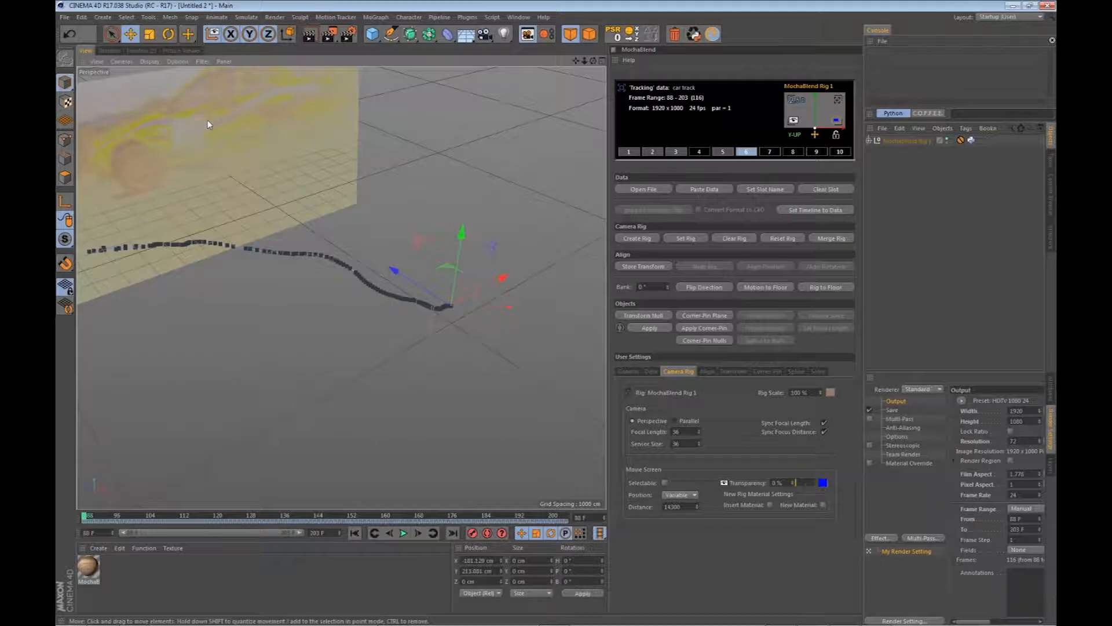
left_click_drag(304, 333, 281, 331)
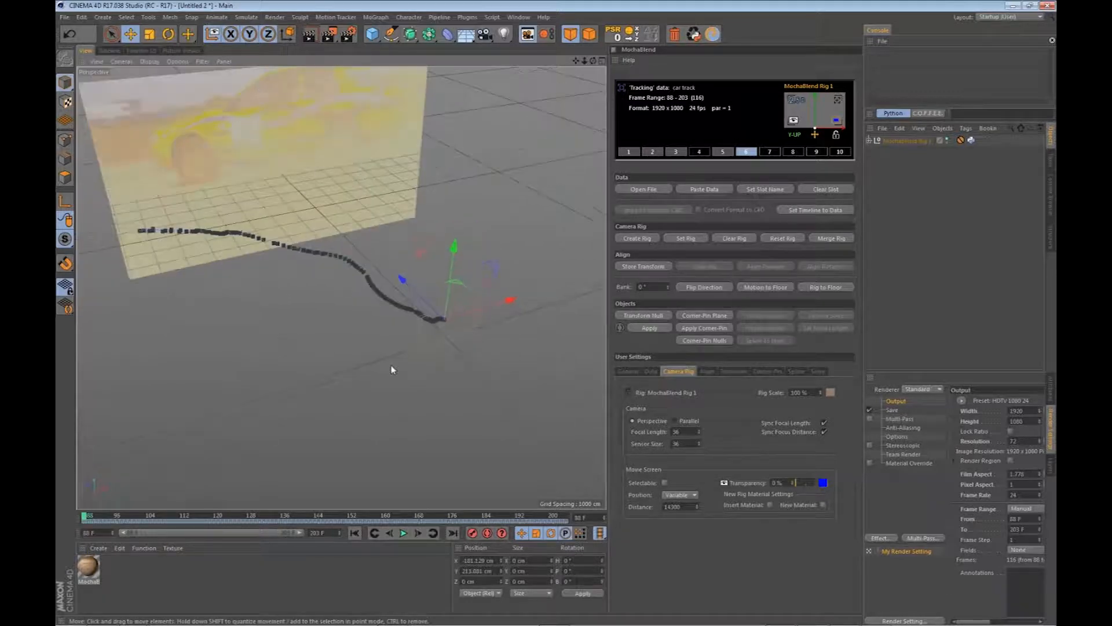
left_click_drag(409, 368, 410, 357)
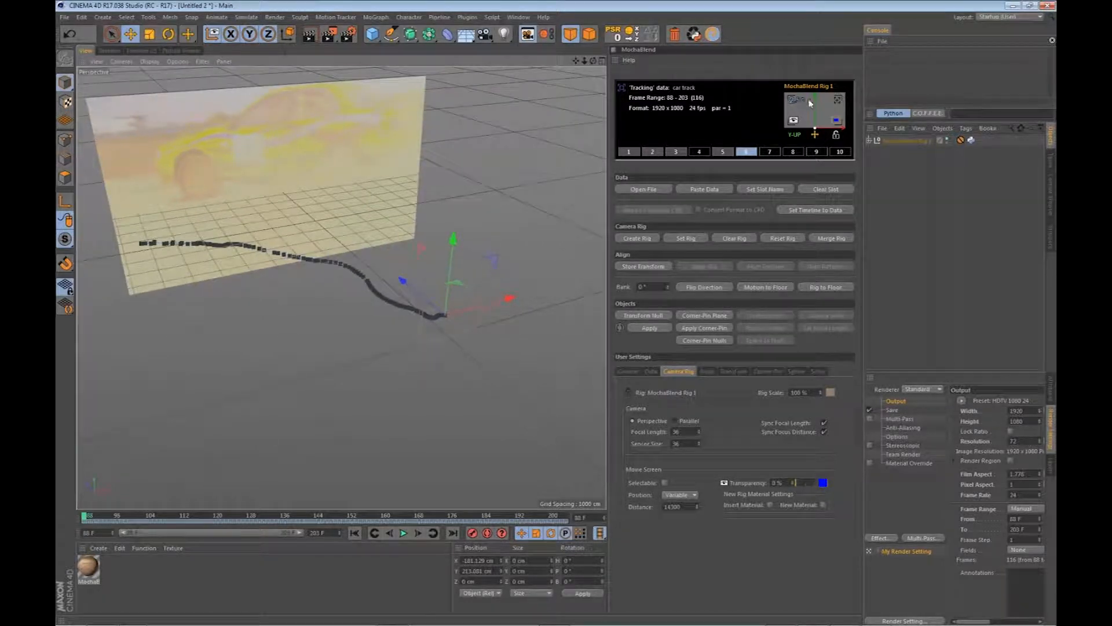
- Enable the solve for the car track data and set the 3D solve geometry to Auto
left_click(799, 103)
left_click(819, 372)
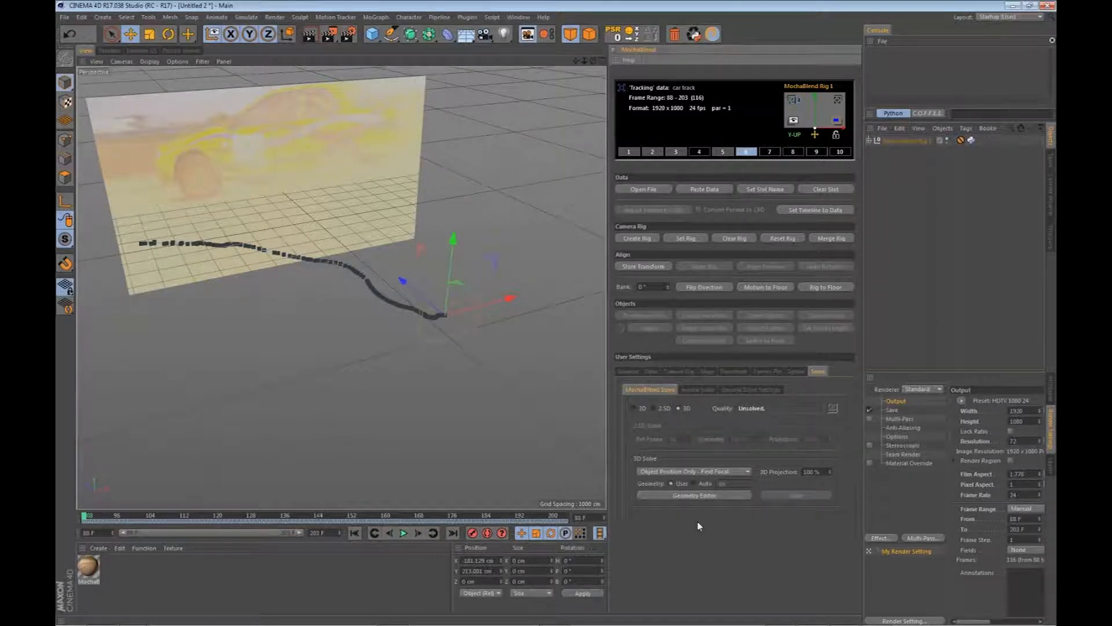
left_click(698, 485)
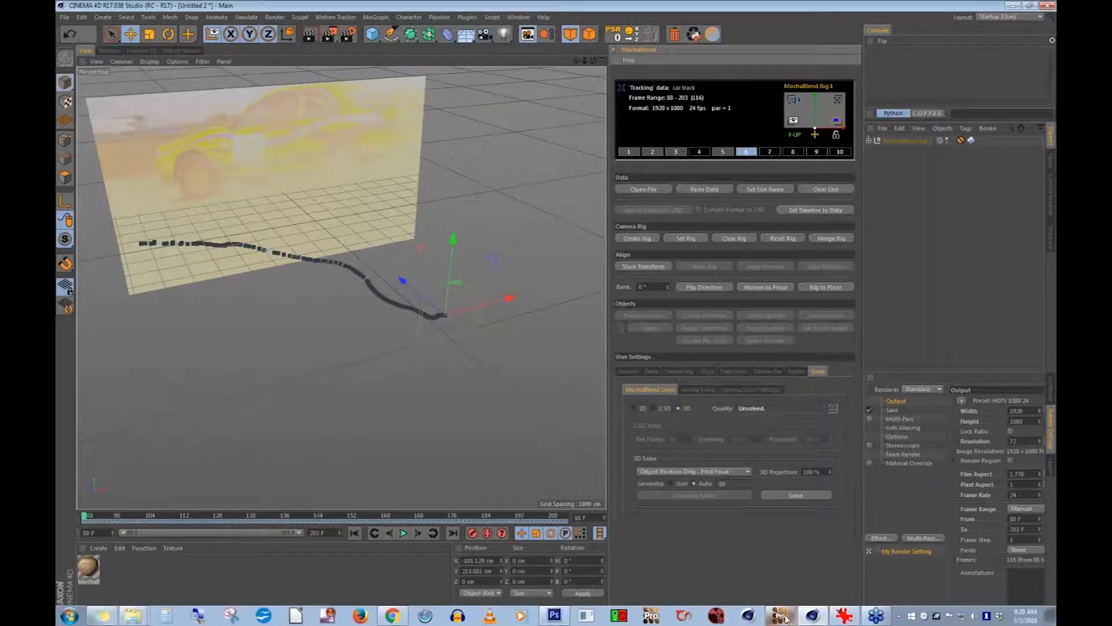
- Switch to mocha Pro, hide the planar grid and review the car track's surface back to frame 88, returning to Cinema 4D
left_click(781, 618)
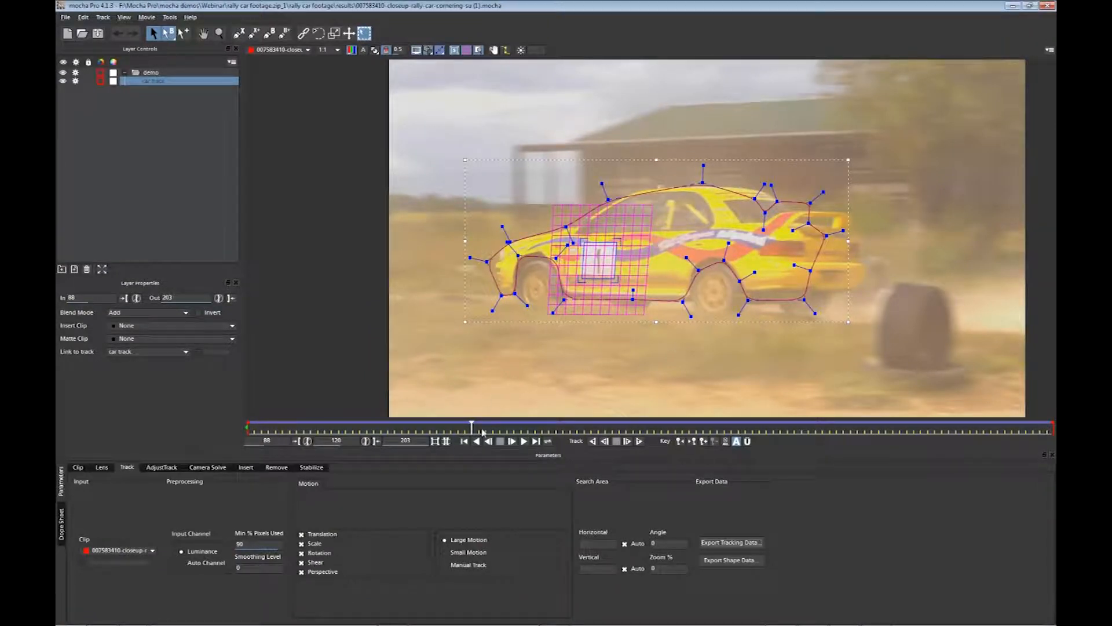
left_click_drag(472, 427, 451, 427)
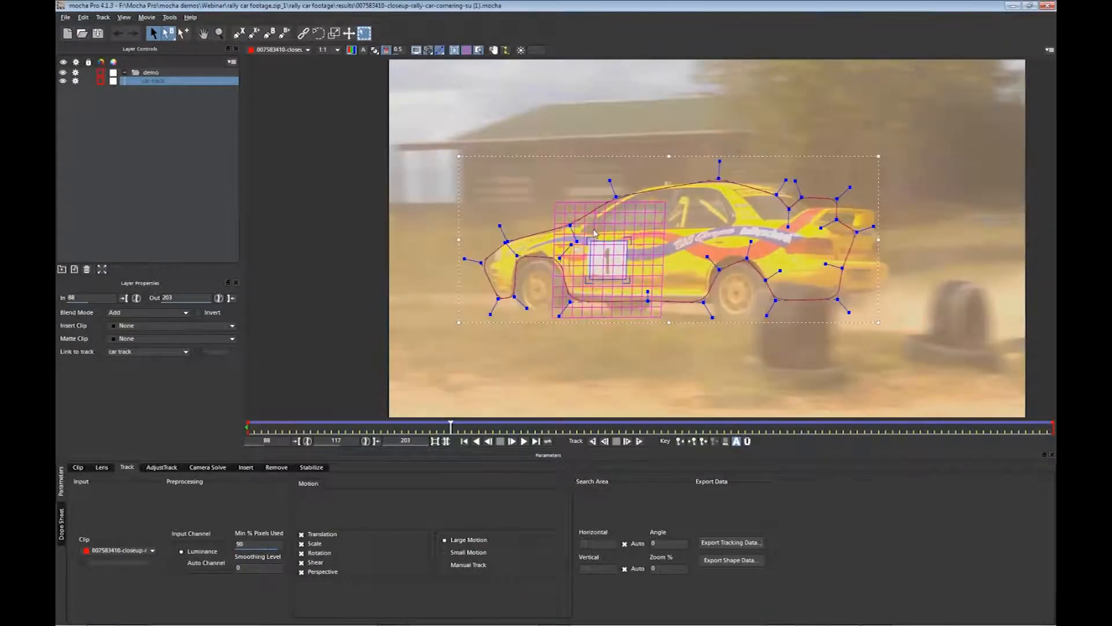
left_click(470, 51)
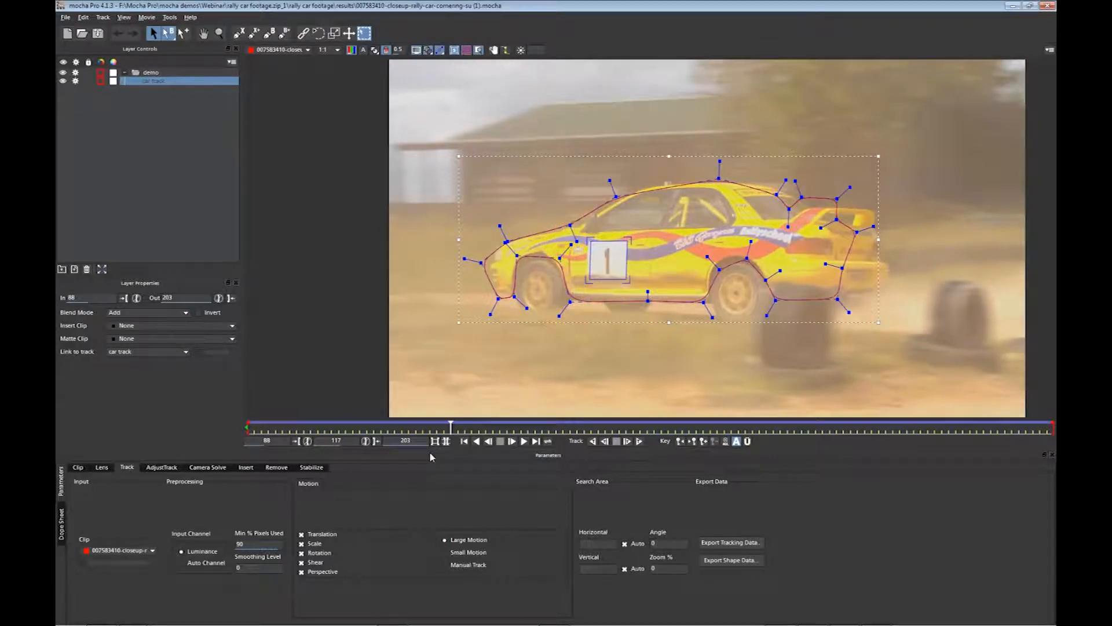
left_click_drag(451, 427, 353, 427)
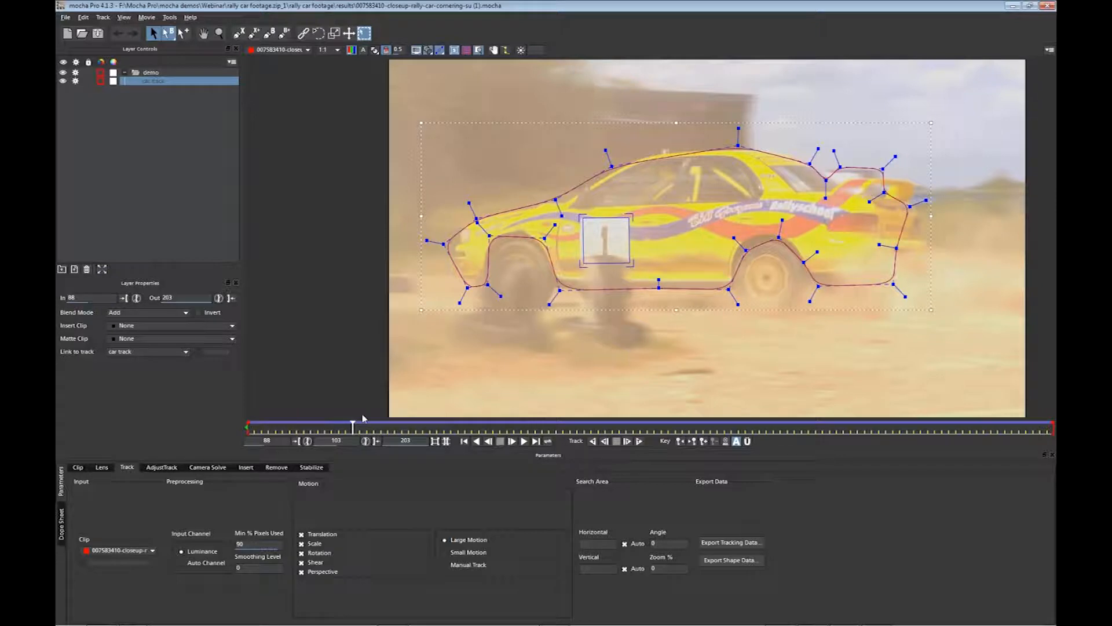
left_click_drag(352, 427, 248, 429)
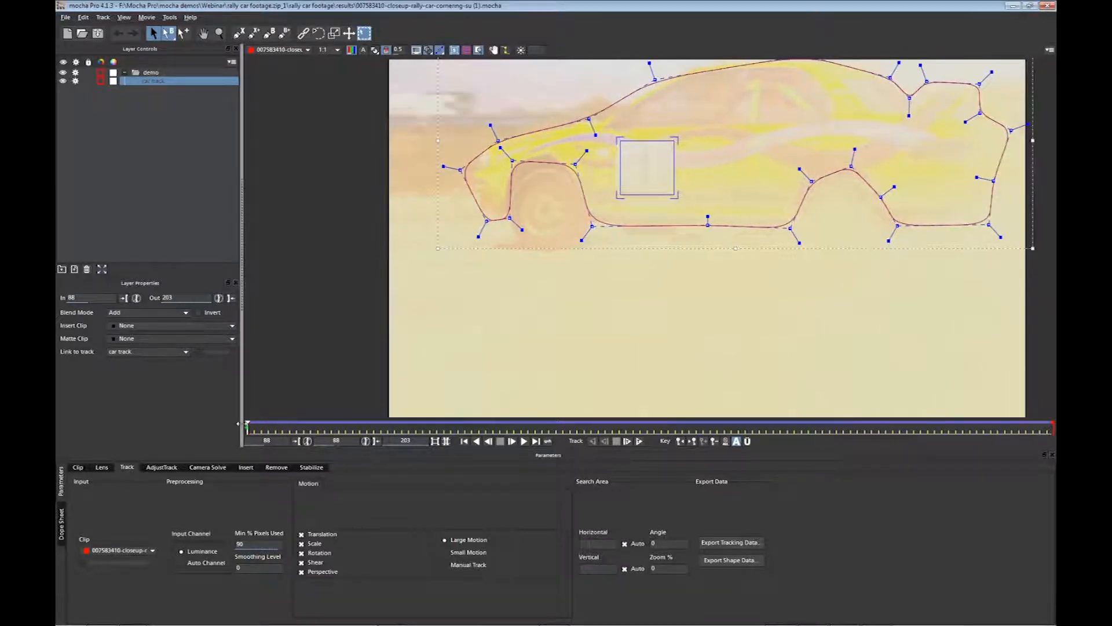
left_click(1013, 5)
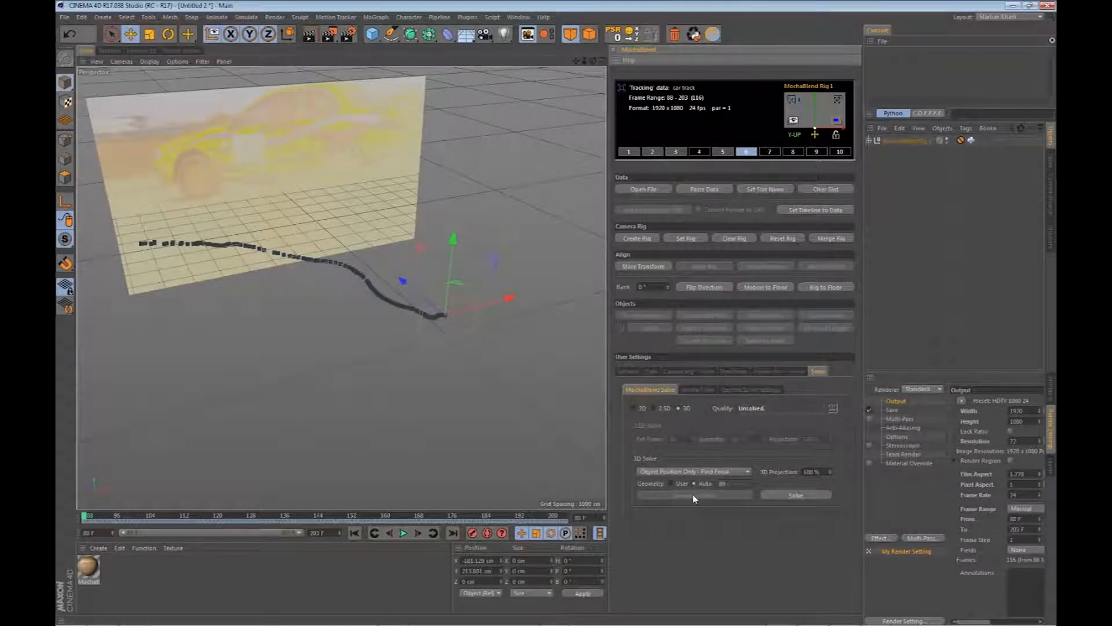
- Run the Object Position Only - Find Focal solve and inspect its solve error graph across the frames
left_click(803, 496)
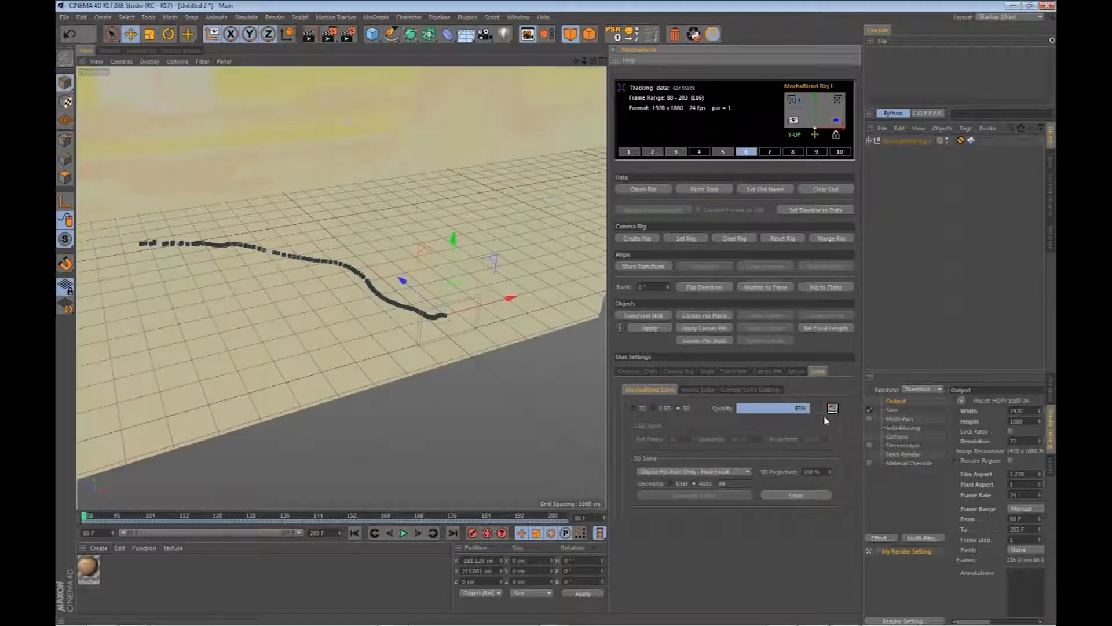
left_click(832, 409)
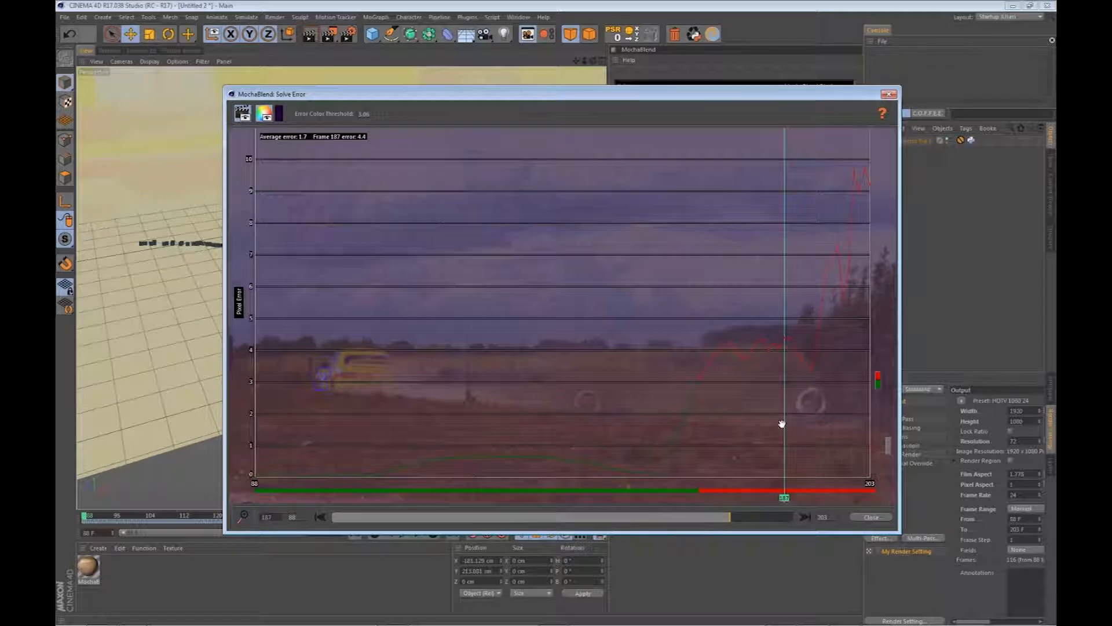
left_click_drag(794, 423, 421, 436)
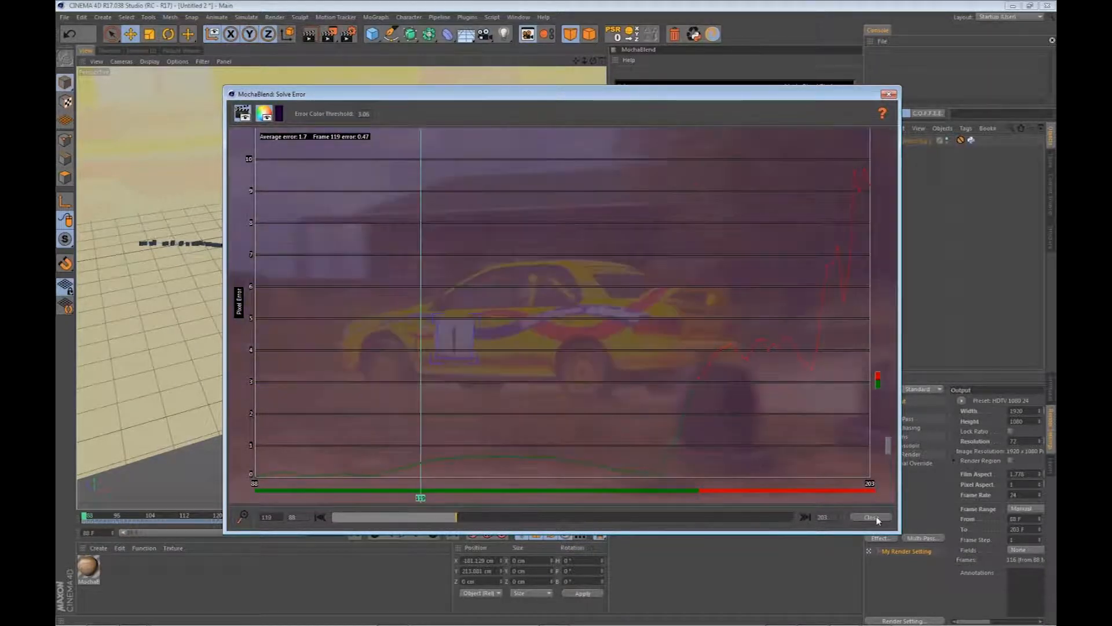
left_click(878, 520)
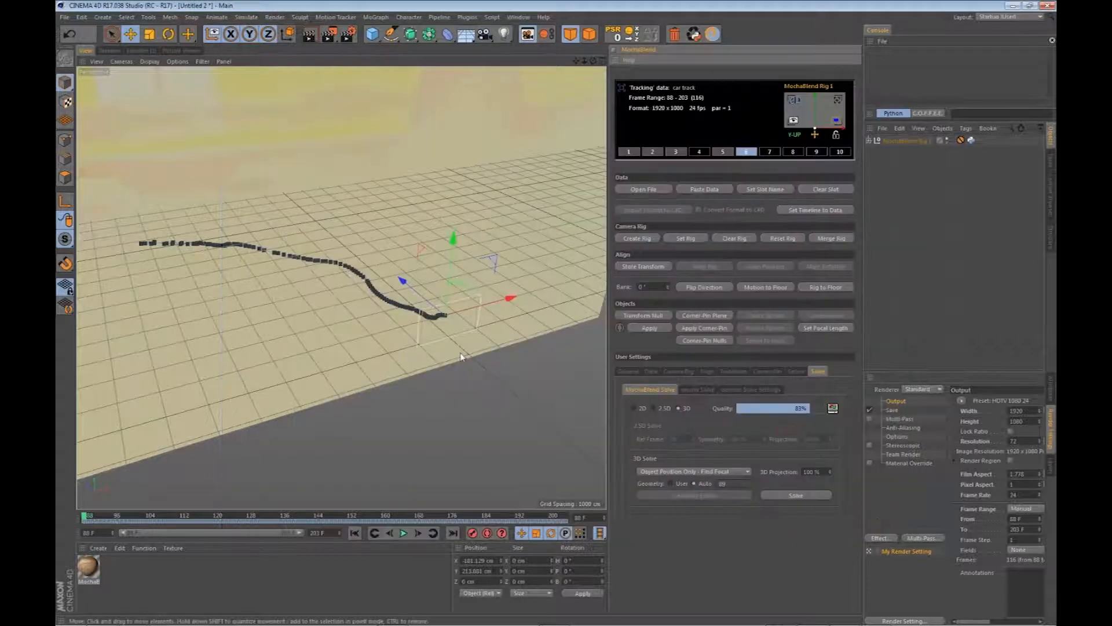
- Apply the position-only solve to the transform null and examine the shape of its motion path
left_click_drag(464, 408, 426, 376)
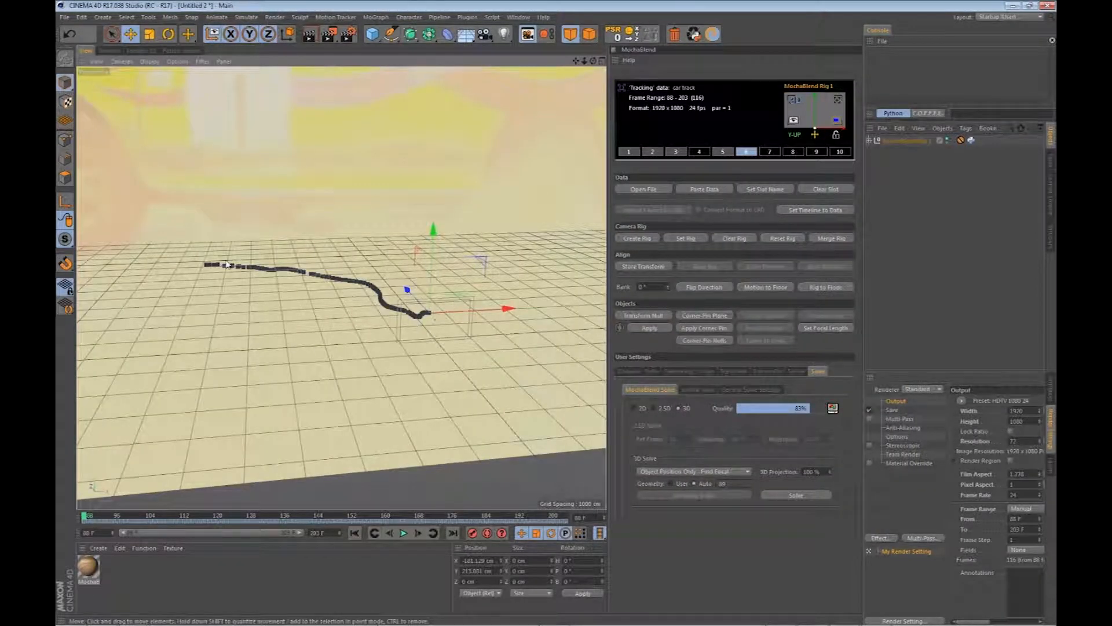
mouse_move(347, 365)
left_mouse_down()
mouse_move(332, 317)
mouse_move(363, 375)
mouse_move(346, 376)
left_mouse_up()
scroll(323, 307, "down", 5)
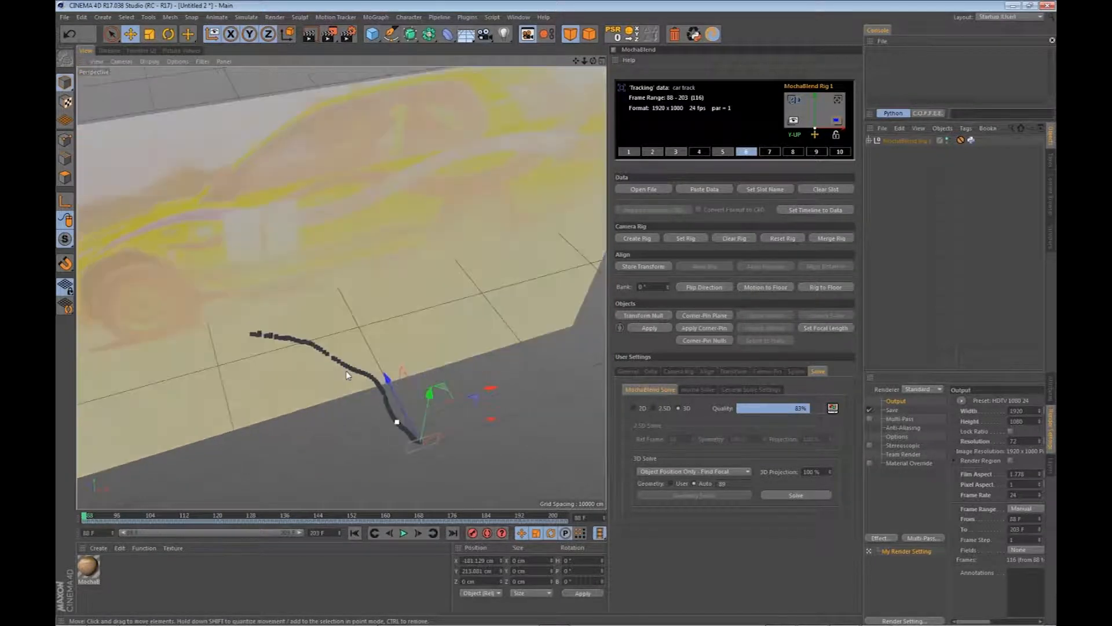
left_click(653, 328)
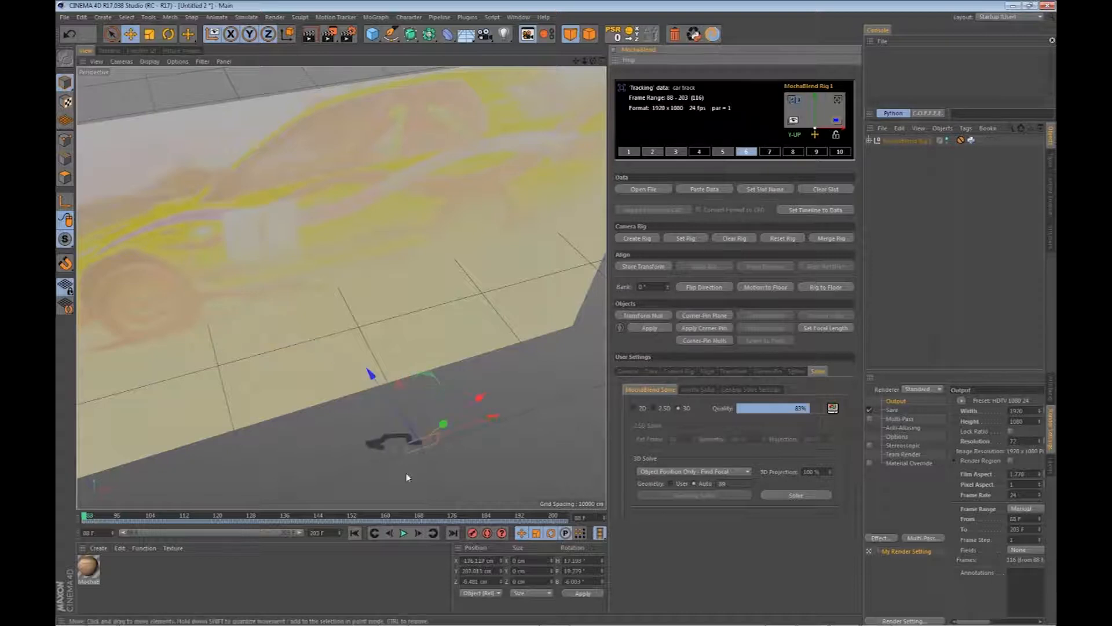
scroll(409, 469, "up", 6)
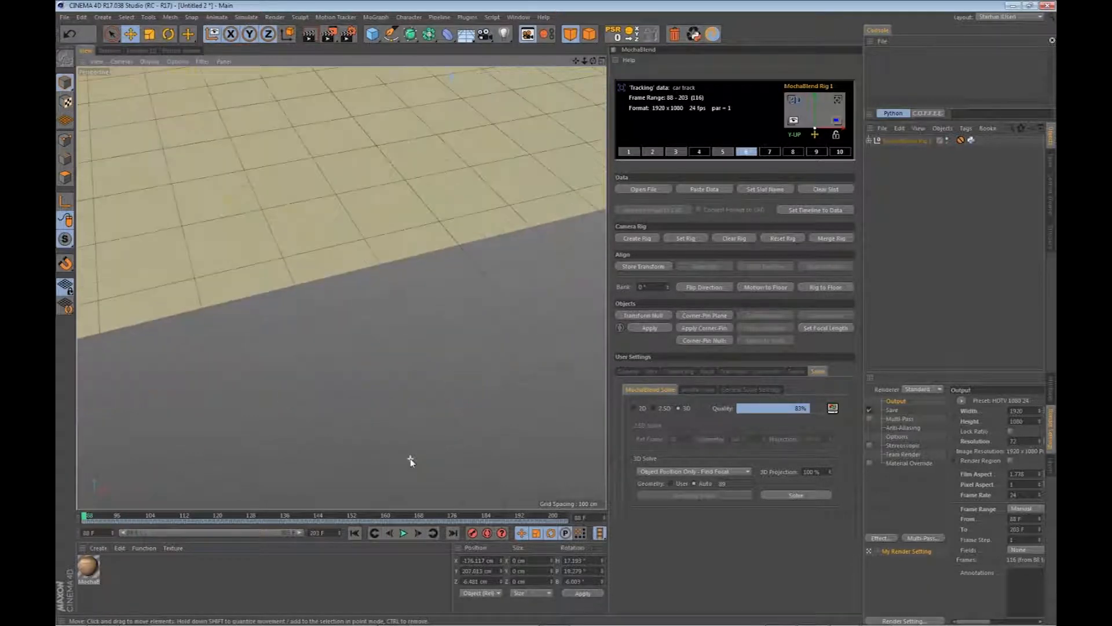
left_click_drag(409, 445, 507, 410)
left_click_drag(446, 392, 434, 394)
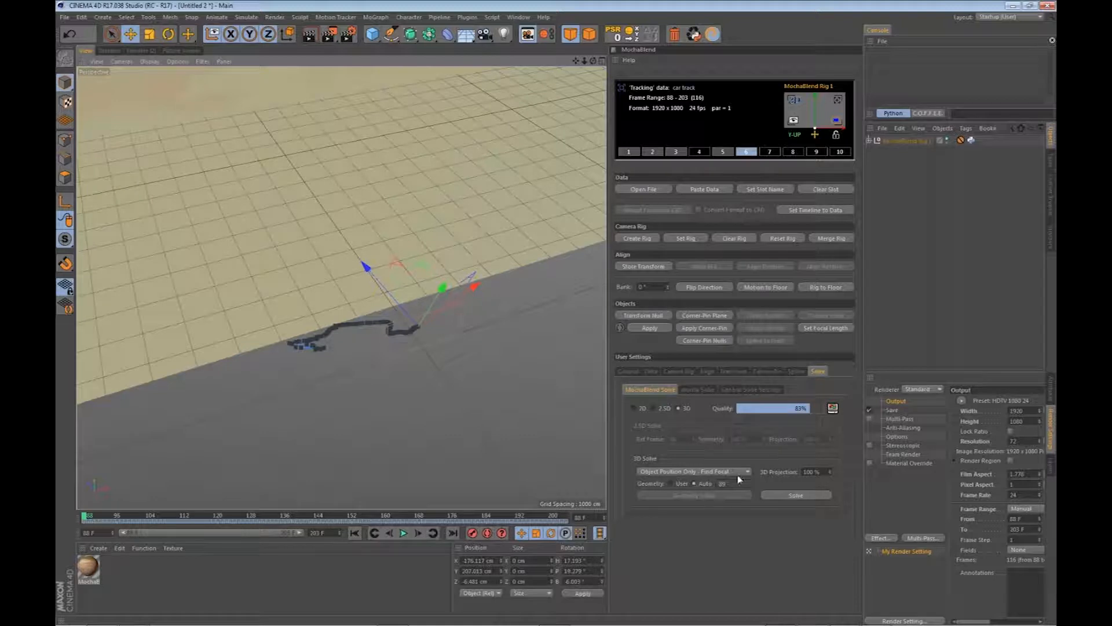
left_click_drag(472, 418, 468, 414)
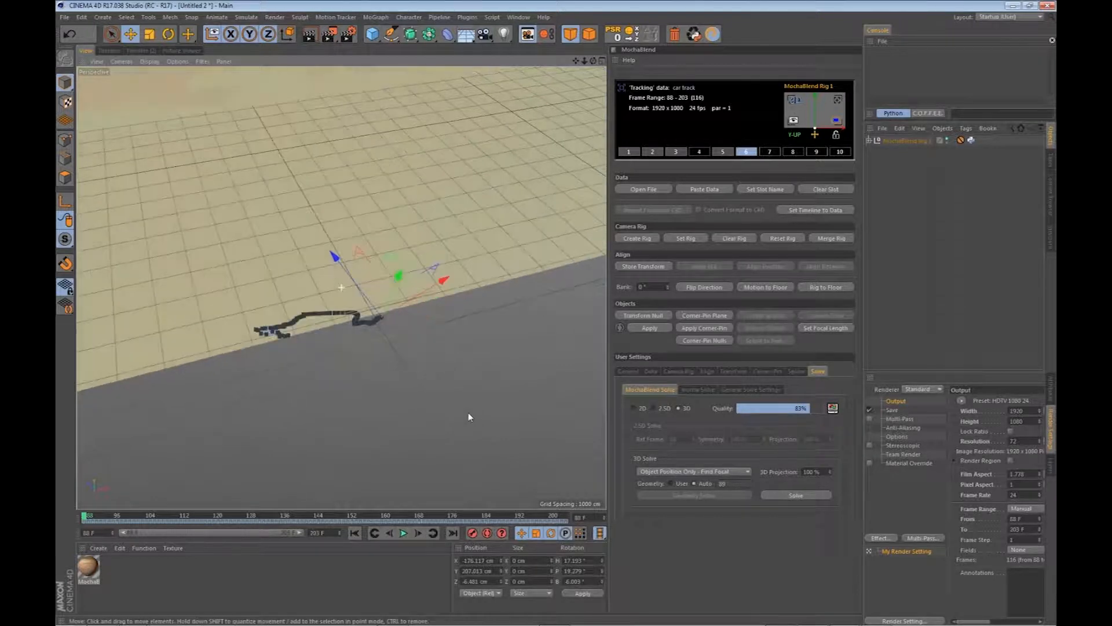
- Re-solve the car track with Full Solve - Find Focal and apply the solve to the transform null
left_click(746, 472)
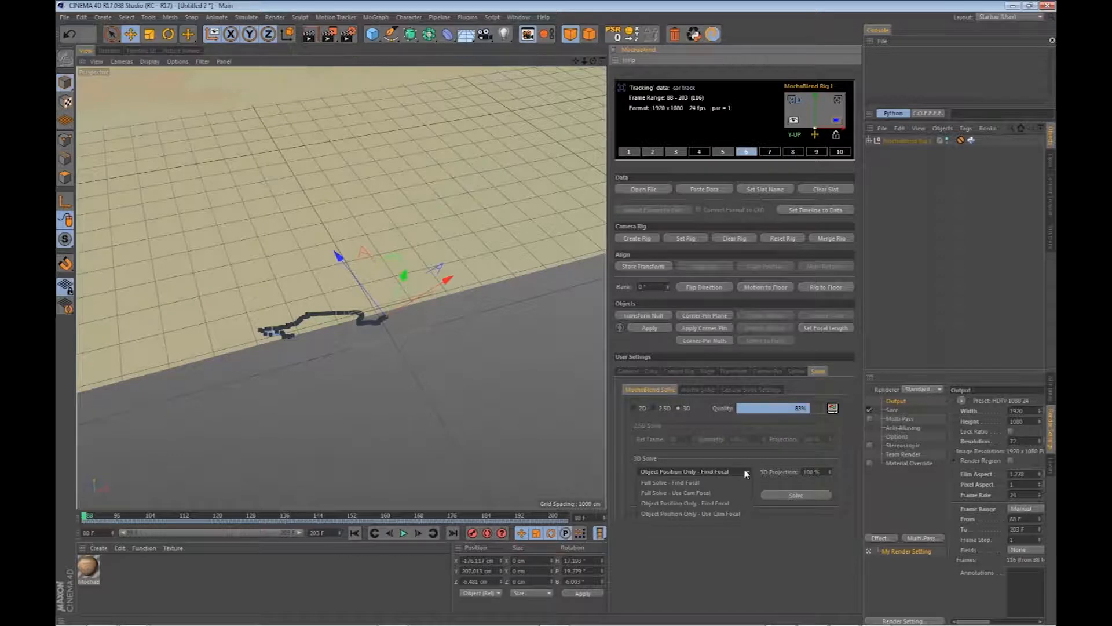
left_click(670, 483)
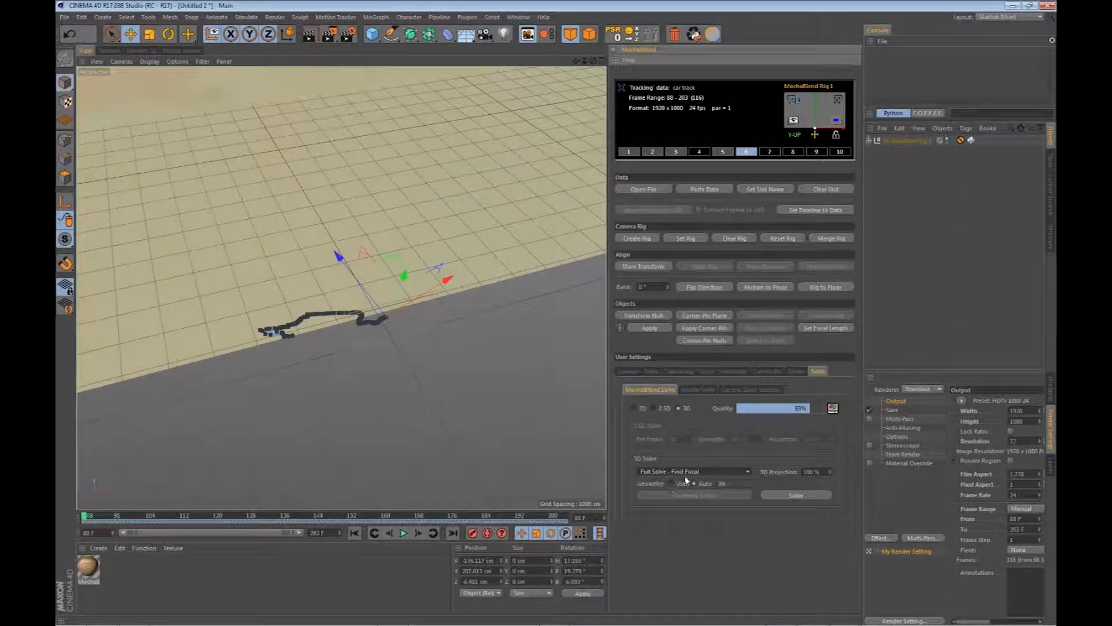
left_click(810, 497)
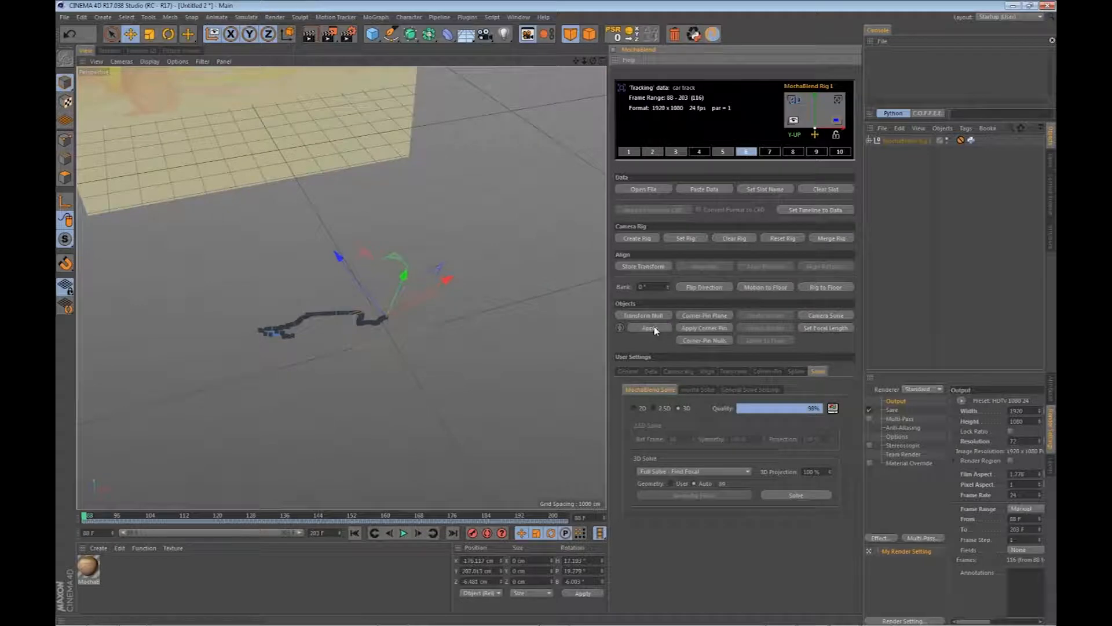
left_click(650, 327)
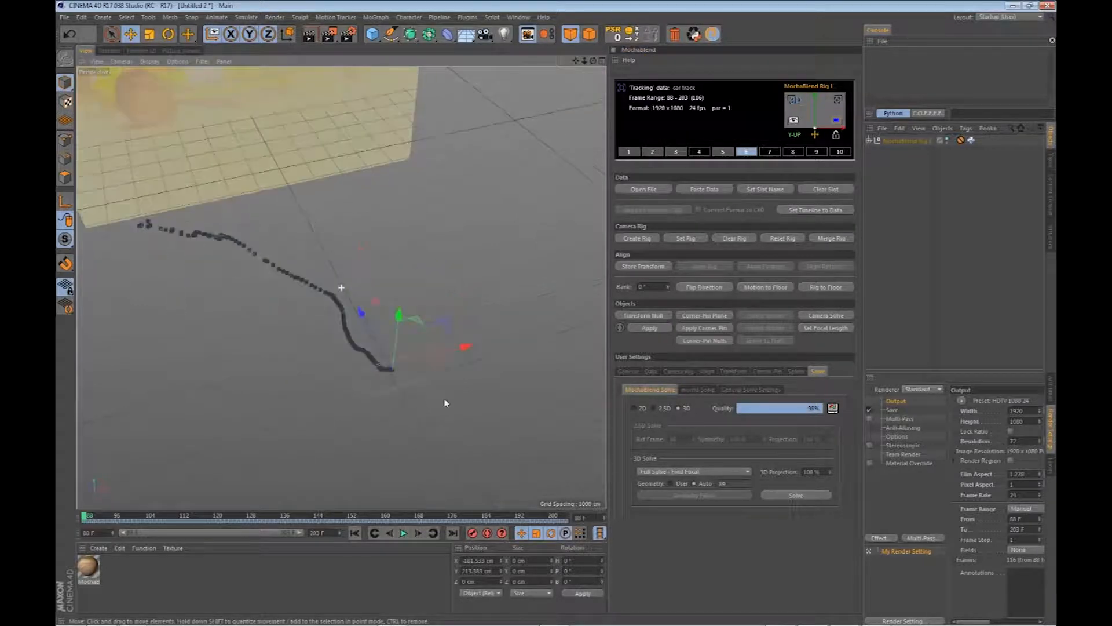
- Check the solved null against the car at frames 159 and 142, looking through the rig camera
left_click_drag(87, 520, 382, 524)
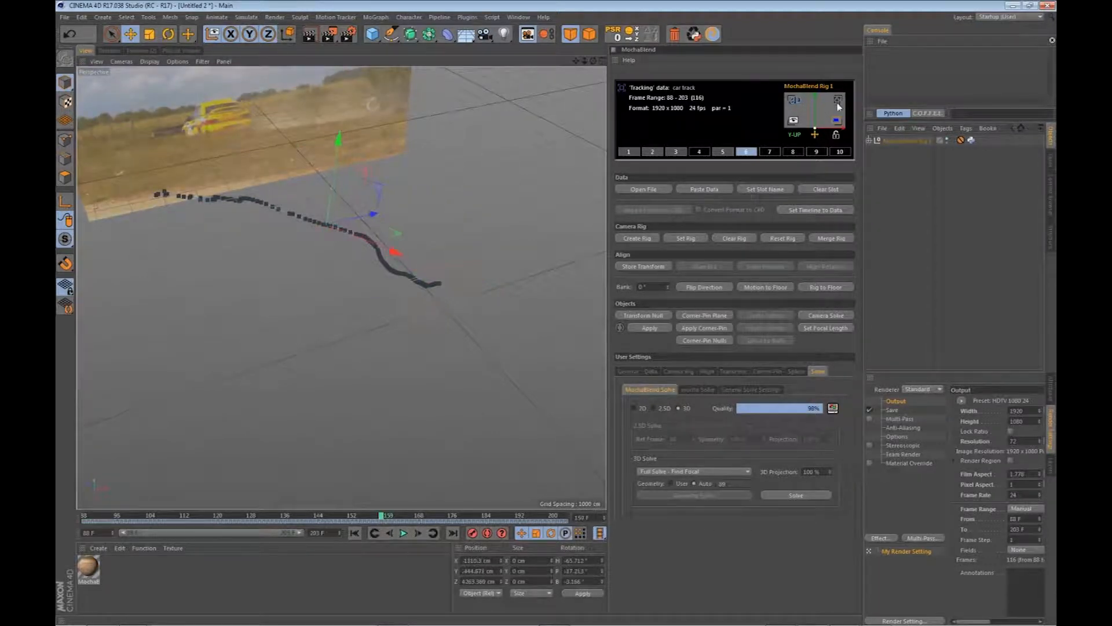
left_click(838, 100)
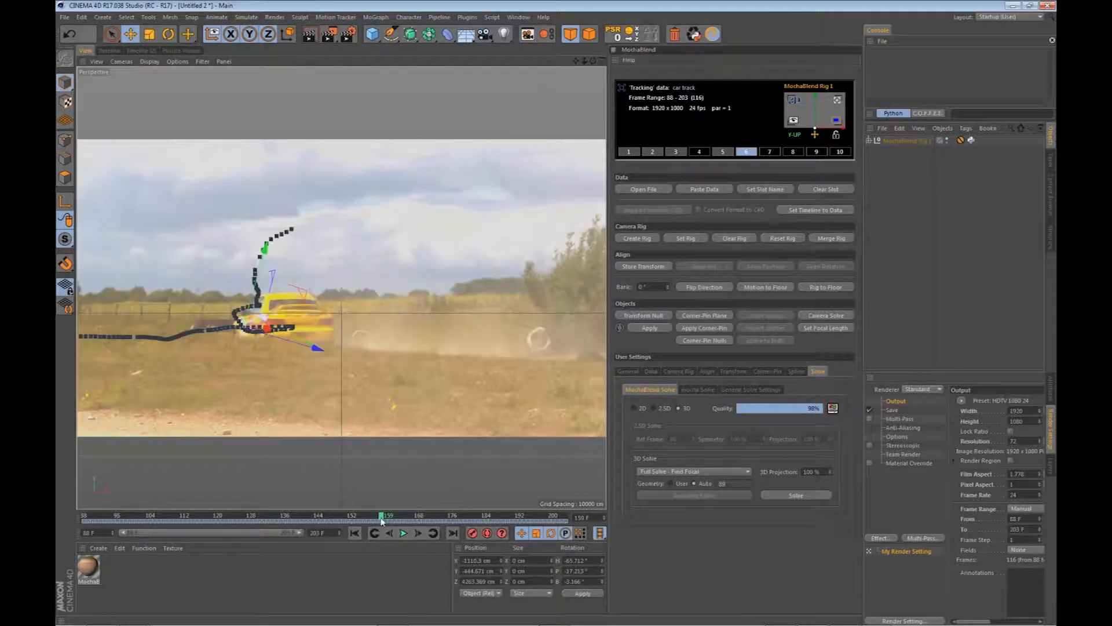
left_click_drag(381, 519, 311, 521)
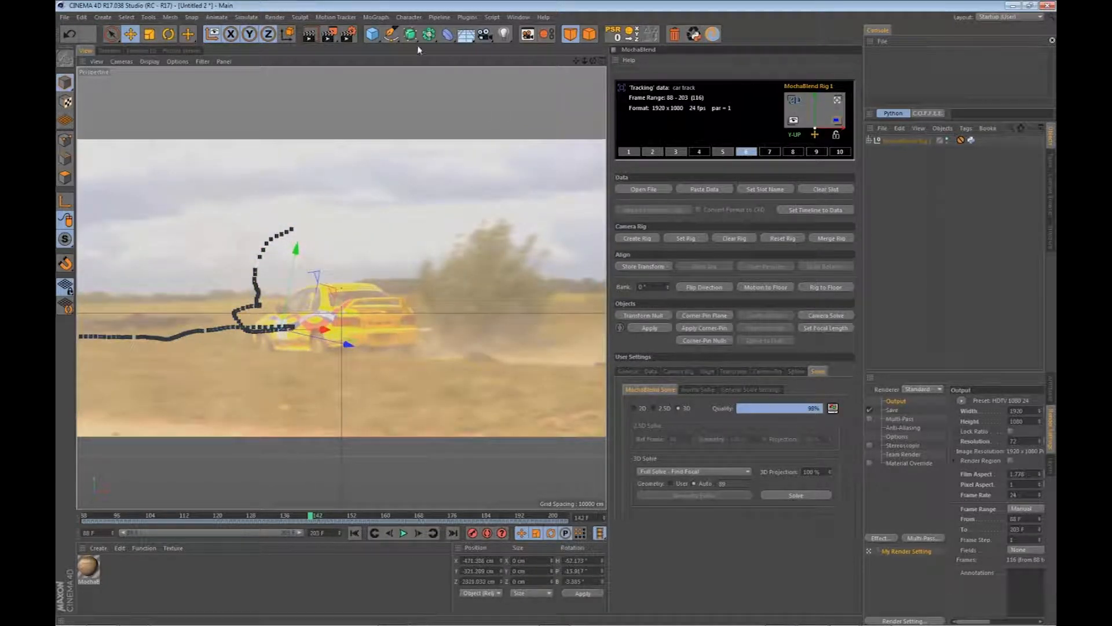
- Add a cube, parent it to the 2.5D Transform null, and reset its position, scale and rotation onto the null
left_click(372, 34)
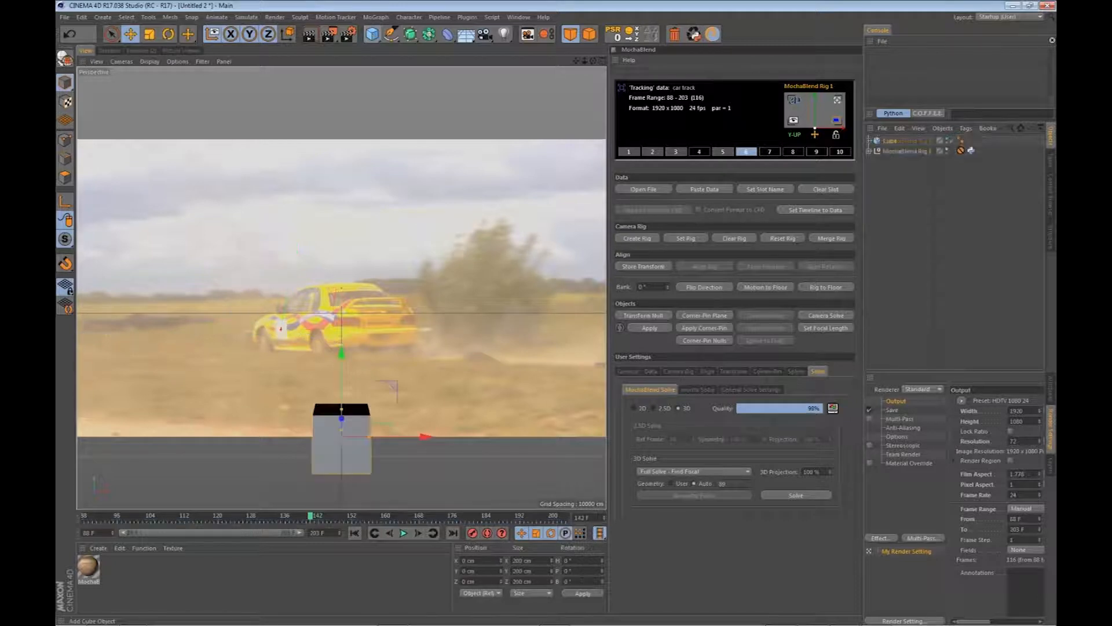
left_click(837, 102)
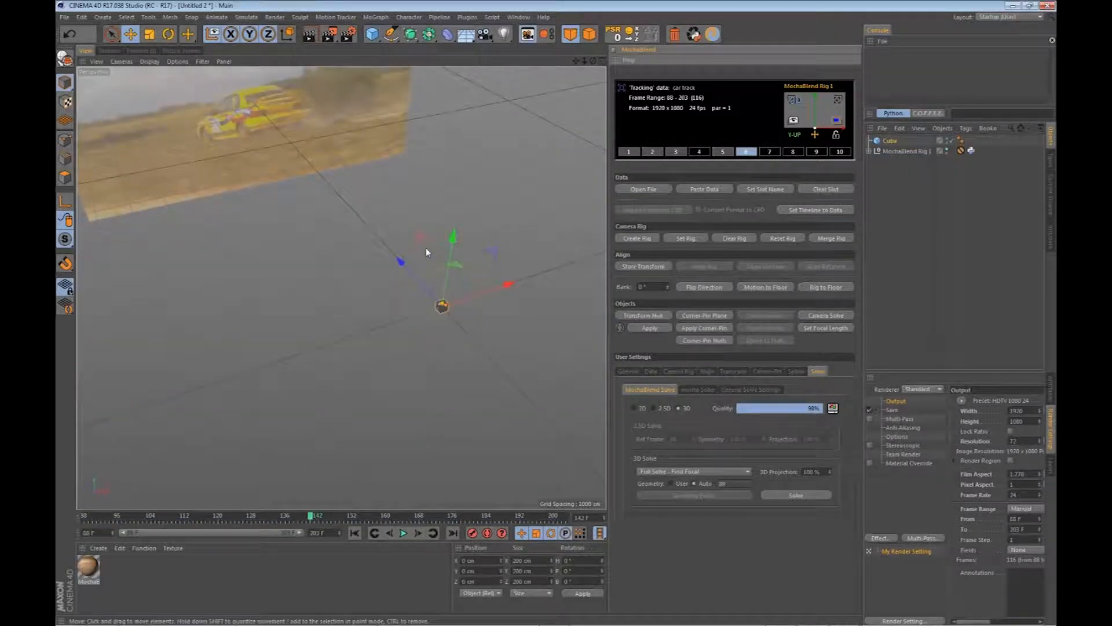
scroll(426, 247, "up", 4)
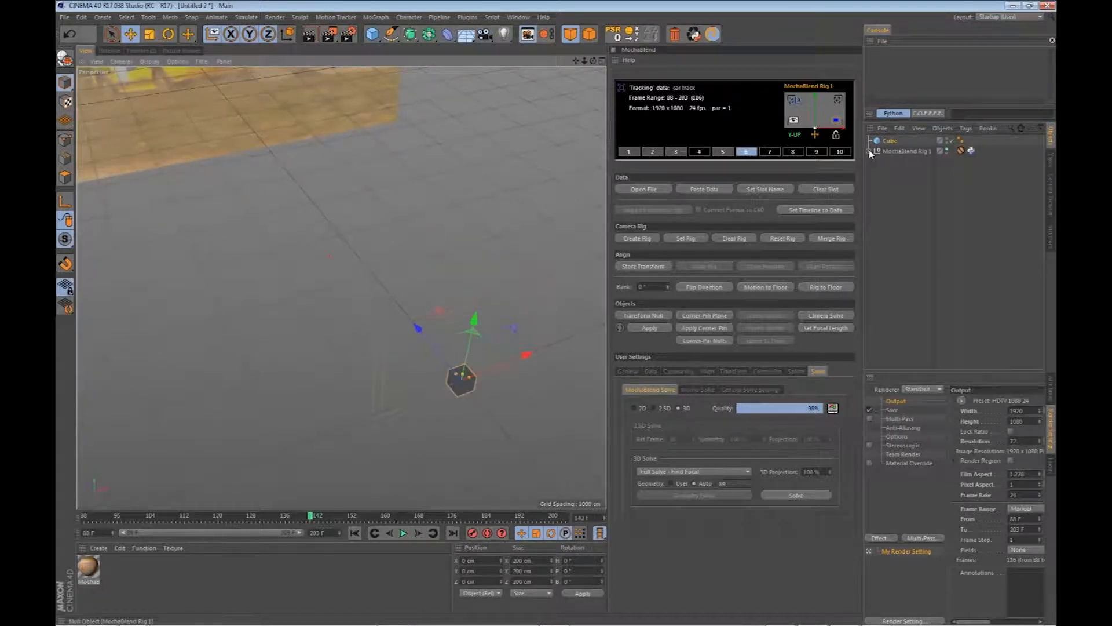
left_click(870, 151)
left_click(889, 141)
left_click_drag(911, 164, 911, 163)
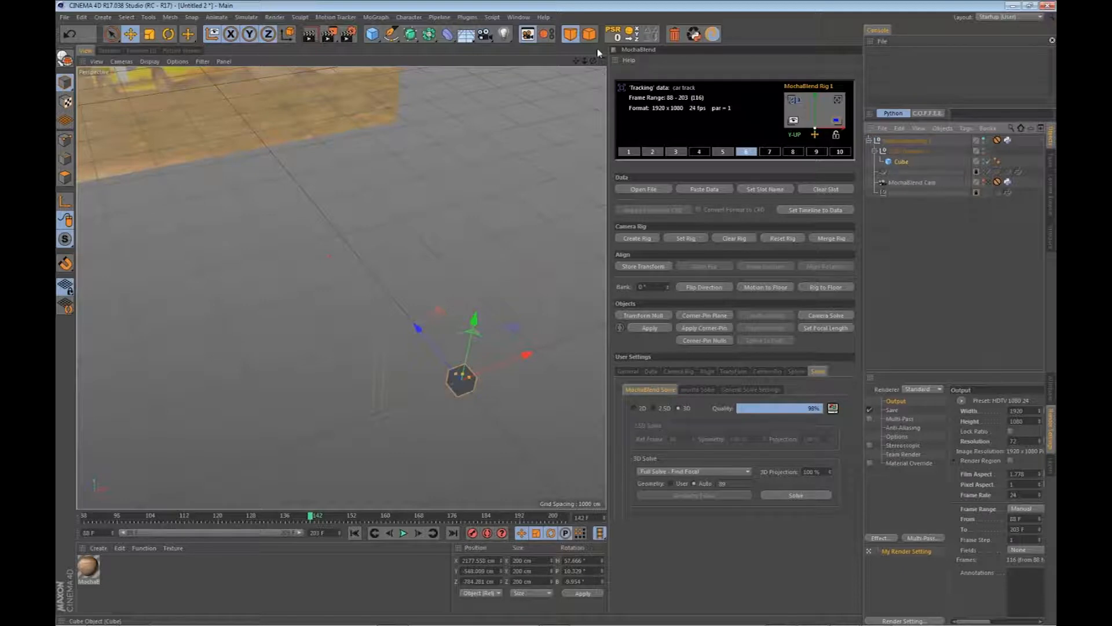
left_click(617, 35)
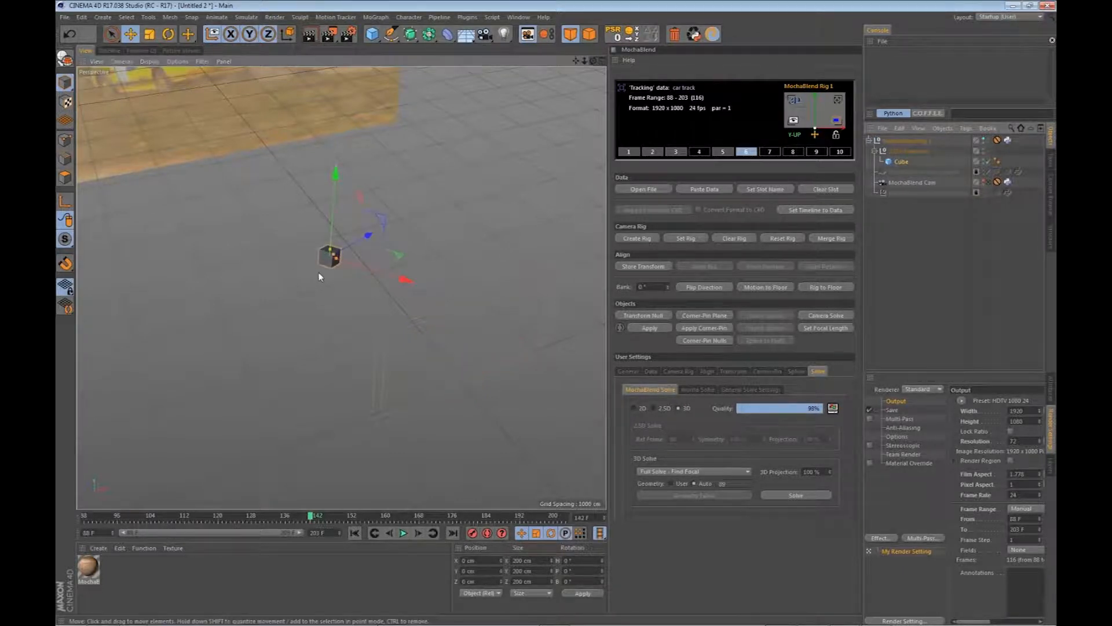
- Go to frame 88, frame the cube closely from outside the rig camera, and make it an editable polygon object
scroll(319, 277, "up", 4)
left_click_drag(309, 520, 72, 518)
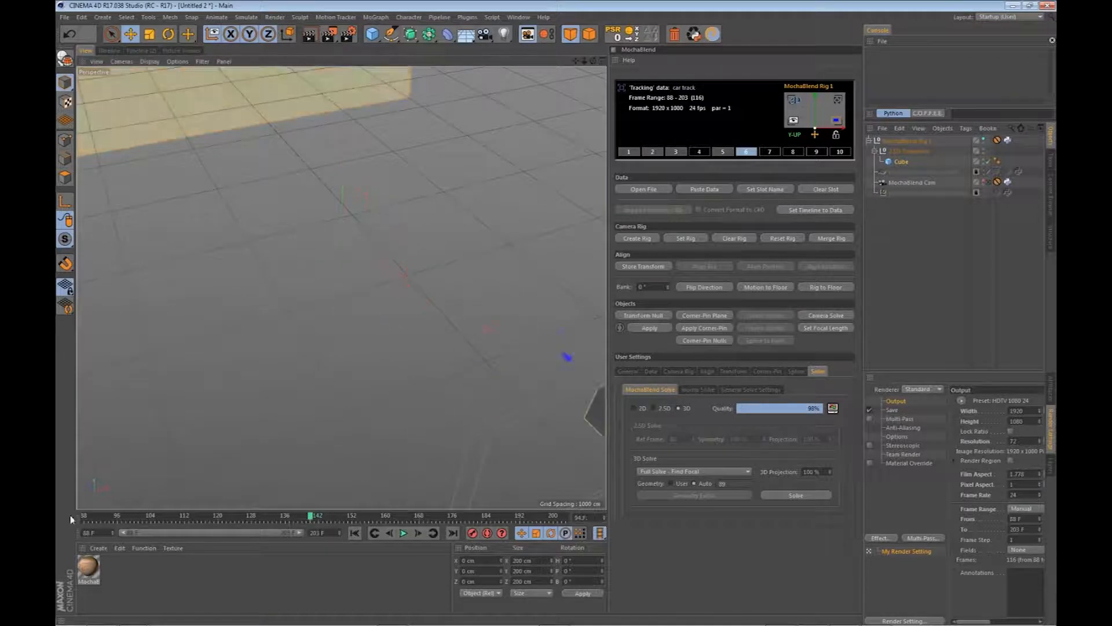
scroll(308, 312, "down", 5)
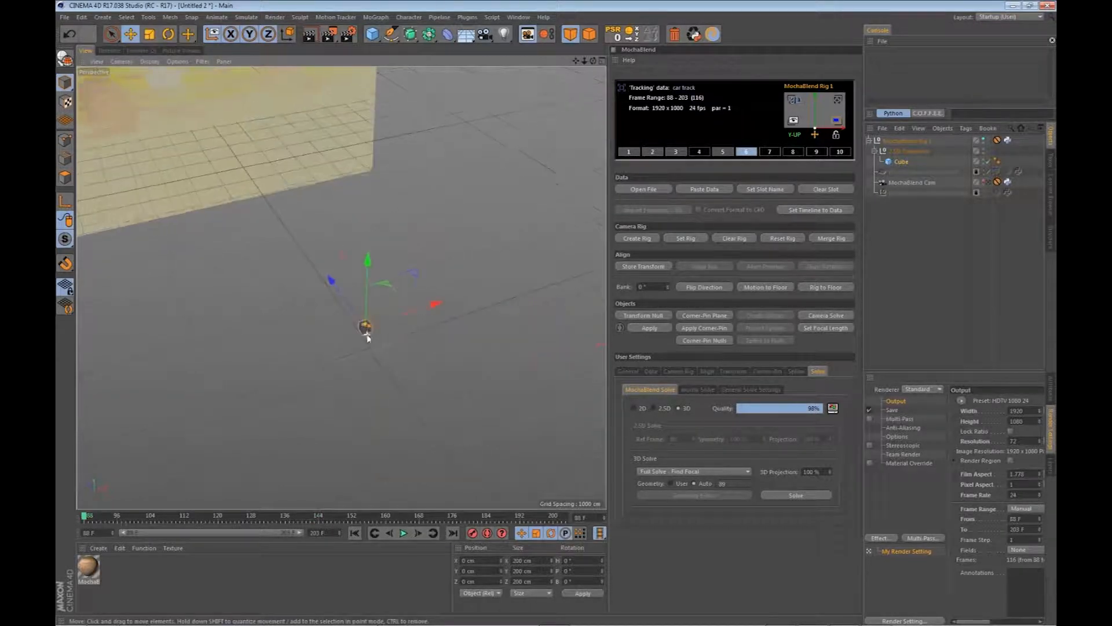
scroll(359, 336, "up", 3)
scroll(358, 334, "up", 5)
left_click_drag(357, 334, 461, 312)
scroll(356, 321, "up", 6)
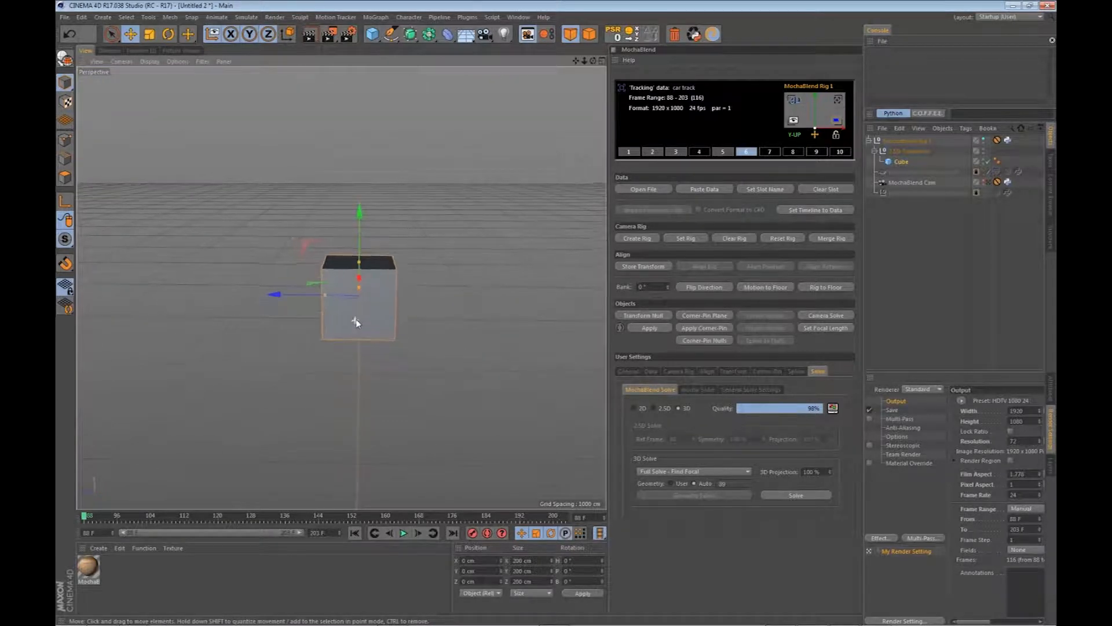
mouse_move(409, 354)
left_mouse_down()
mouse_move(380, 350)
mouse_move(402, 356)
left_mouse_up()
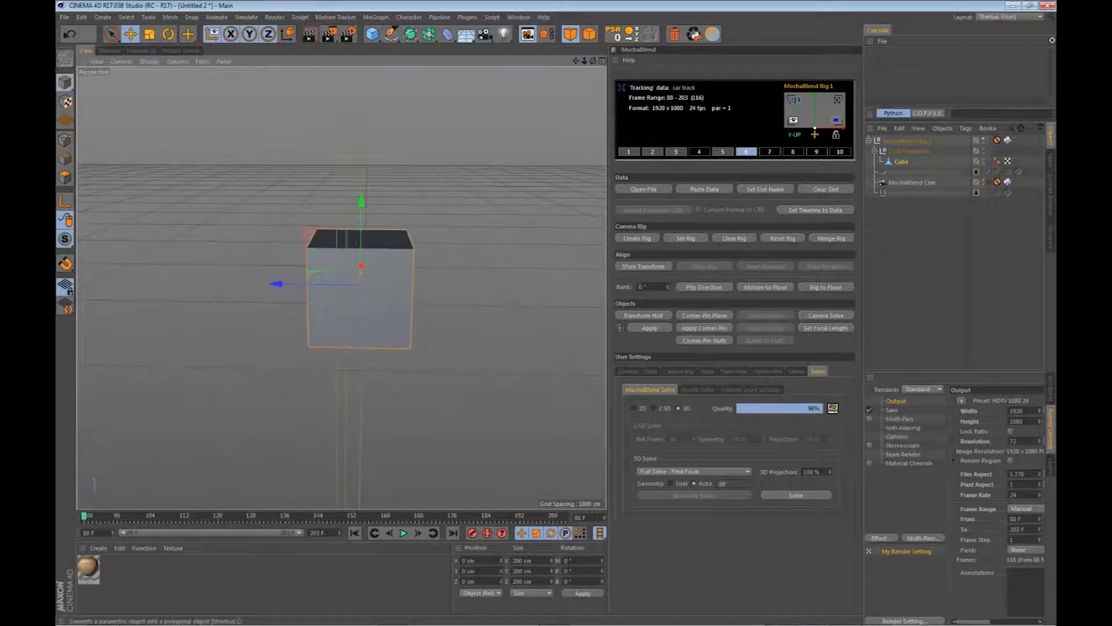
- Move only the cube's axis about 100 cm along Z onto its side face
left_click(67, 201)
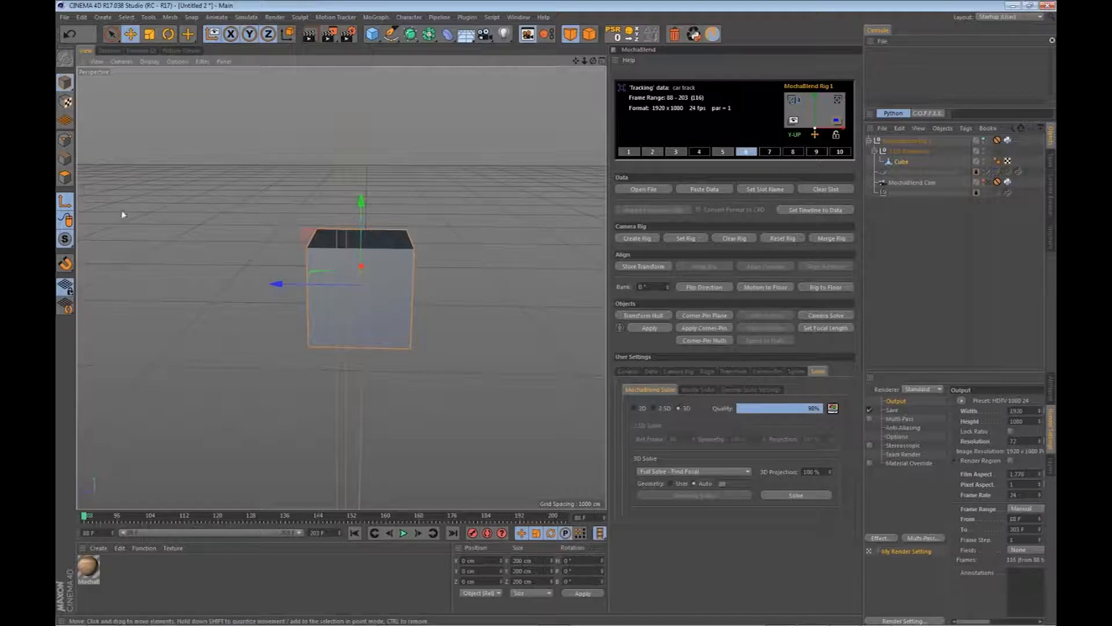
left_click_drag(279, 285, 227, 289)
mouse_move(311, 350)
left_mouse_down()
mouse_move(341, 352)
mouse_move(326, 355)
left_mouse_up()
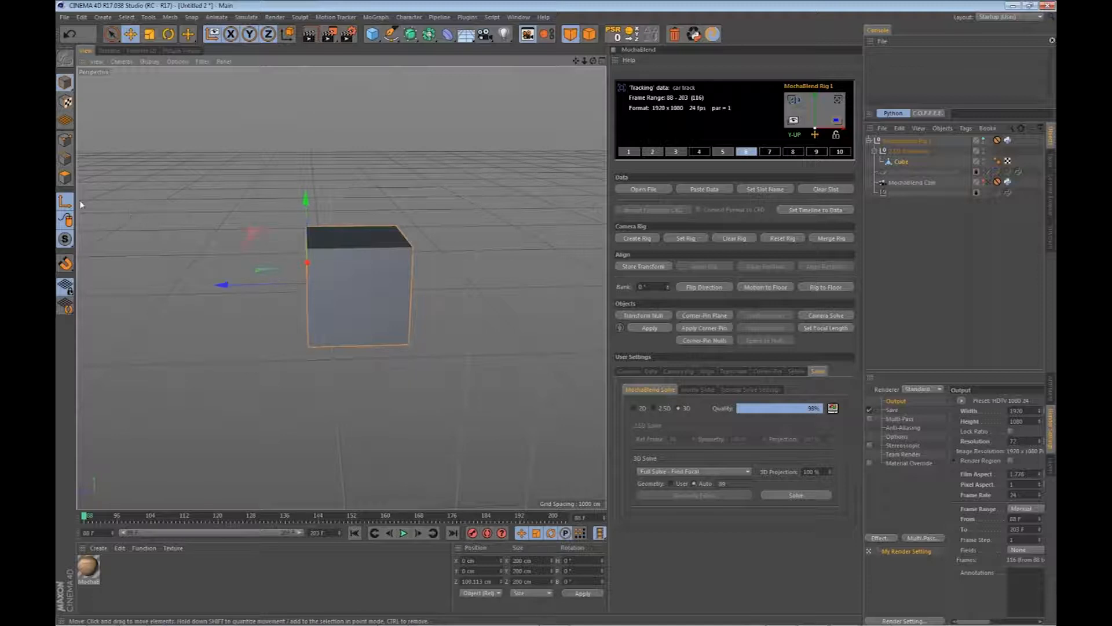
left_click_drag(436, 409, 438, 411)
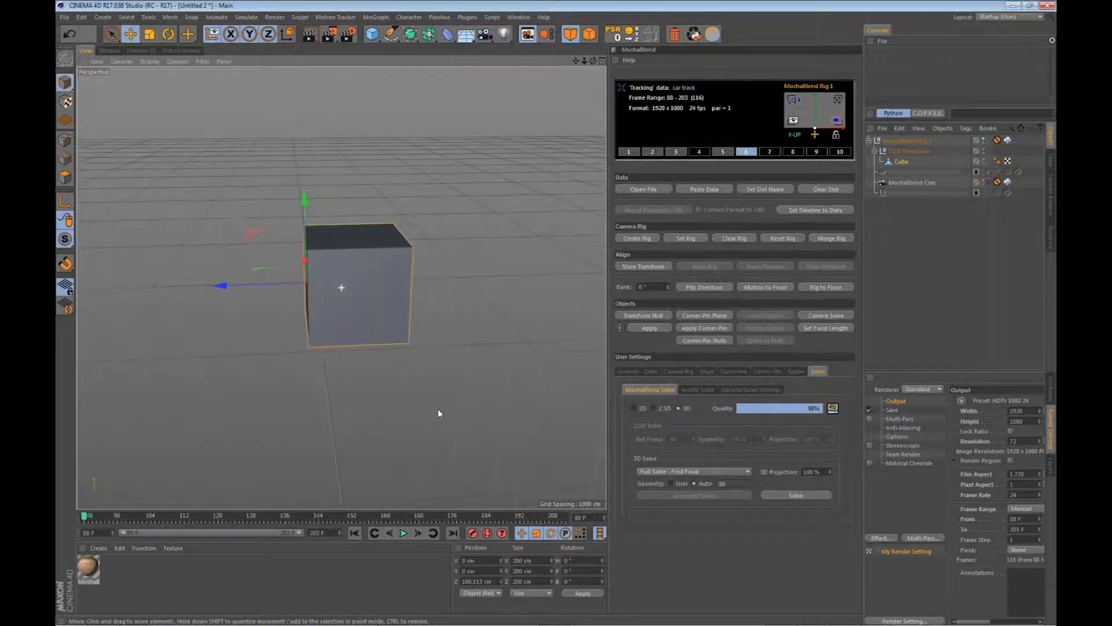
- Reset the cube's position onto the null, inspect it from several angles, and view it through the rig camera at frame 102
left_click(616, 39)
scroll(366, 300, "up", 8)
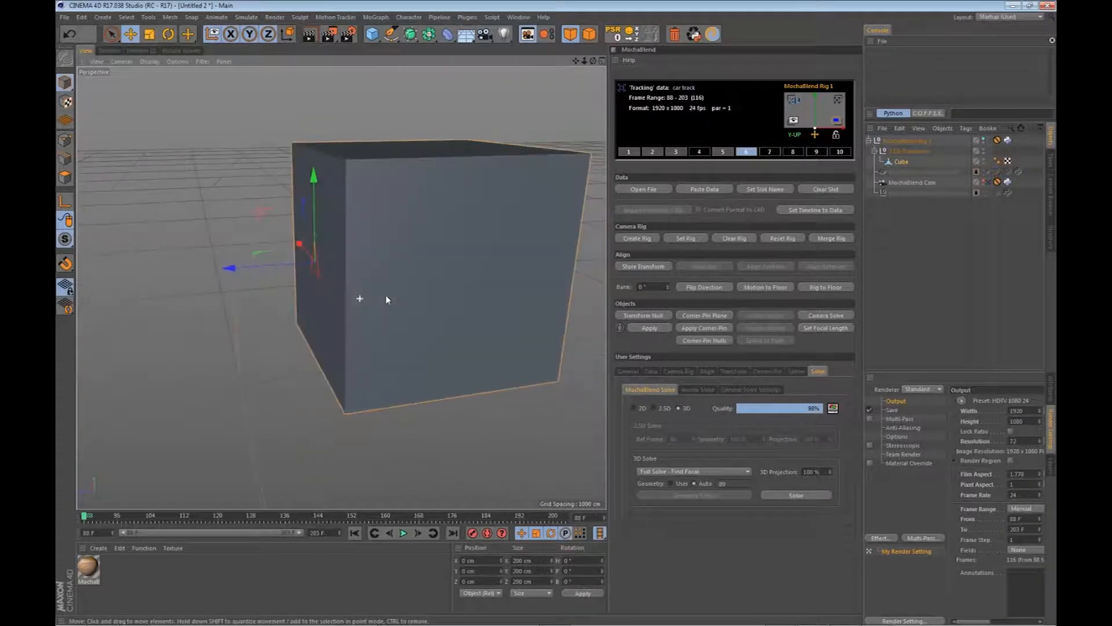
left_click_drag(387, 300, 298, 246)
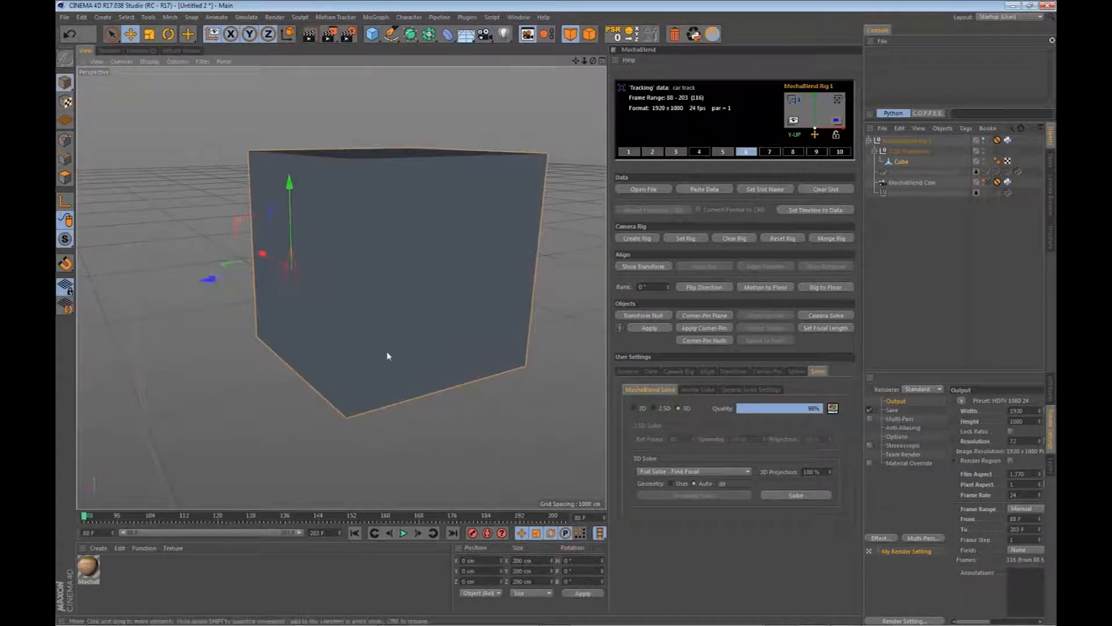
scroll(408, 344, "down", 6)
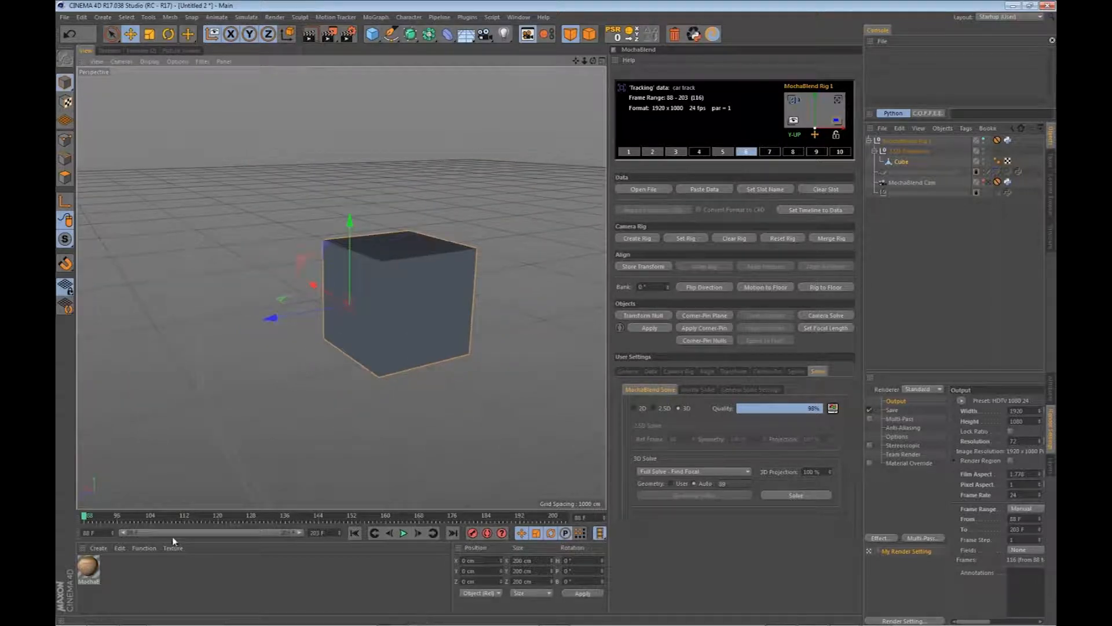
left_click_drag(85, 517, 143, 517)
left_click_drag(289, 227, 271, 288)
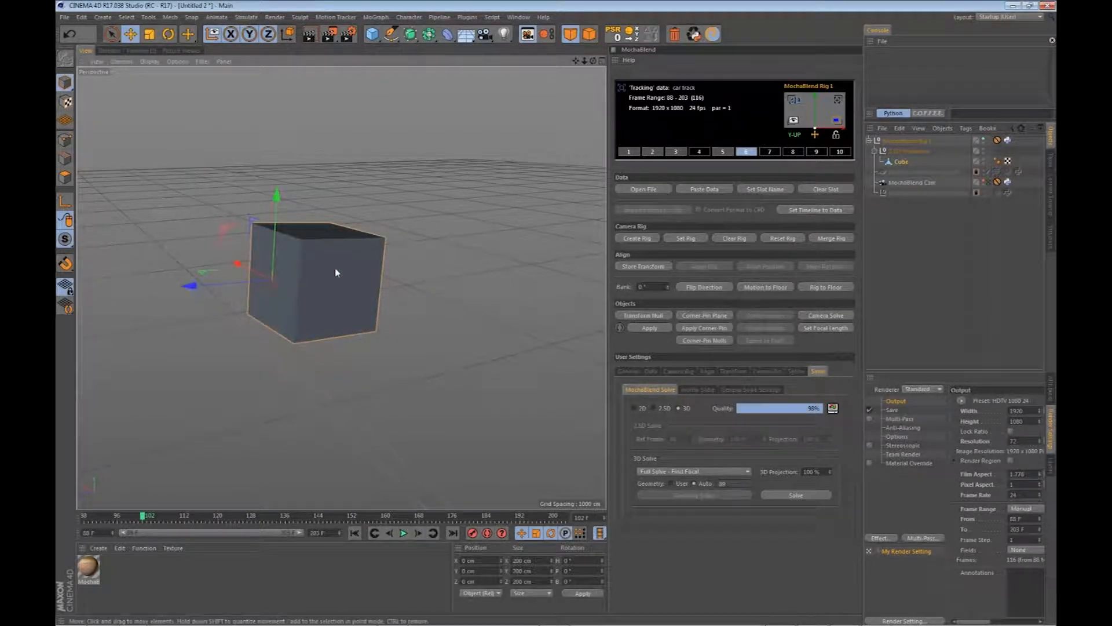
left_click_drag(387, 333, 248, 293)
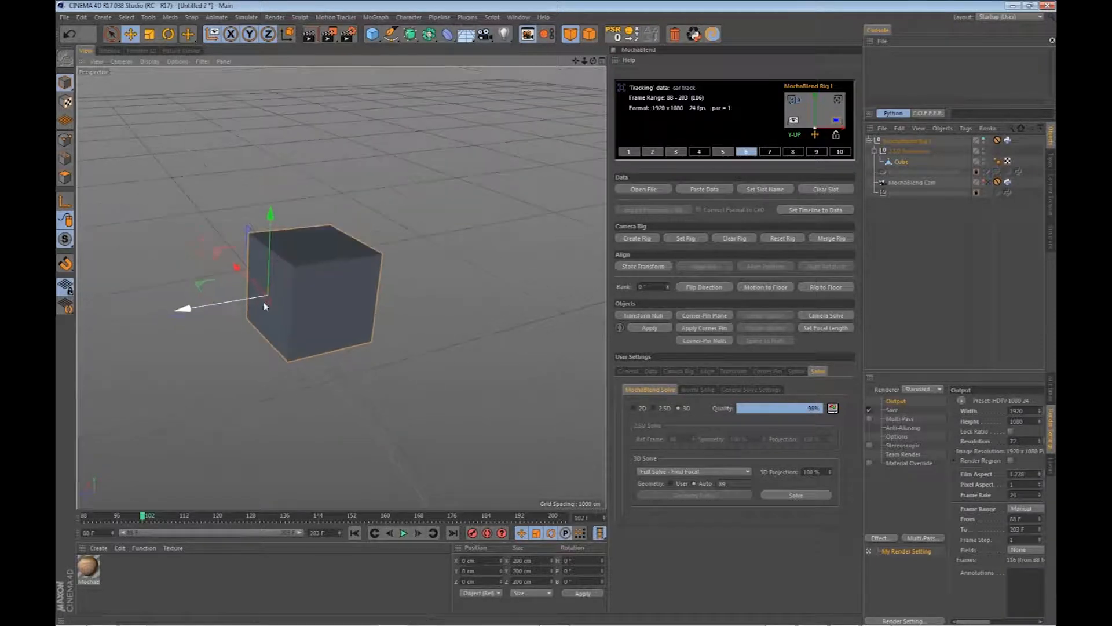
mouse_move(332, 372)
left_mouse_down()
mouse_move(395, 378)
mouse_move(312, 369)
left_mouse_up()
left_click(837, 101)
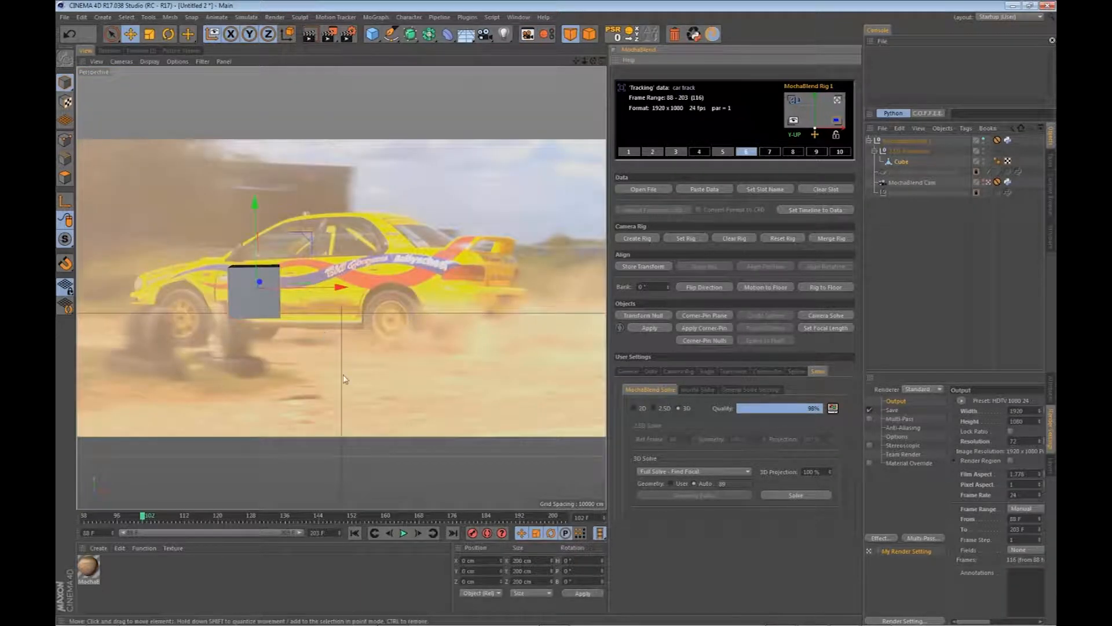
- Rotate the cube to match the car's side and scale it to about 54 cm in X and 81 cm in Y
left_click(169, 34)
left_click_drag(274, 295, 235, 276)
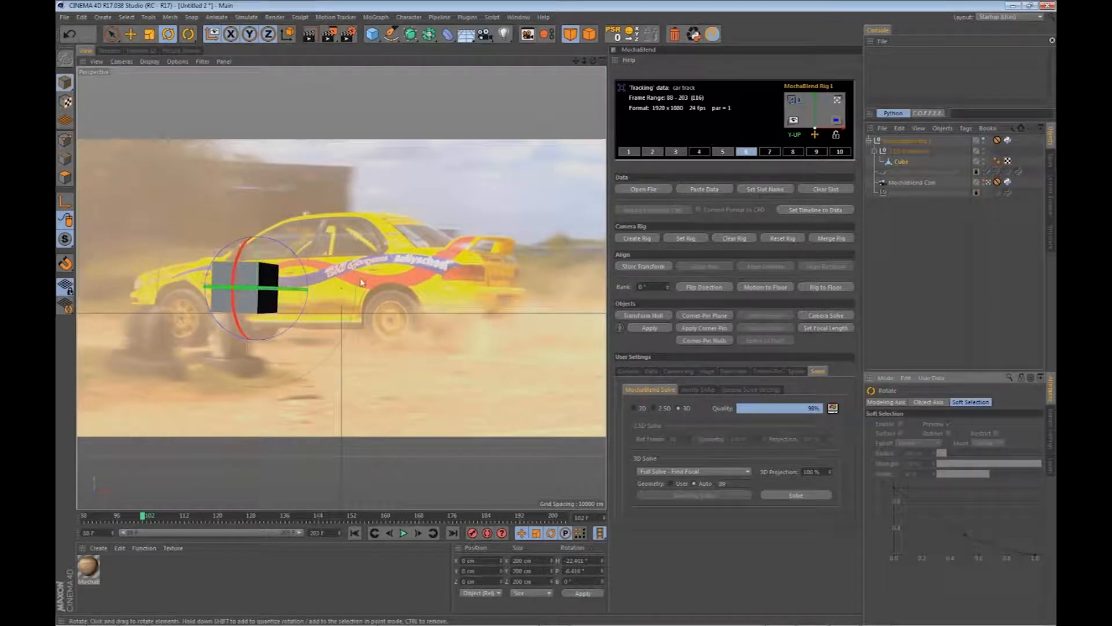
key("t")
left_click_drag(259, 202, 261, 258)
left_click_drag(340, 291, 289, 293)
left_click_drag(259, 205, 264, 242)
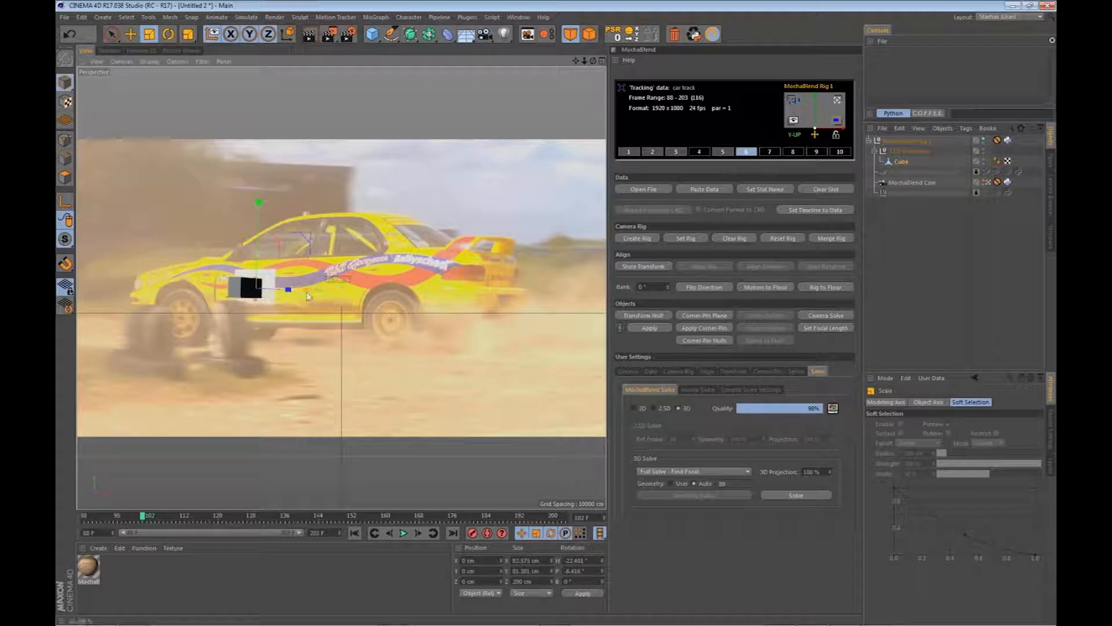
key("r")
left_click_drag(310, 296, 279, 336)
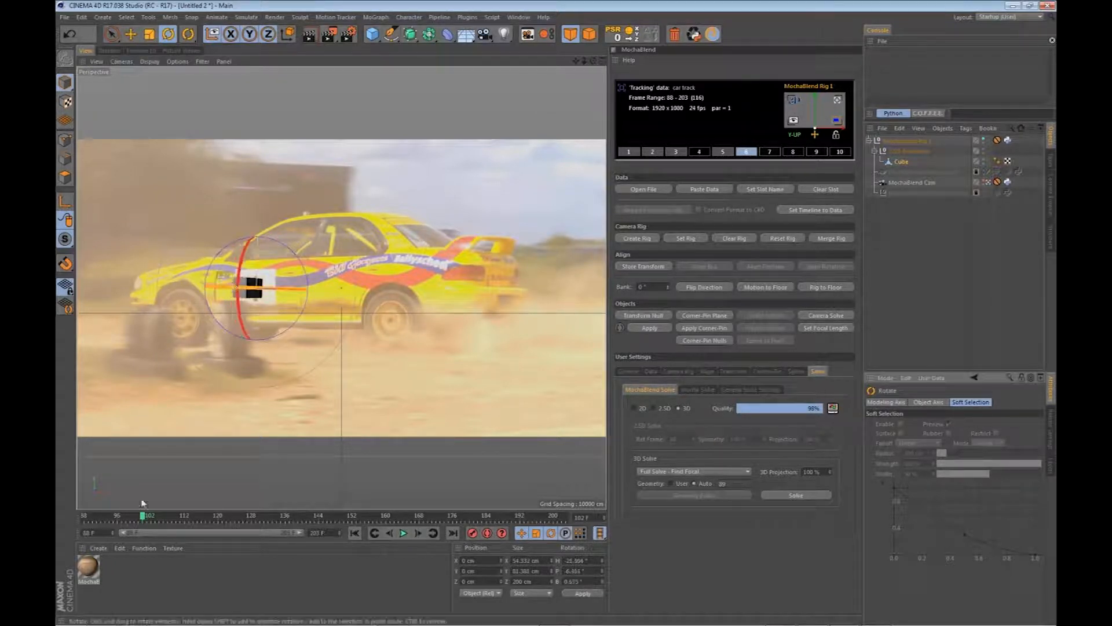
- At frame 107, stretch the cube outward from the car door by moving its outer face to about -962 cm in Z
left_click_drag(145, 517, 186, 499)
left_click_drag(170, 496, 166, 496)
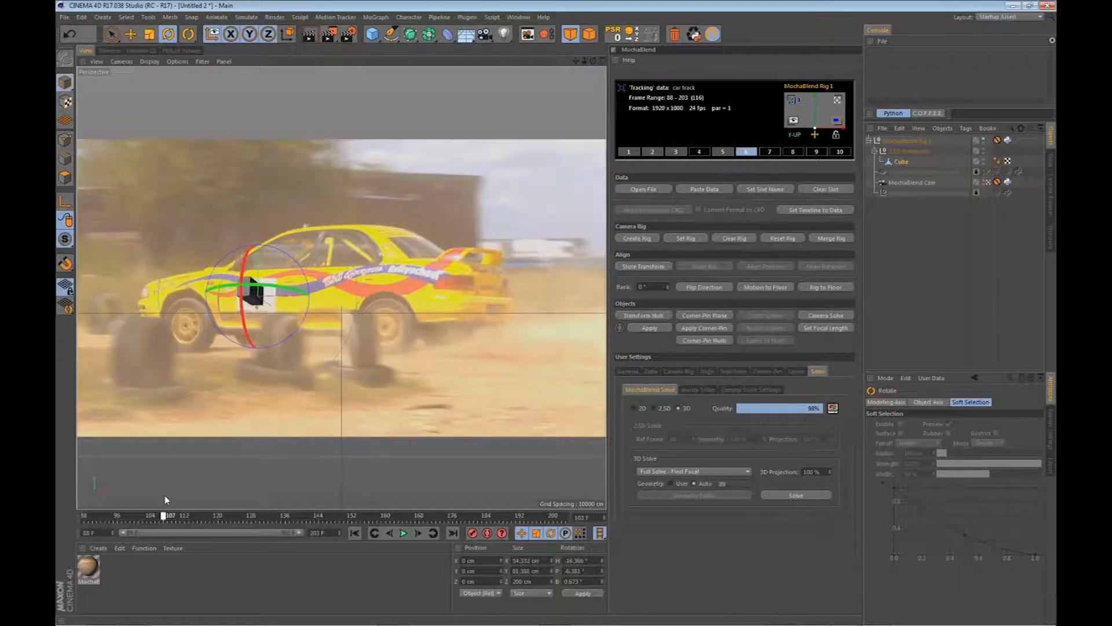
left_click_drag(167, 496, 165, 496)
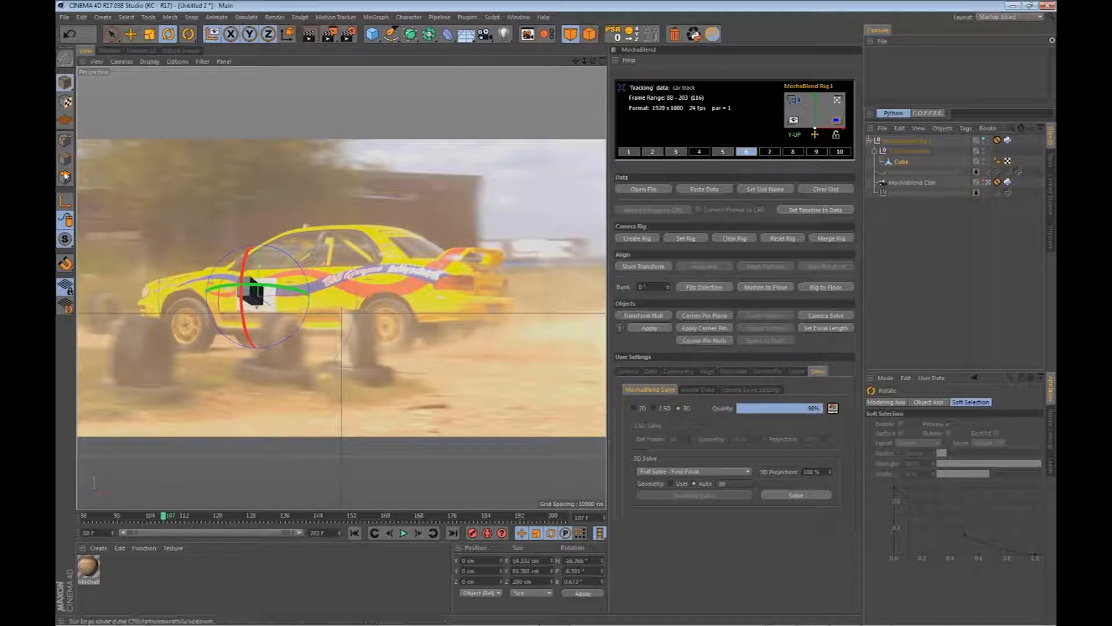
left_click(64, 177)
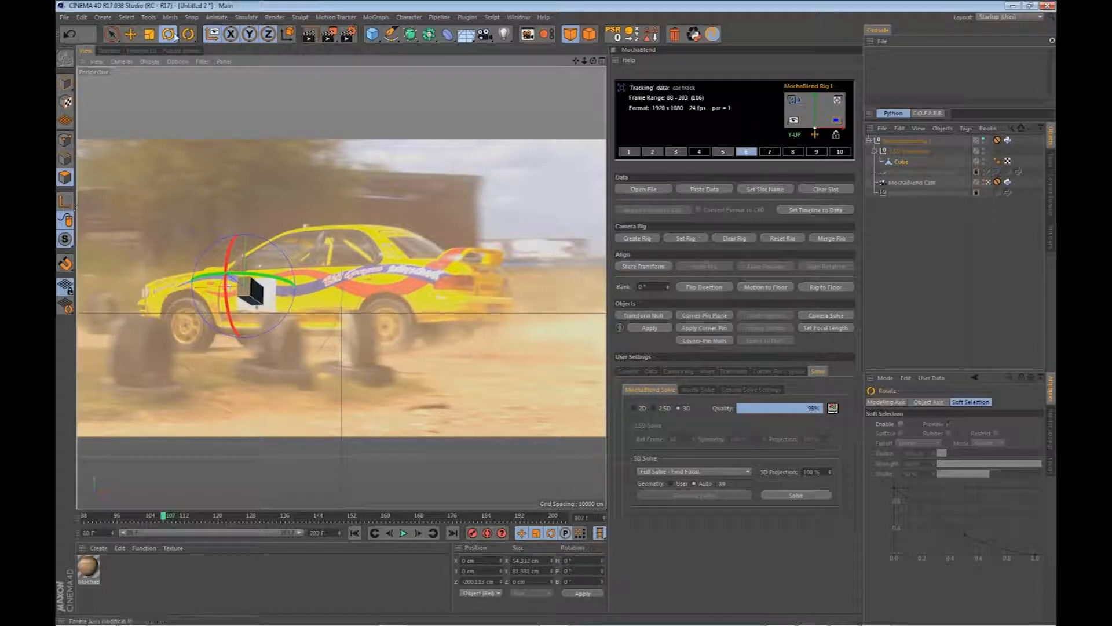
left_click(130, 33)
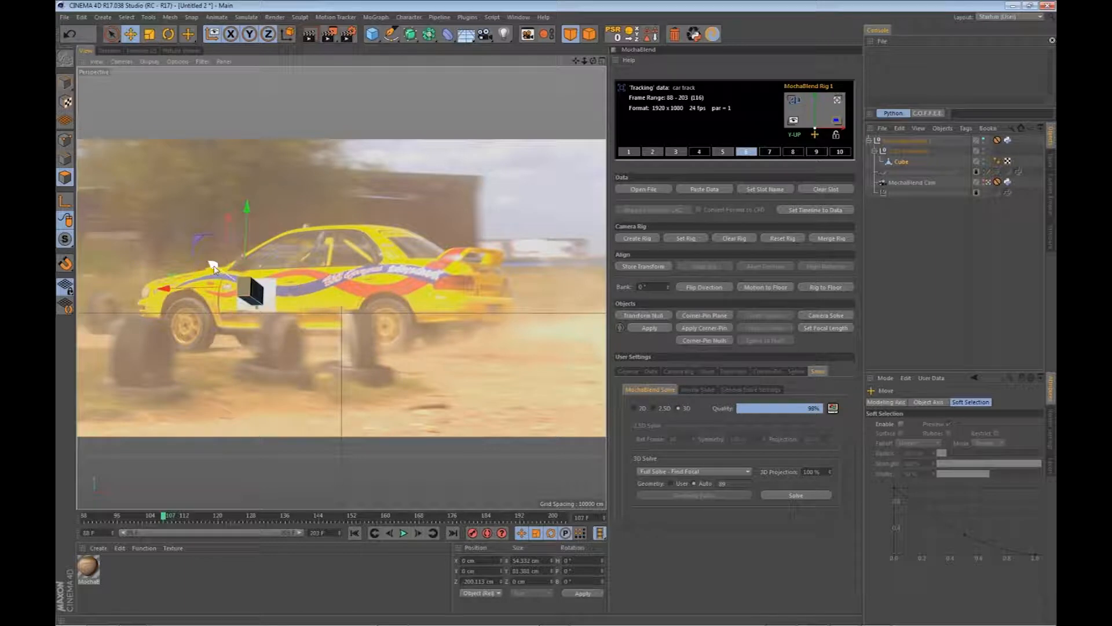
left_click_drag(214, 268, 82, 234)
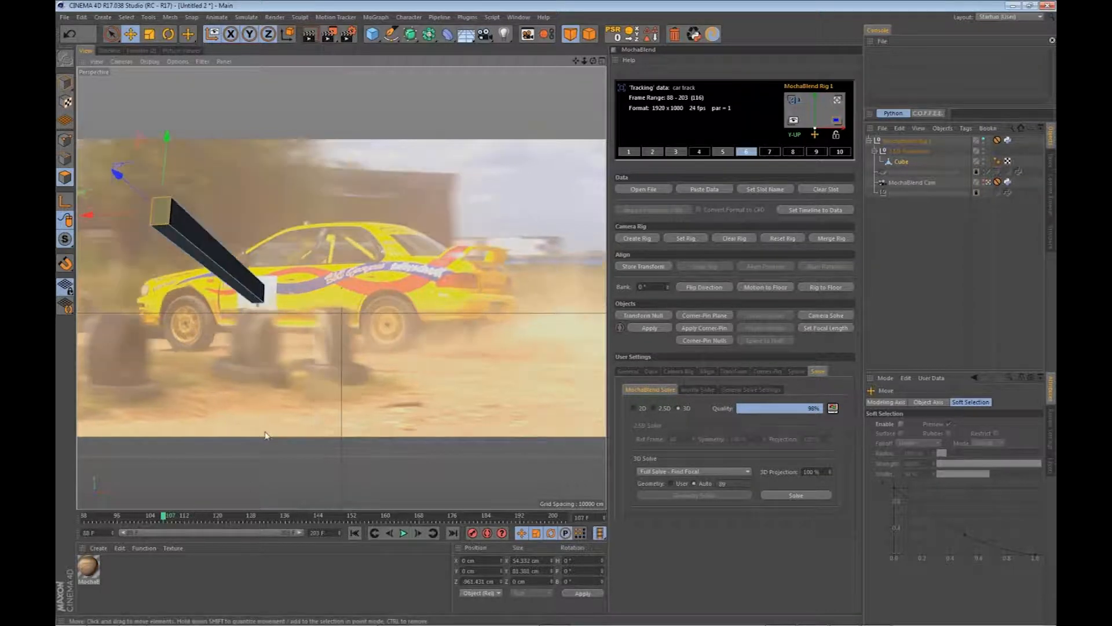
- Scrub from frame 107 to frame 111 to check how the stretched cube tilts relative to the car
left_click(167, 518)
left_click(165, 518)
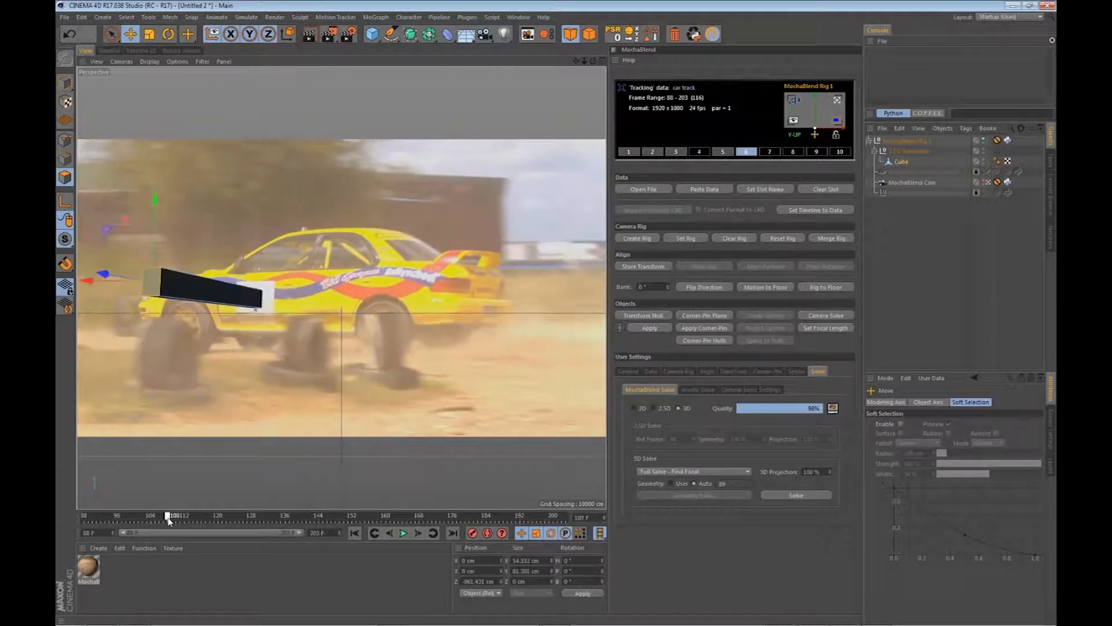
mouse_move(170, 518)
left_mouse_down()
mouse_move(340, 521)
mouse_move(180, 535)
left_mouse_up()
- Rotate the 2.5D Transform null slightly at frame 111 to correct the tilt of the stretched cube
left_click(911, 152)
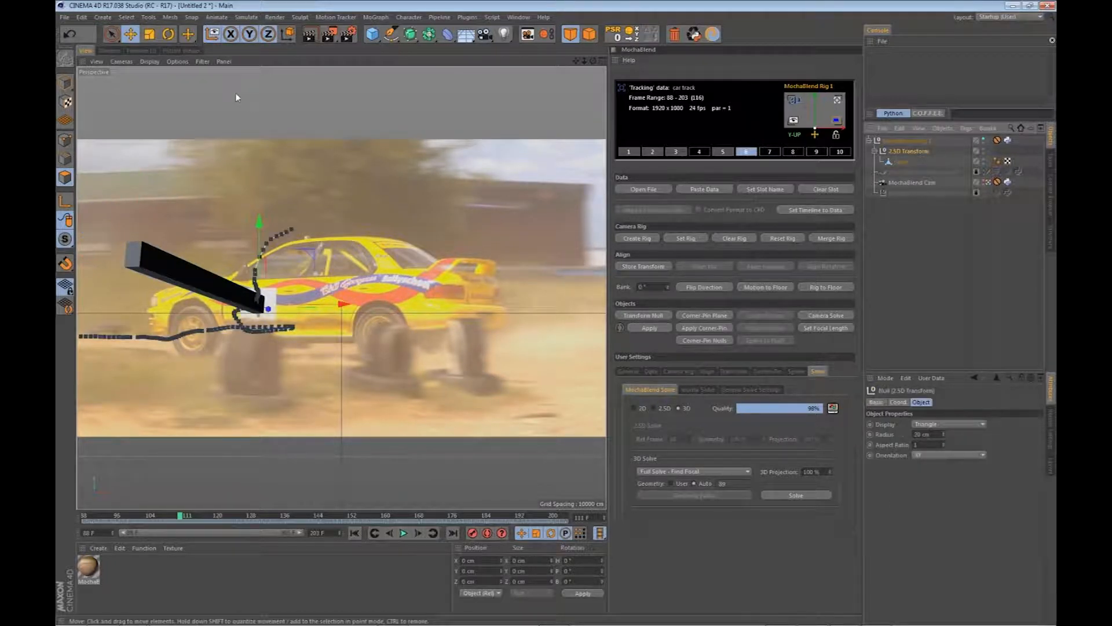
key("r")
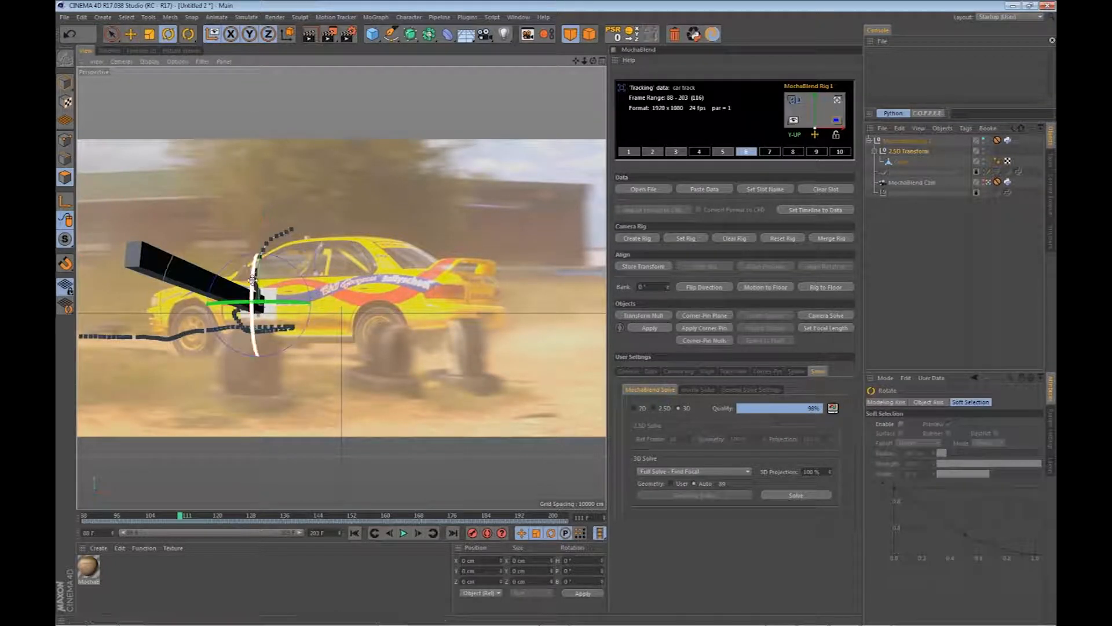
left_click_drag(252, 280, 251, 285)
key("ctrl+z")
key("e")
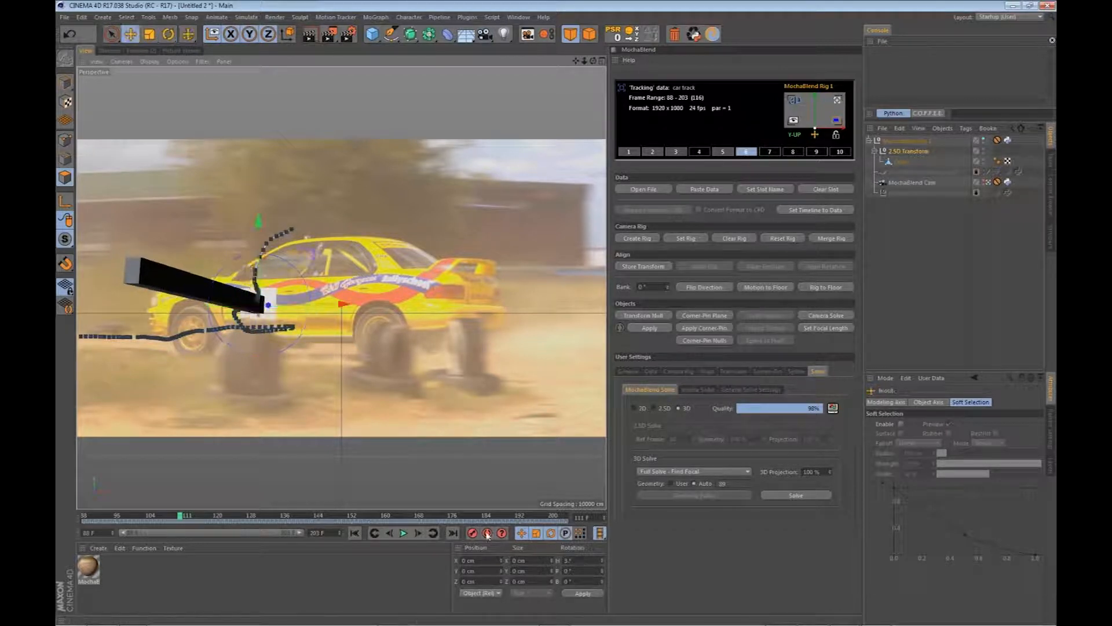
- Turn on autokeying and try a further small rotation of the 2.5D Transform null
left_click(487, 533)
key("r")
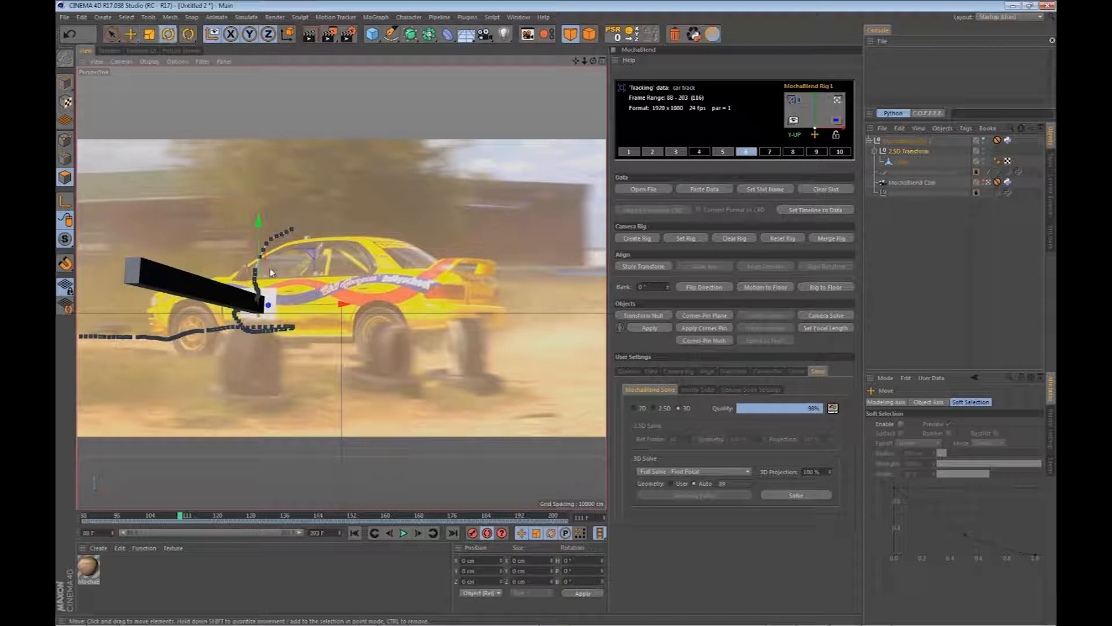
left_click_drag(252, 272, 254, 274)
key("ctrl+z")
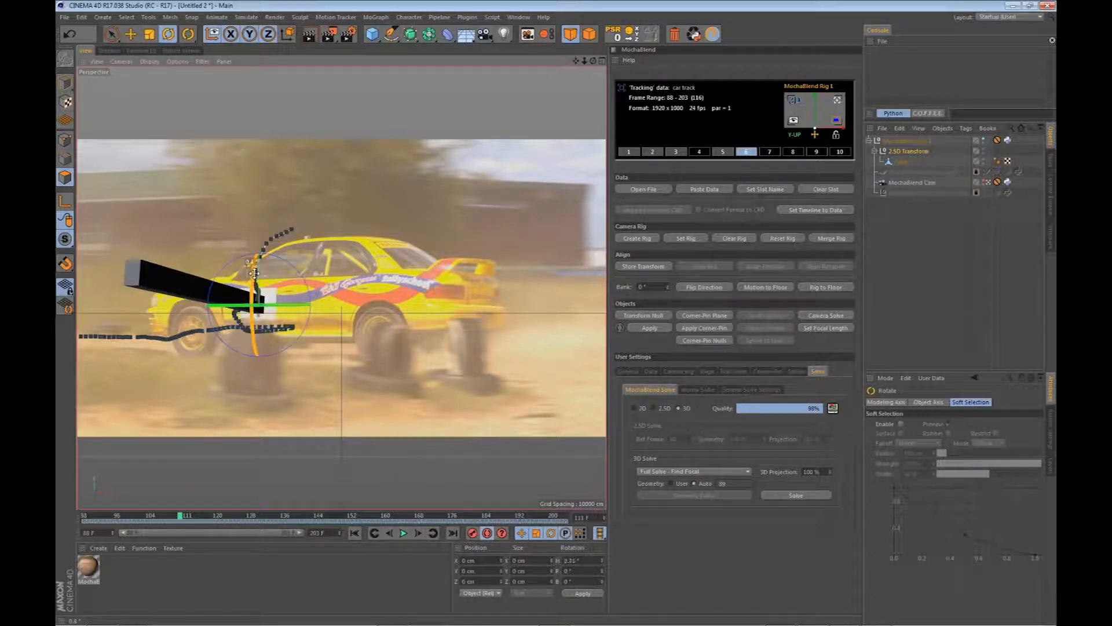
key("e")
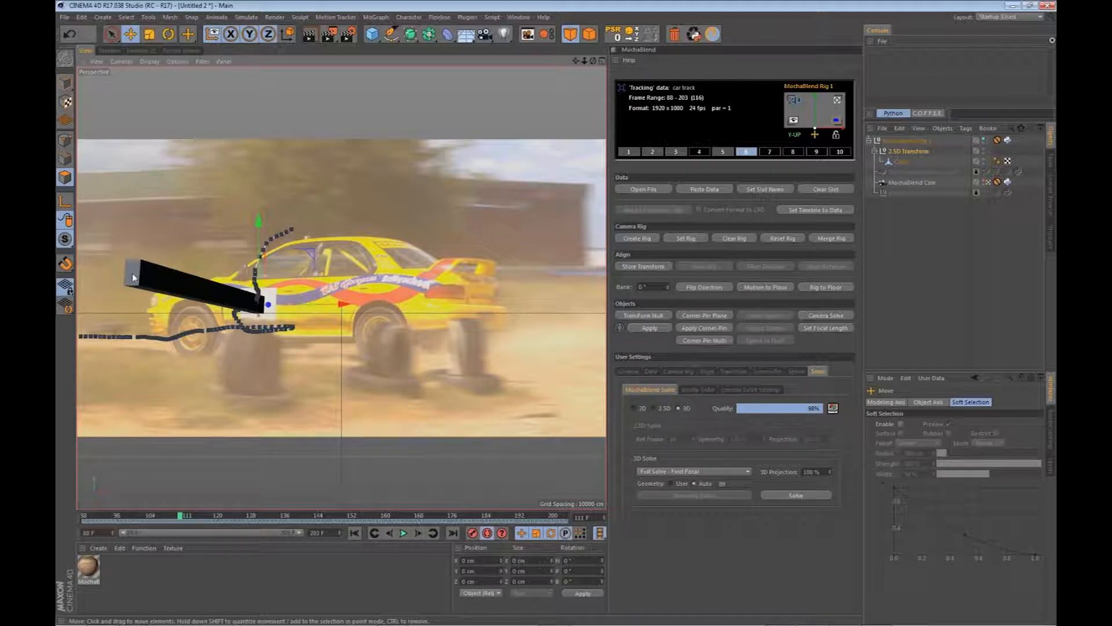
- Shorten the stretched cube by moving its outer face back to about -168 cm in Z
left_click(918, 232)
left_click(130, 270)
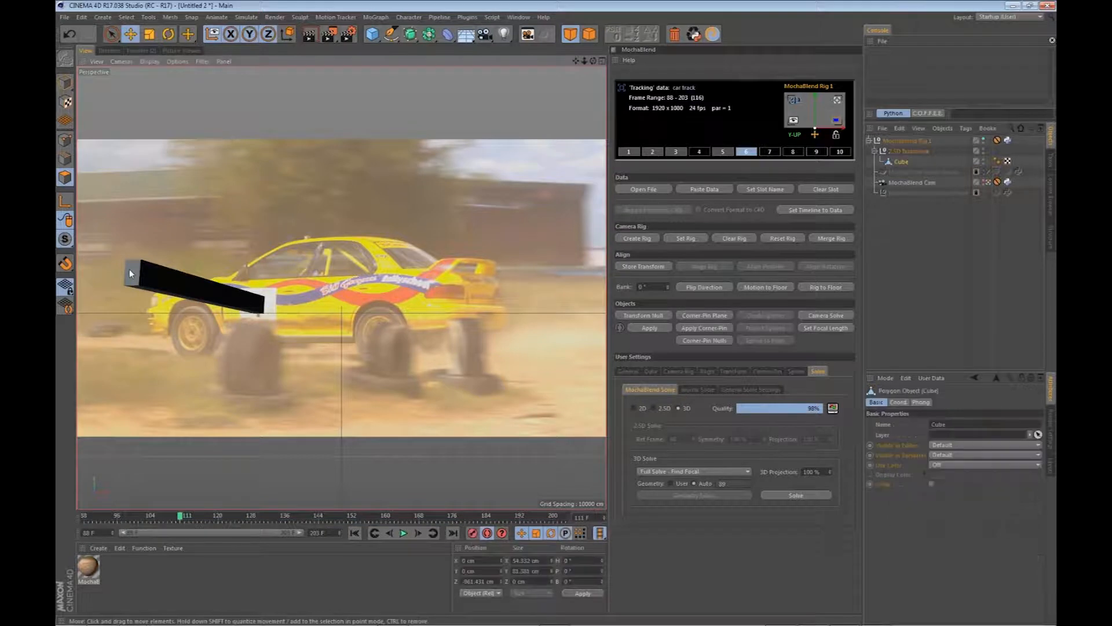
left_click_drag(90, 265, 218, 291)
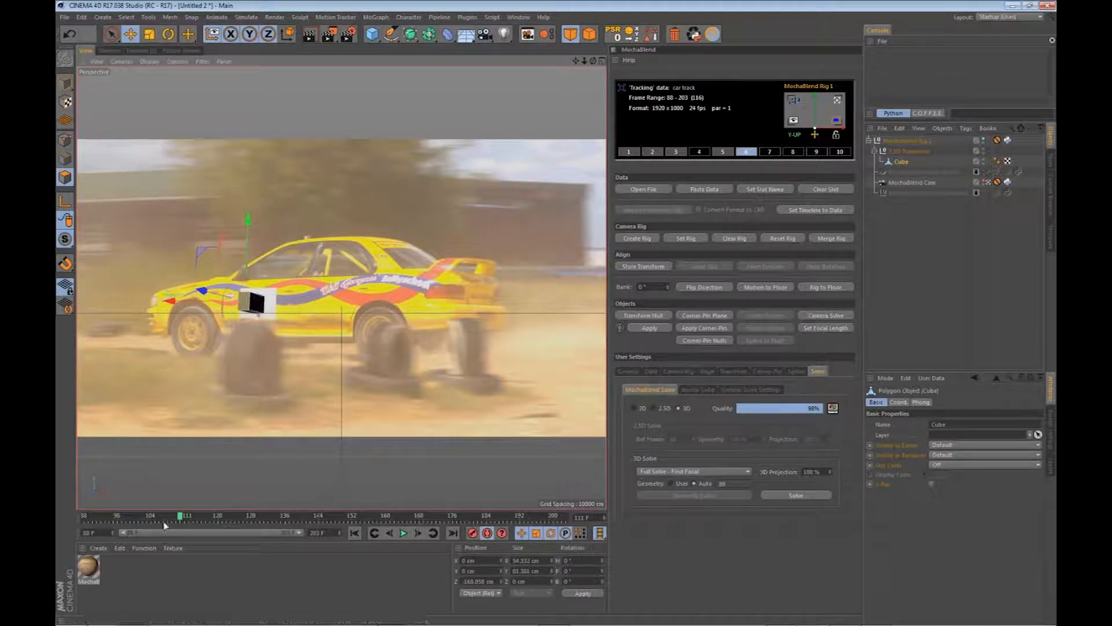
- Open the recent rally car.c4d scene and make the 3D Transform corrected rotation null's contents visible in the viewport
left_click_drag(180, 517, 209, 534)
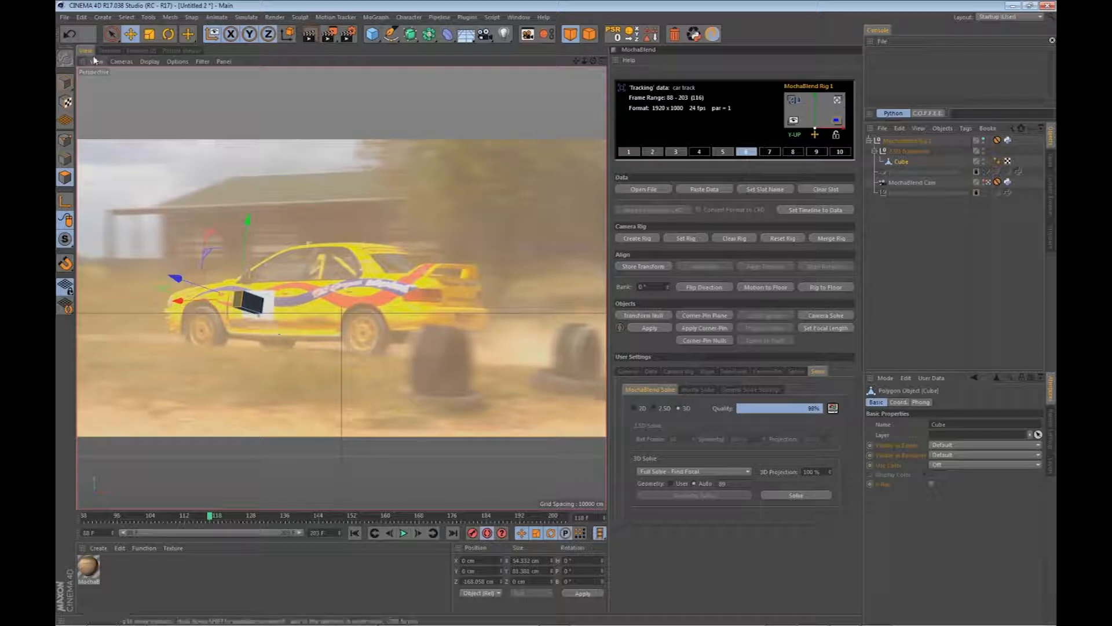
left_click(67, 19)
mouse_move(147, 210)
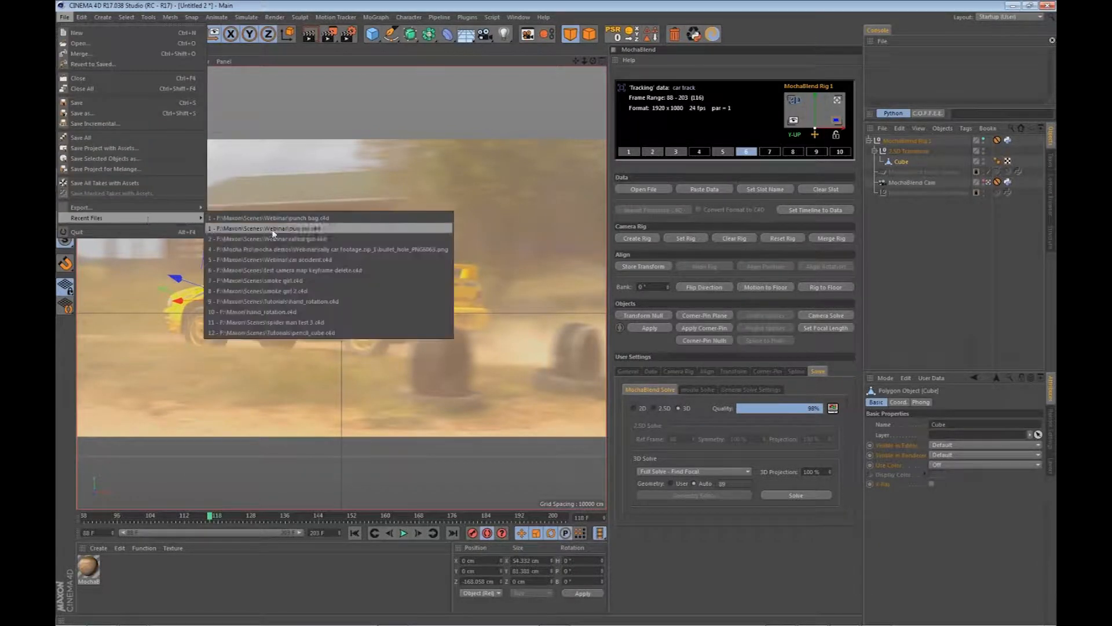
left_click(288, 231)
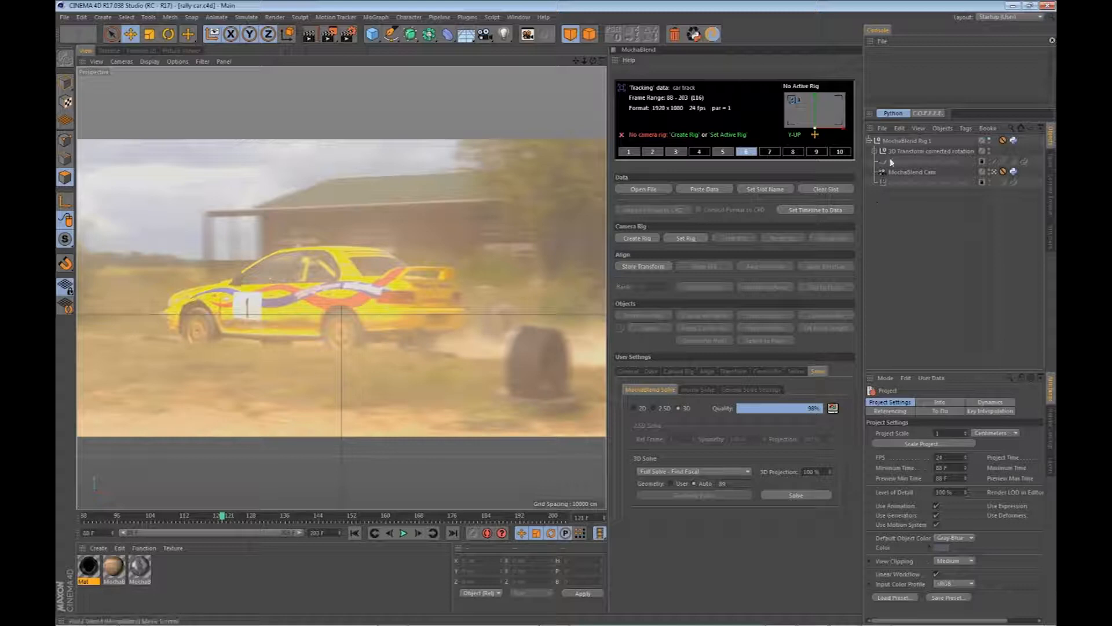
left_click(989, 149)
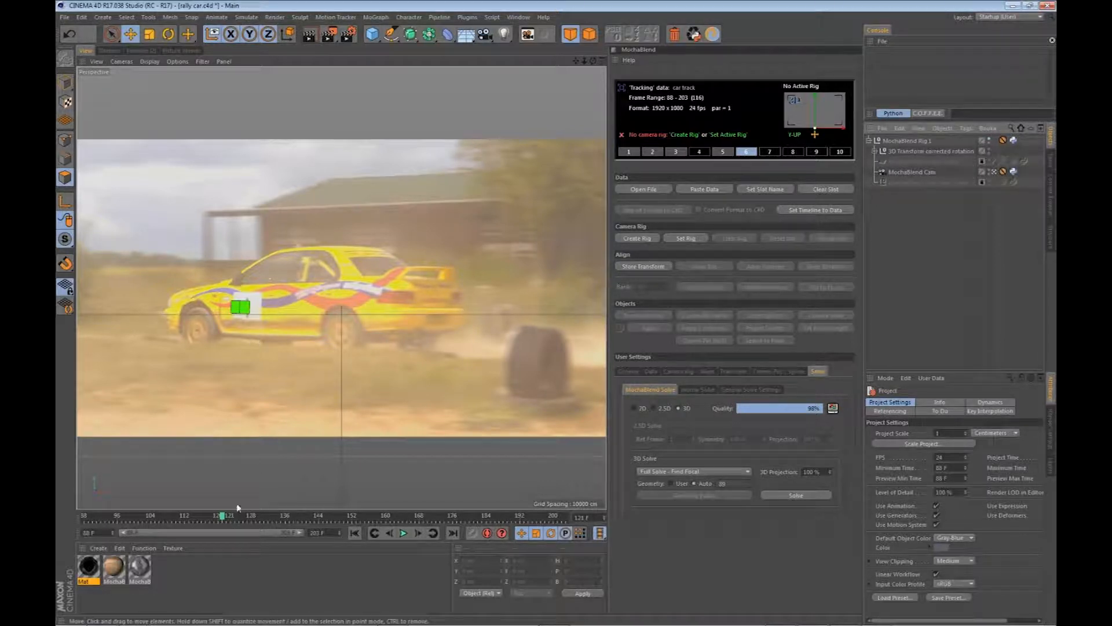
- Scrub through the shot and back to frame 103 to check how the green box follows the car door
left_click_drag(222, 514, 218, 542)
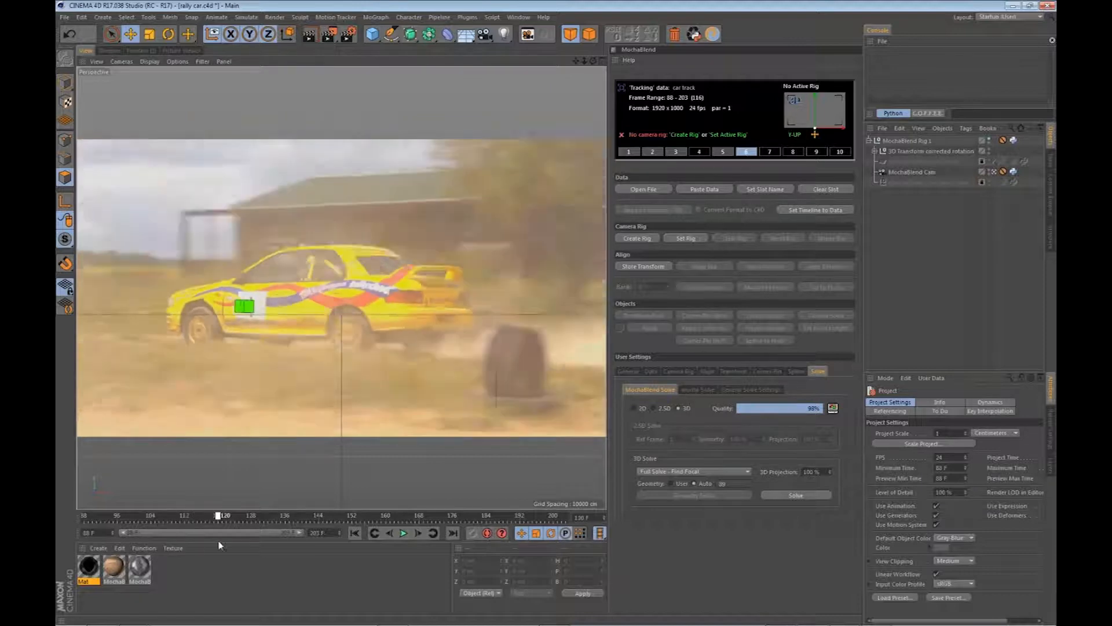
left_click_drag(288, 540, 92, 540)
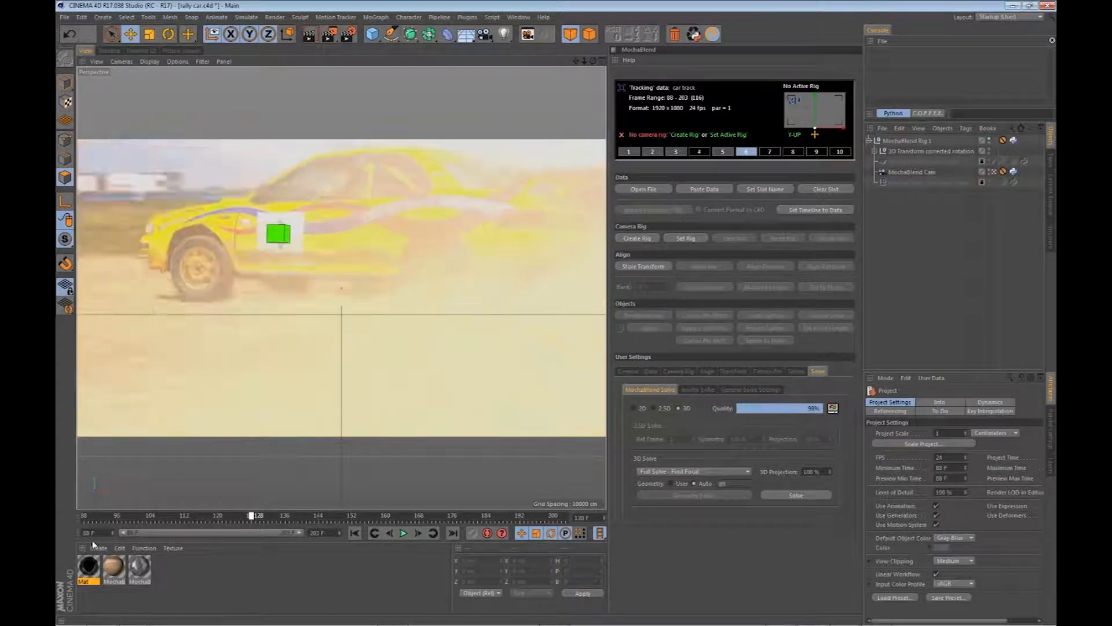
left_click_drag(172, 546, 143, 512)
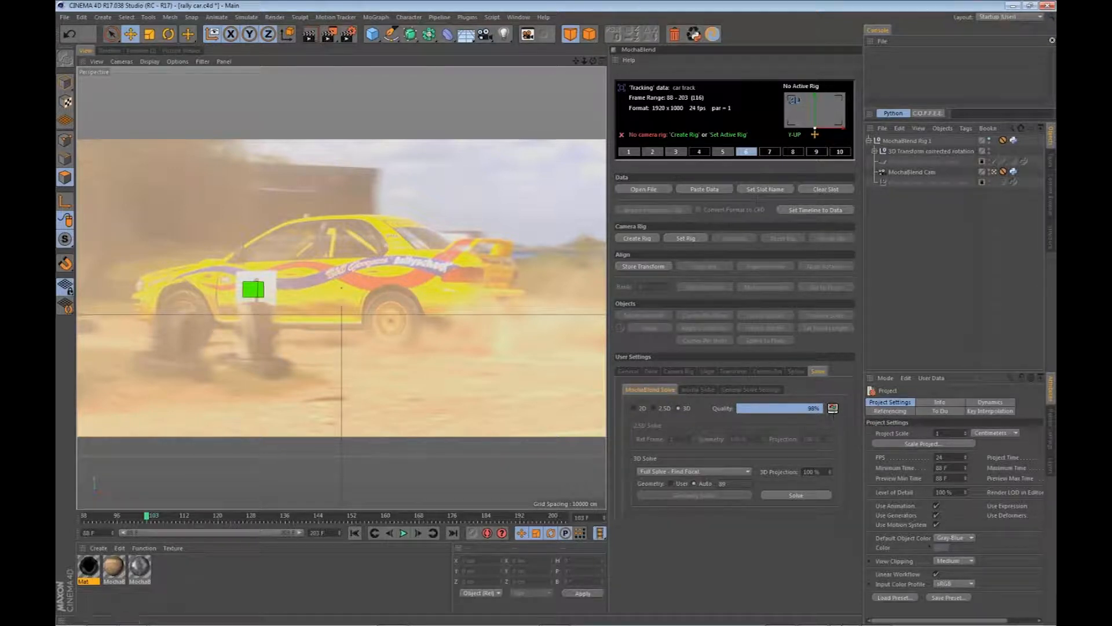
- Switch to mocha Pro and scrub the car track to frame 118 to review the planar surface on the door
mouse_move(813, 617)
left_click(813, 616)
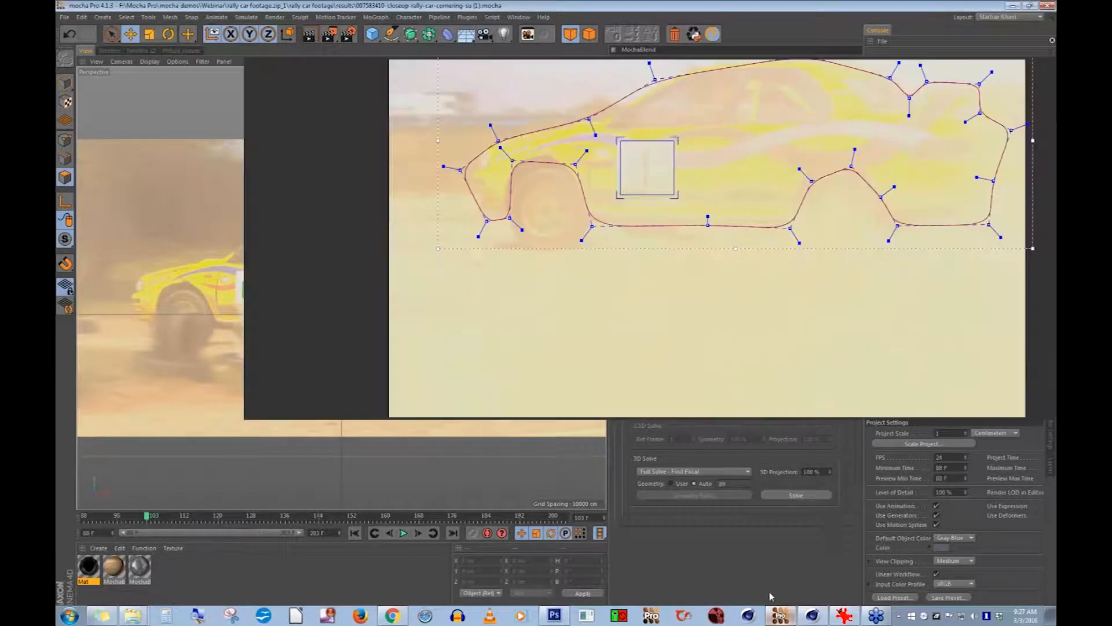
left_click_drag(246, 427, 458, 429)
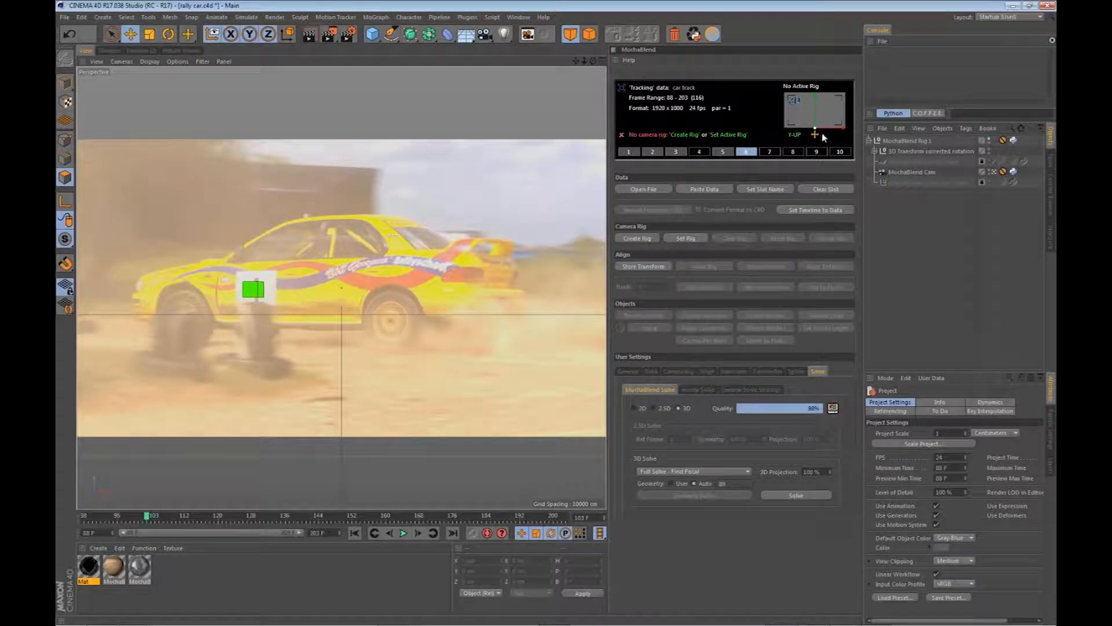
- Activate MochaBlend Rig 1 and inspect the 3D Transform corrected rotation null's motion path from outside the tracking camera
left_click(731, 136)
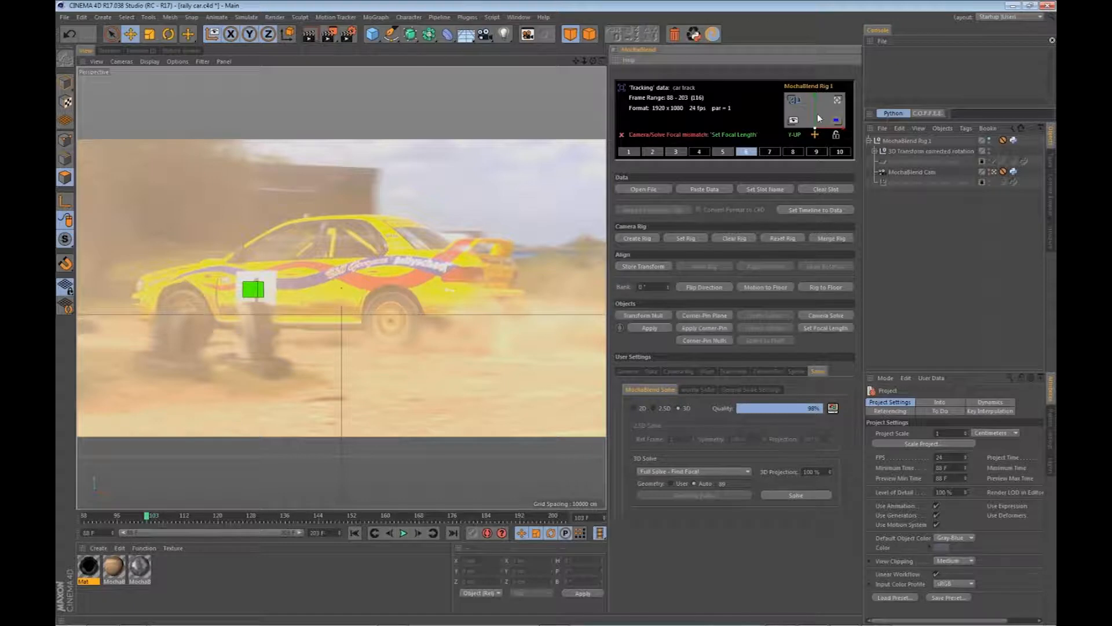
left_click(838, 104)
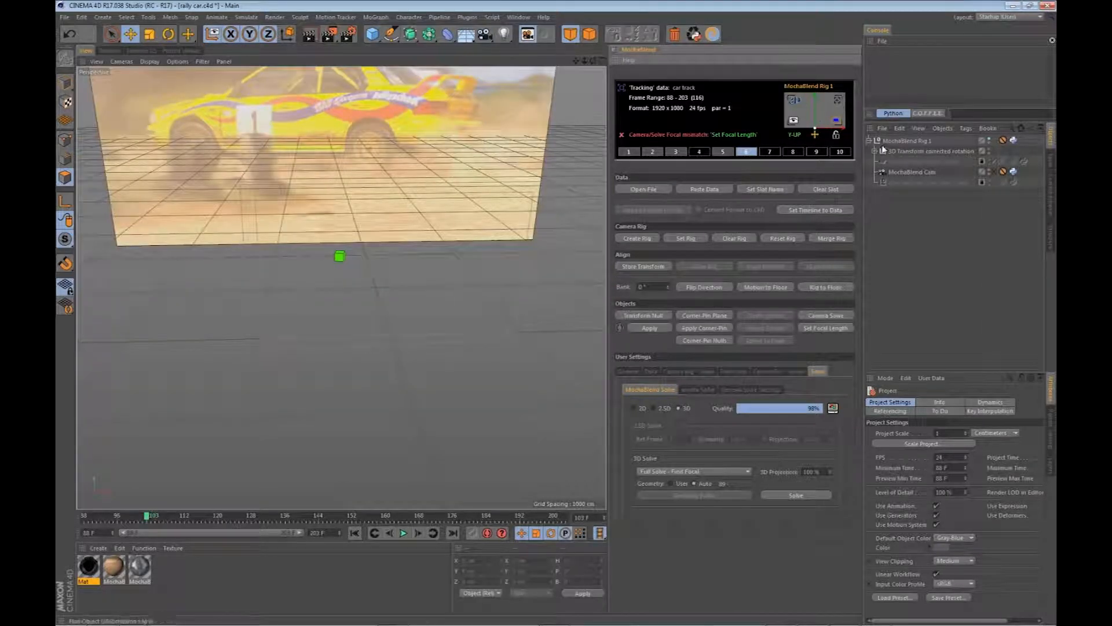
left_click(875, 151)
left_click(916, 152)
mouse_move(298, 349)
left_mouse_down()
mouse_move(323, 369)
mouse_move(311, 360)
left_mouse_up()
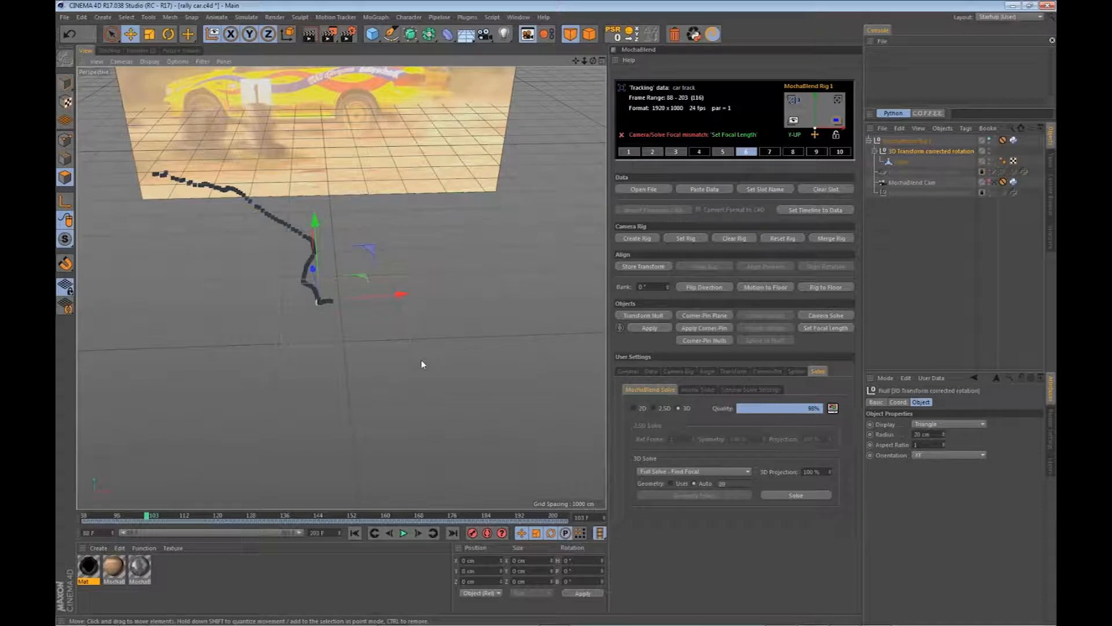
- Switch back to the mocha Pro project containing the car track
mouse_move(849, 623)
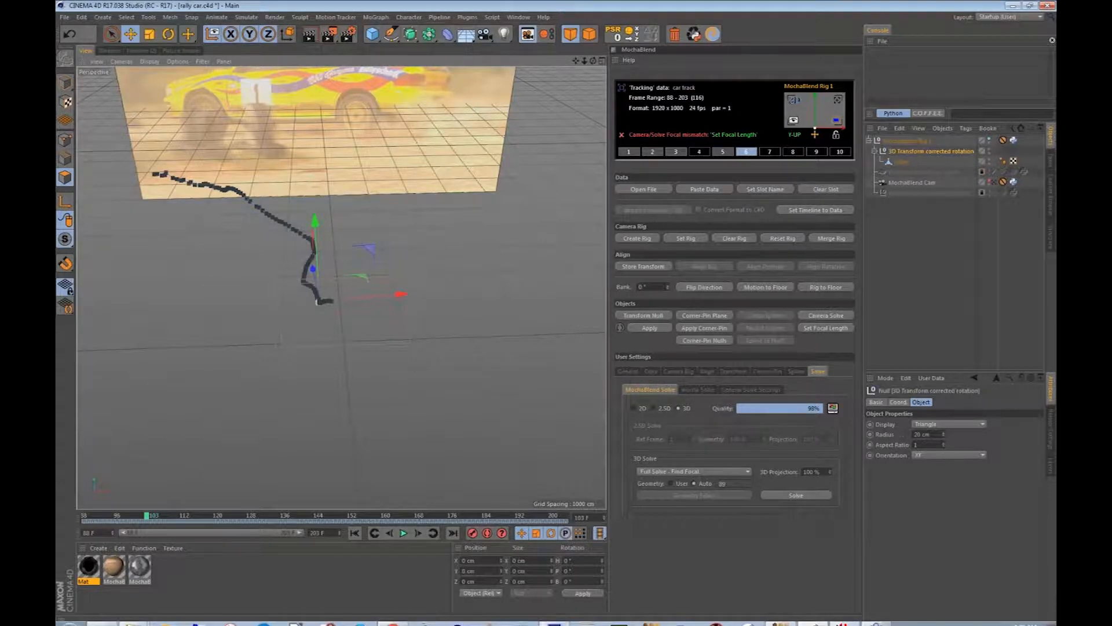
mouse_move(786, 621)
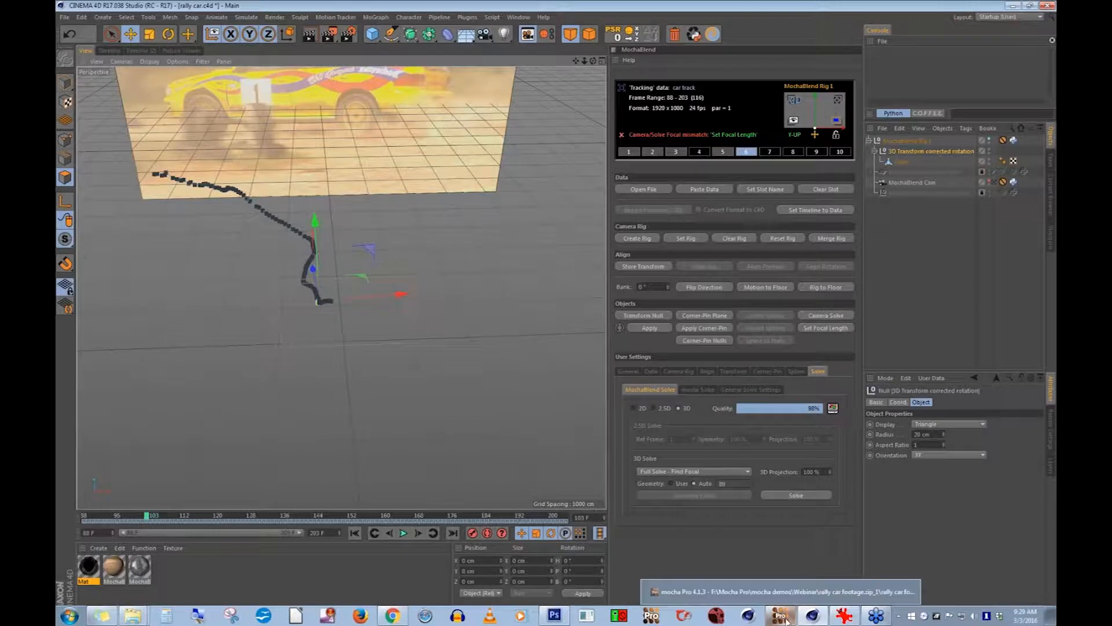
left_click(787, 621)
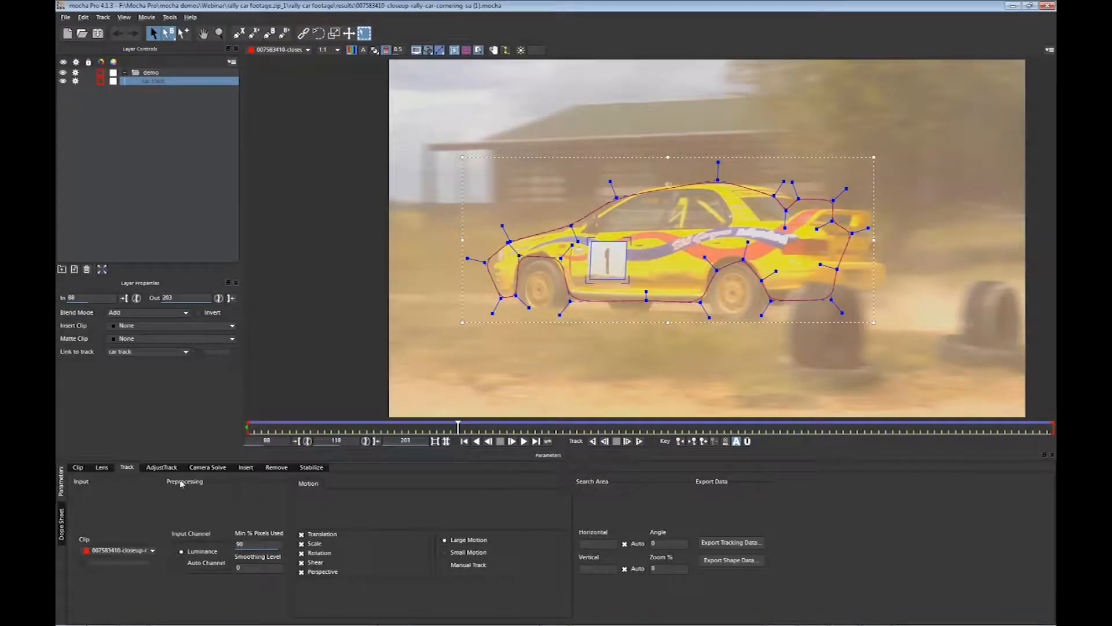
- Show the AdjustTrack settings for the car track layer and scrub the timeline to examine the planar surface on the door number
left_click(162, 468)
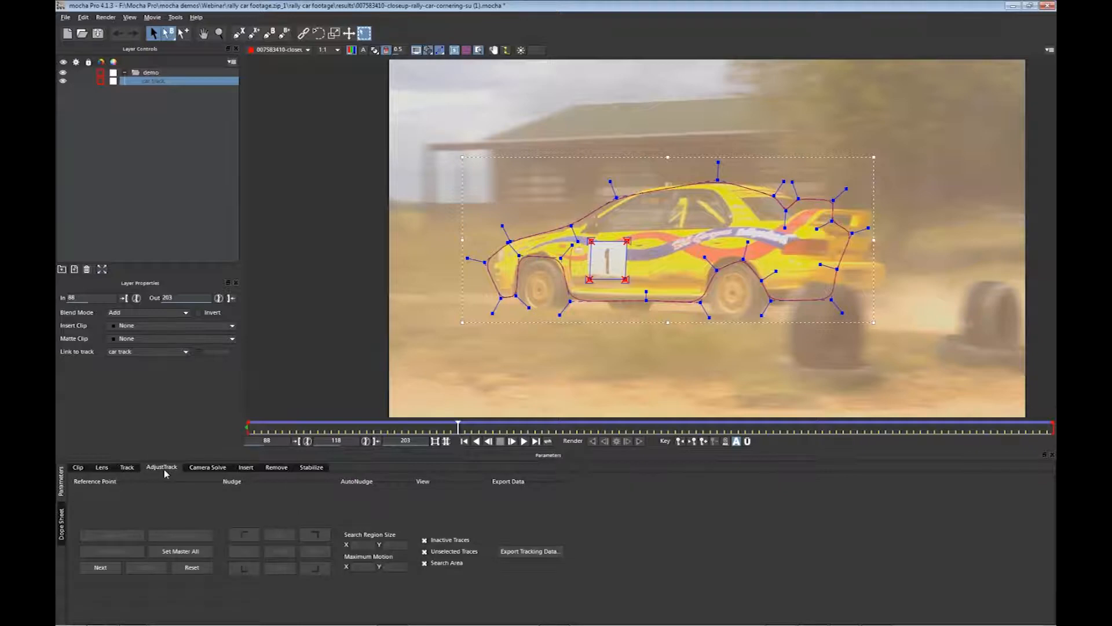
left_click_drag(458, 427, 352, 426)
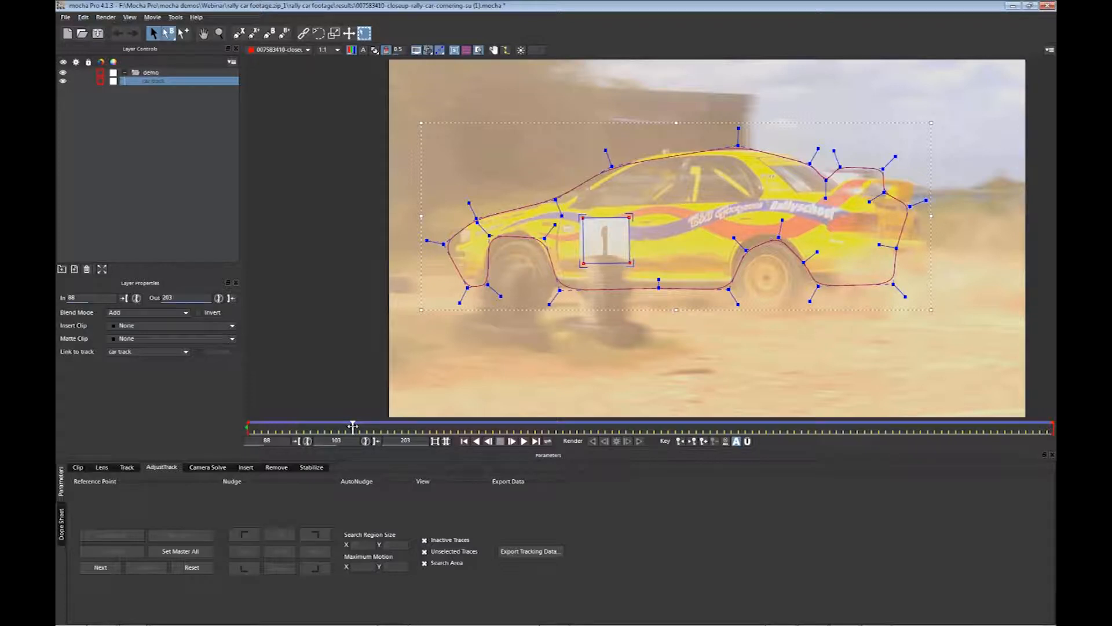
left_click_drag(353, 426, 439, 447)
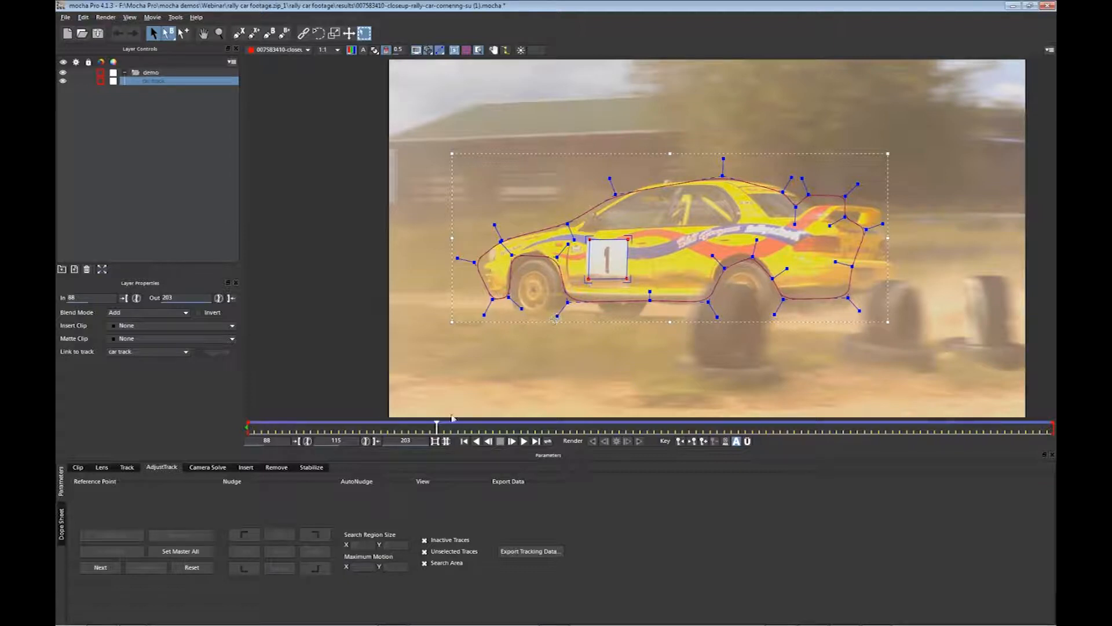
left_click_drag(438, 427, 463, 423)
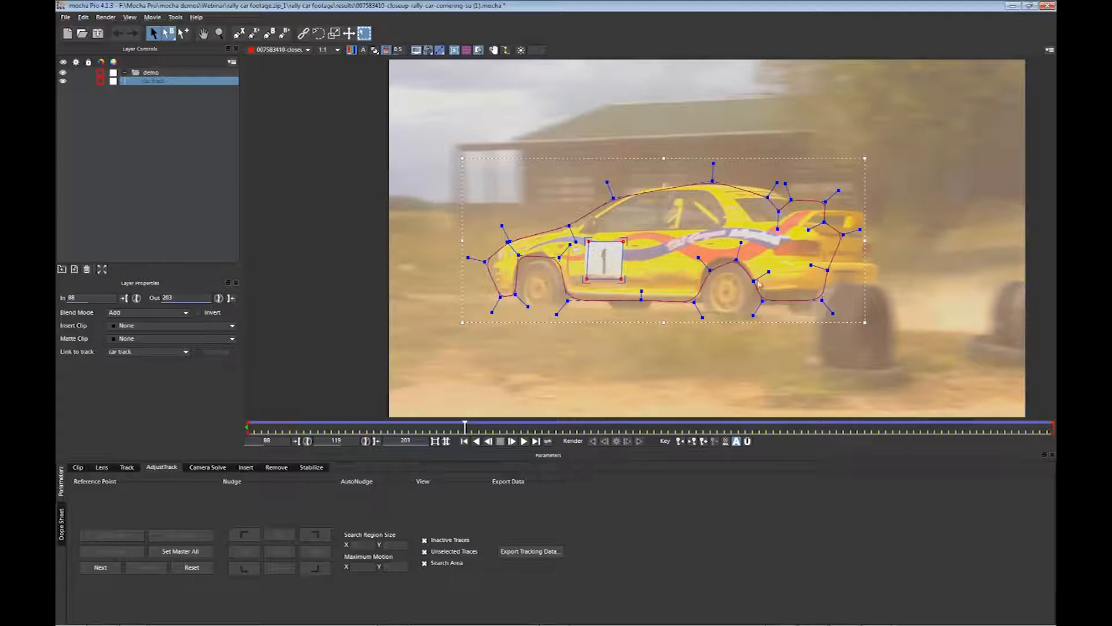
- Switch to Cinema 4D, examine the tracked null's 3D motion path in perspective and look through the MochaBlend camera
left_click(1012, 5)
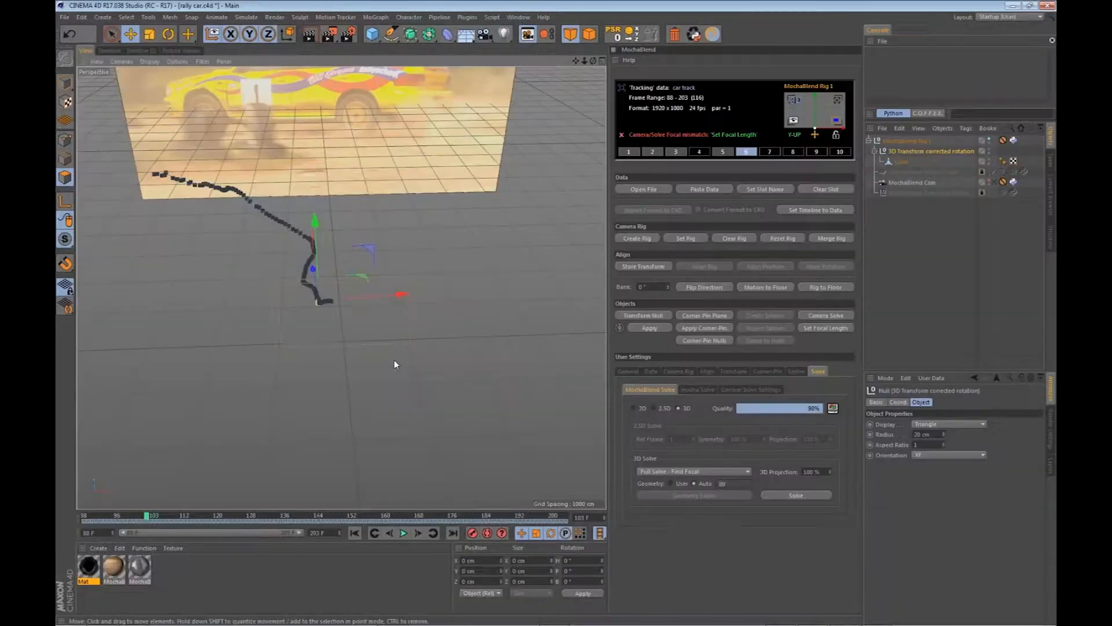
scroll(395, 360, "down", 3)
scroll(309, 288, "down", 2)
scroll(260, 124, "up", 4)
mouse_move(293, 248)
left_mouse_down()
mouse_move(305, 229)
mouse_move(292, 222)
mouse_move(289, 268)
left_mouse_up()
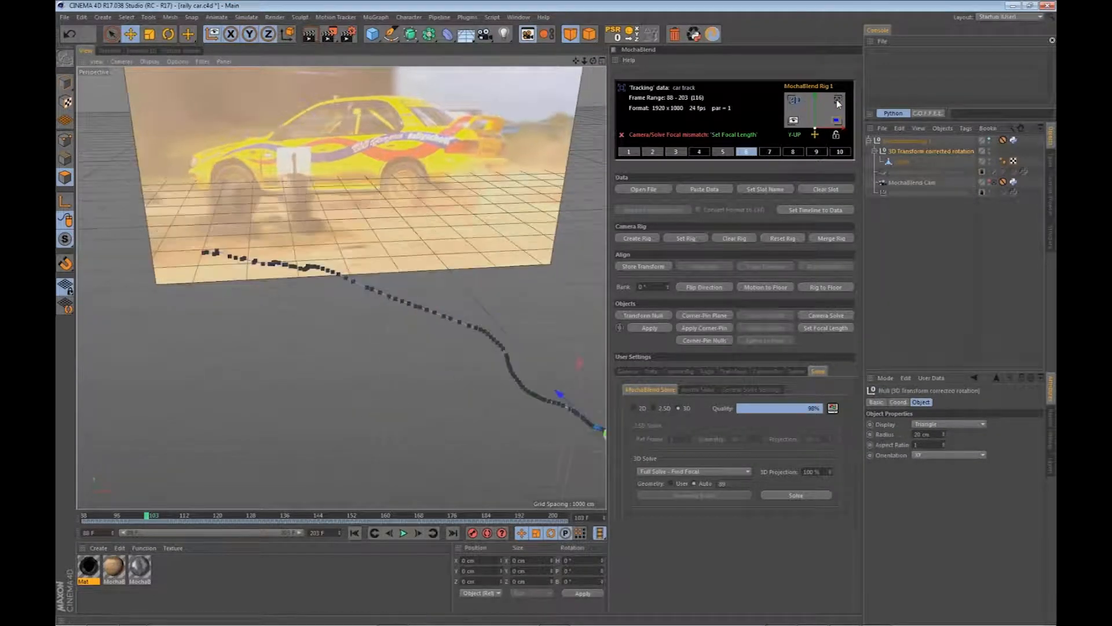
left_click(838, 99)
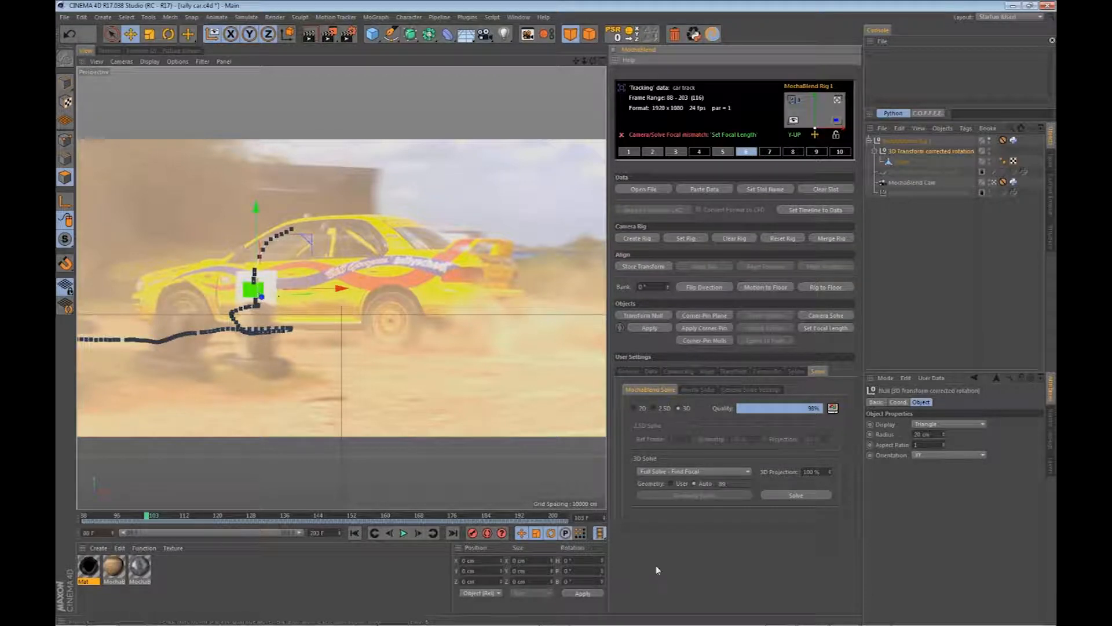
- Switch back to mocha Pro and open the recent project ROTO_Medieval_Girl_Riding_Horse_LP_Camera_Solve_02.mocha, discarding the rally car changes
mouse_move(793, 622)
left_click(782, 618)
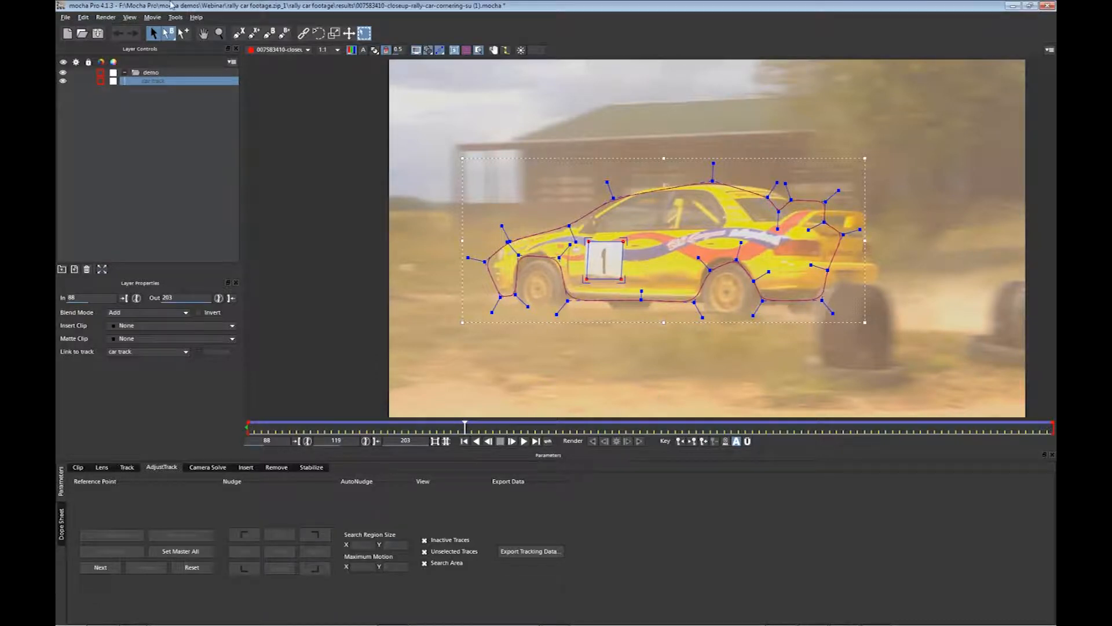
left_click(65, 18)
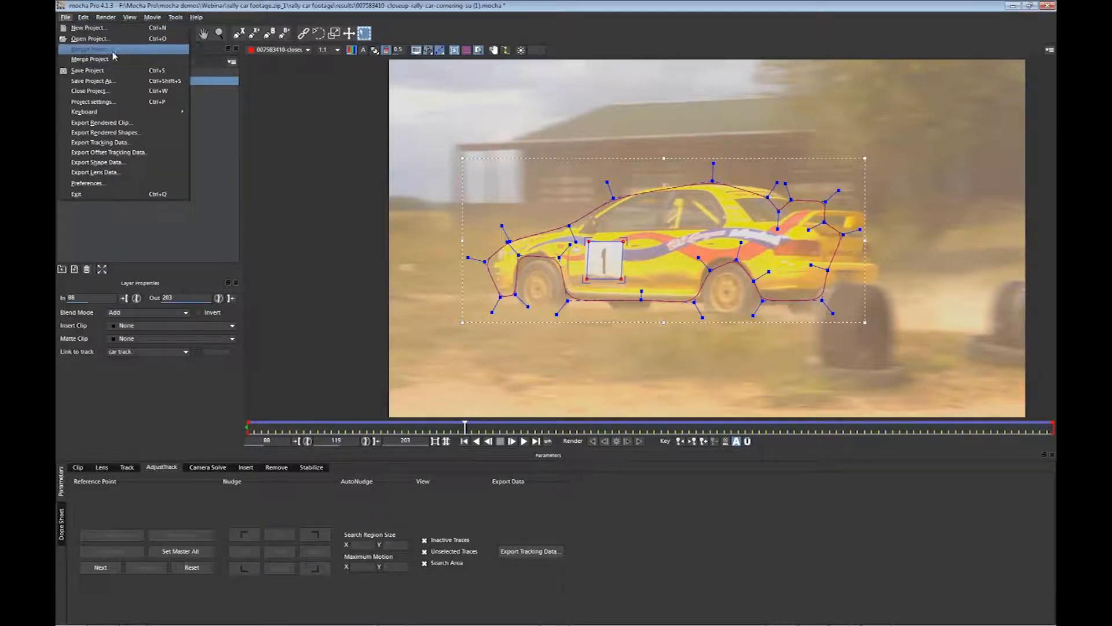
mouse_move(116, 50)
left_click(265, 70)
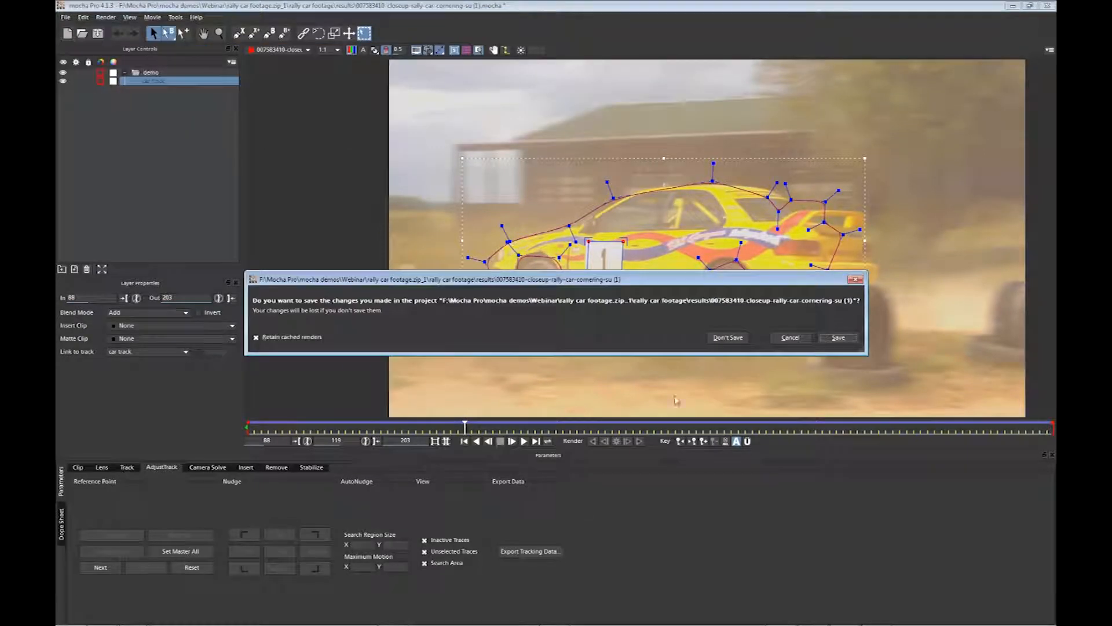
left_click(728, 338)
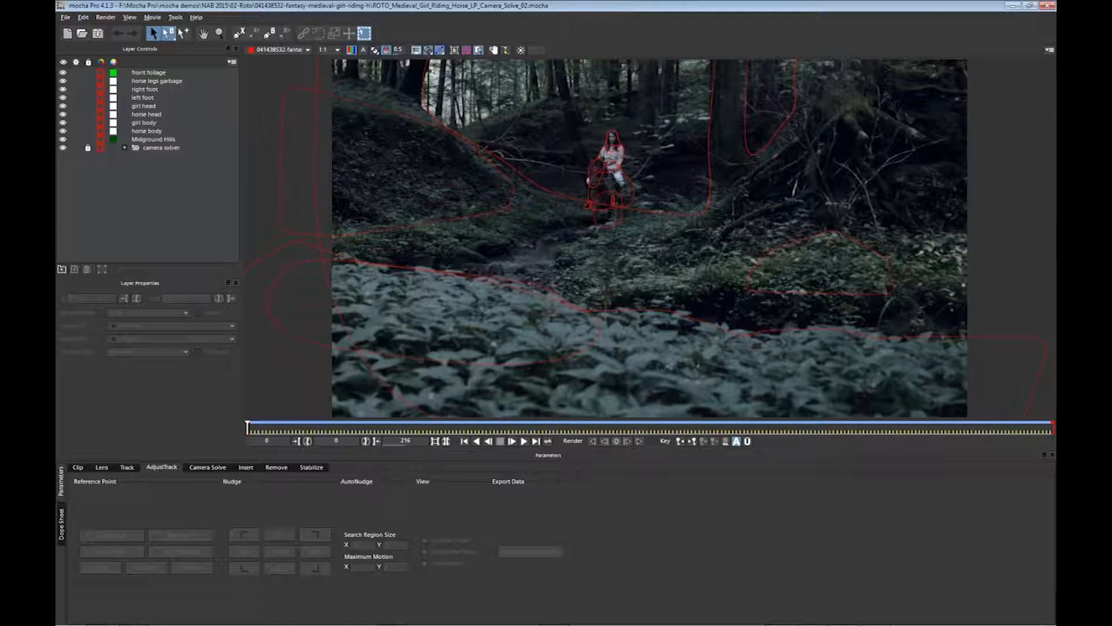
- Scrub the horse-riding clip and examine the camera solver group's MGD foliage, FGD foliage and left ridge layers and the camera solve settings
mouse_move(847, 623)
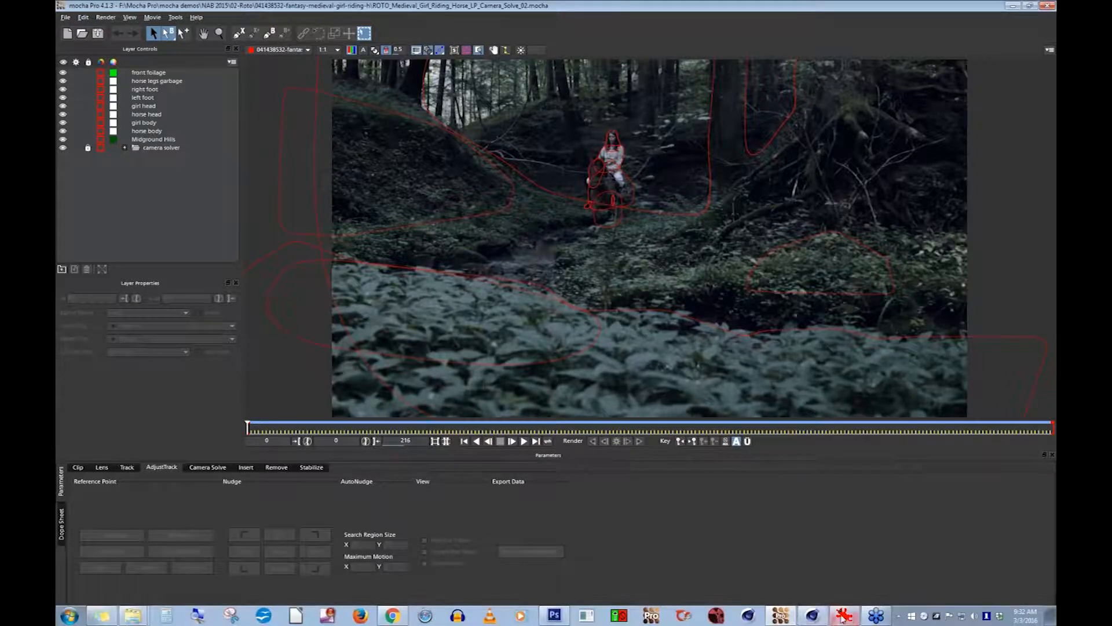
left_click(813, 621)
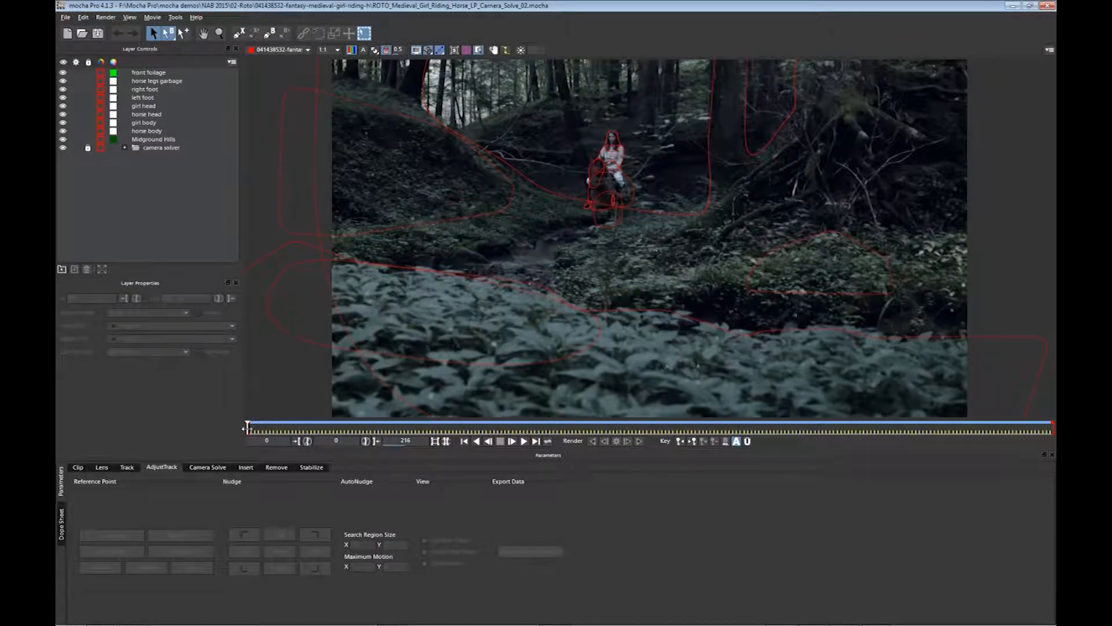
left_click_drag(260, 429, 759, 426)
left_click(124, 148)
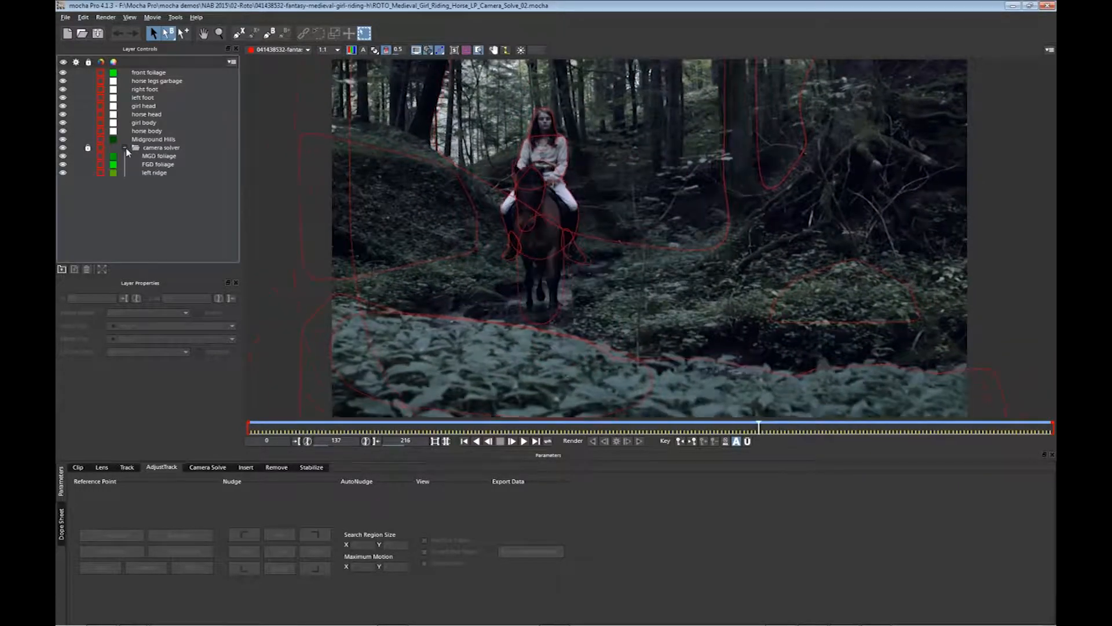
left_click(167, 158)
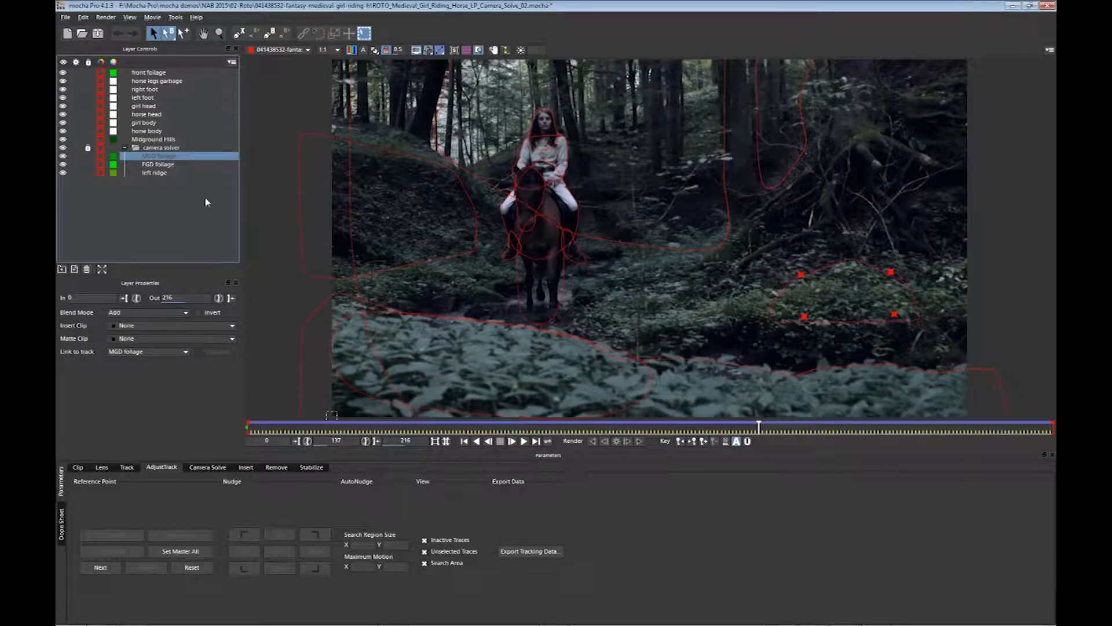
left_click(441, 50)
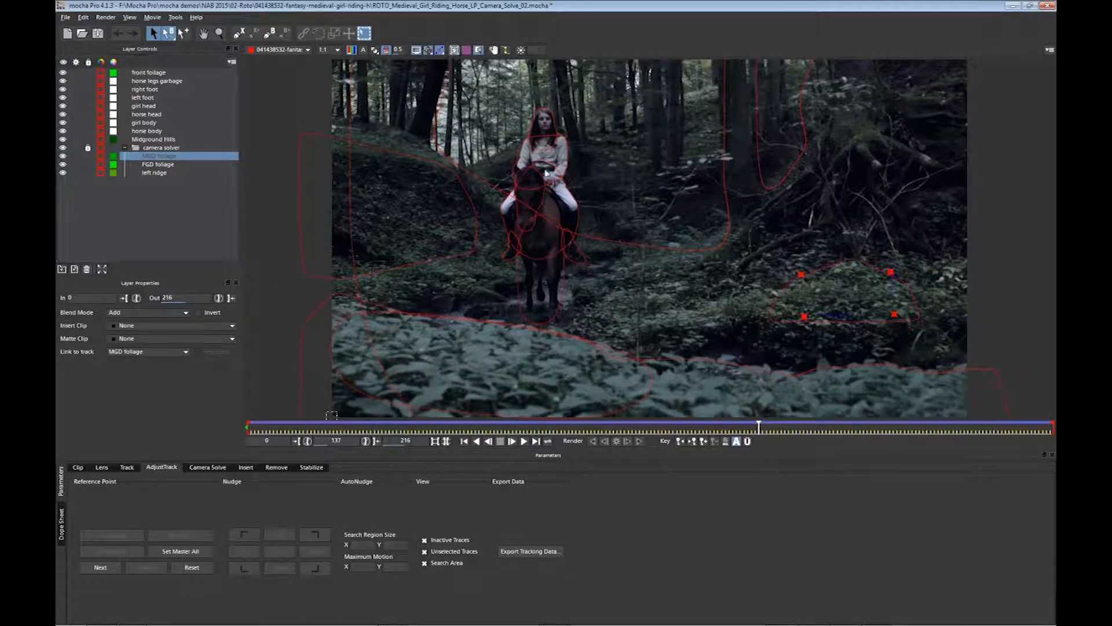
left_click(161, 173)
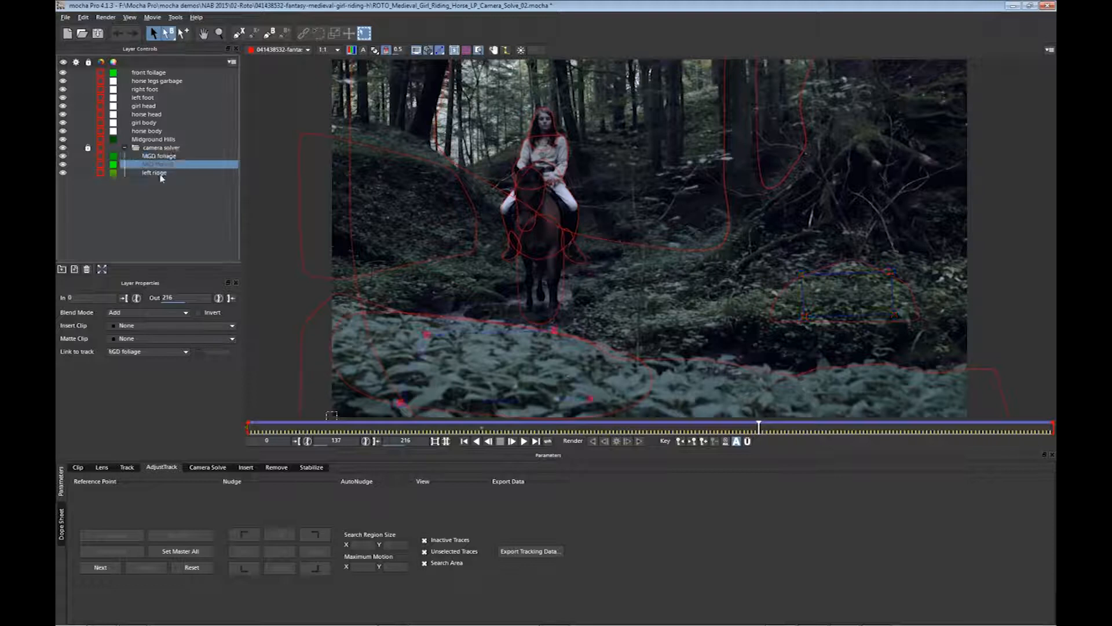
left_click(214, 468)
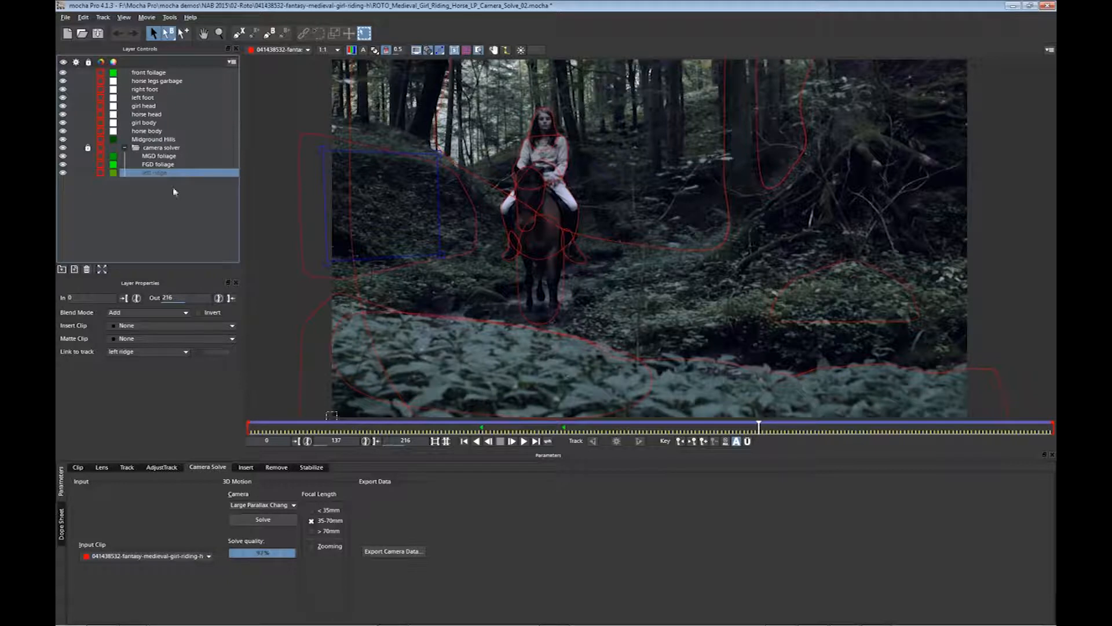
left_click(125, 148)
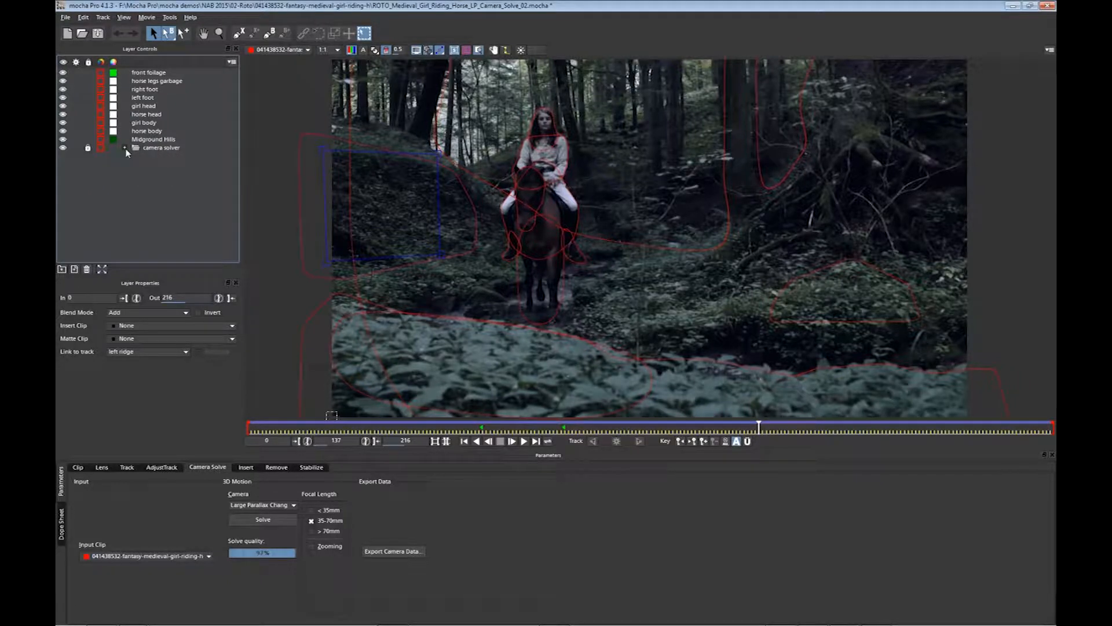
left_click(155, 197)
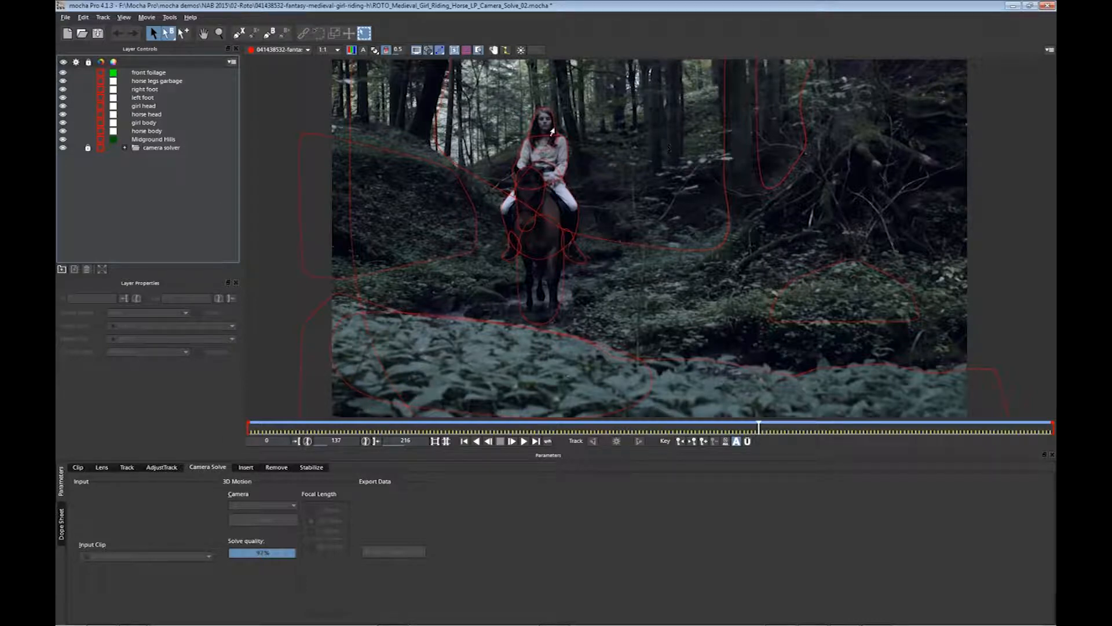
- Select the front foliage layer and scrub the timeline to check how its roto shape follows the plants
left_click(149, 75)
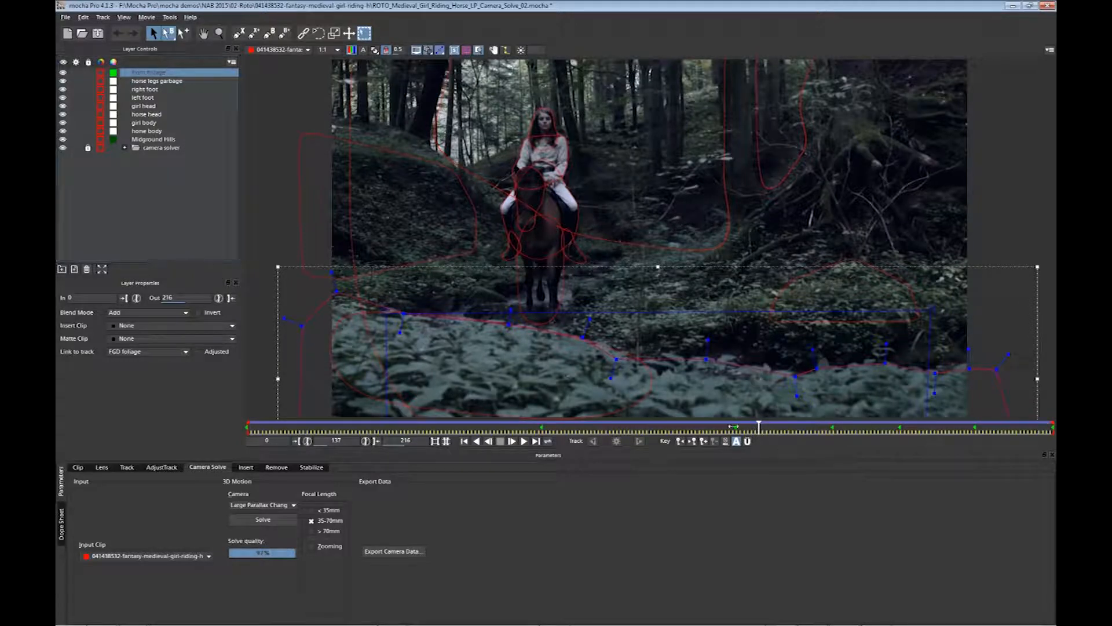
left_click_drag(726, 427, 556, 425)
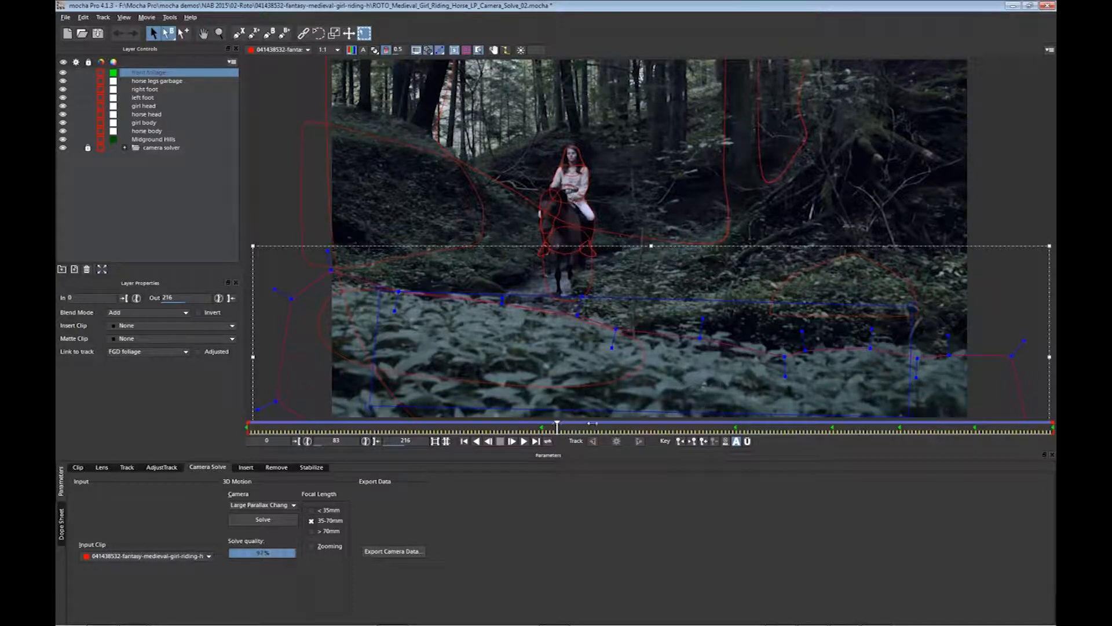
left_click_drag(592, 423, 748, 423)
- Export the selected front foliage layer as MochaBlend shape data to the clipboard
left_click(127, 467)
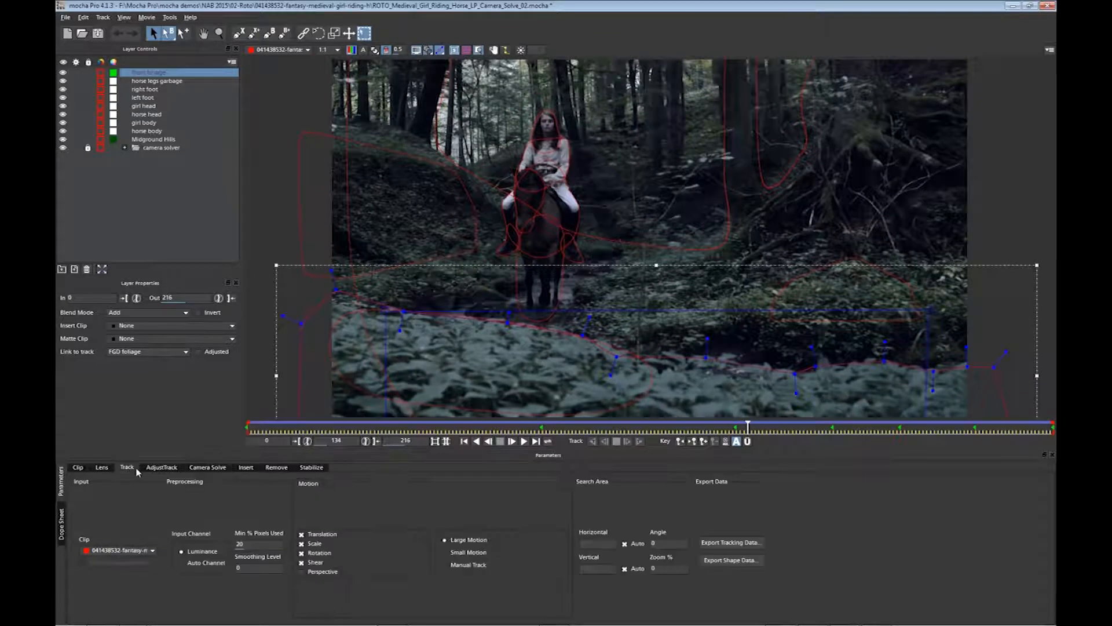
left_click(739, 560)
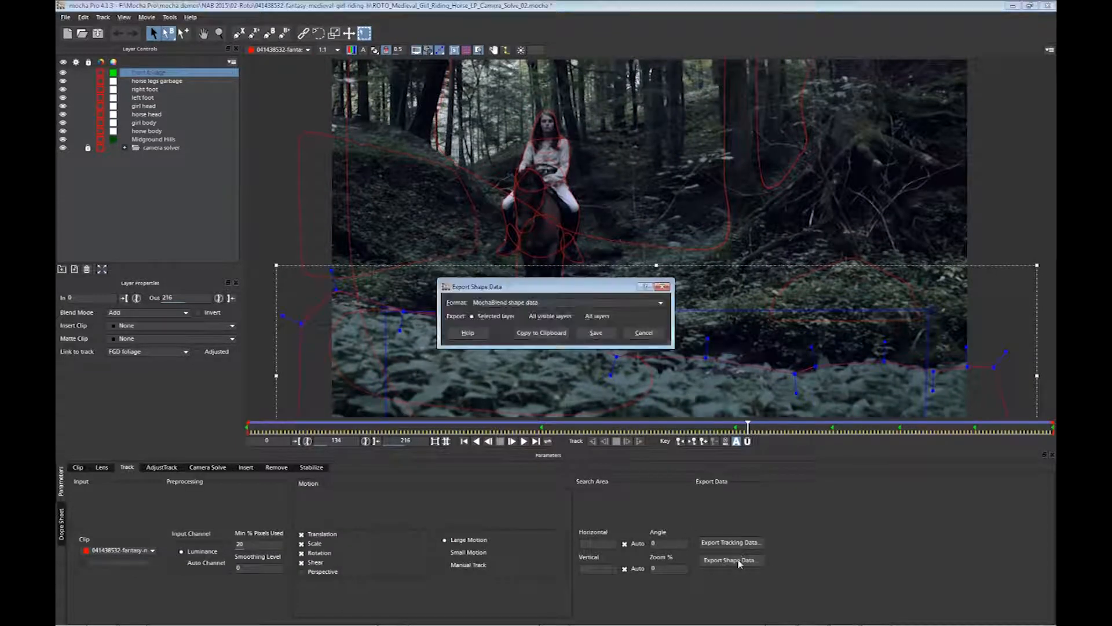
left_click(541, 335)
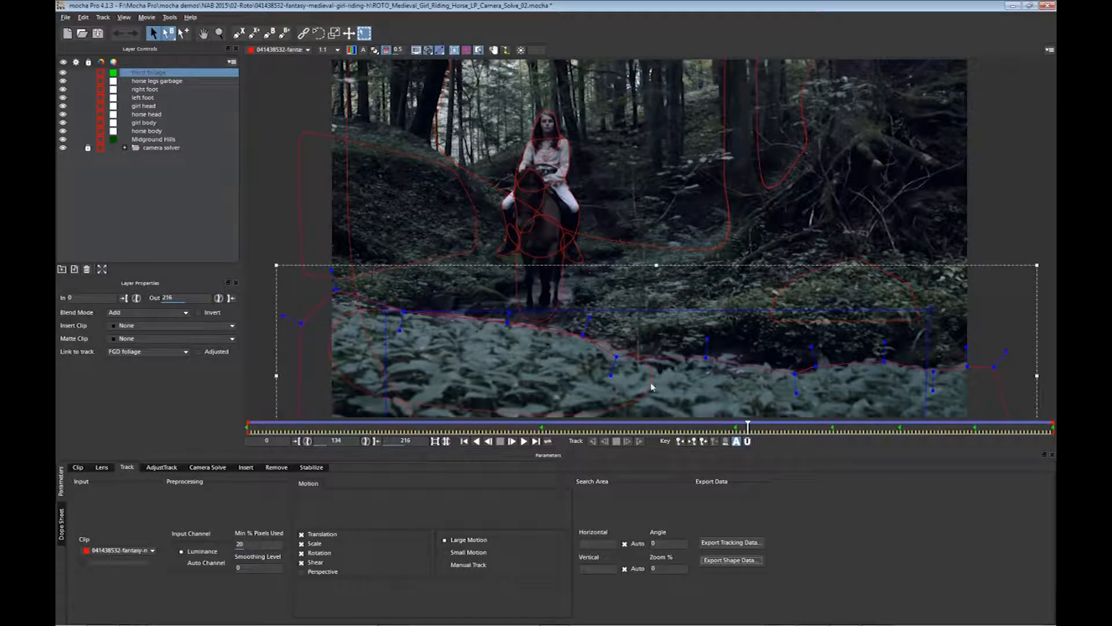
- Export all visible layers as MochaBlend shape data to the clipboard
left_click(743, 560)
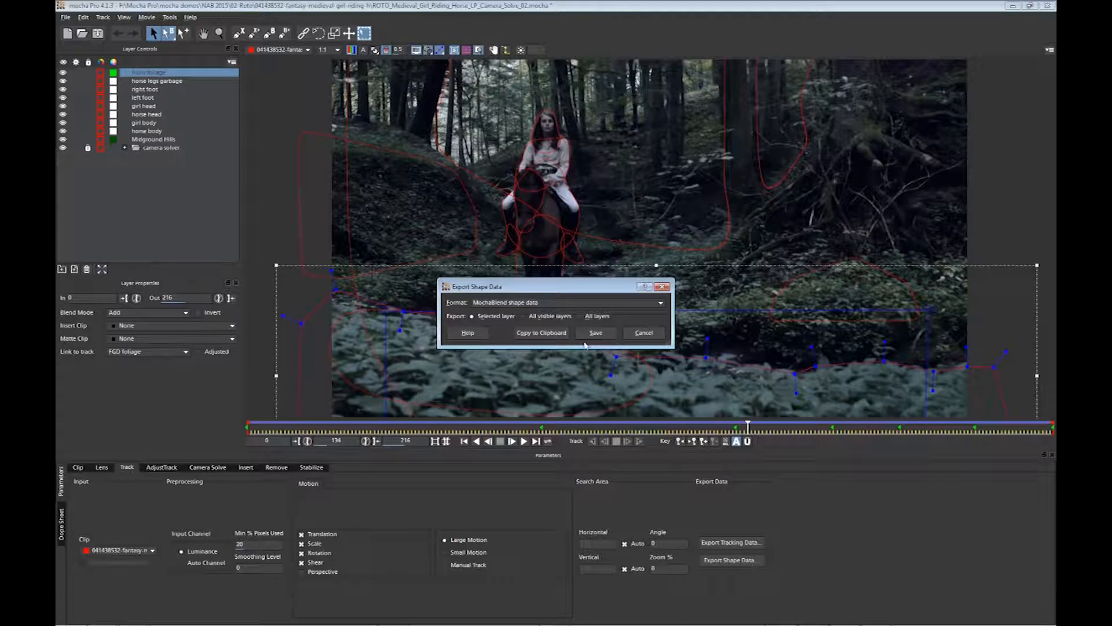
left_click(524, 317)
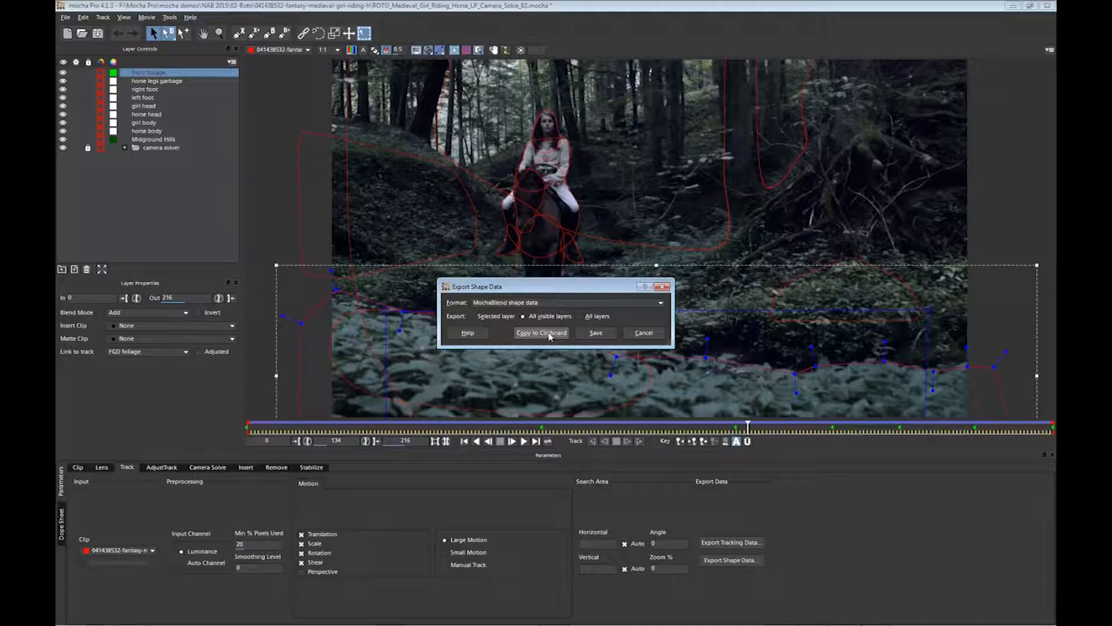
left_click(549, 334)
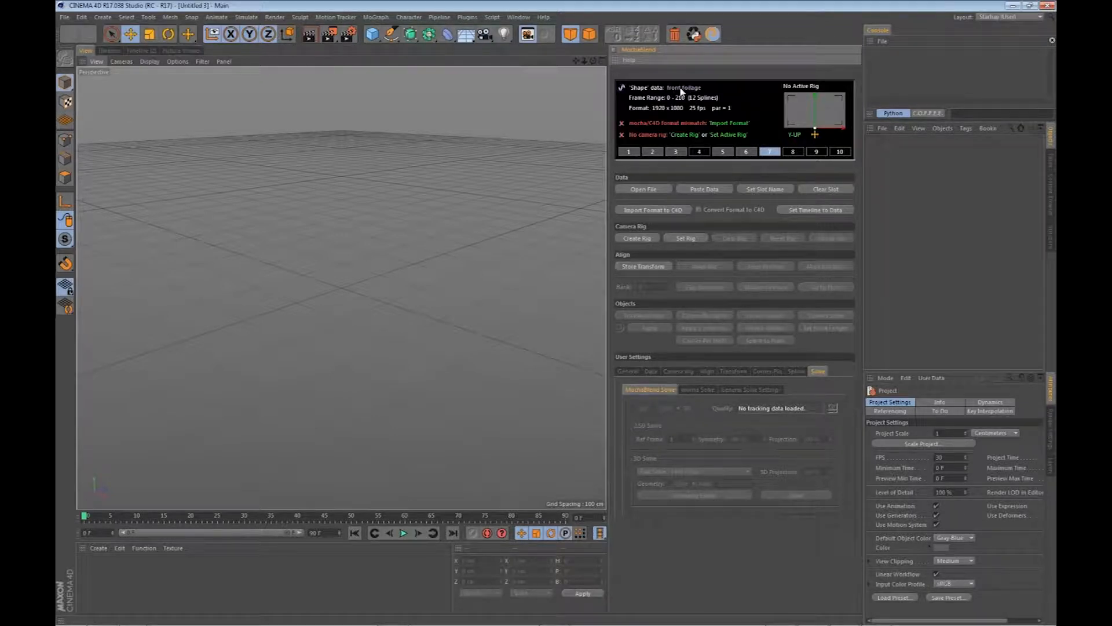
- Match the Cinema 4D project format and timeline to the loaded shape data and create a MochaBlend camera rig
left_click(739, 124)
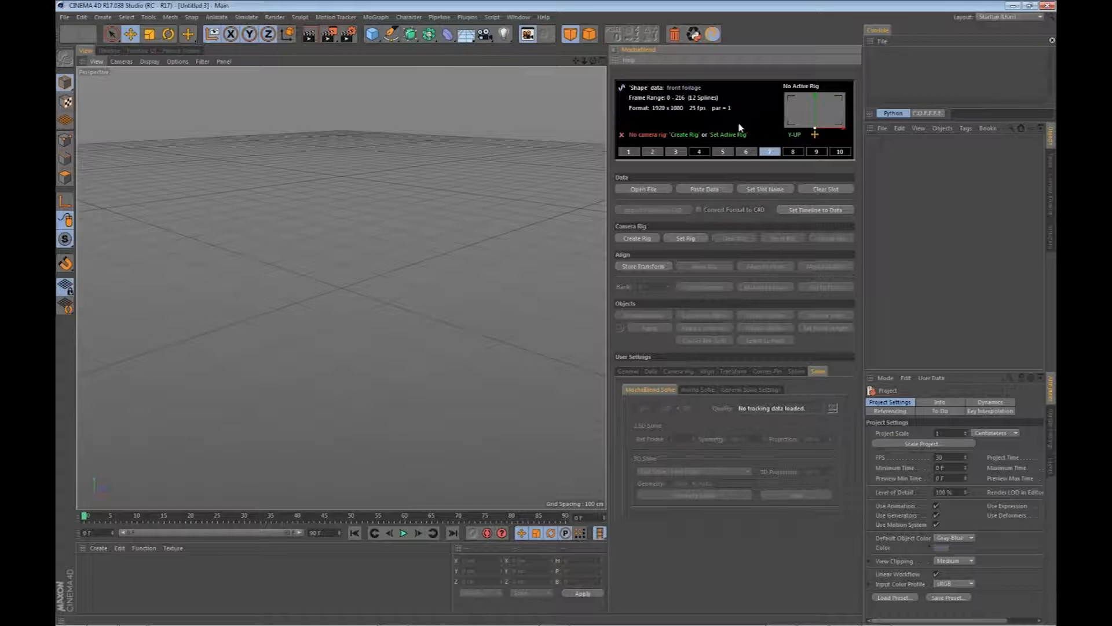
left_click(691, 138)
left_click_drag(347, 362, 294, 334)
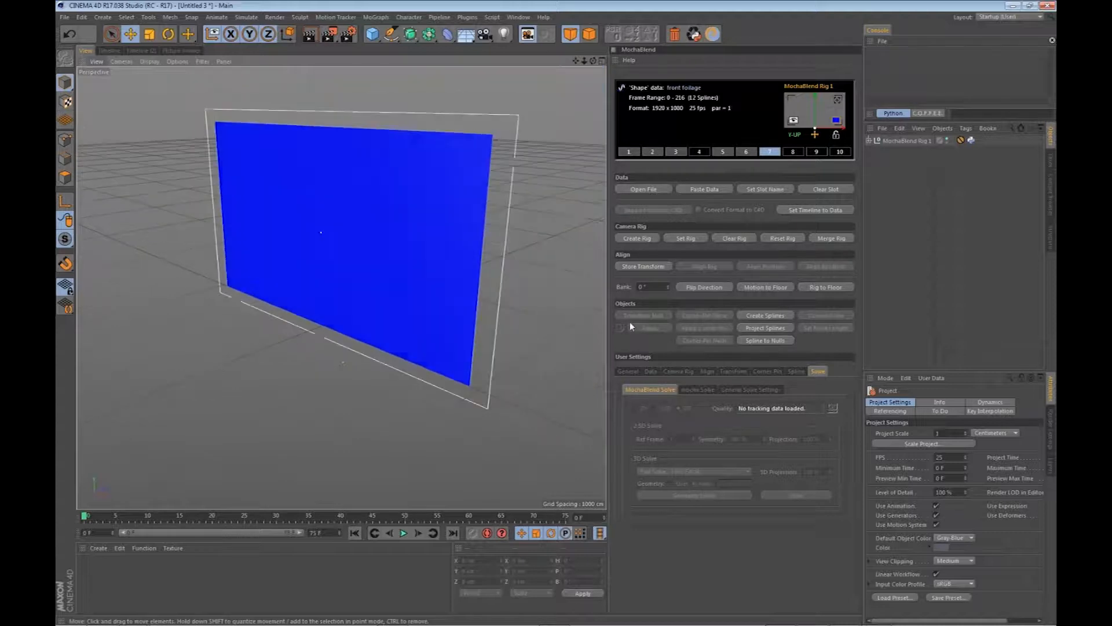
left_click(815, 209)
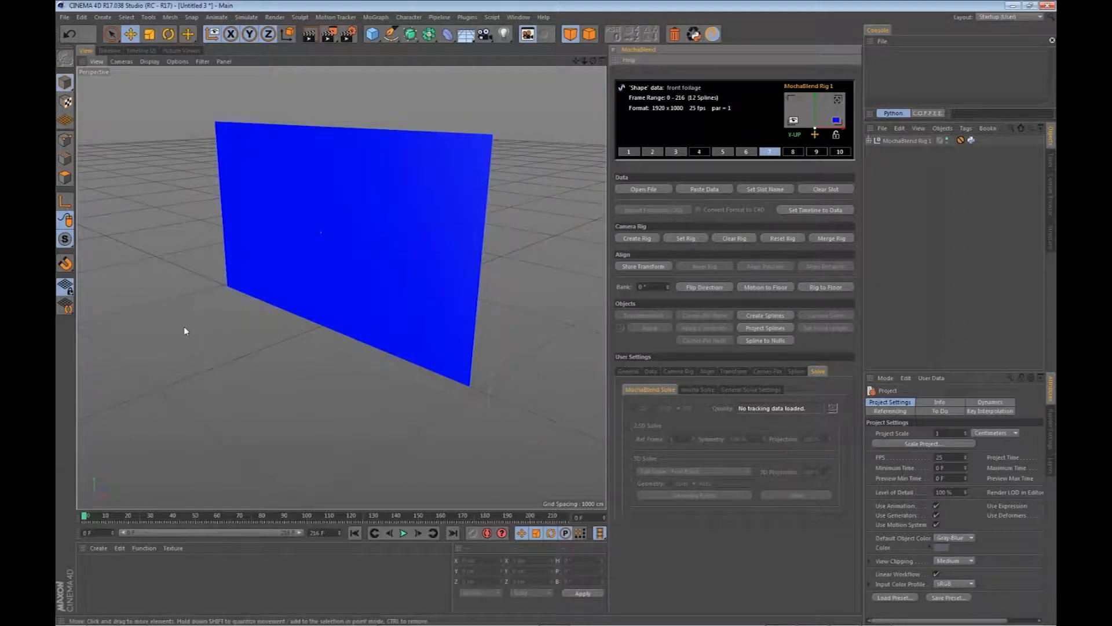
- Switch to the file browser's rally car footage window and browse the Mocha Pro folder for the horse-riding footage
mouse_move(225, 623)
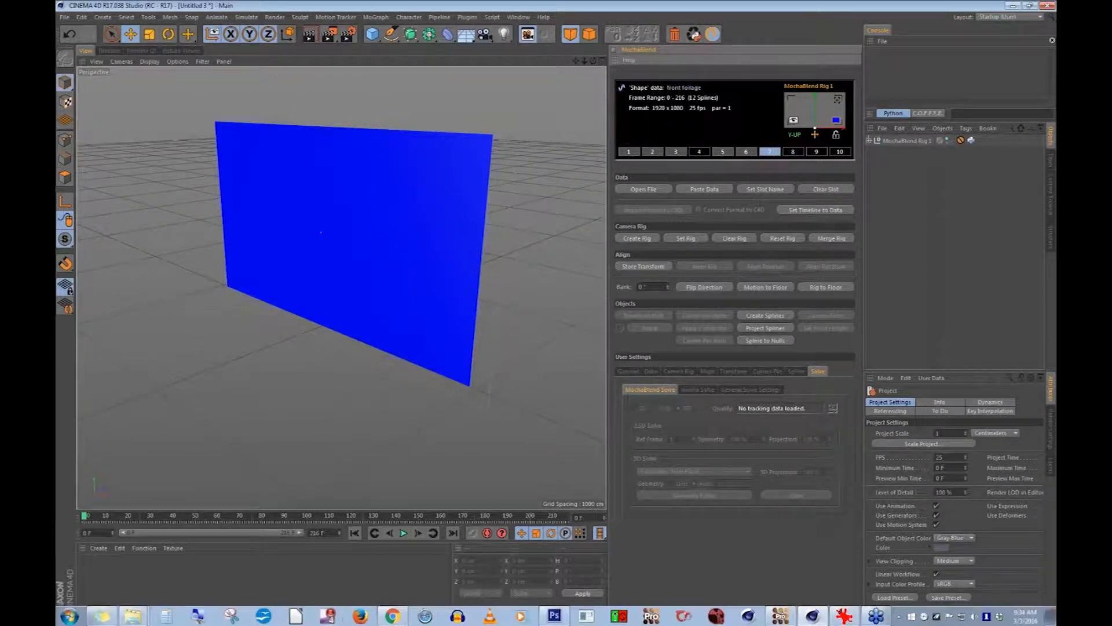
mouse_move(75, 623)
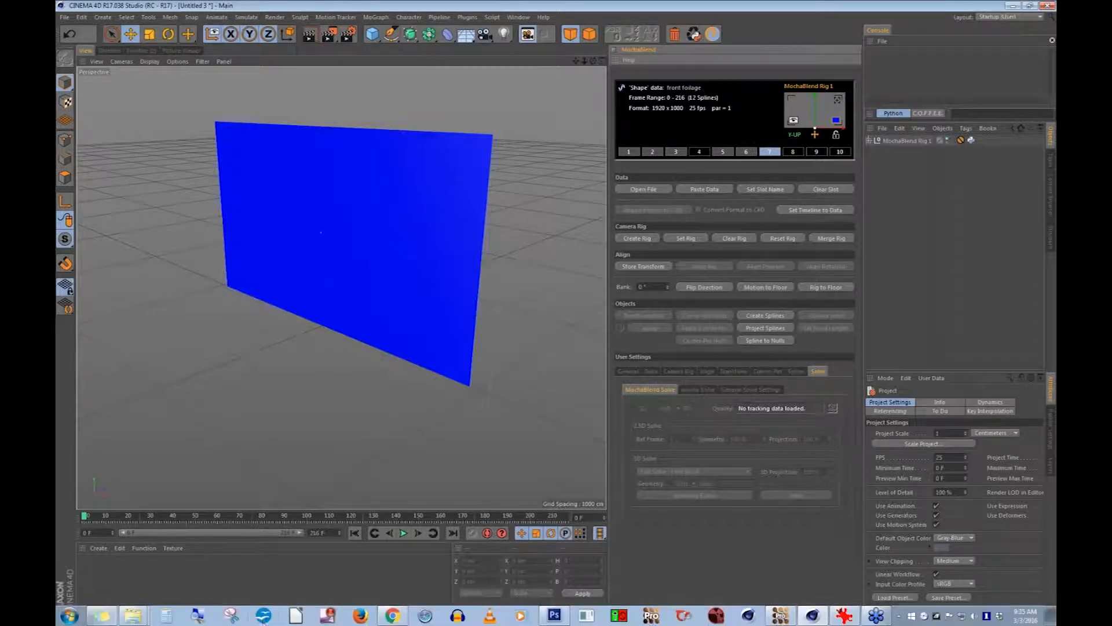
left_click(133, 615)
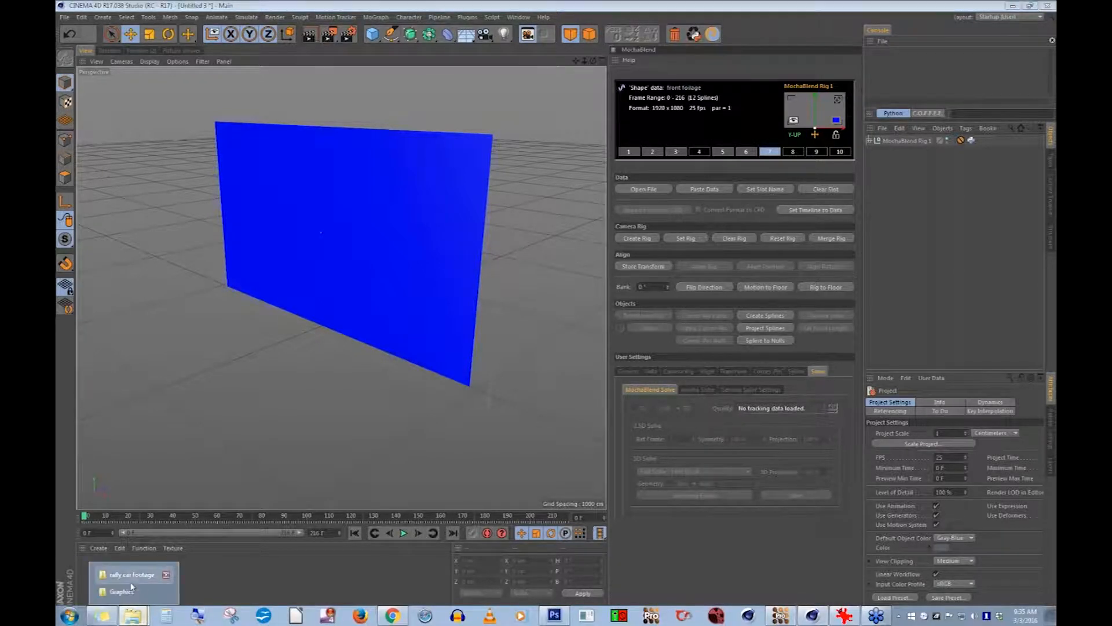
left_click(128, 575)
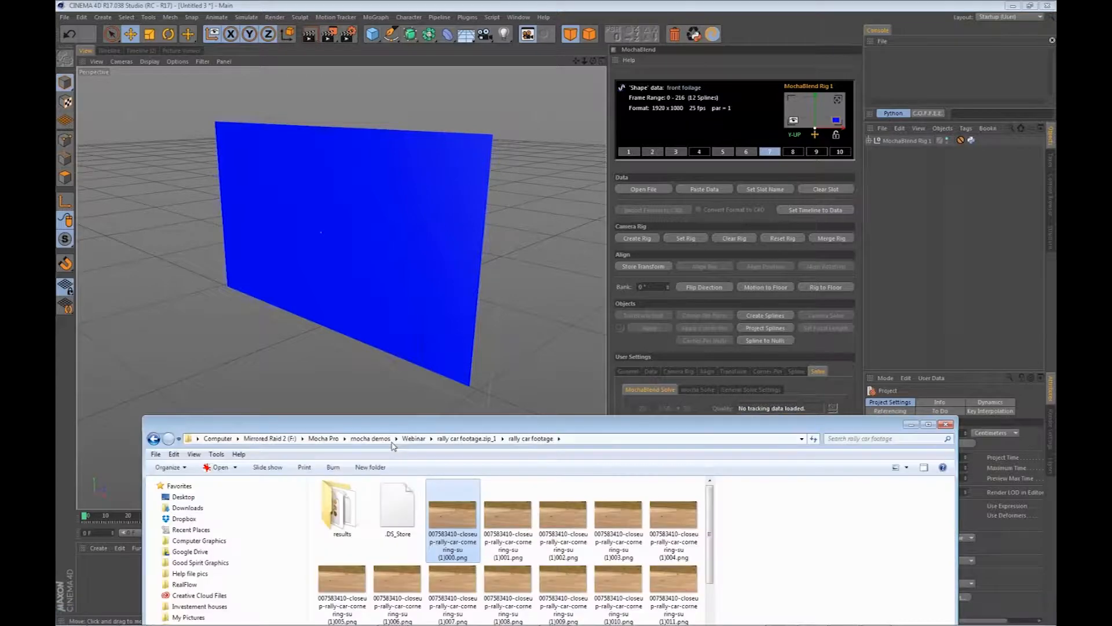
left_click_drag(393, 424, 288, 63)
left_click(284, 66)
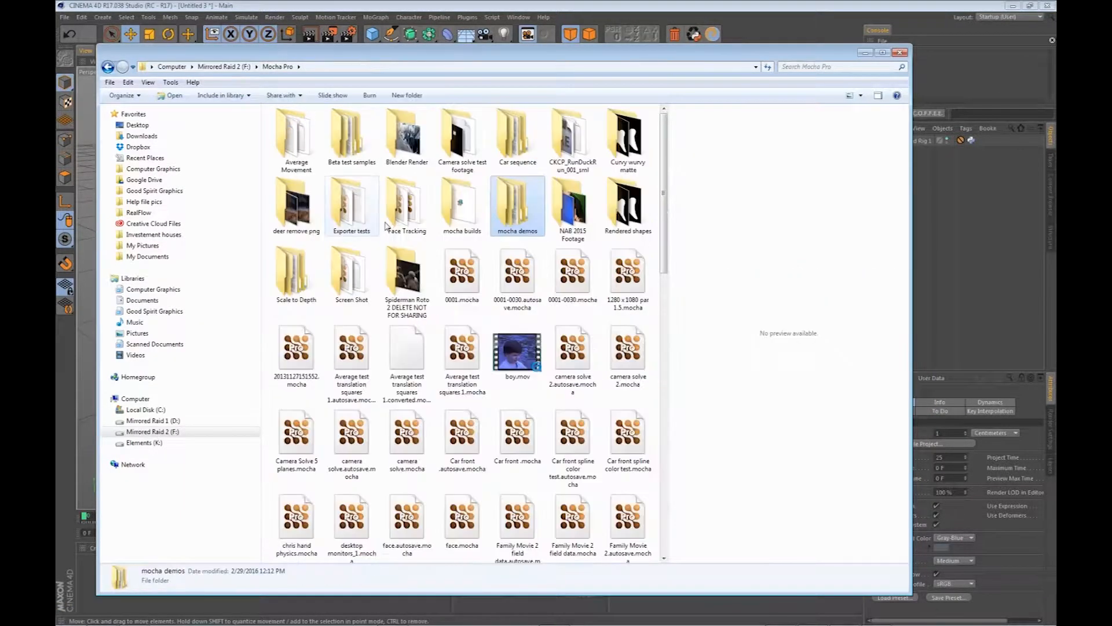
double_click(560, 202)
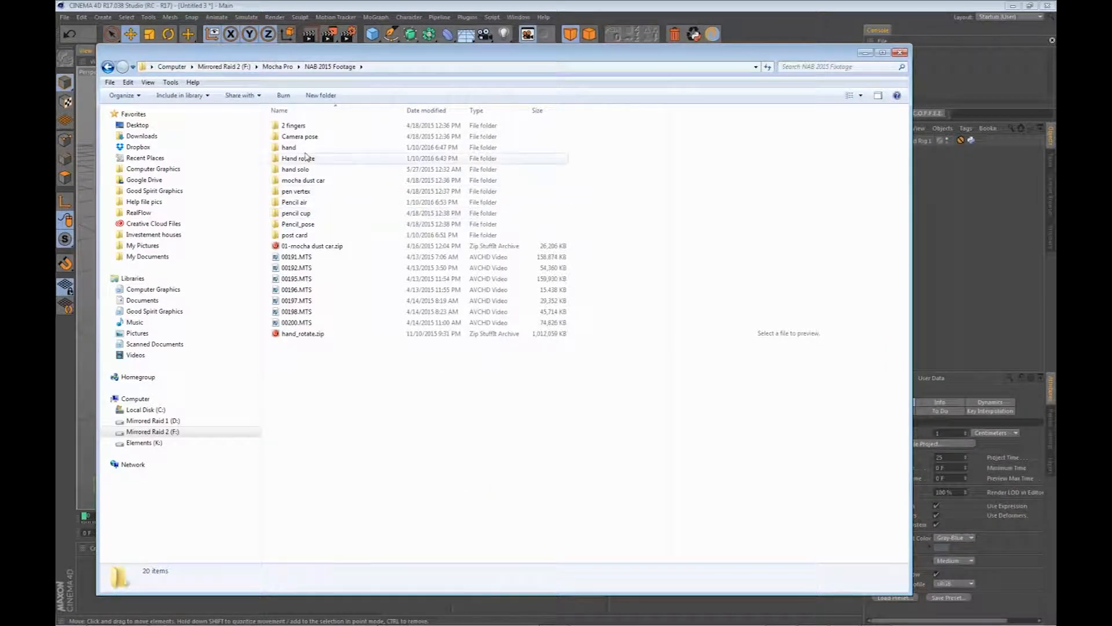
left_click(283, 68)
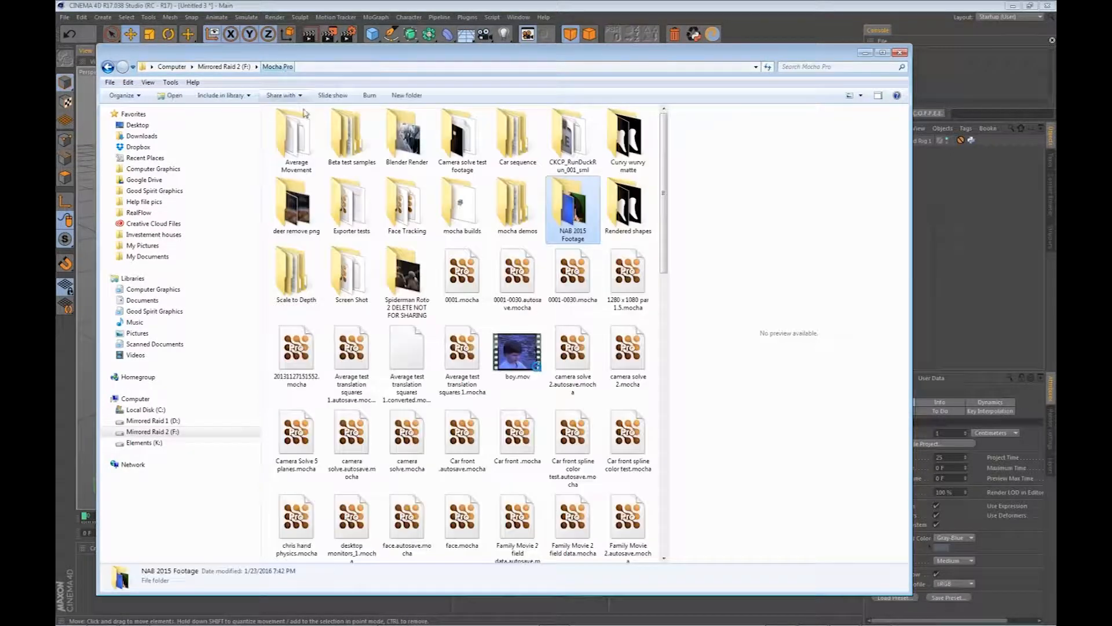
- Open the riding girl footage folder inside mocha demos, NAB 2015, 02-Roto, 041438532-fantasy-medieval-girl-riding-h
double_click(514, 216)
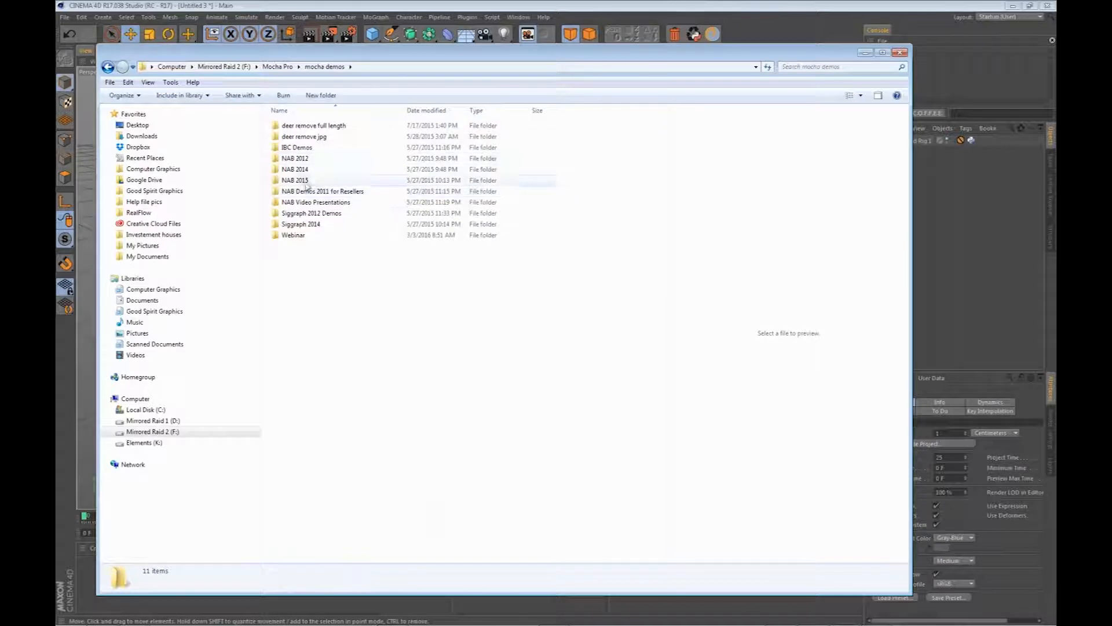
double_click(309, 180)
double_click(303, 129)
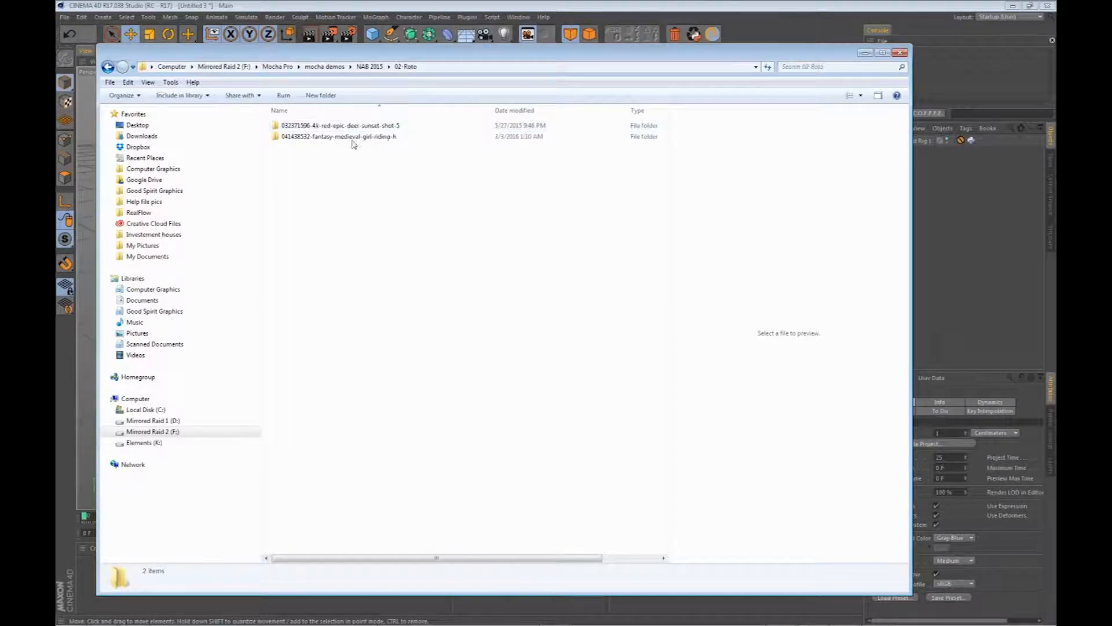
double_click(352, 137)
left_click(328, 127)
double_click(328, 126)
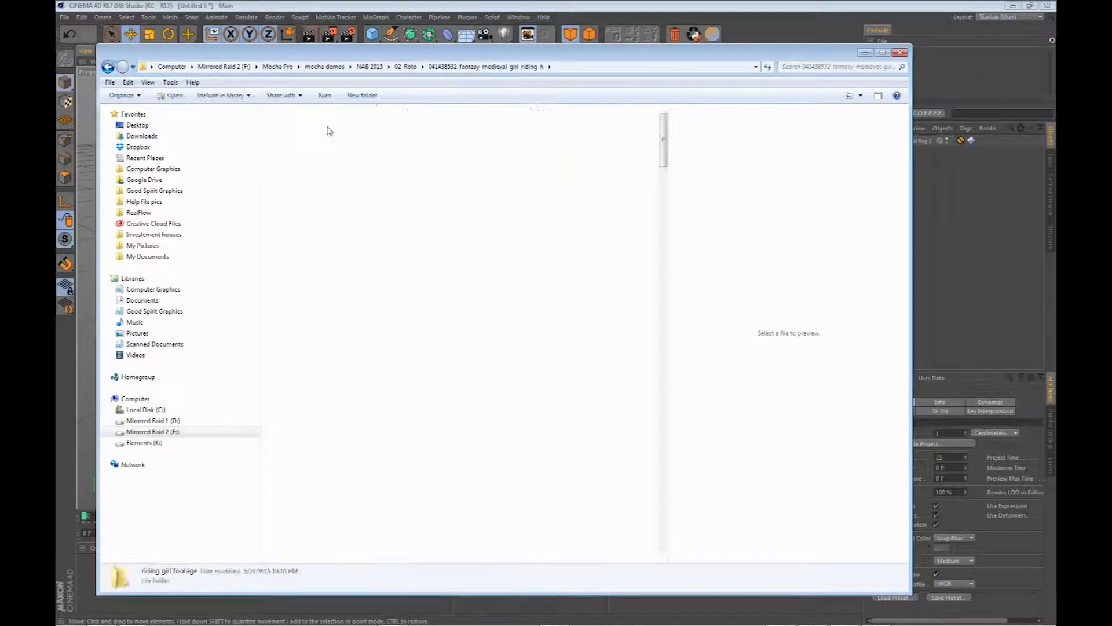
- Load the footage starting with frame 041438532-fantasy-medieval-girl-riding-h000.png onto the MochaBlend rig's movie screen
left_click_drag(349, 52, 405, 464)
left_click_drag(408, 554, 818, 99)
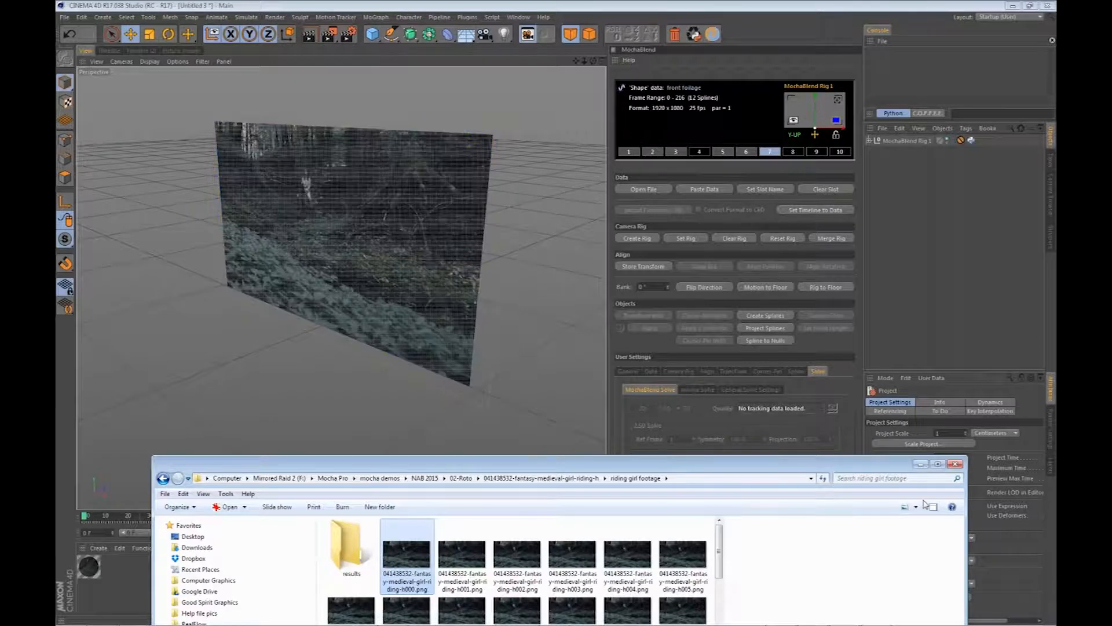
left_click(504, 410)
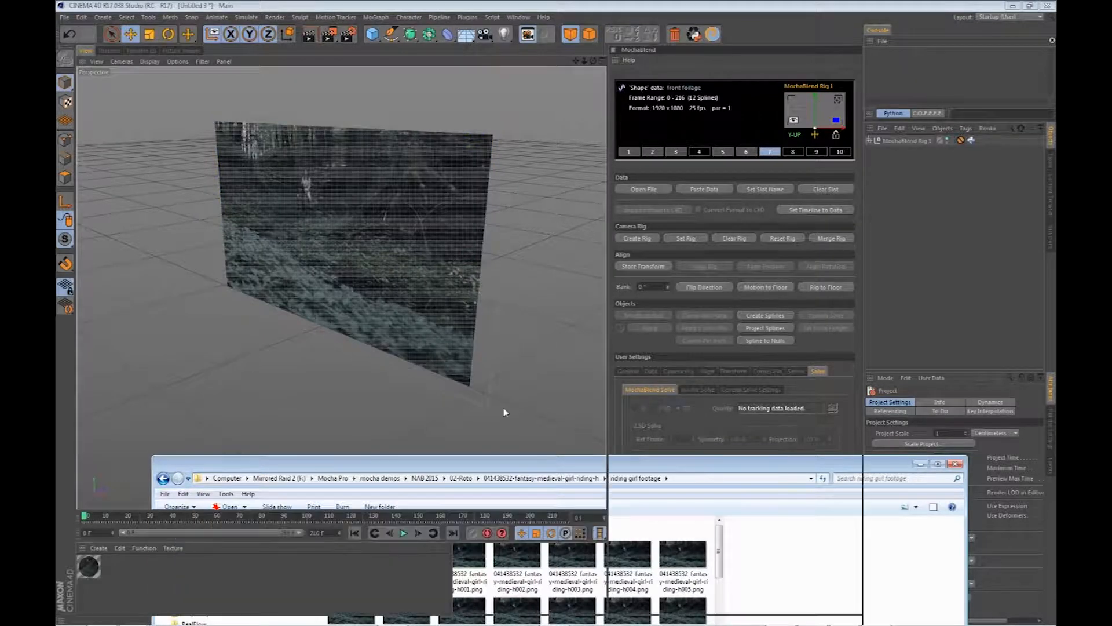
left_click_drag(337, 411, 453, 417)
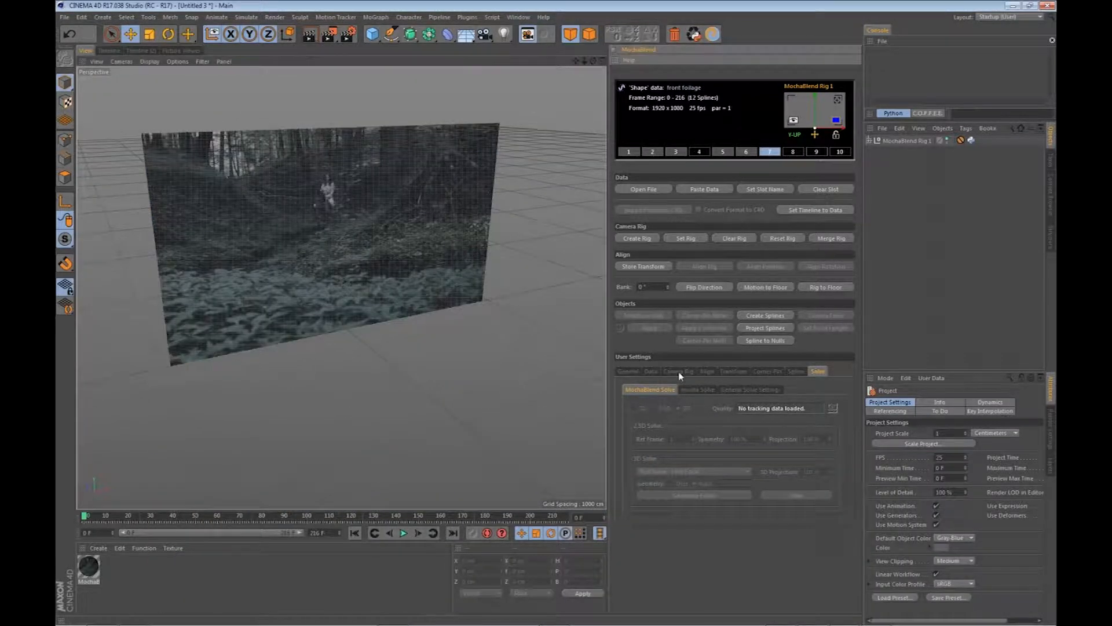
- Set the movie screen's transparency to 0% in the camera rig settings
left_click(679, 371)
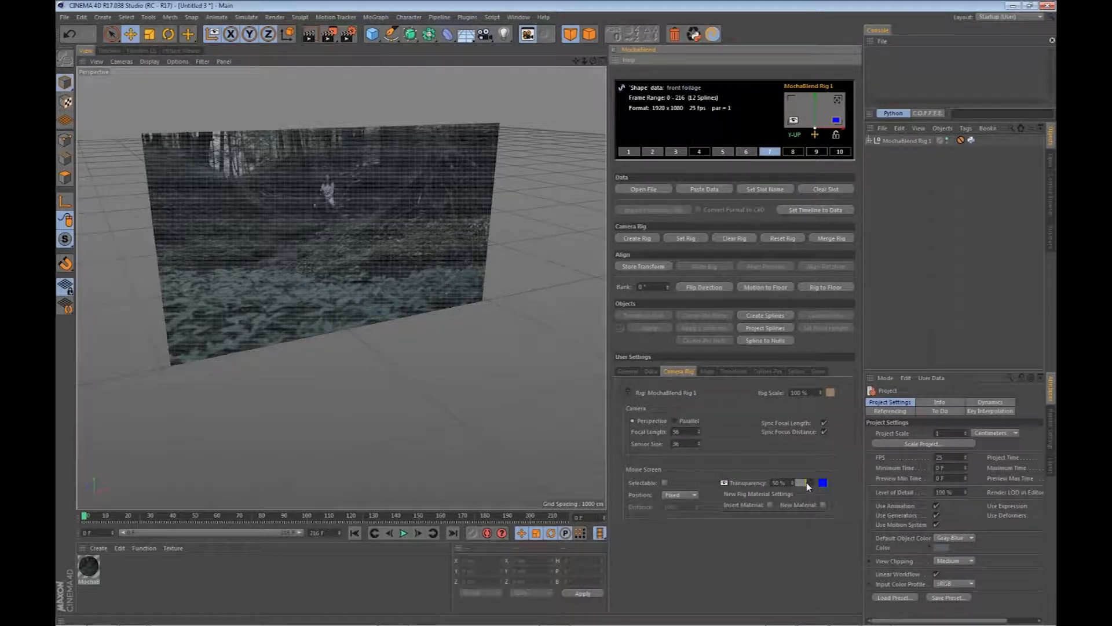
left_click_drag(807, 482, 793, 482)
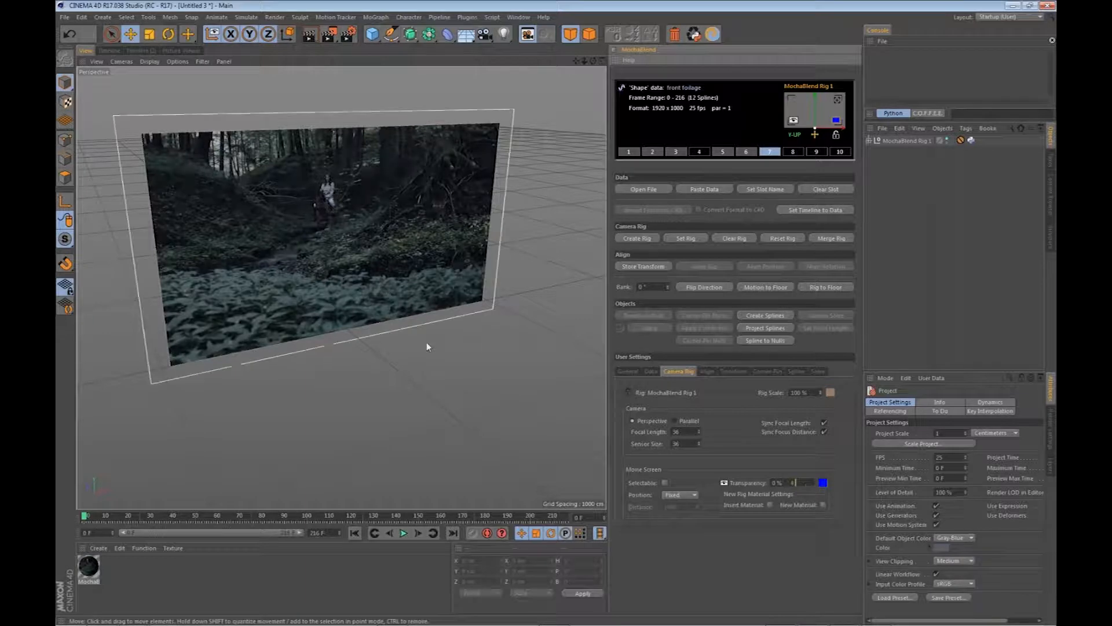
mouse_move(334, 388)
left_mouse_down()
mouse_move(358, 386)
mouse_move(333, 318)
left_mouse_up()
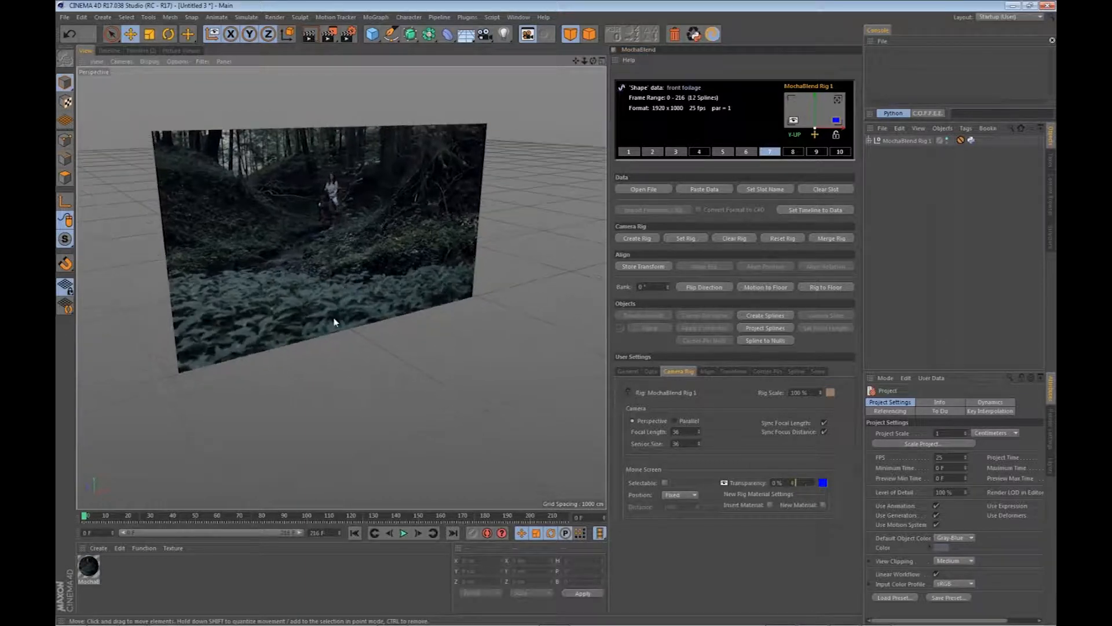
- Create filled, camera-mapped splines from the front foliage shape data at frame 113 and hide the rig's movie screen
left_click(796, 371)
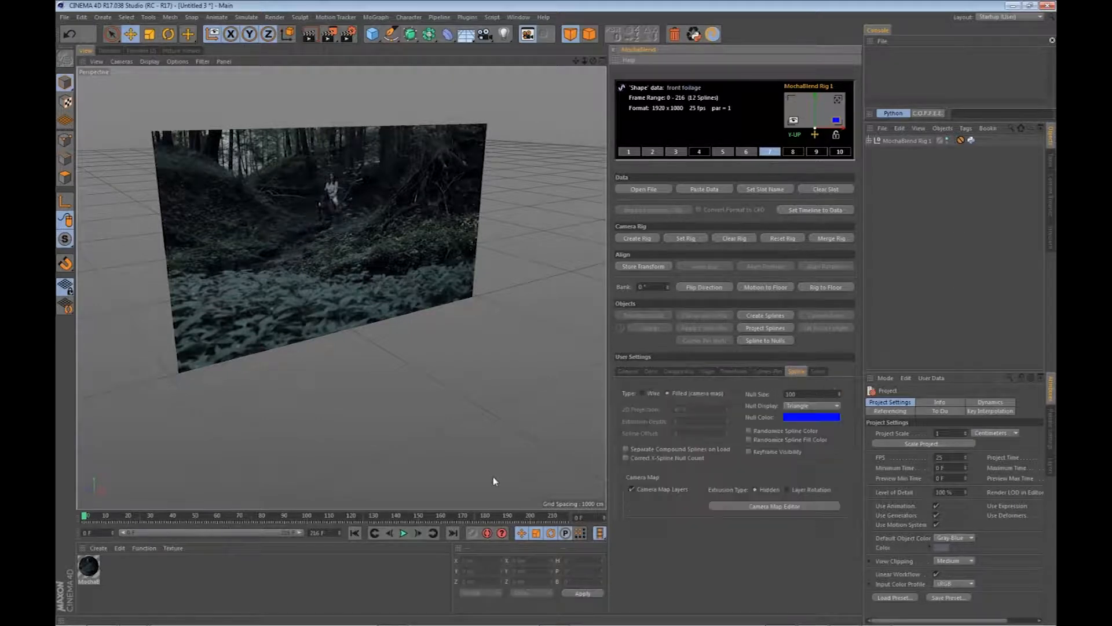
left_click(85, 518)
left_click_drag(105, 518, 336, 518)
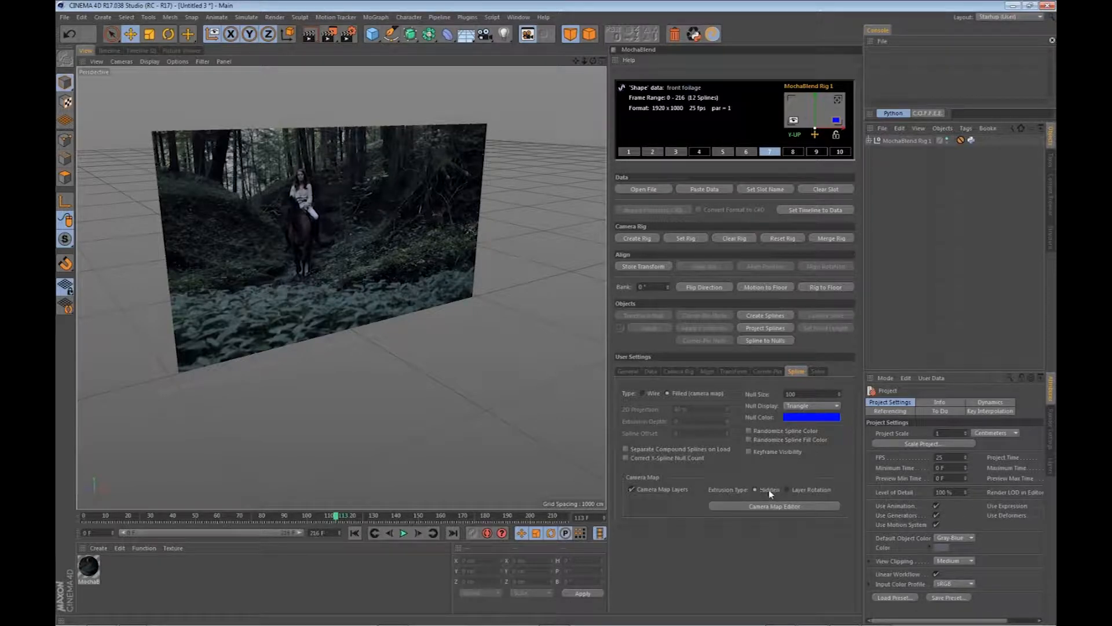
left_click(769, 315)
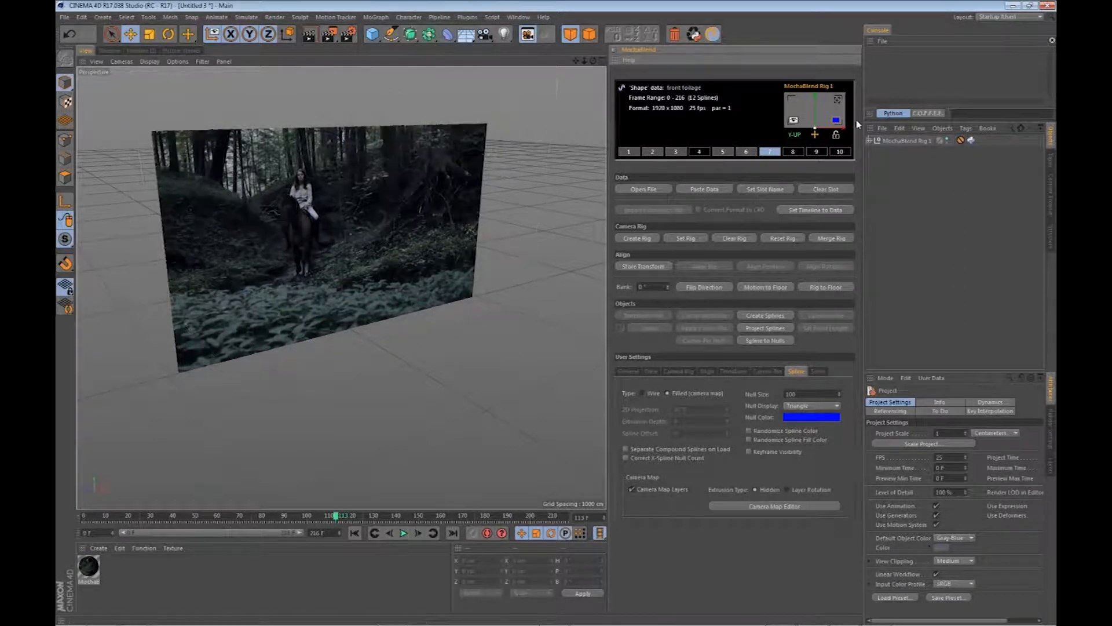
left_click(793, 121)
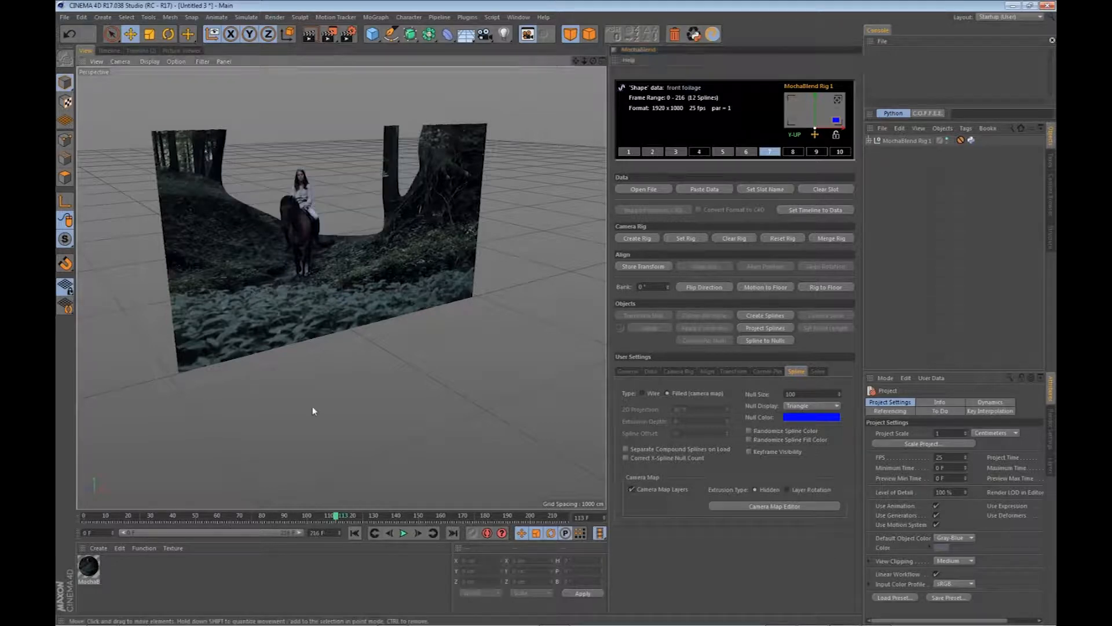
- Scrub the timeline to frame 195 and examine how the camera-mapped splines follow the horse and rider
left_click_drag(335, 516, 518, 514)
mouse_move(279, 400)
left_mouse_down()
mouse_move(373, 395)
mouse_move(274, 401)
left_mouse_up()
scroll(213, 197, "down", 5)
scroll(393, 294, "up", 4)
scroll(393, 295, "down", 2)
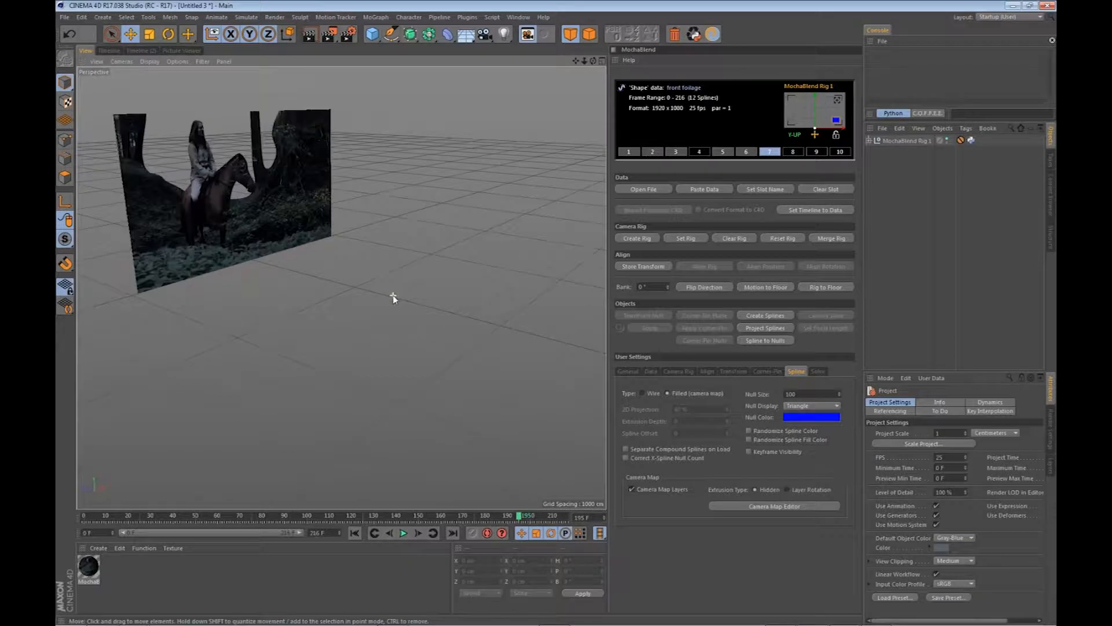
- Open the Camera Map Editor and arrange its window and panes so the perspective view stays visible above it
left_click(797, 507)
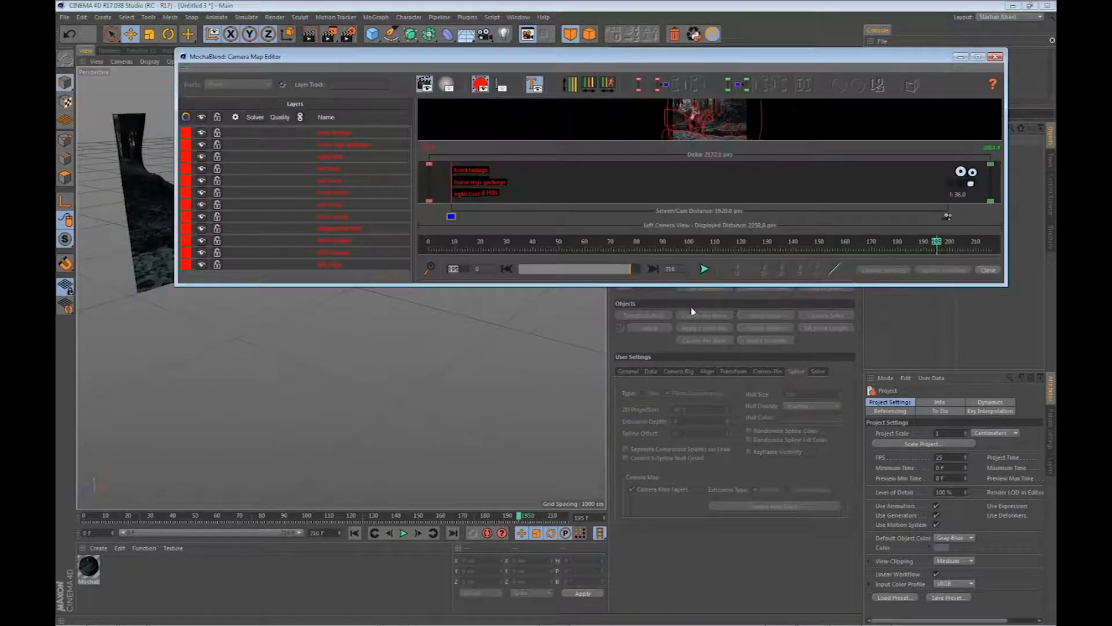
left_click_drag(693, 282, 693, 610)
left_click_drag(639, 155, 644, 376)
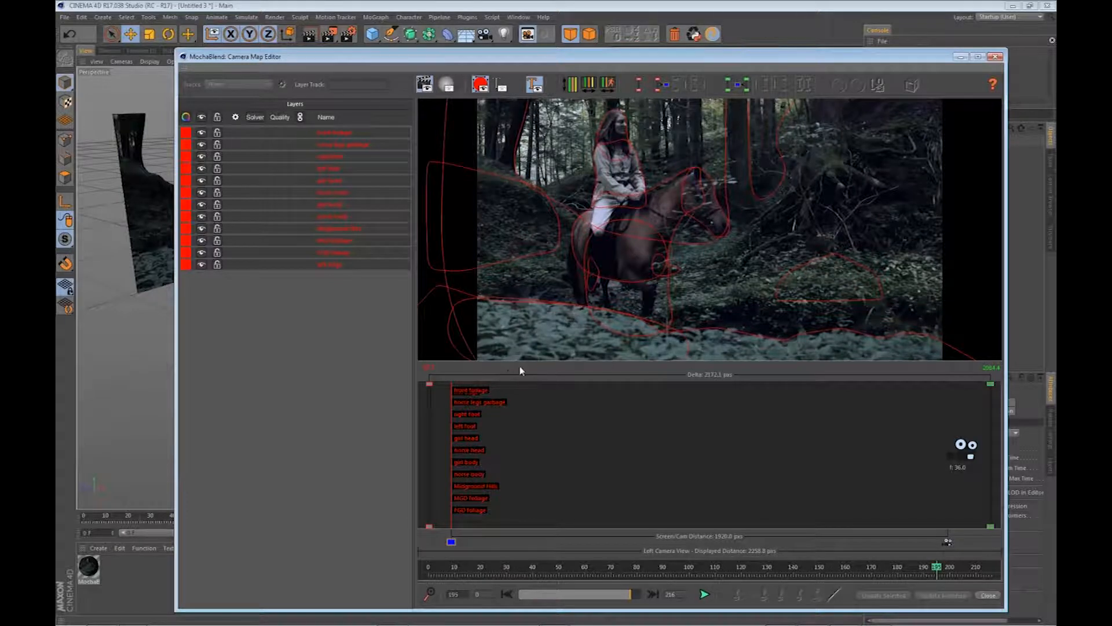
mouse_move(522, 357)
left_mouse_down()
mouse_move(523, 330)
mouse_move(526, 350)
left_mouse_up()
left_click_drag(537, 62, 442, 178)
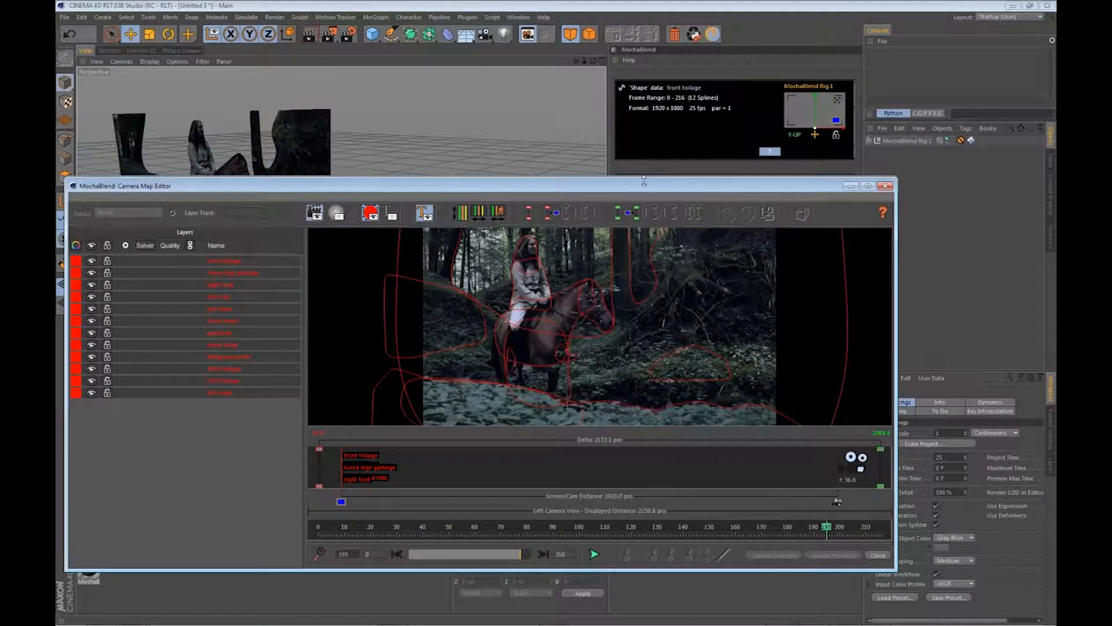
left_click_drag(643, 179, 641, 306)
left_click_drag(364, 262, 432, 254)
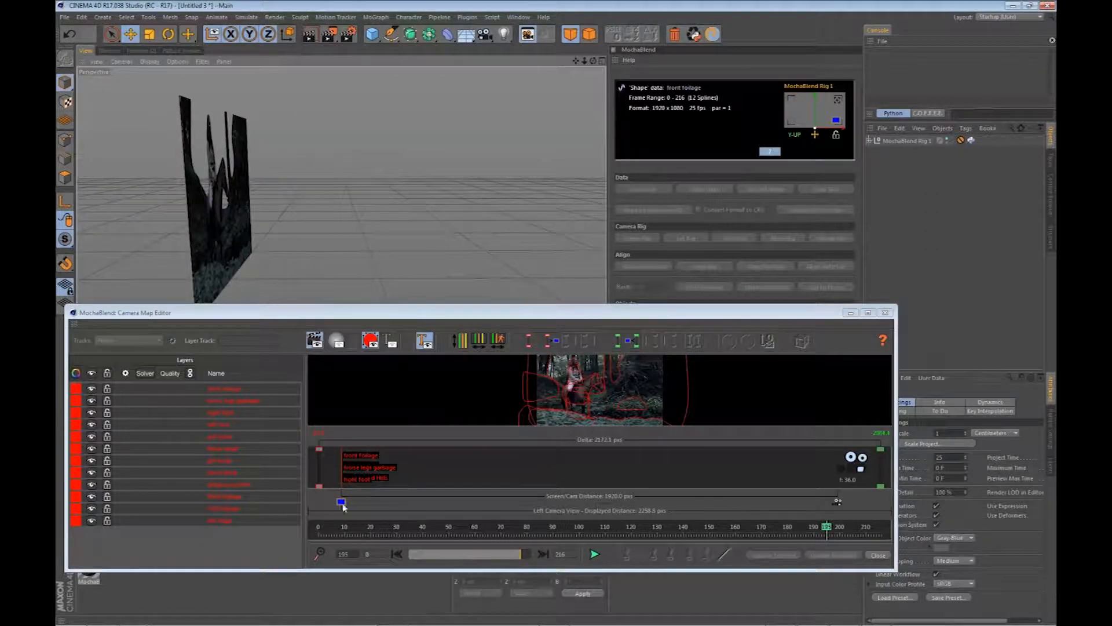
- Expand MochaBlend Rig 1 and make the MochaBlend Cam visible in the perspective view
left_click(869, 140)
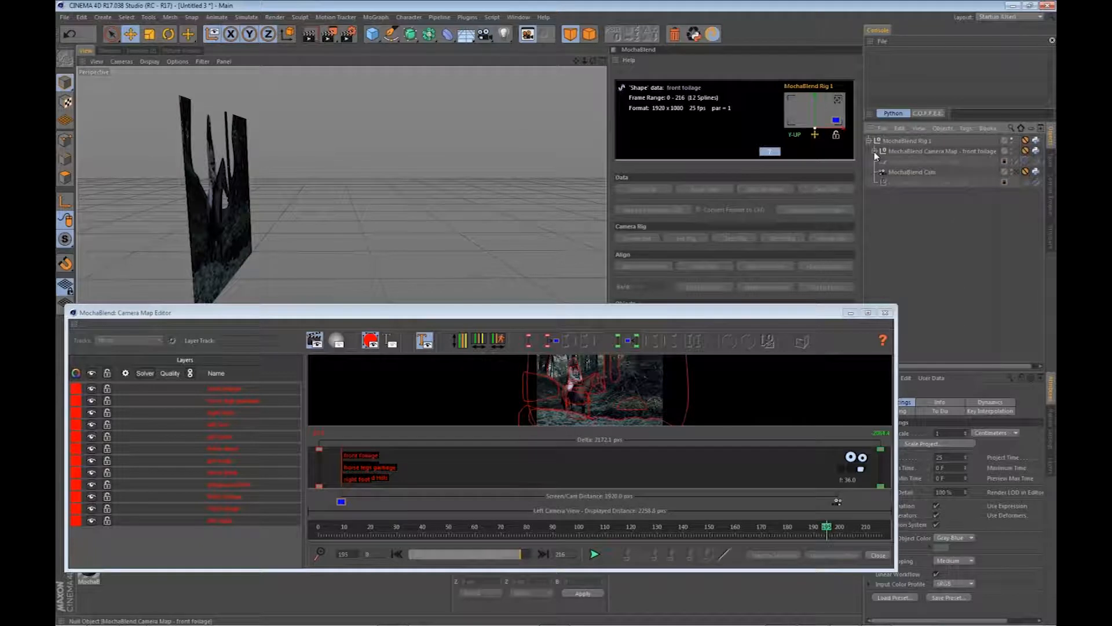
left_click(1012, 170)
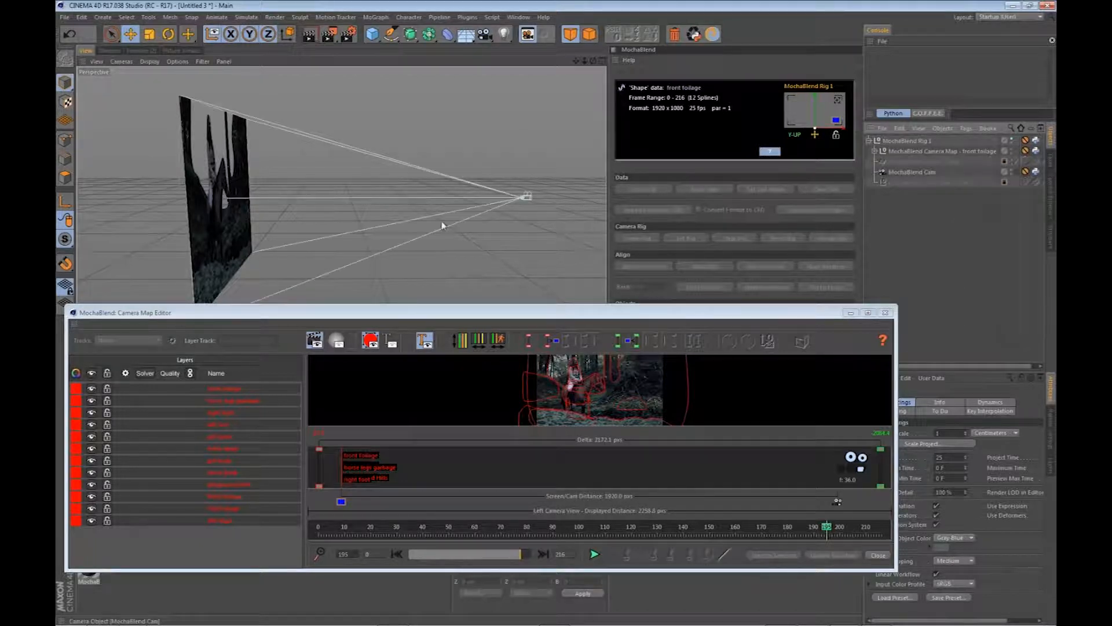
left_click_drag(467, 253, 536, 216)
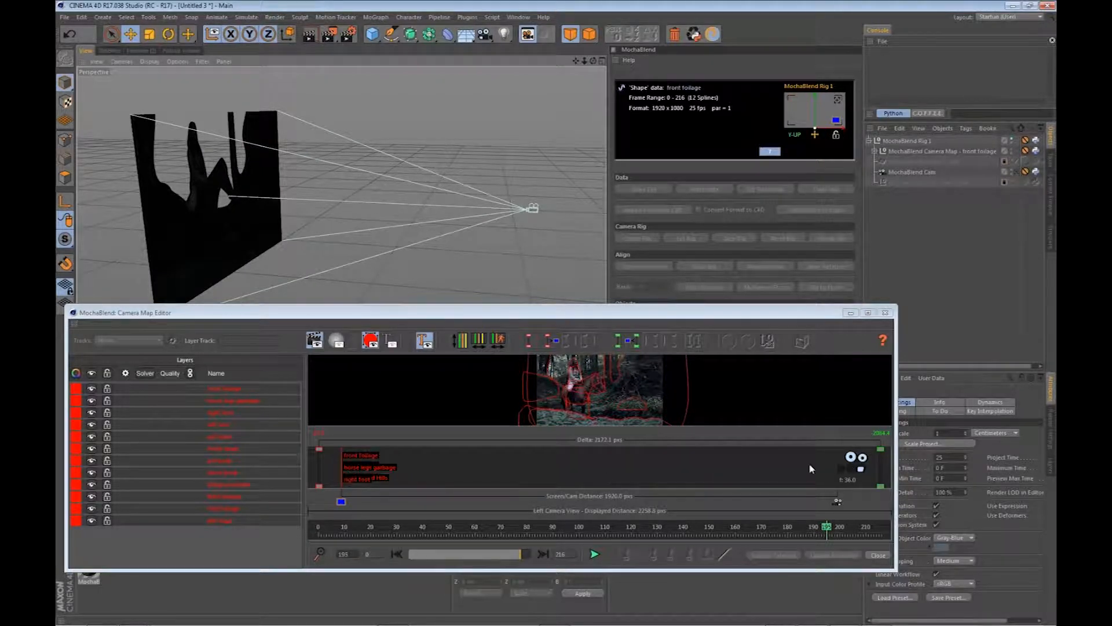
left_click_drag(563, 306, 564, 288)
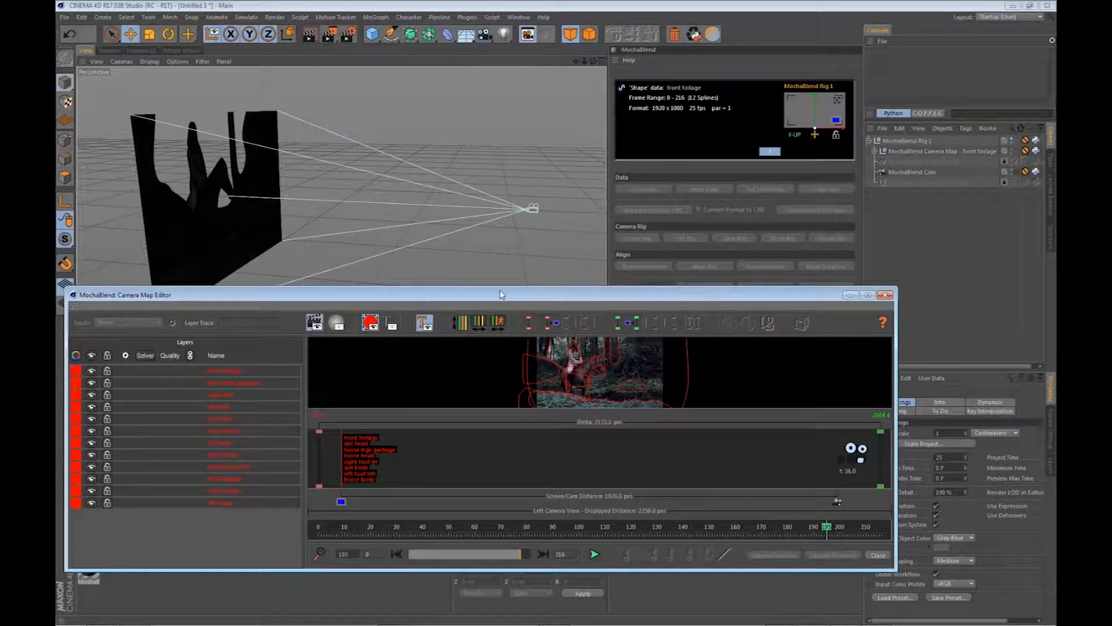
- Switch the perspective view to Constant Shading and frame both the camera and the mapped splines
left_click(149, 61)
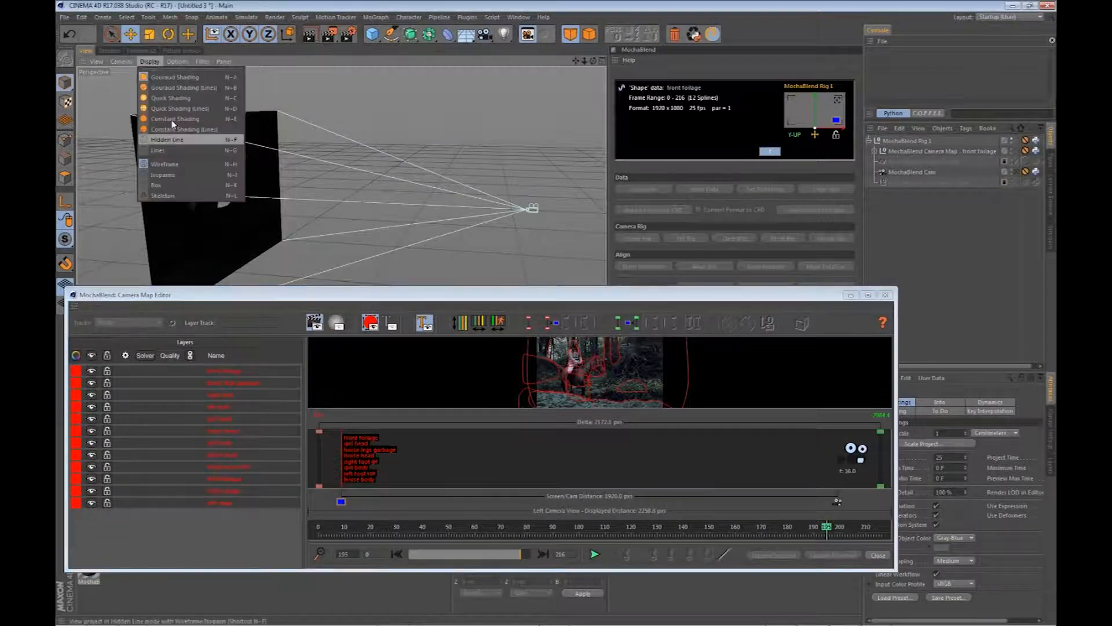
left_click(174, 119)
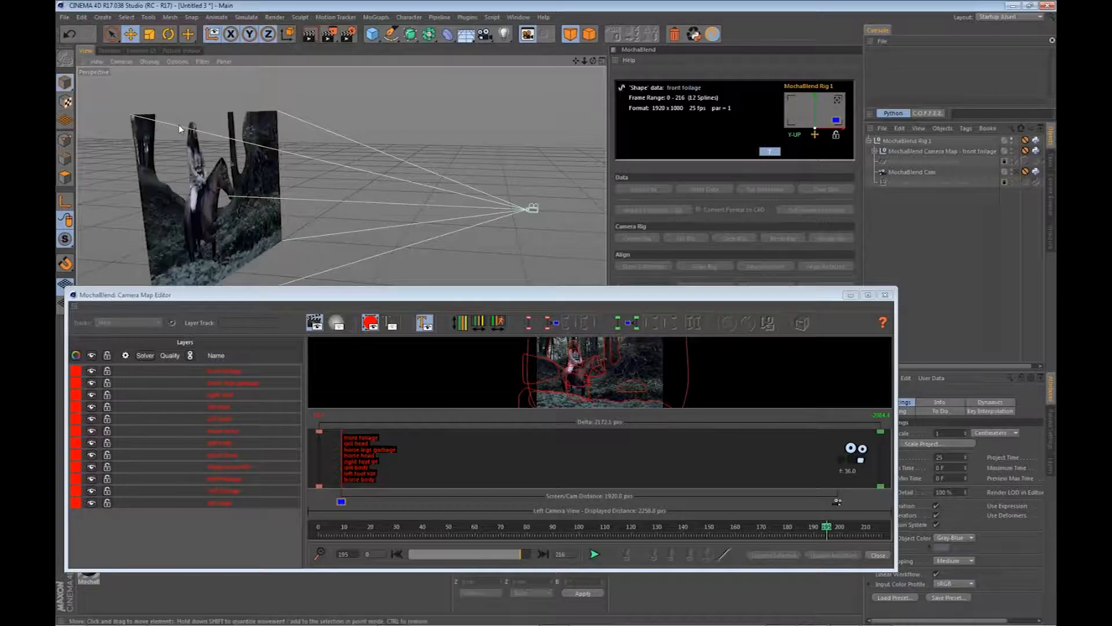
scroll(215, 159, "down", 3)
scroll(286, 261, "up", 1)
mouse_move(252, 221)
left_mouse_down()
mouse_move(179, 226)
mouse_move(250, 225)
left_mouse_up()
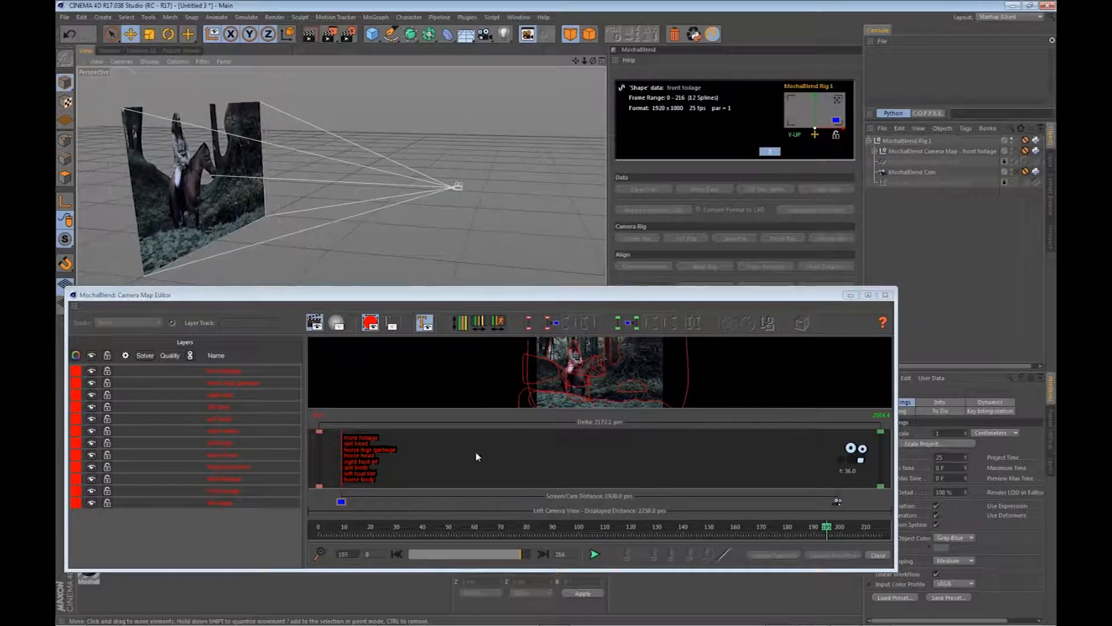
- Enlarge the Camera Map Editor and its image preview, and show the layers in their individual colours
left_click_drag(422, 287, 426, 155)
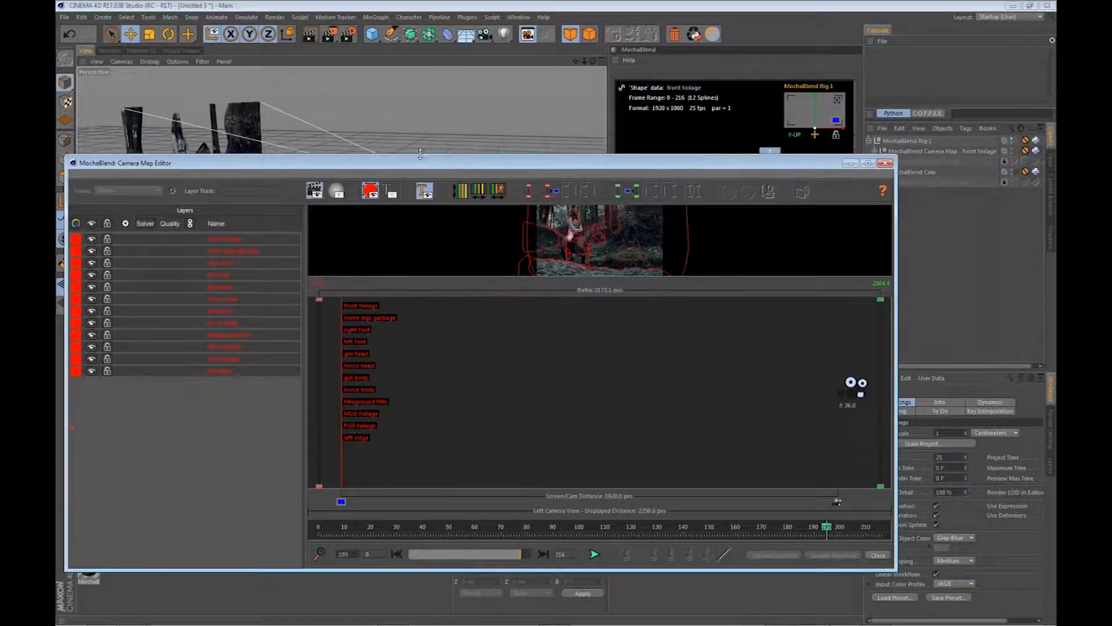
left_click(76, 224)
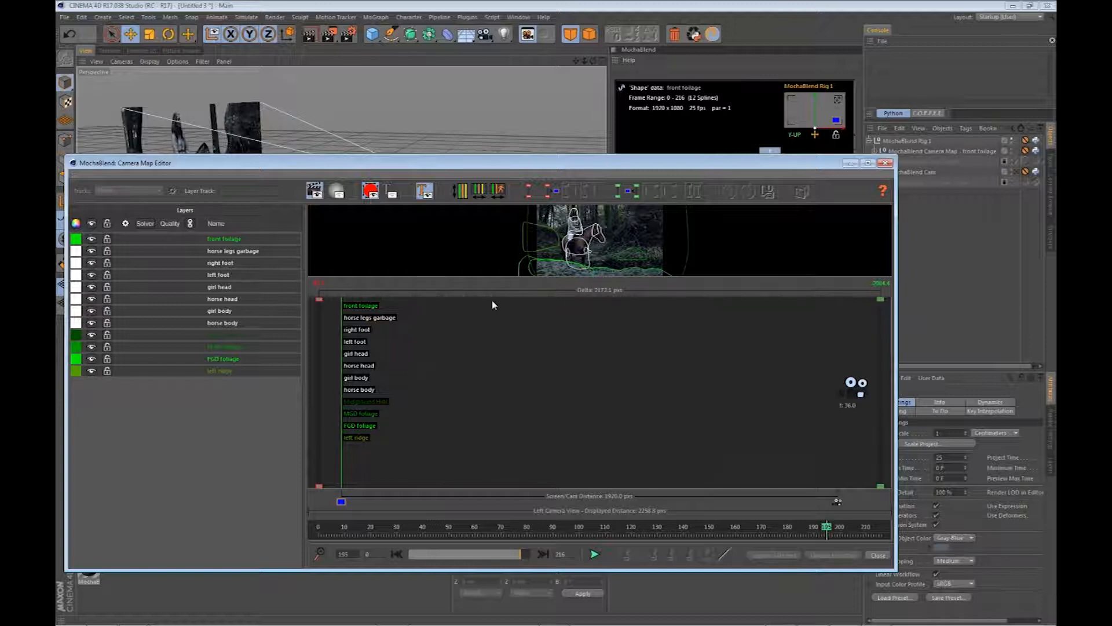
mouse_move(492, 290)
left_mouse_down()
mouse_move(501, 359)
mouse_move(502, 304)
left_mouse_up()
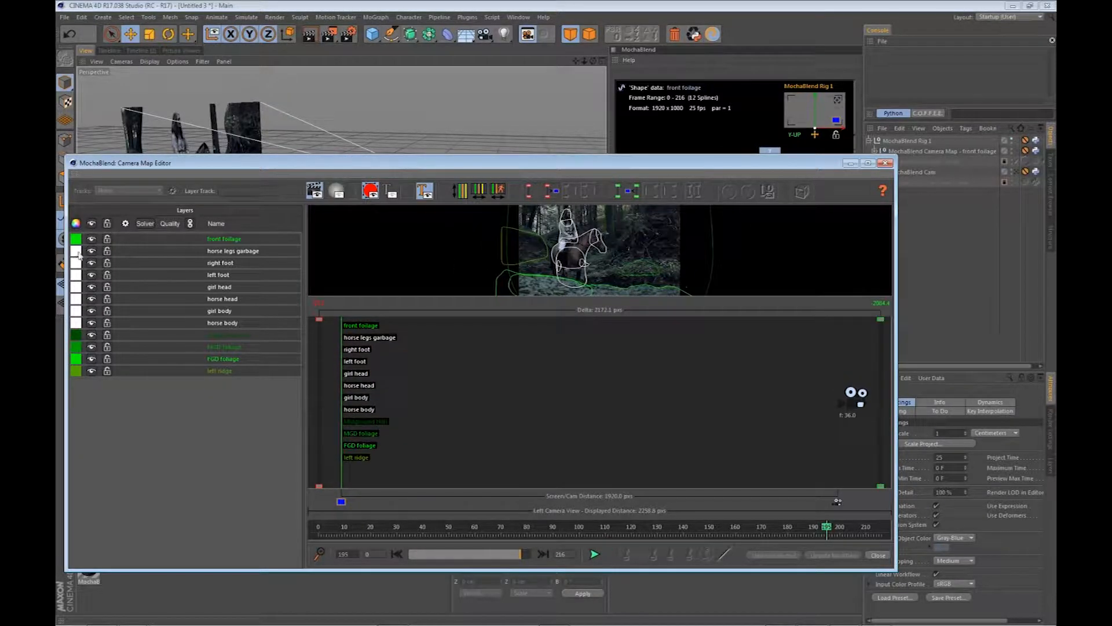
- Select the white horse and girl layers together and enlarge the Camera Map Editor, showing the shape names in its image preview
left_click(77, 253)
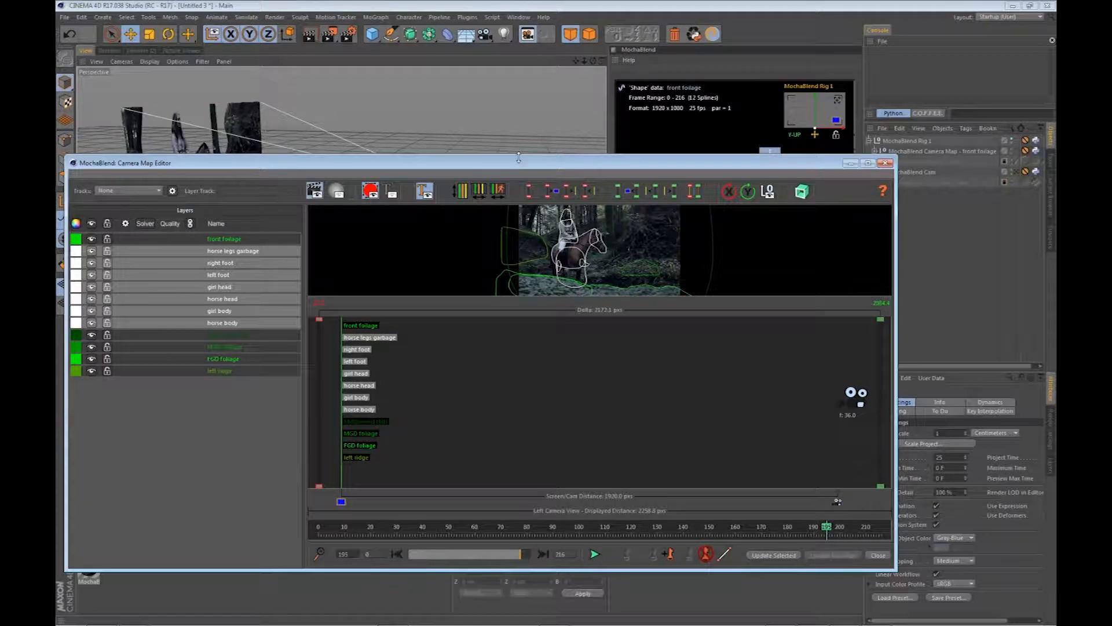
left_click_drag(519, 157, 519, 14)
left_click_drag(548, 173, 560, 342)
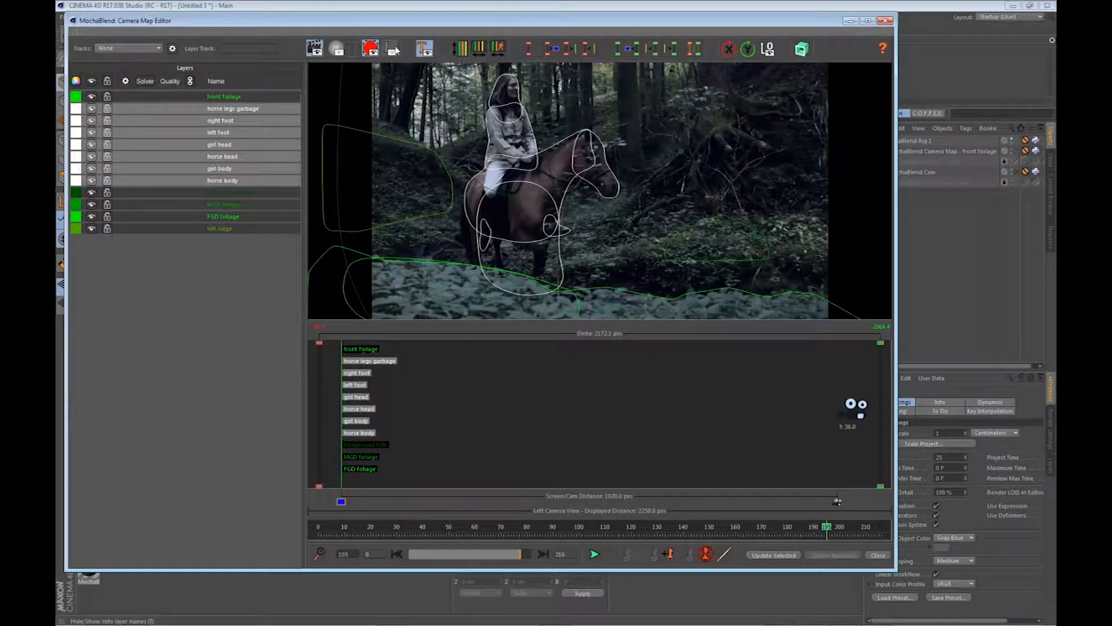
left_click(391, 49)
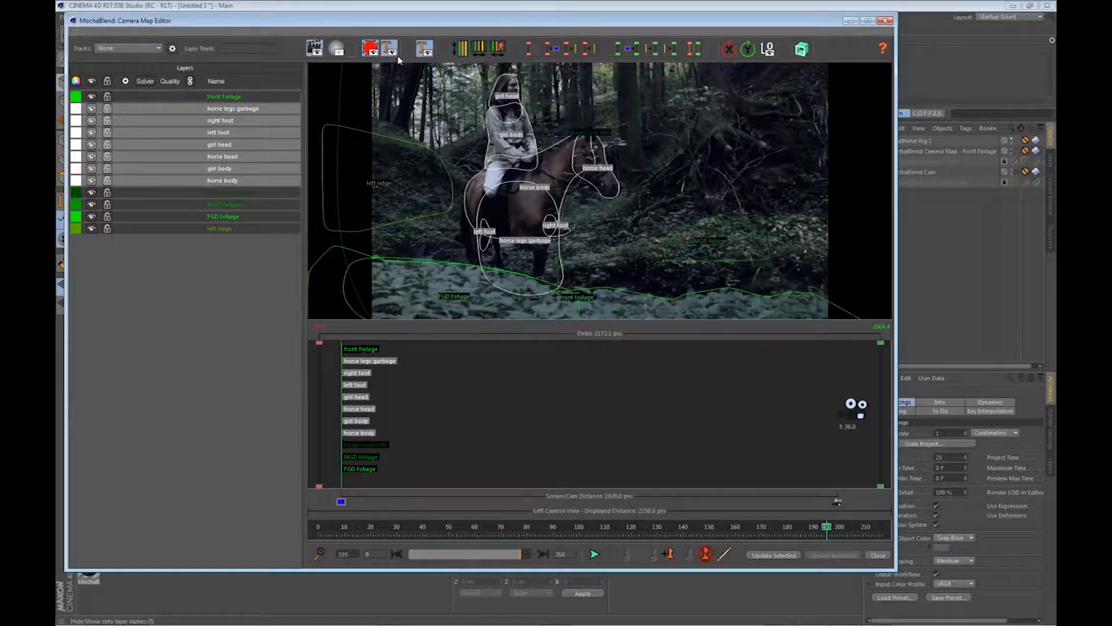
- Move the FGD foliage and front foliage layers to nearly the same depth towards the camera, and the MGD foliage slightly behind them
left_click(584, 300)
left_click(467, 299)
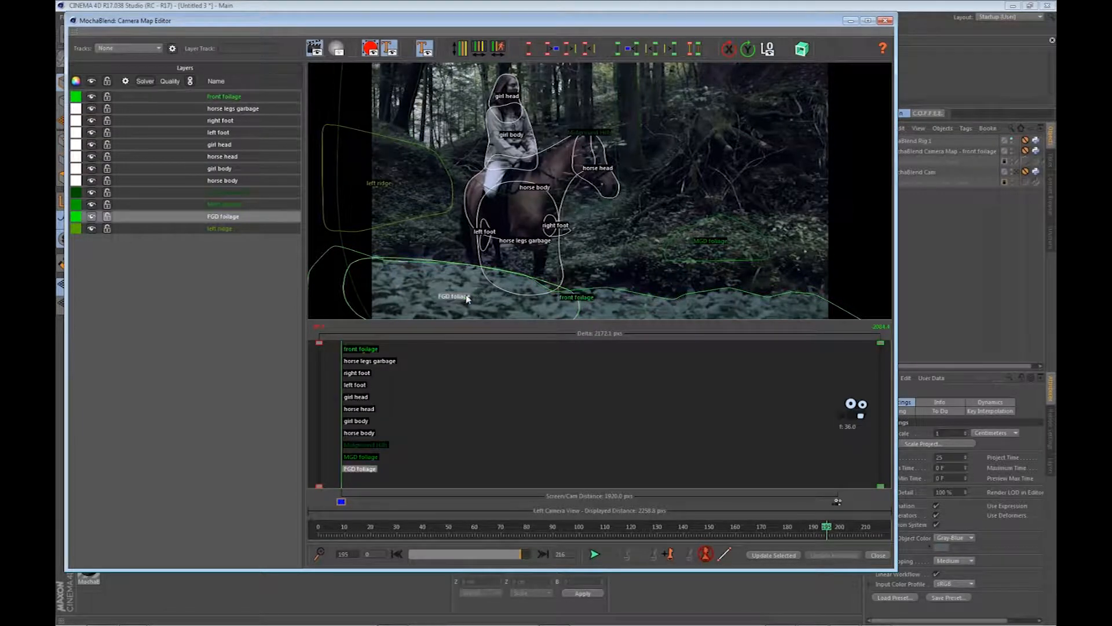
left_click_drag(370, 470, 669, 454)
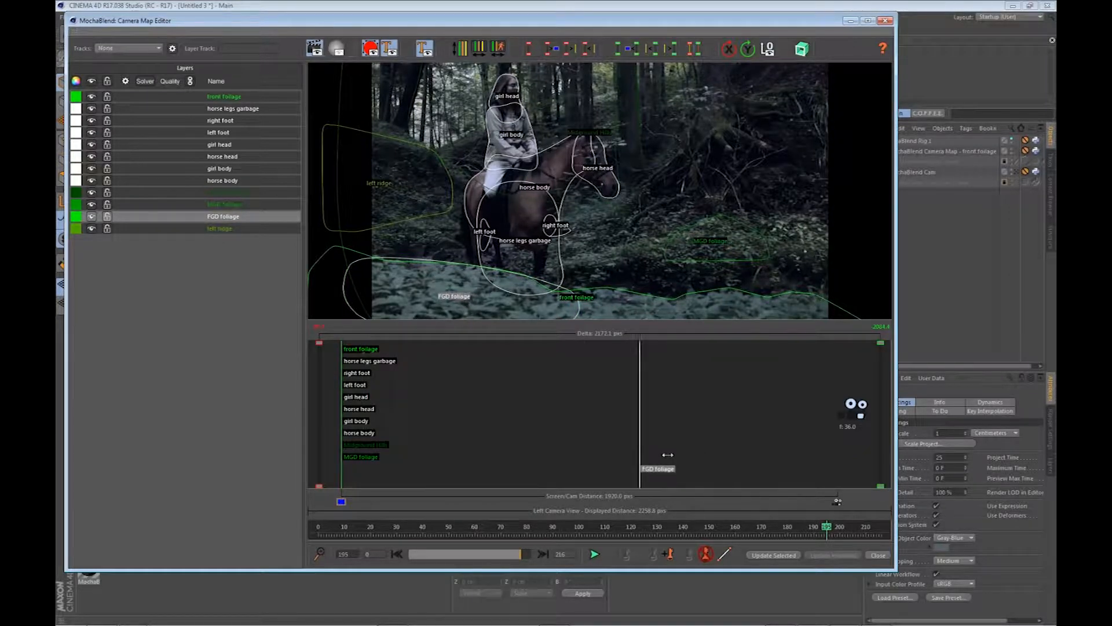
left_click(582, 297)
left_click_drag(374, 351, 665, 353)
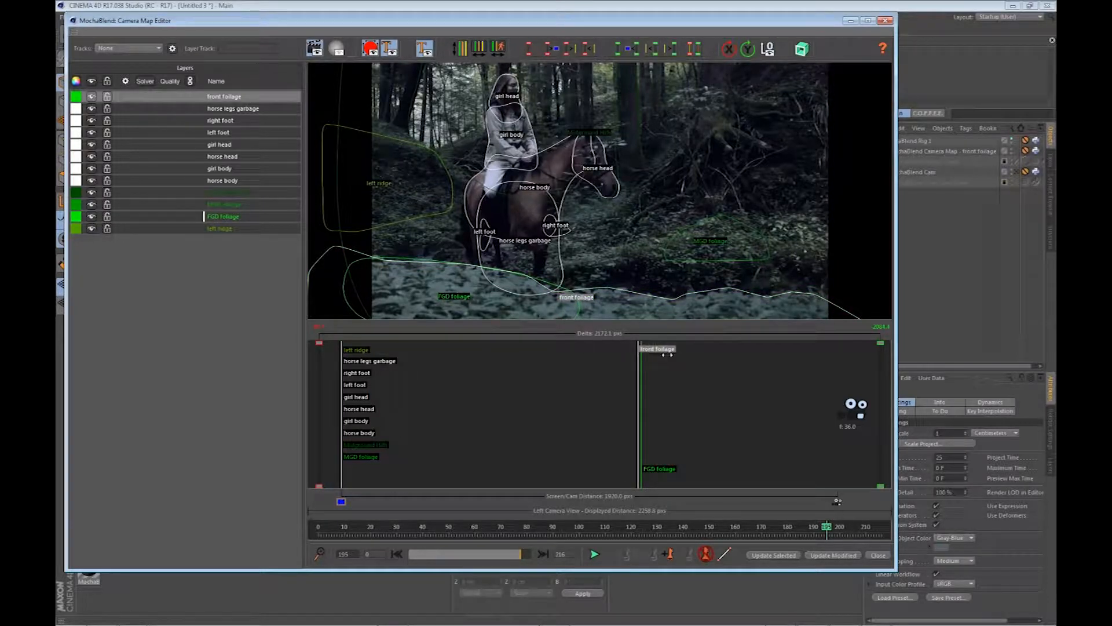
left_click(707, 246)
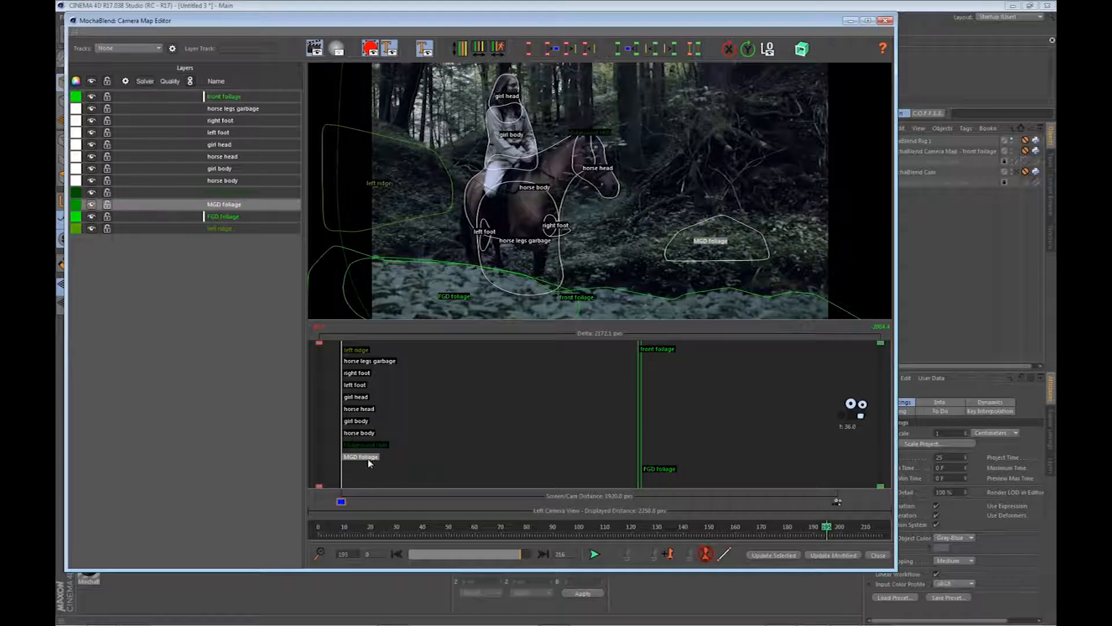
left_click_drag(371, 461, 600, 440)
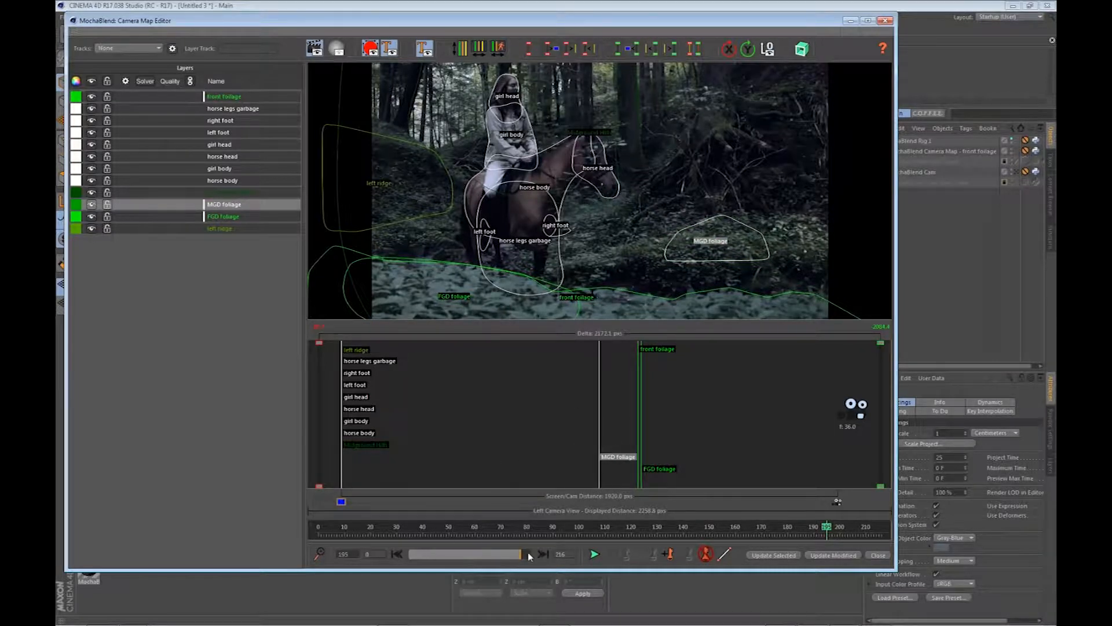
- At frame 0, bring the left ridge layer slightly in front of the Midground Hills layer
left_click_drag(827, 529, 315, 541)
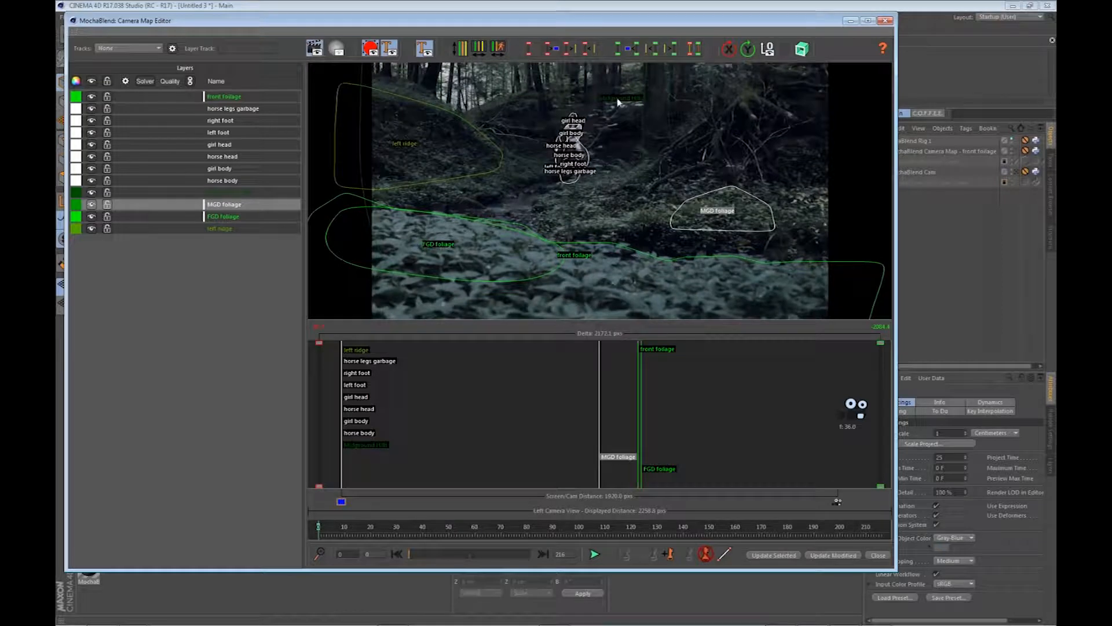
left_click(615, 99)
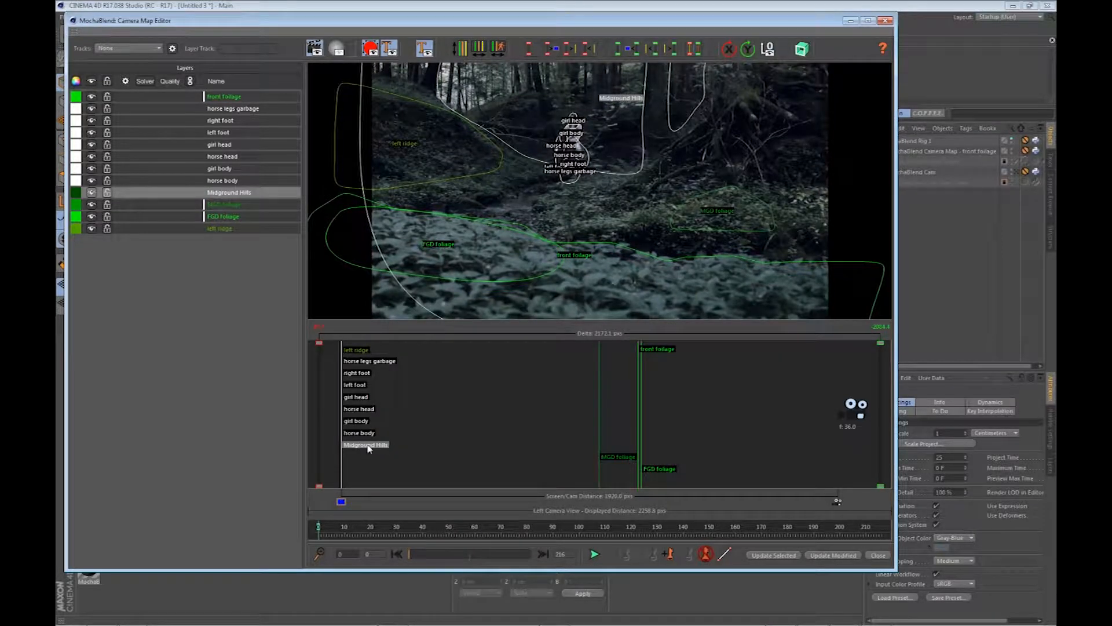
left_click(401, 146)
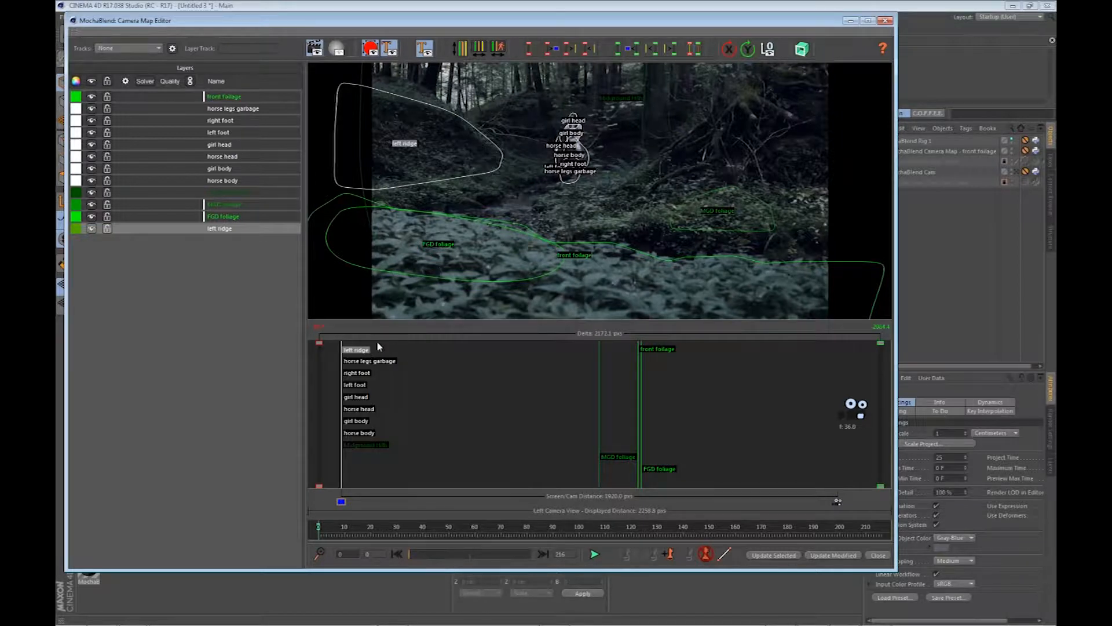
left_click_drag(365, 352, 380, 349)
left_click(624, 102)
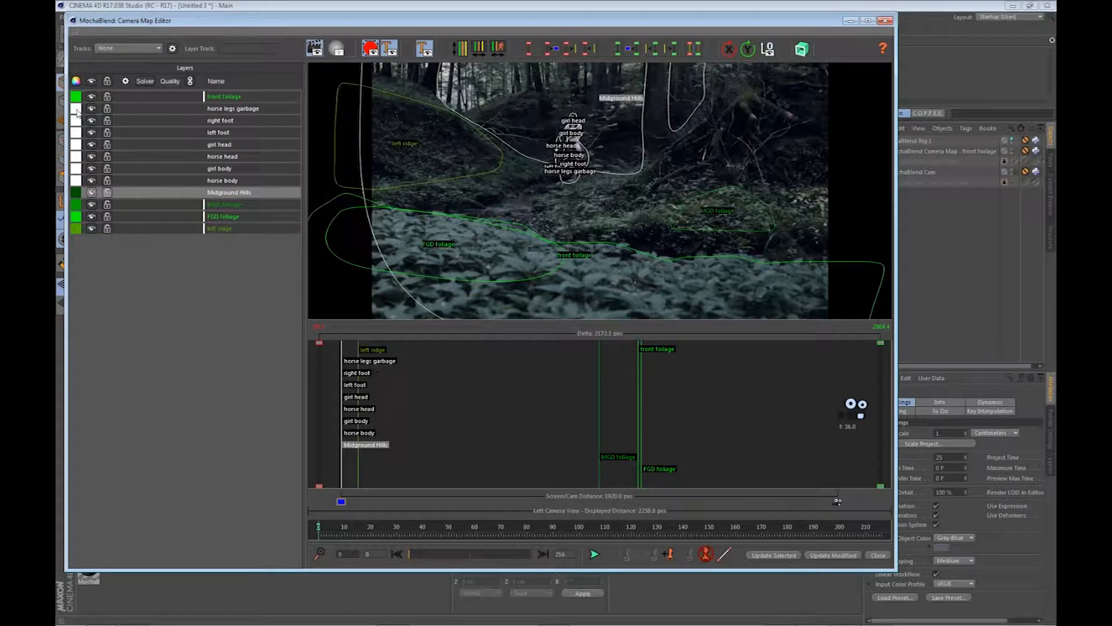
- Animate the depth of all horse and girl layers from frame 0 to a position between MGD foliage and front foliage at frame 216
left_click(79, 108)
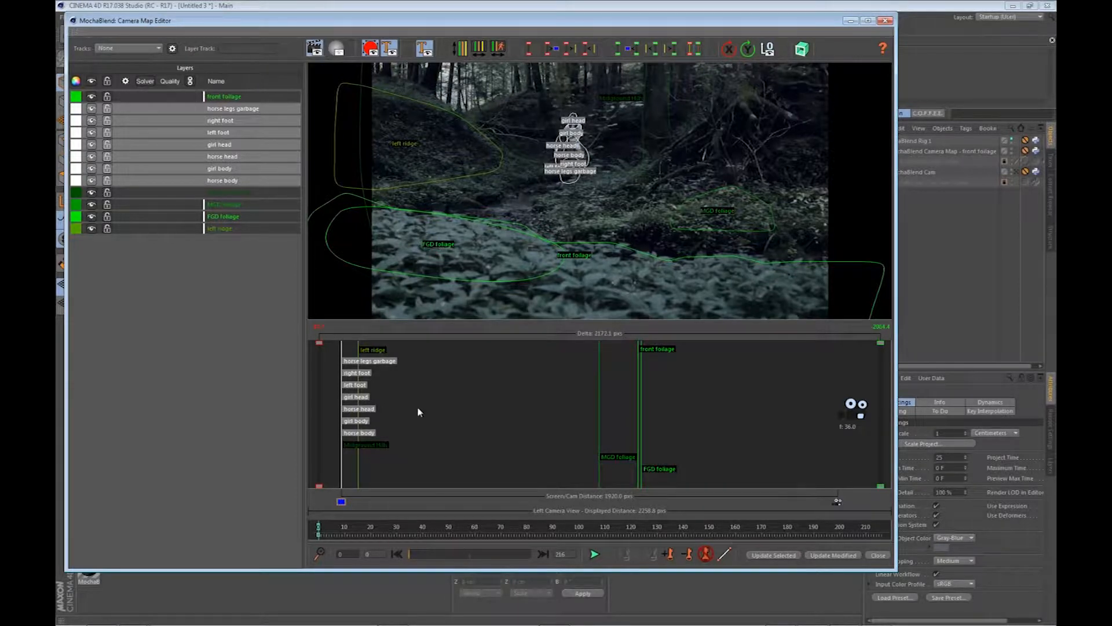
left_click_drag(882, 377, 469, 393)
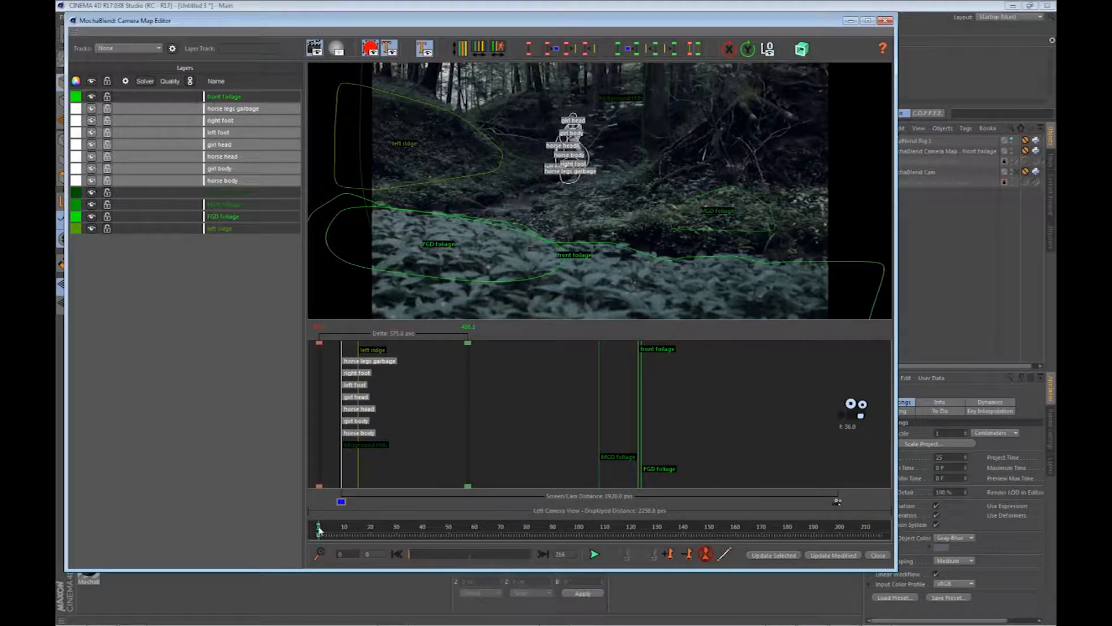
left_click_drag(320, 528, 569, 534)
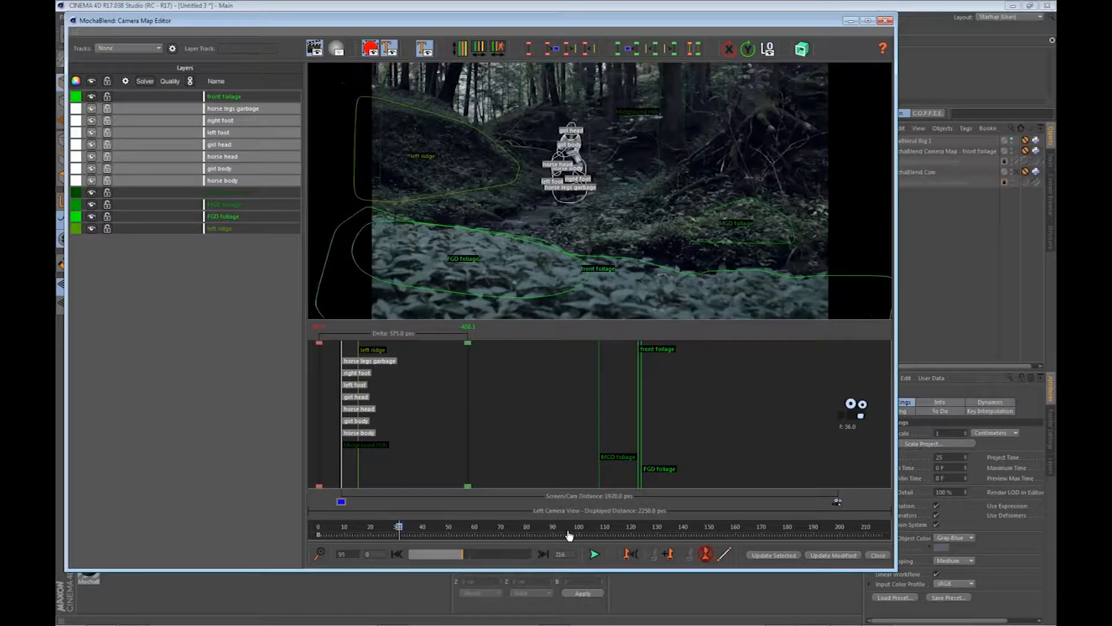
left_click(544, 554)
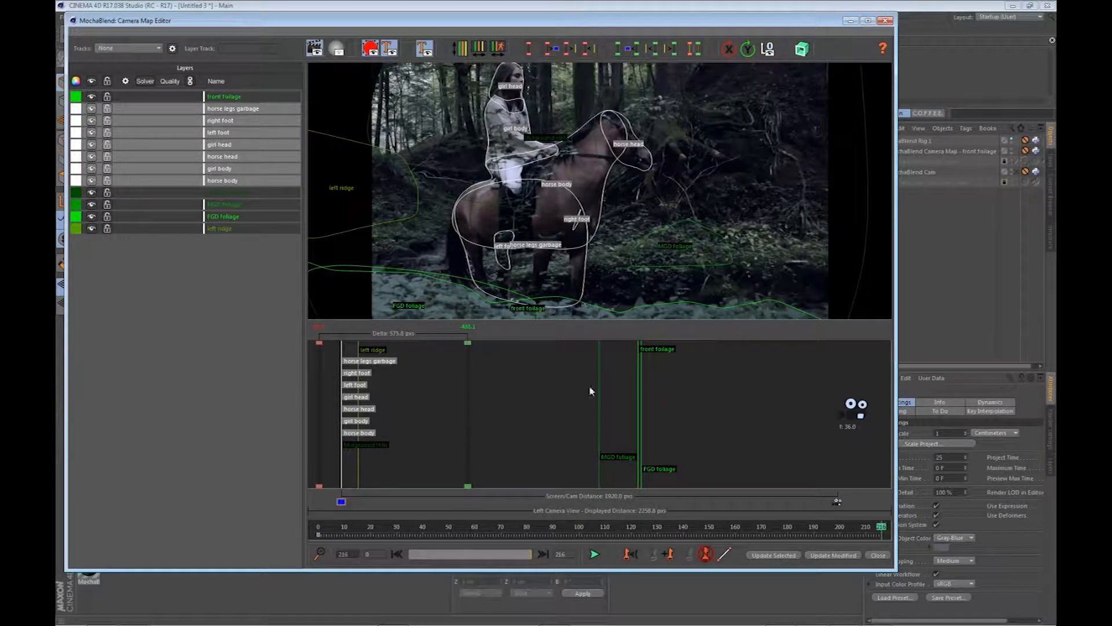
mouse_move(470, 351)
left_mouse_down()
mouse_move(447, 351)
mouse_move(486, 362)
mouse_move(447, 354)
mouse_move(725, 372)
left_mouse_up()
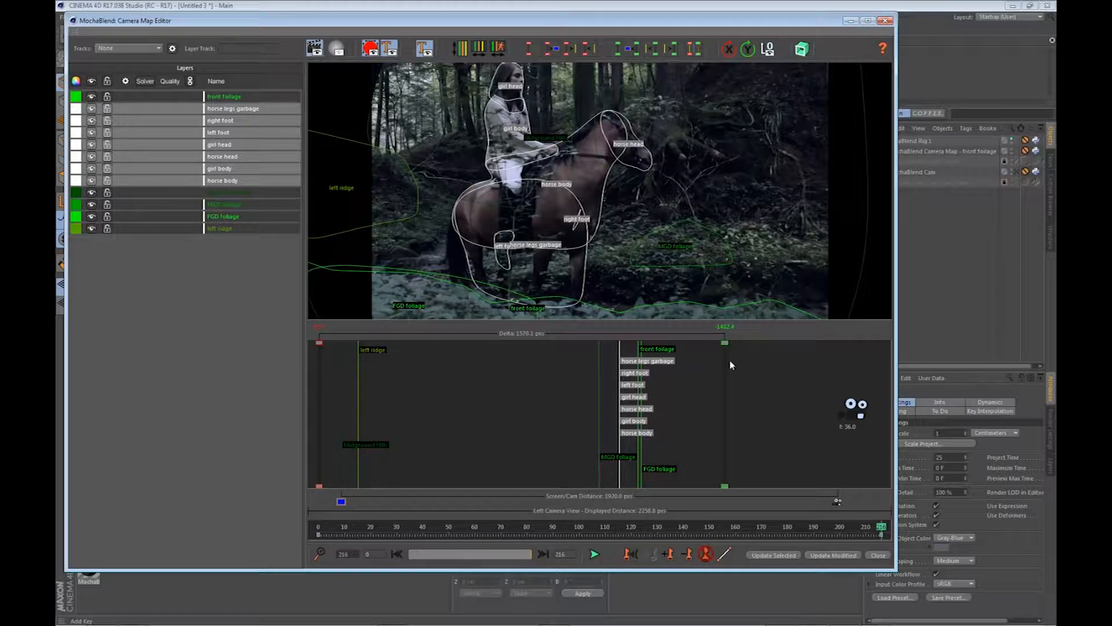
left_click_drag(882, 532, 384, 530)
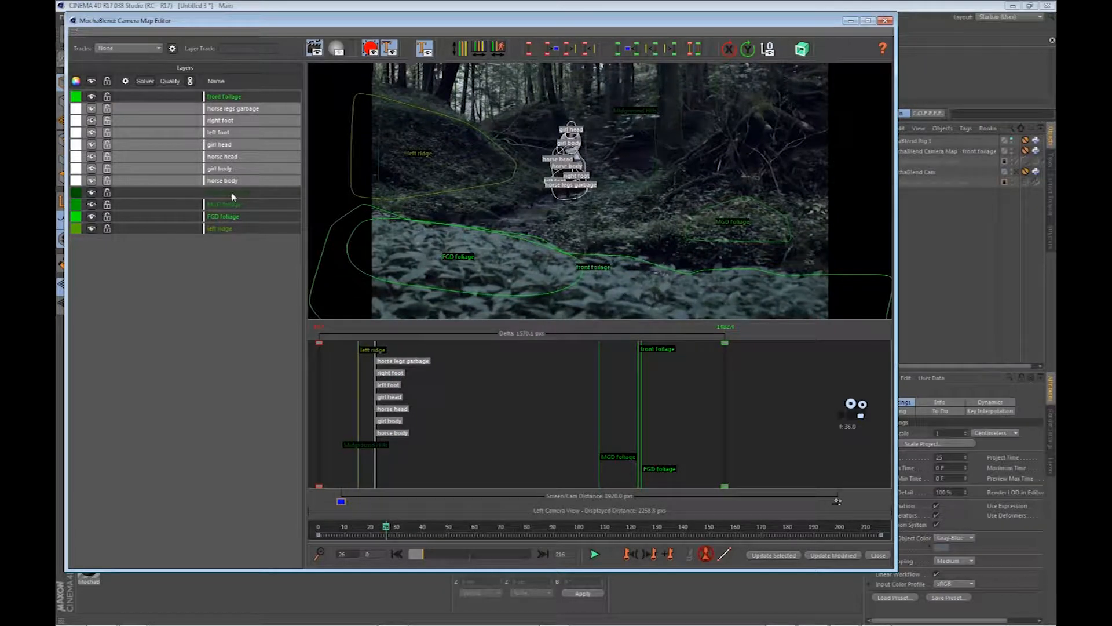
- Shrink the Camera Map Editor to uncover the perspective view and update the modified layers in the scene
left_click(232, 193)
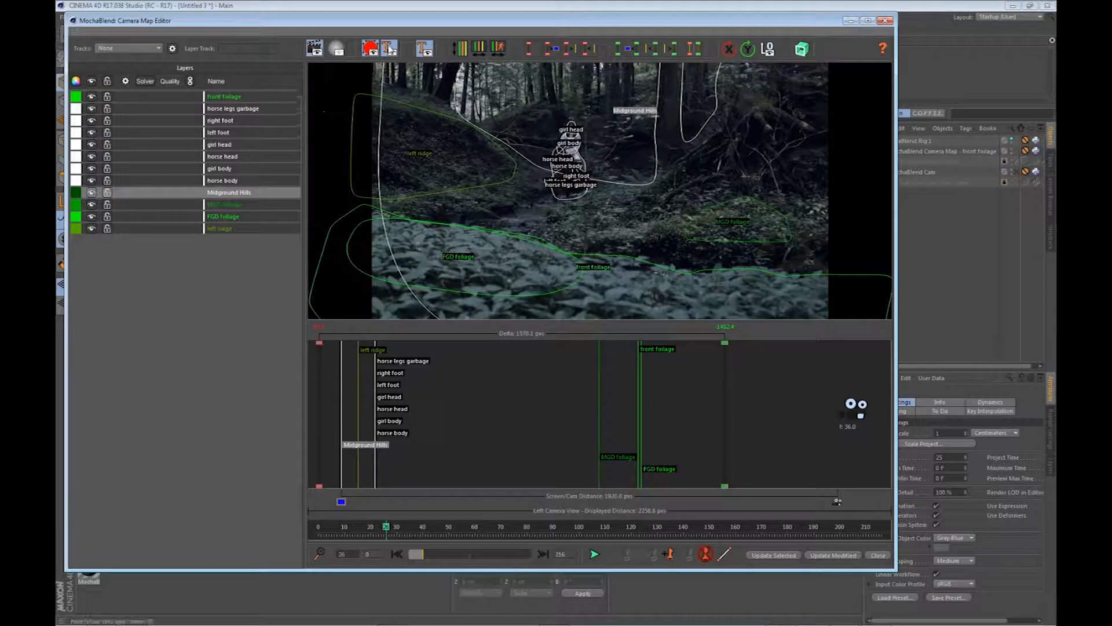
left_click_drag(398, 10, 415, 336)
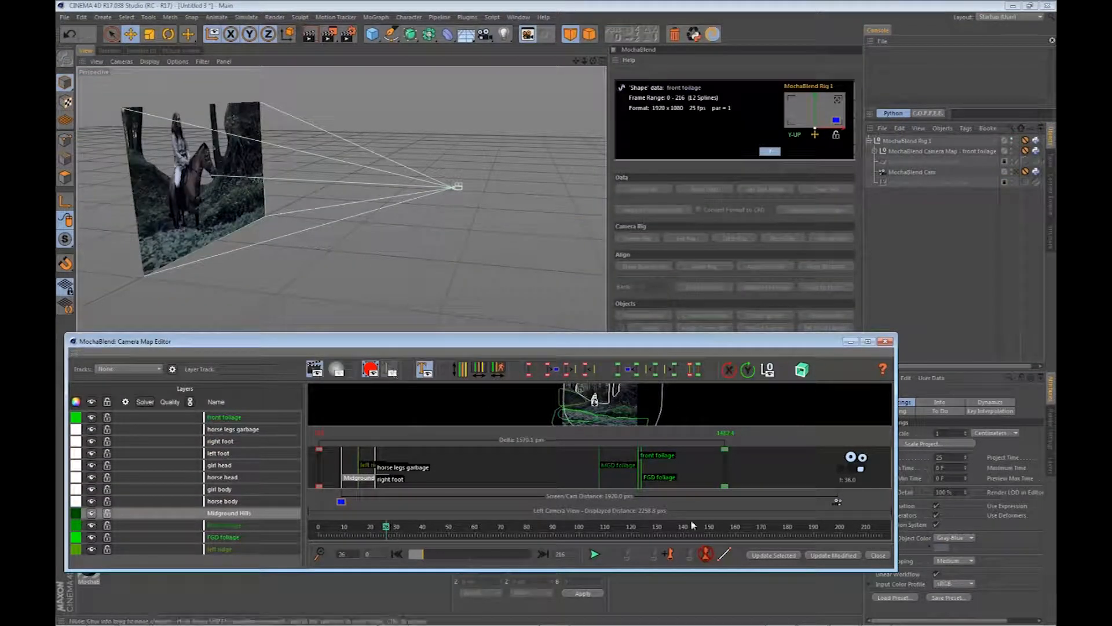
left_click(833, 555)
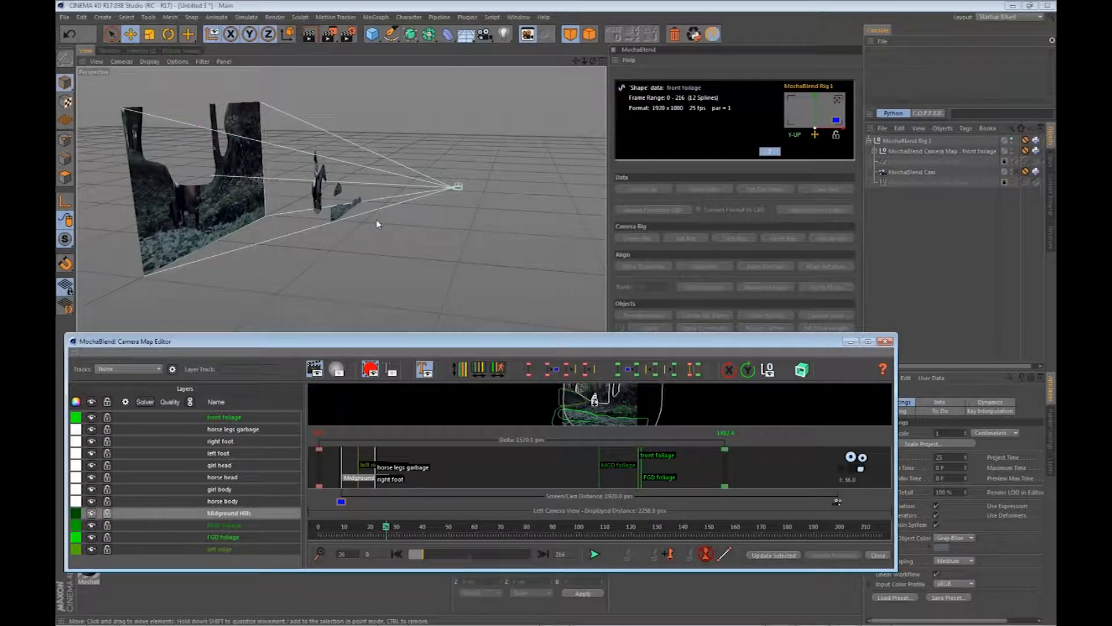
left_click_drag(374, 224, 477, 225)
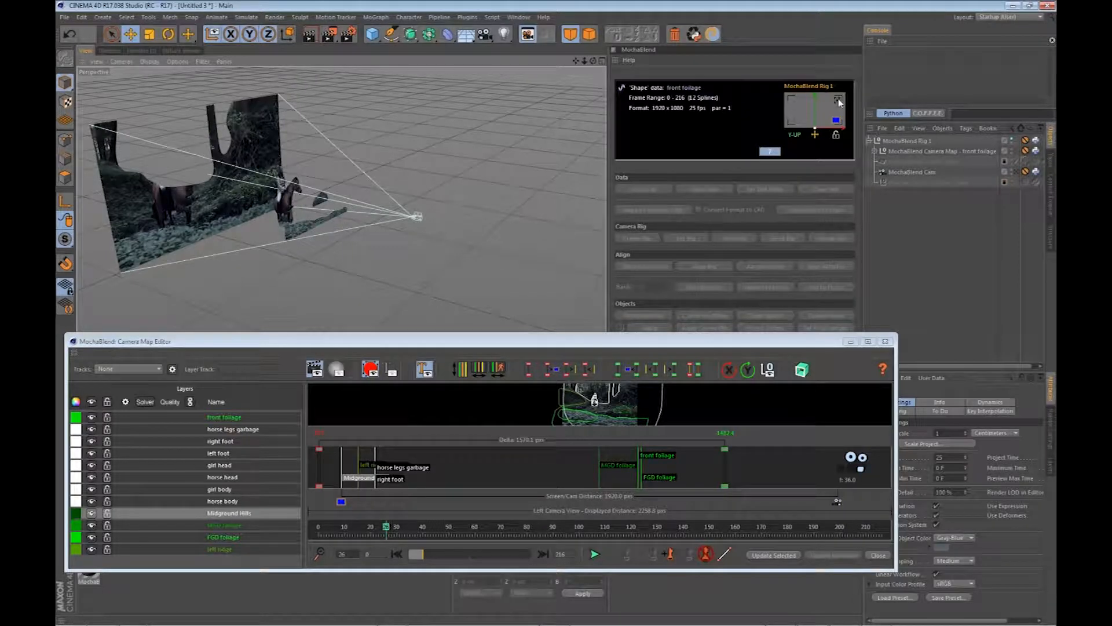
- Look through the MochaBlend camera, close the Camera Map Editor and scrub the timeline to check the mapped layers against the footage
left_click(793, 120)
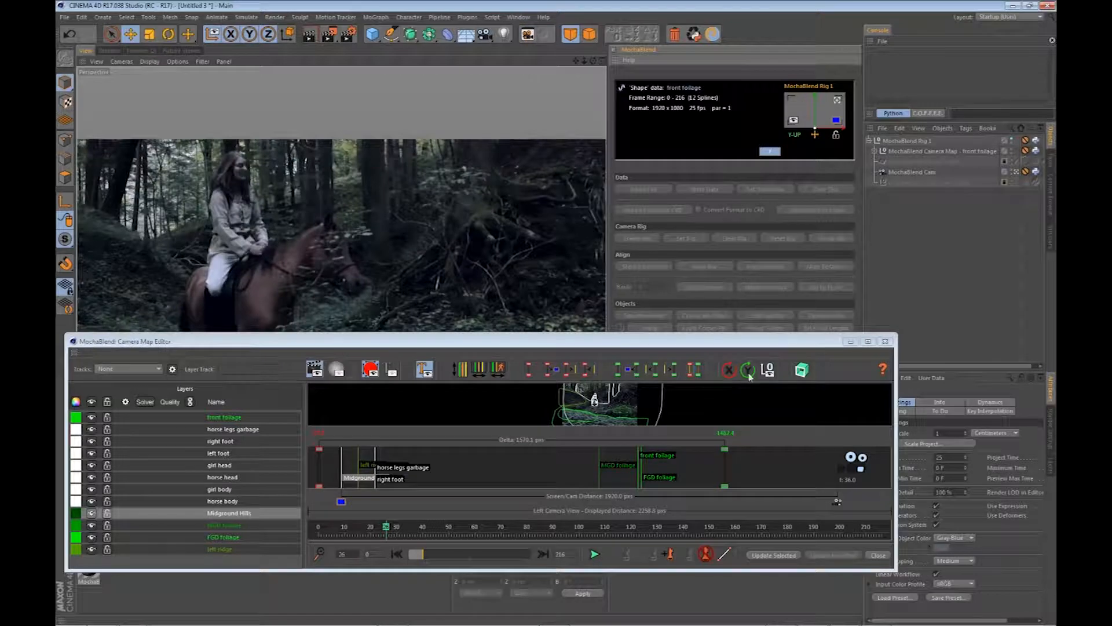
left_click(888, 341)
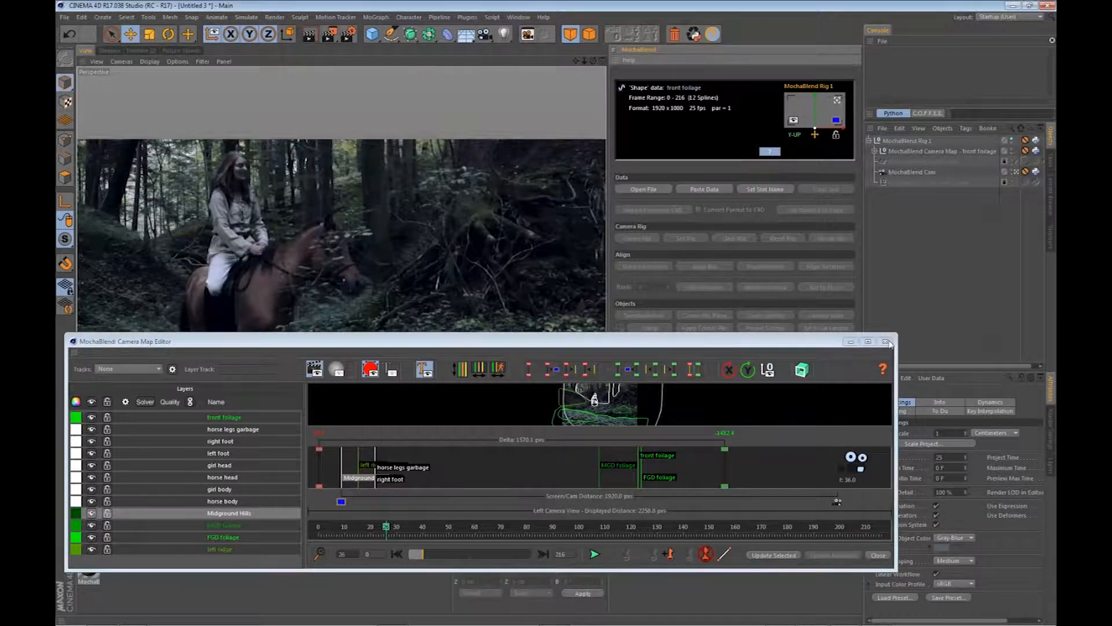
left_click(886, 342)
left_click_drag(520, 521, 501, 518)
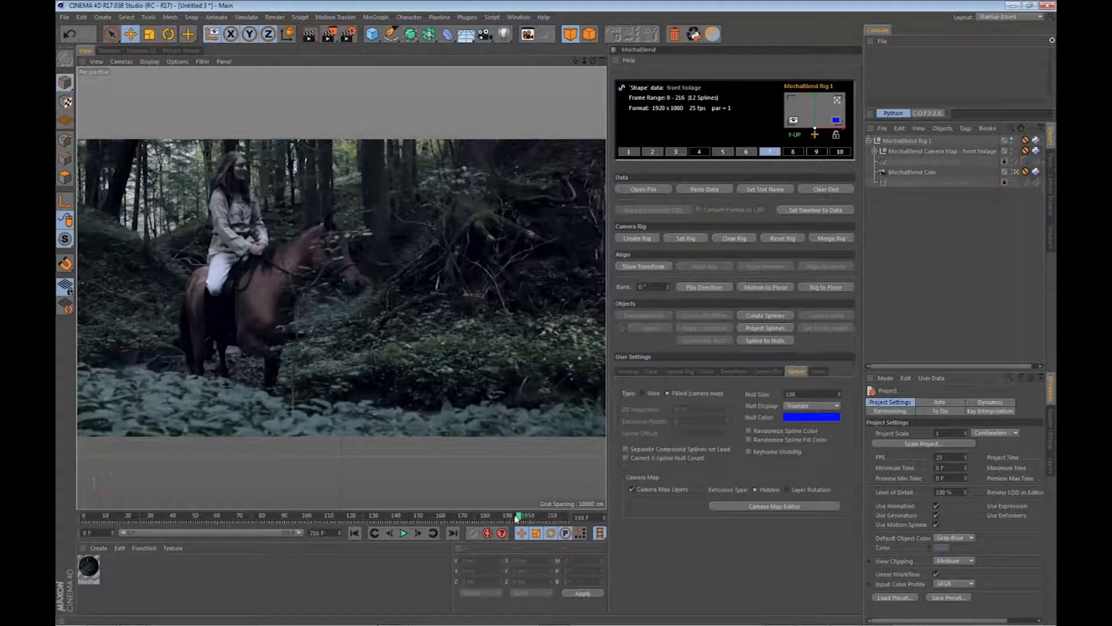
left_click_drag(266, 510, 534, 536)
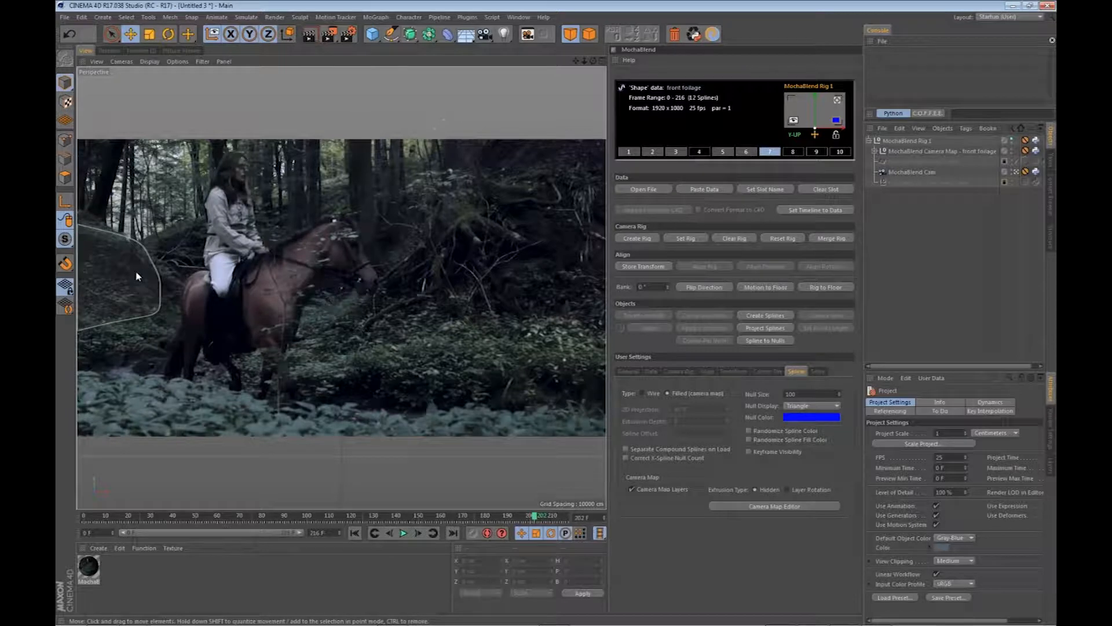
- Return to the free perspective view and scrub the timeline to examine how the horse and girl layers travel in depth
left_click(837, 101)
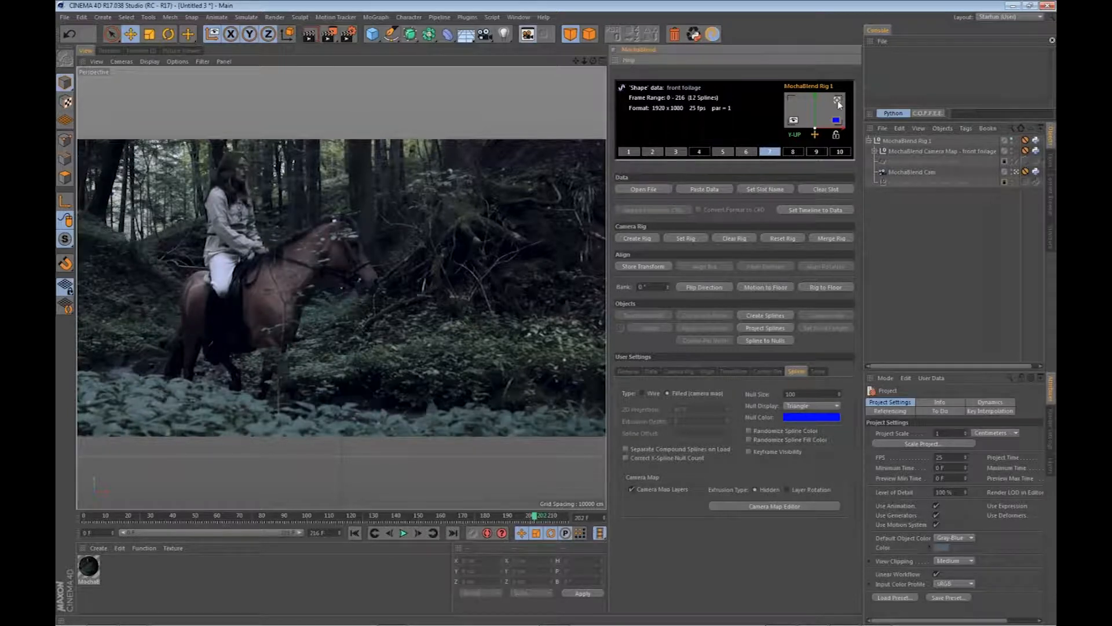
left_click_drag(382, 317, 321, 204)
scroll(322, 204, "up", 3)
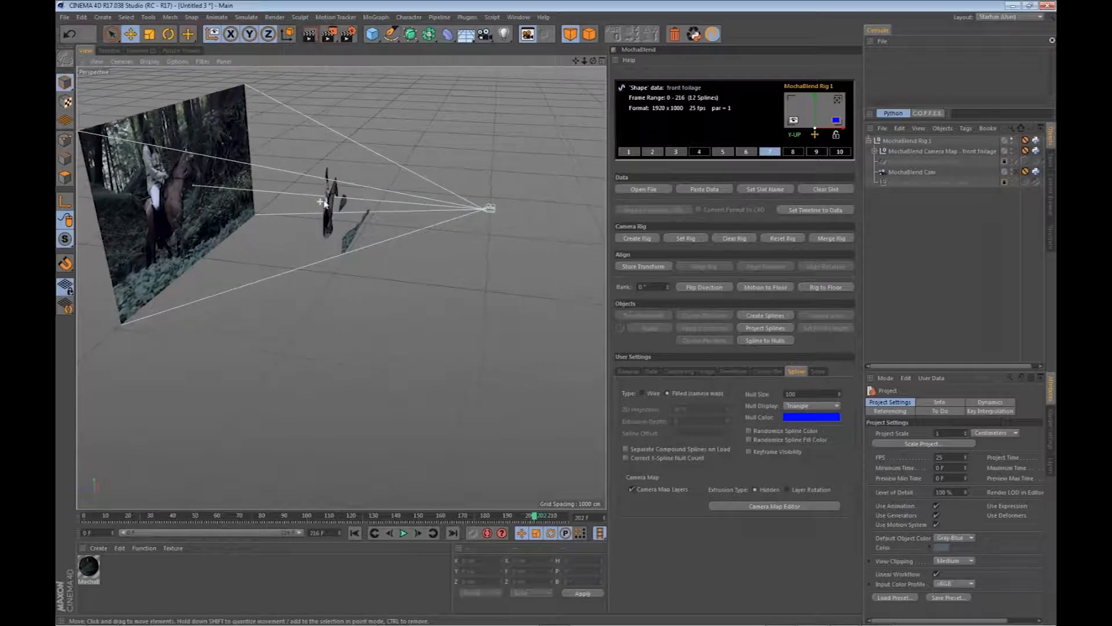
left_click_drag(535, 517, 584, 516)
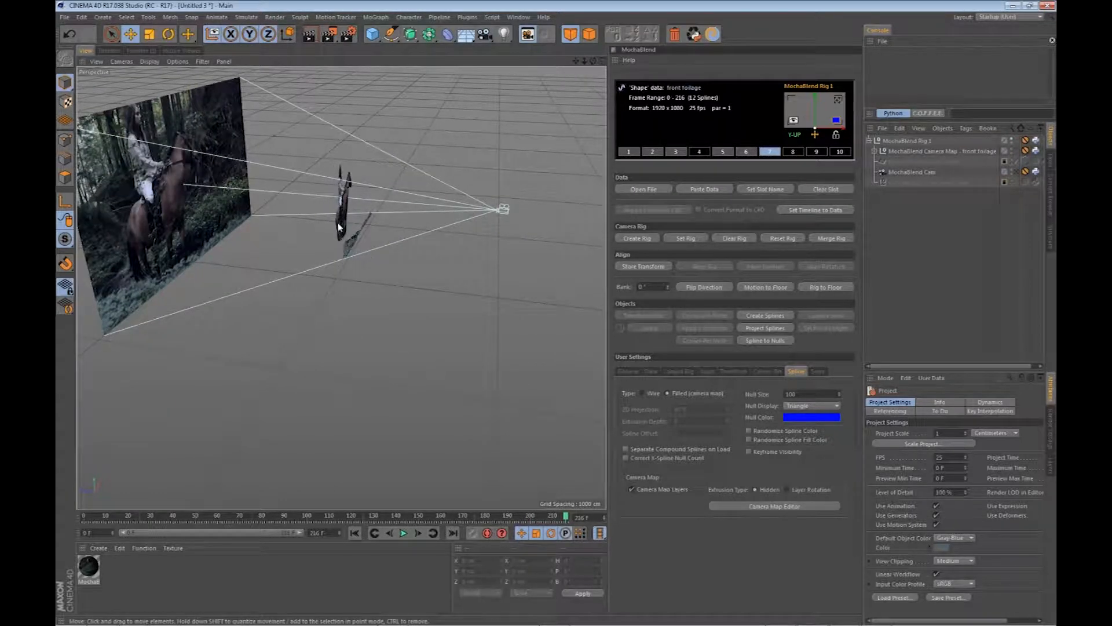
left_click_drag(363, 293, 384, 243)
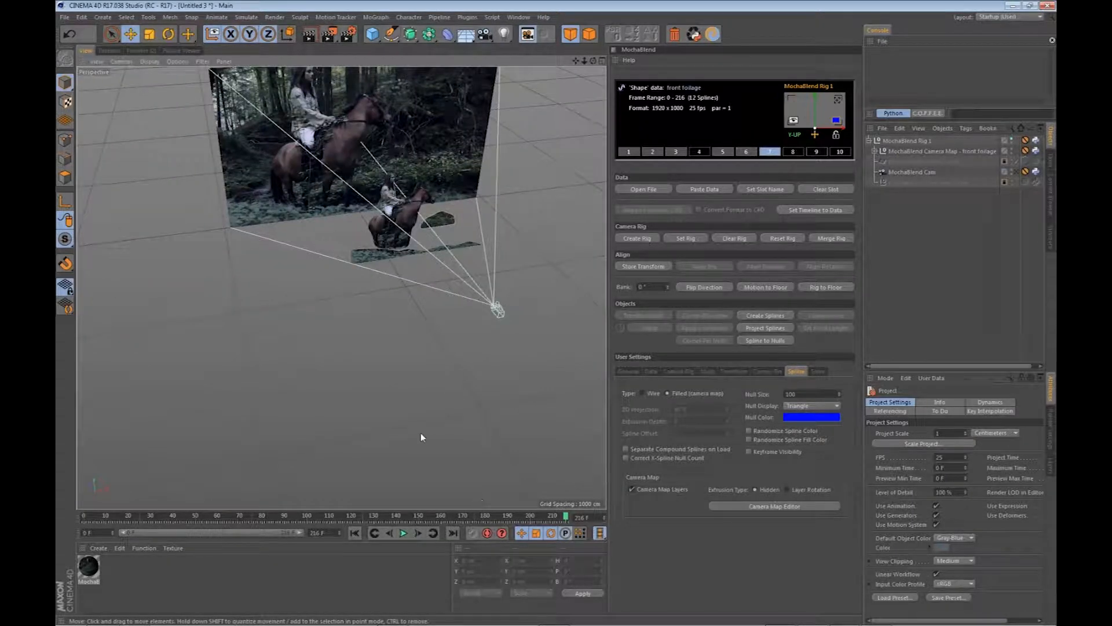
left_click_drag(421, 433, 497, 432)
left_click_drag(556, 516, 293, 545)
- Push the full background image plane back behind the mapped layers and inspect the horse layers up close
left_click(838, 121)
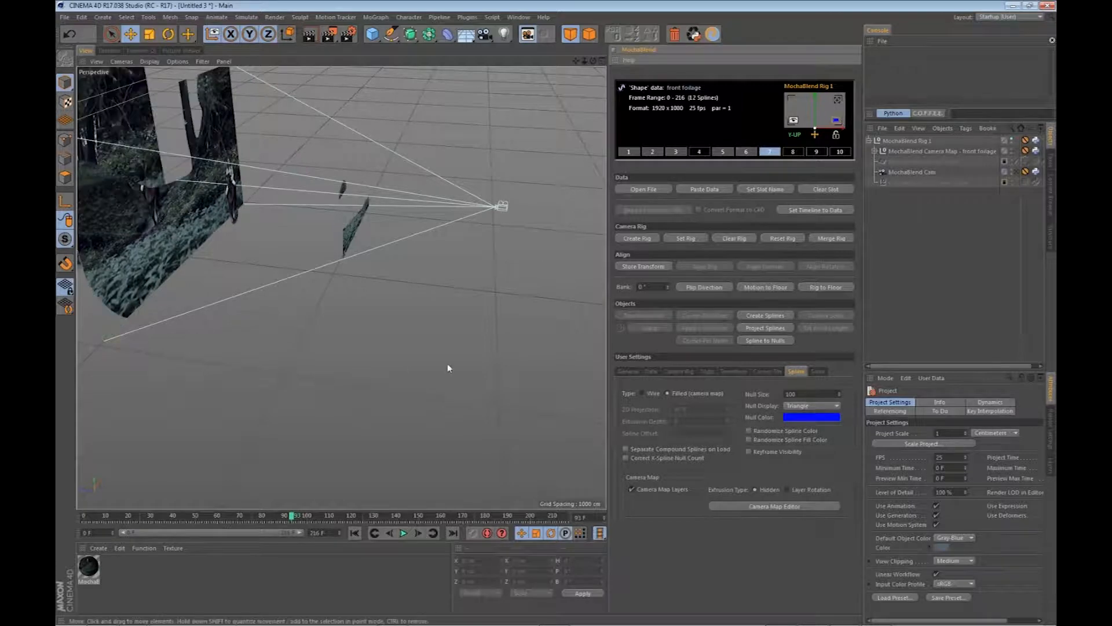
scroll(452, 352, "down", 3)
scroll(452, 352, "down", 3)
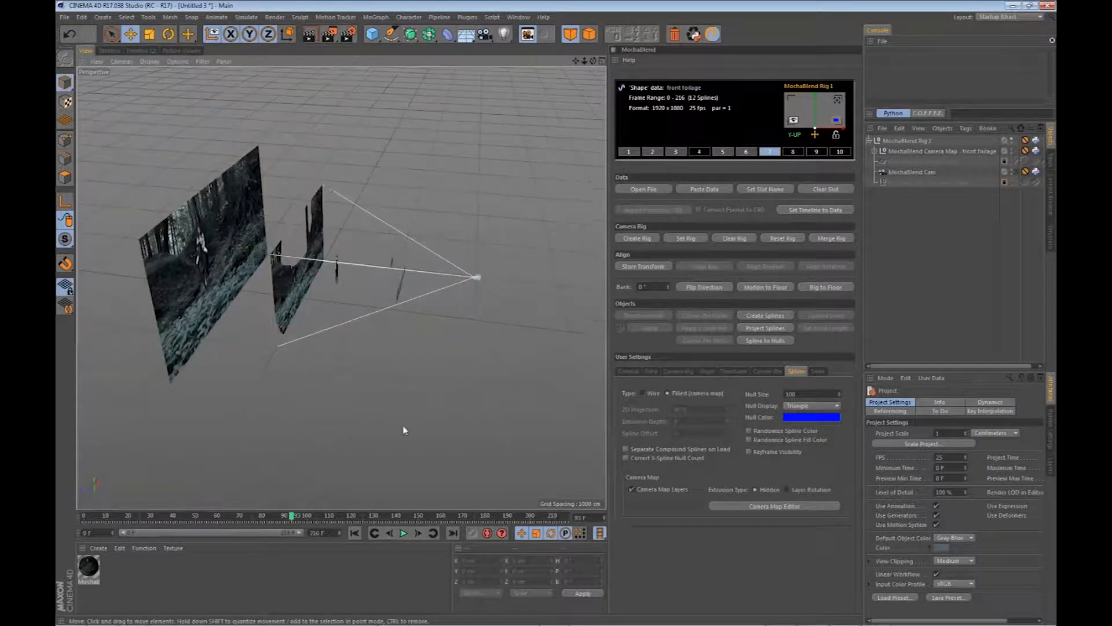
left_click_drag(410, 422, 386, 356)
scroll(400, 353, "up", 4)
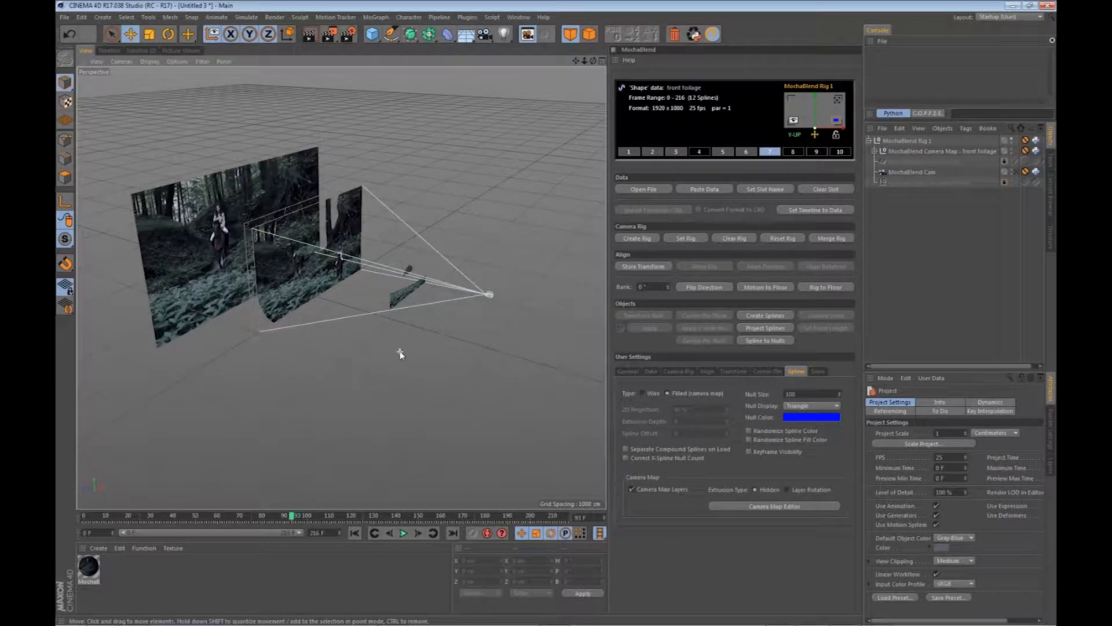
scroll(322, 230, "up", 5)
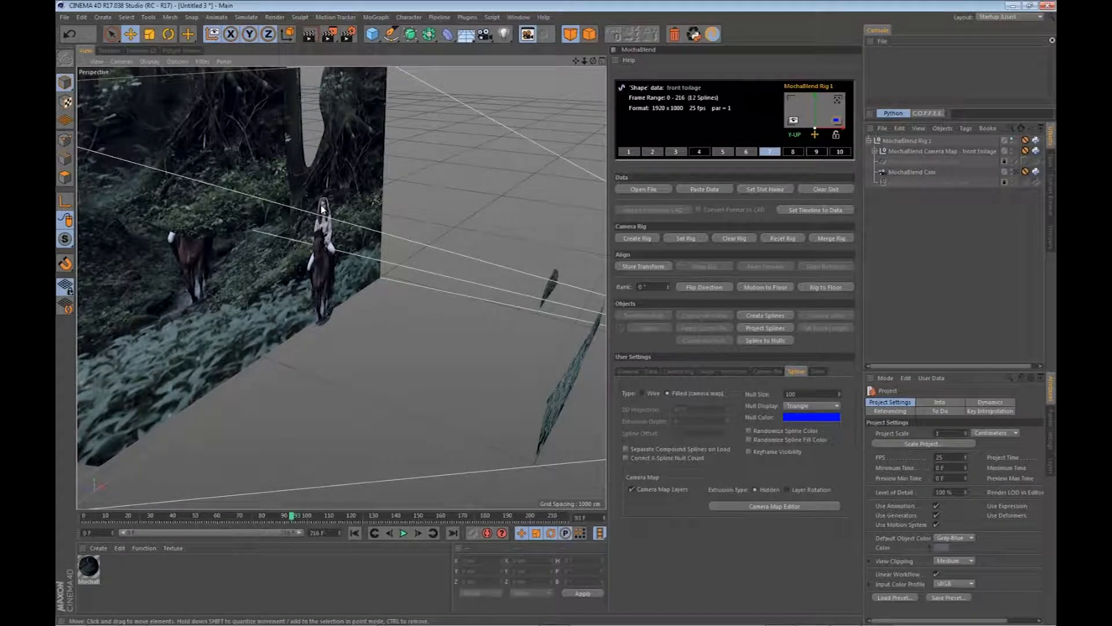
- Reopen the Camera Map Editor and place its window below the perspective view
left_click(770, 508)
left_click_drag(561, 61, 469, 361)
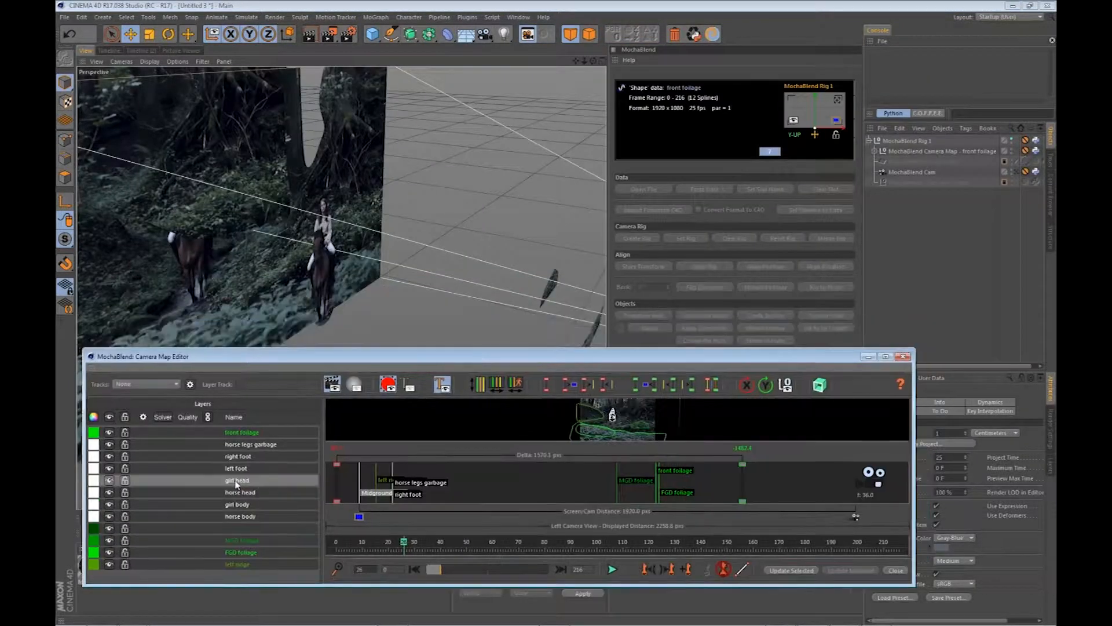
- Close the Camera Map Editor and scrub the timeline to about frame 144 to examine the horse and girl layers' depth movement
left_click(788, 387)
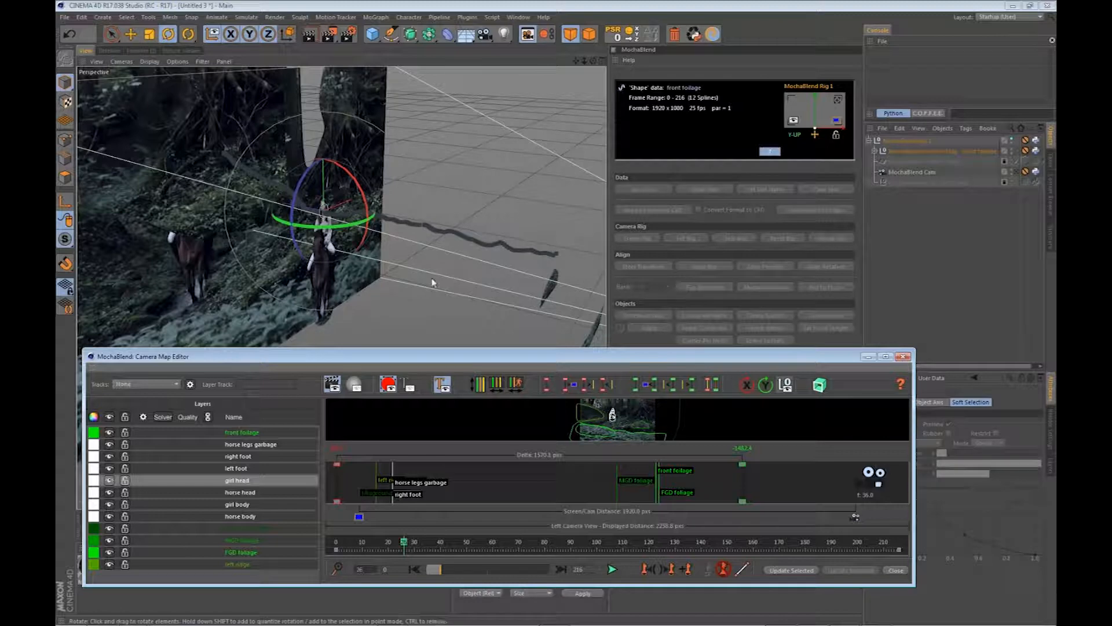
mouse_move(429, 285)
left_mouse_down()
mouse_move(398, 300)
mouse_move(437, 295)
mouse_move(420, 298)
left_mouse_up()
left_click(896, 571)
left_click(292, 518)
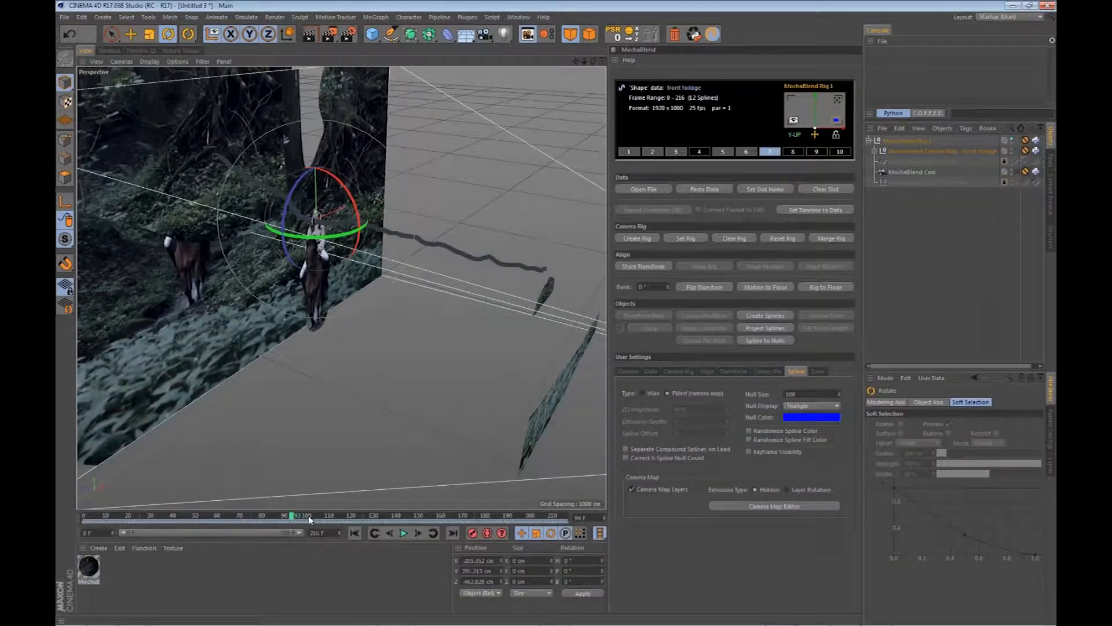
left_click_drag(310, 520, 407, 500)
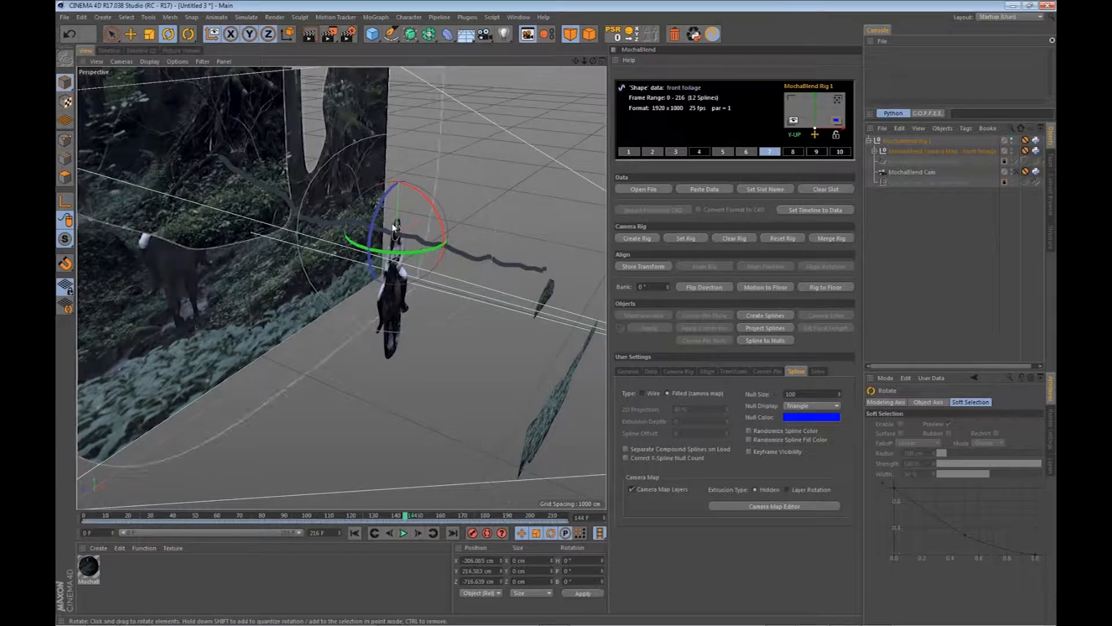
- Open the recent scene file forest girl.c4d
left_click(64, 17)
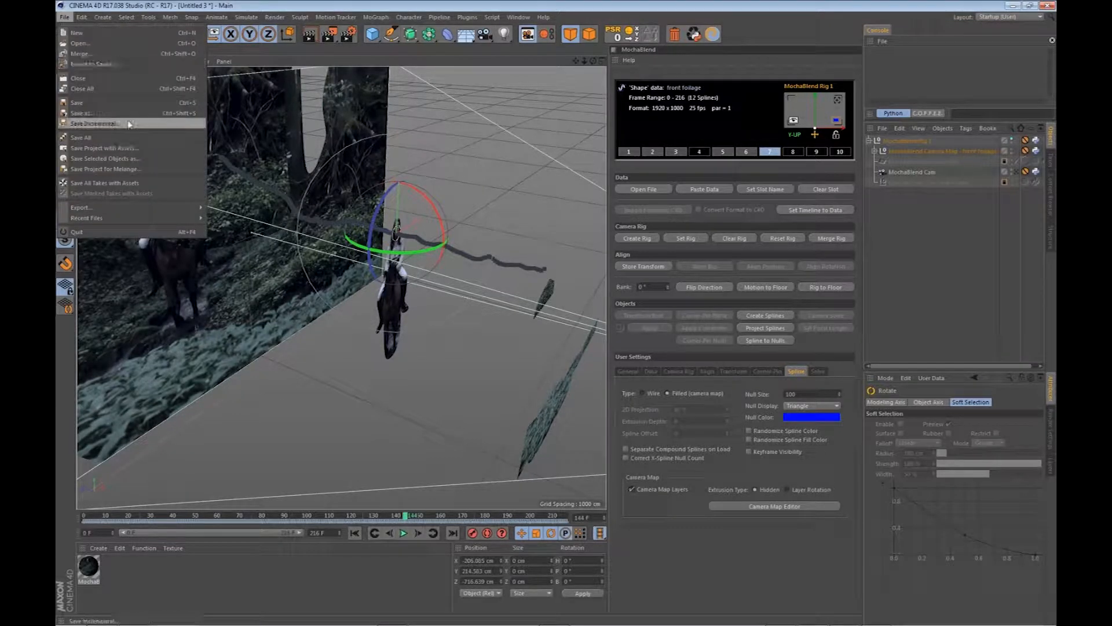
mouse_move(174, 218)
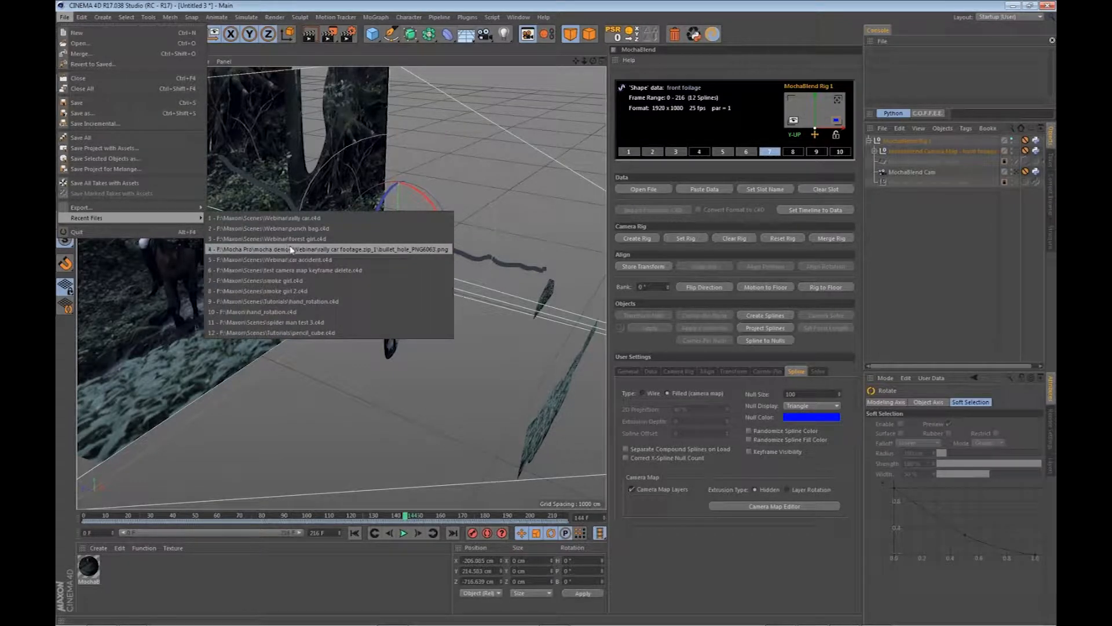
left_click(306, 239)
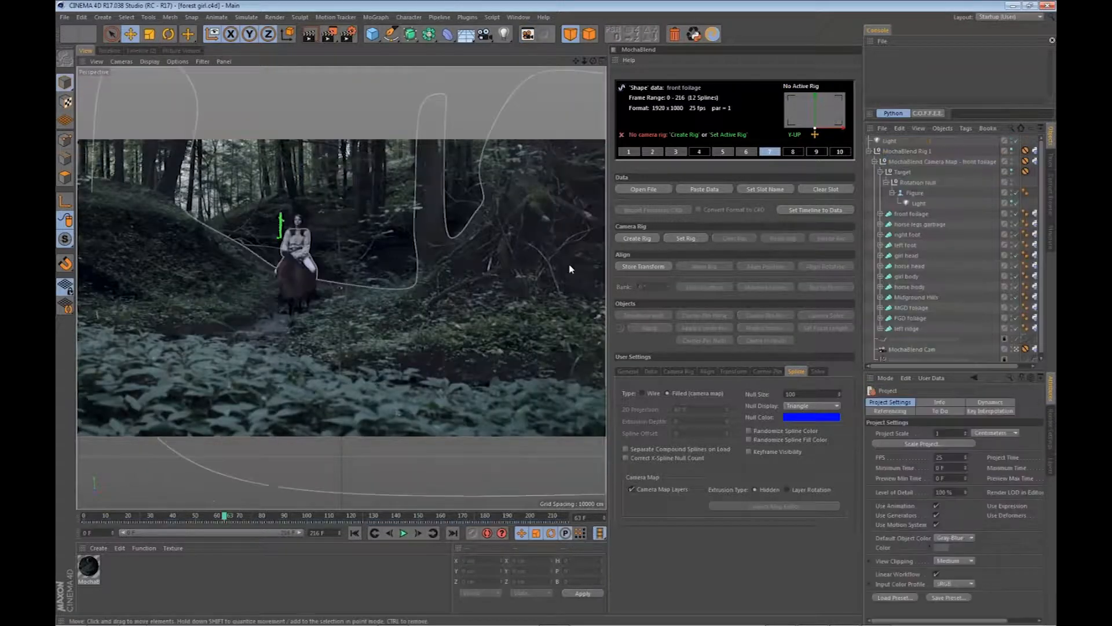
- Scrub the timeline in the camera view to examine the small glowing figure circling the girl and lighting her
mouse_move(224, 516)
left_mouse_down()
mouse_move(186, 515)
mouse_move(269, 526)
left_mouse_up()
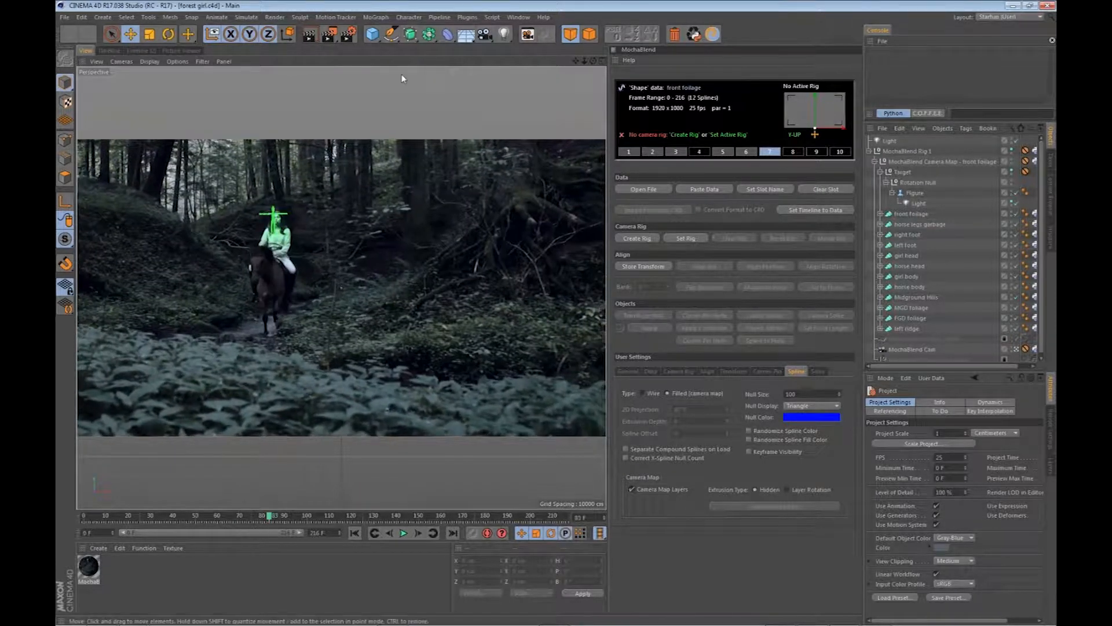
left_click(372, 33)
left_click_drag(270, 524, 456, 537)
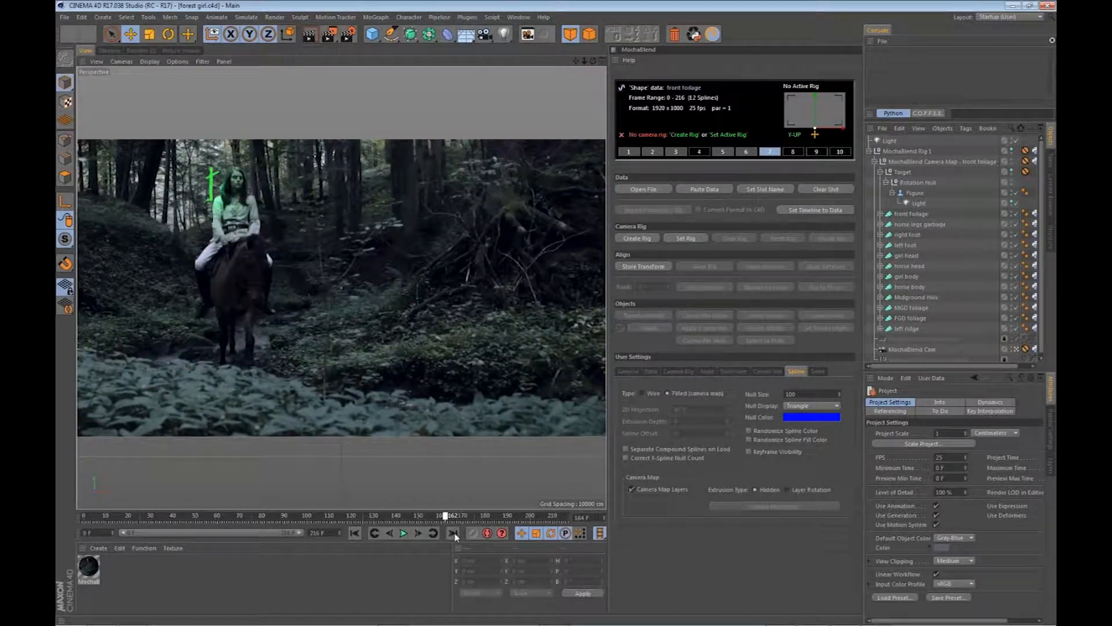
left_click_drag(535, 534, 427, 557)
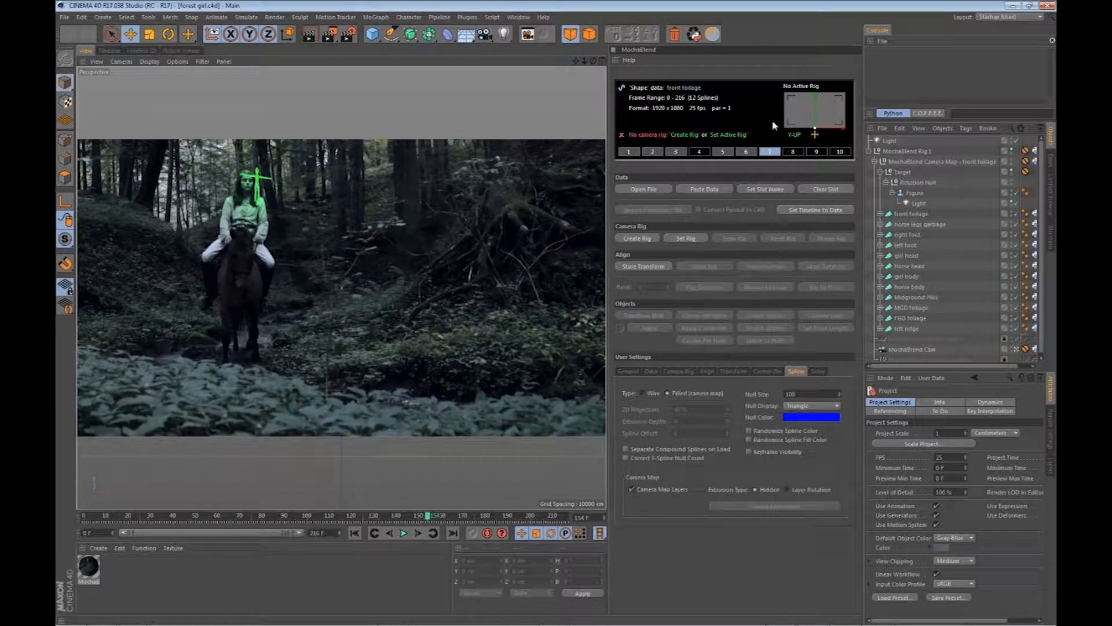
- Make MochaBlend Rig 1 the active rig, switch to the free perspective view and frame the girl and figure up close
left_click(740, 136)
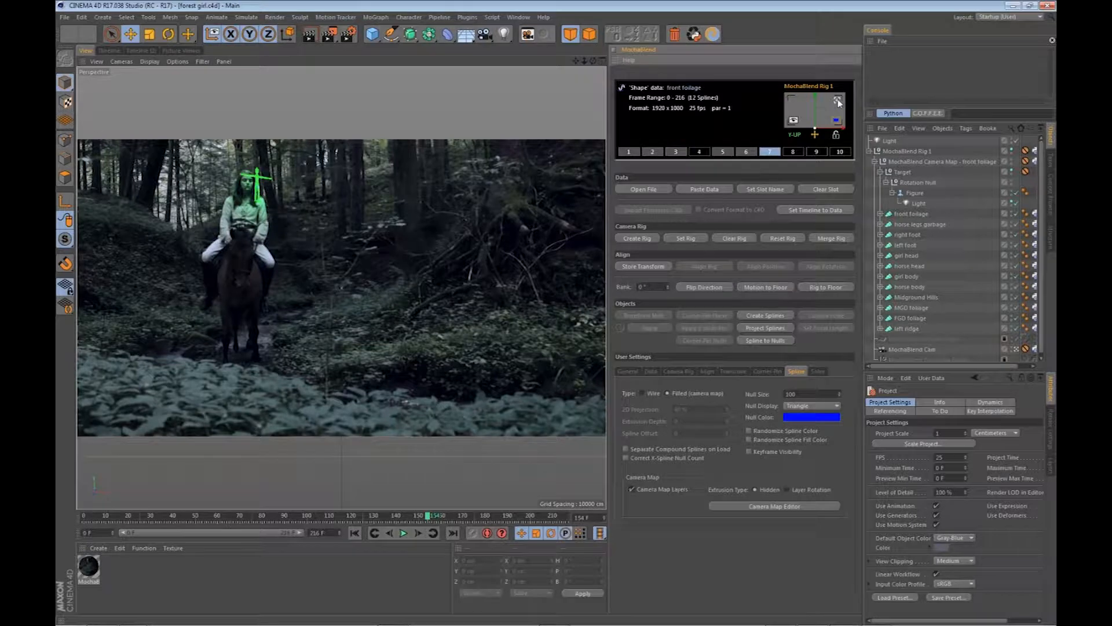
left_click(838, 102)
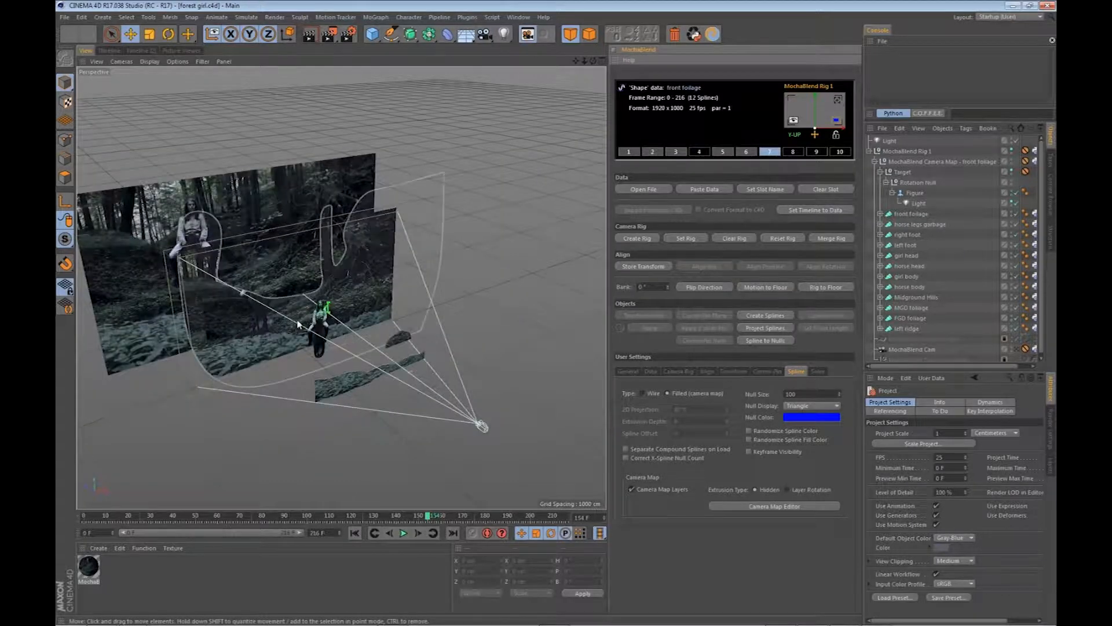
mouse_move(297, 325)
left_mouse_down()
mouse_move(363, 477)
mouse_move(412, 478)
mouse_move(373, 366)
mouse_move(412, 370)
mouse_move(245, 294)
mouse_move(490, 369)
mouse_move(426, 517)
mouse_move(322, 535)
mouse_move(446, 537)
left_mouse_up()
left_click_drag(486, 416, 339, 295)
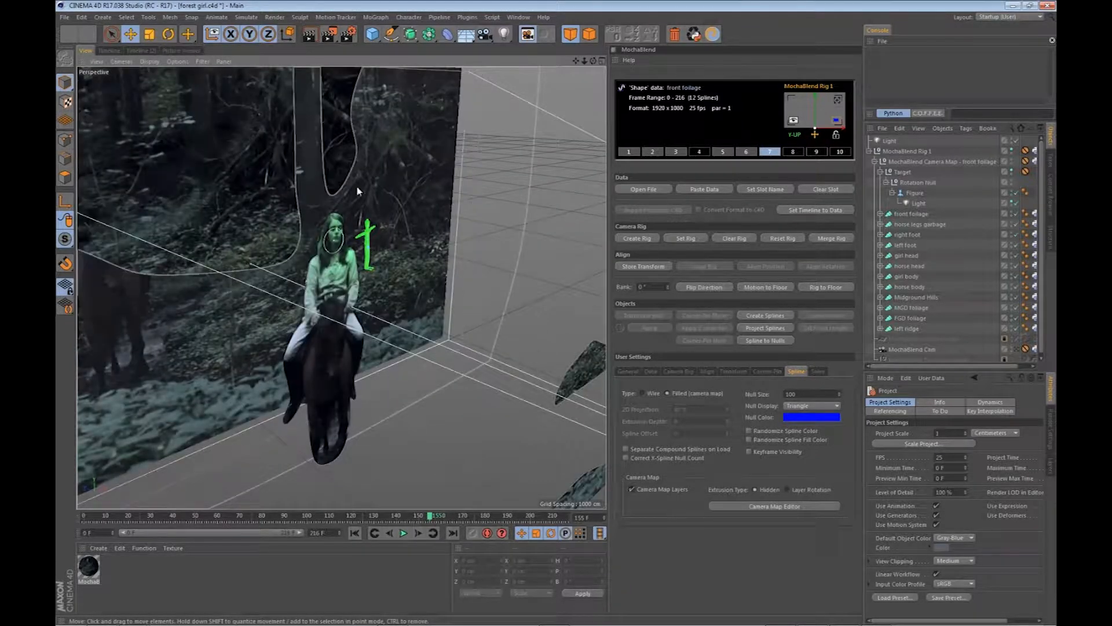
- Scrub the timeline and view the layers from several angles to examine the figure's orbit and the layers' depth spacing
mouse_move(431, 517)
left_mouse_down()
mouse_move(405, 521)
mouse_move(447, 527)
mouse_move(429, 535)
left_mouse_up()
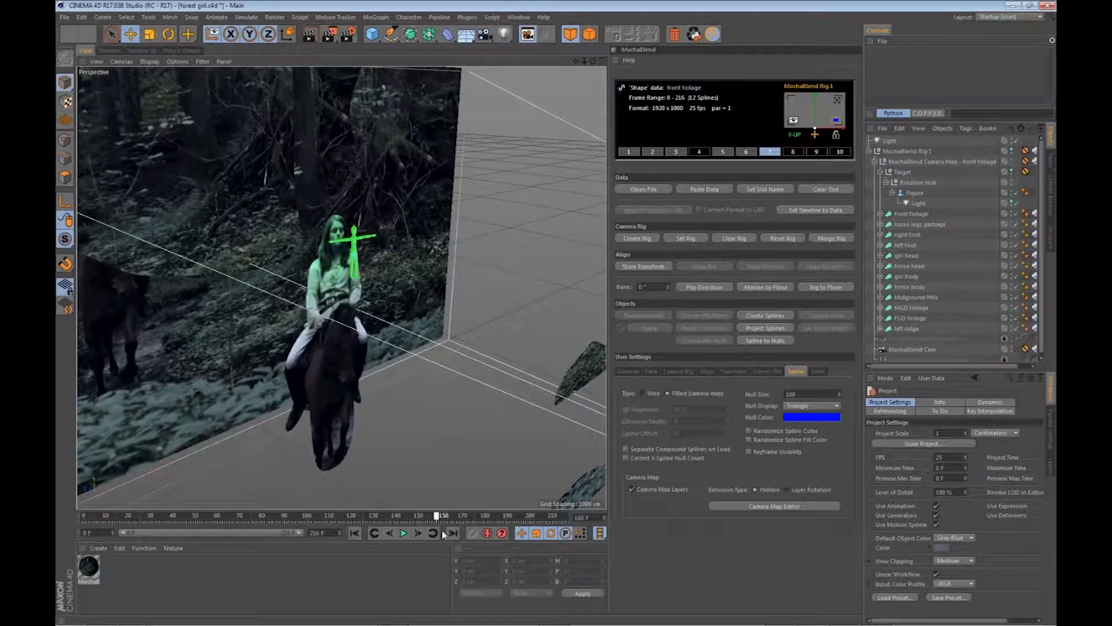
left_click_drag(452, 535, 435, 536)
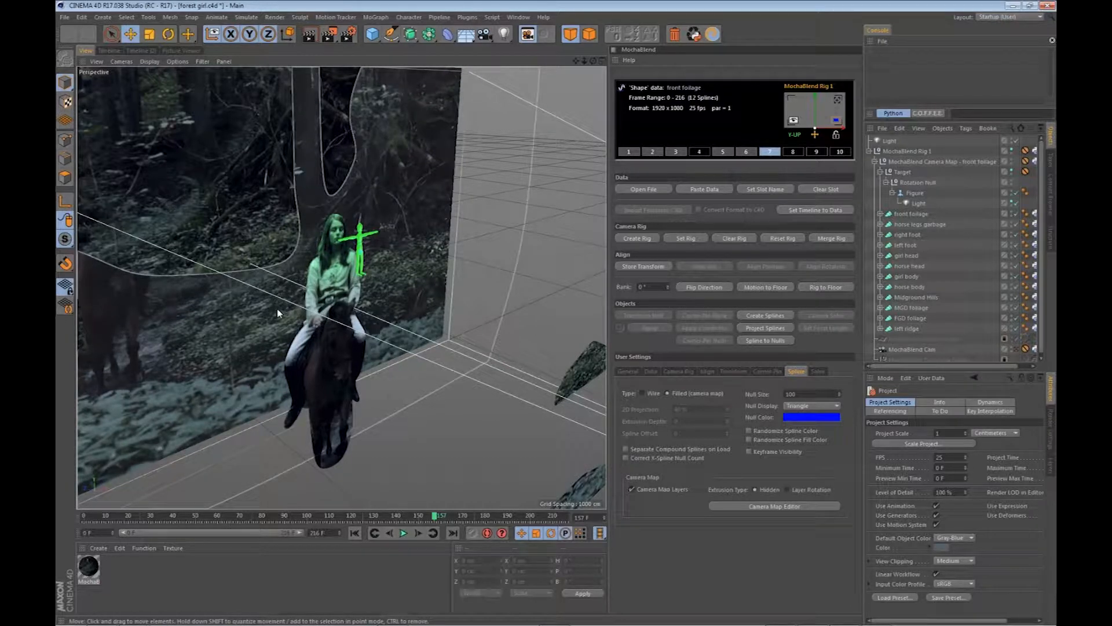
left_click_drag(277, 313, 280, 222)
scroll(279, 218, "down", 3)
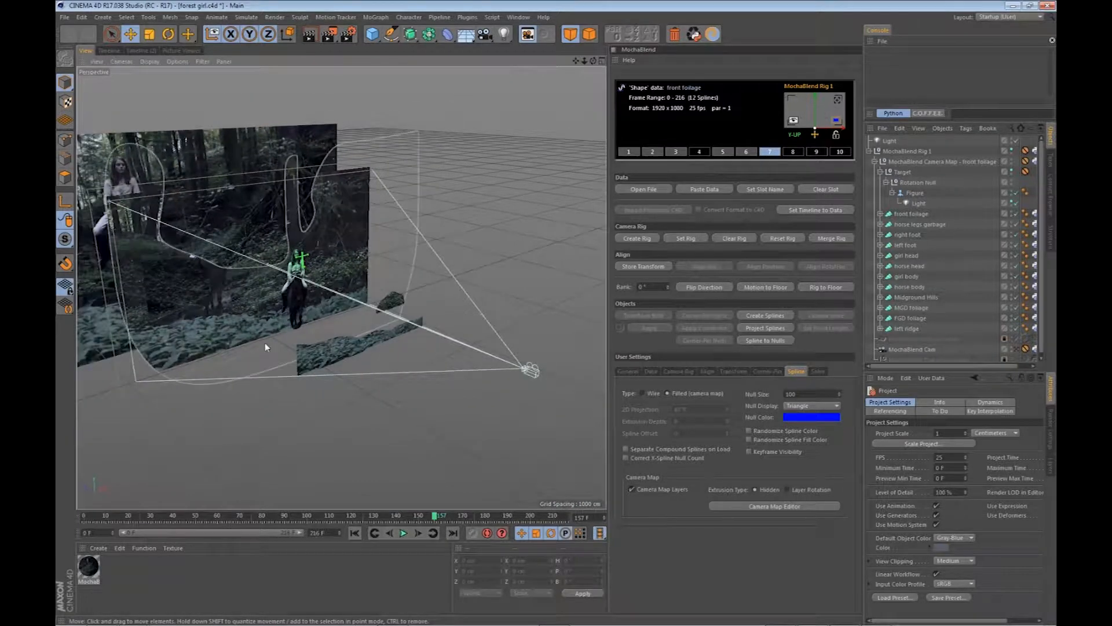
left_click_drag(270, 342, 350, 202)
scroll(350, 201, "up", 3)
left_click_drag(483, 325, 464, 348)
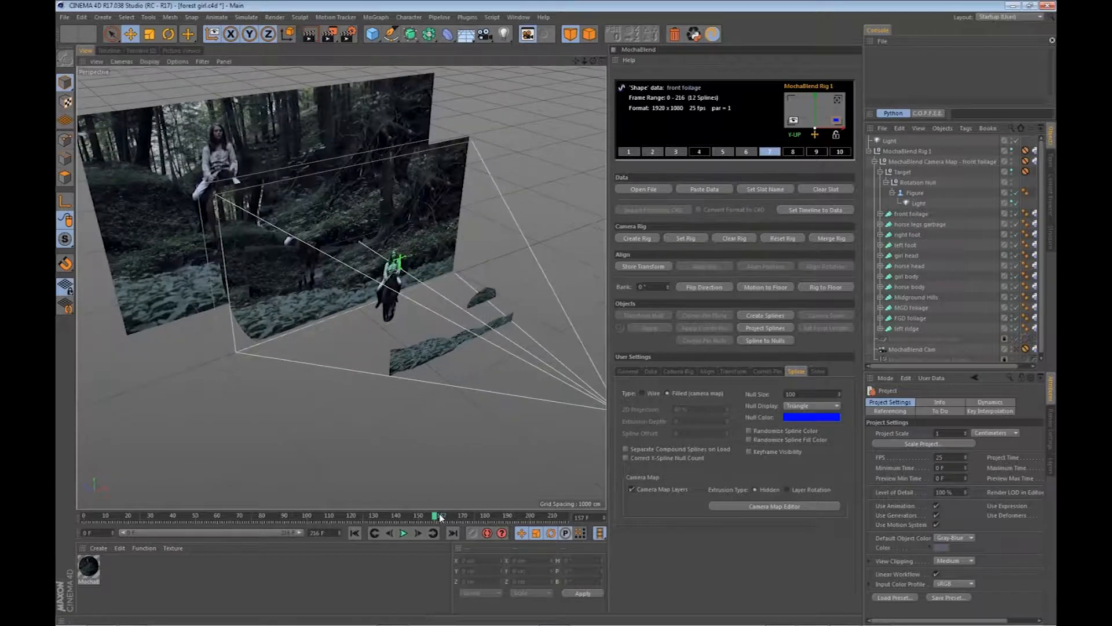
left_click_drag(444, 517, 516, 537)
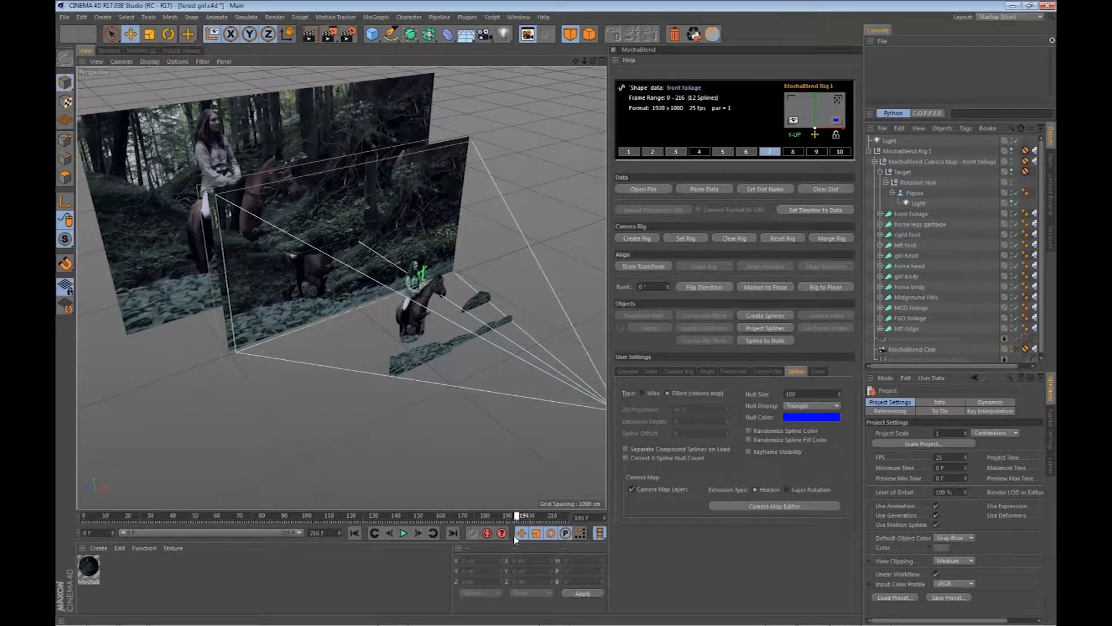
- Show the MochaBlend camera rig settings and examine the rig's camera and projected layers from around the scene
left_click_drag(470, 419, 419, 331, "alt")
scroll(418, 326, "up", 1)
scroll(419, 331, "up", 2)
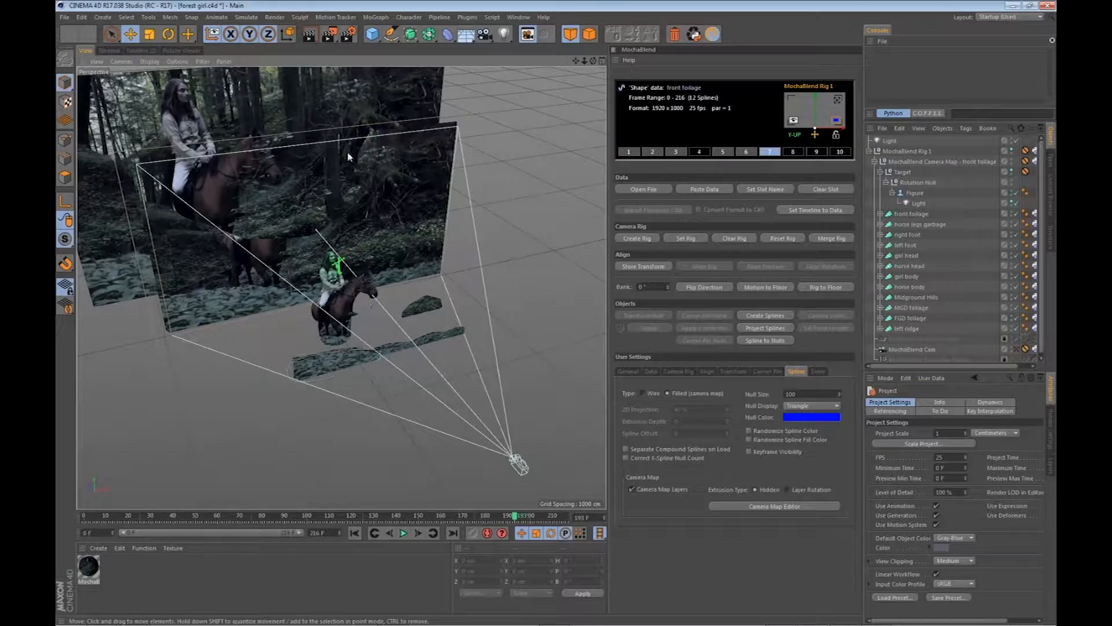
scroll(347, 156, "down", 3)
left_click(678, 371)
left_click_drag(700, 431, 699, 396)
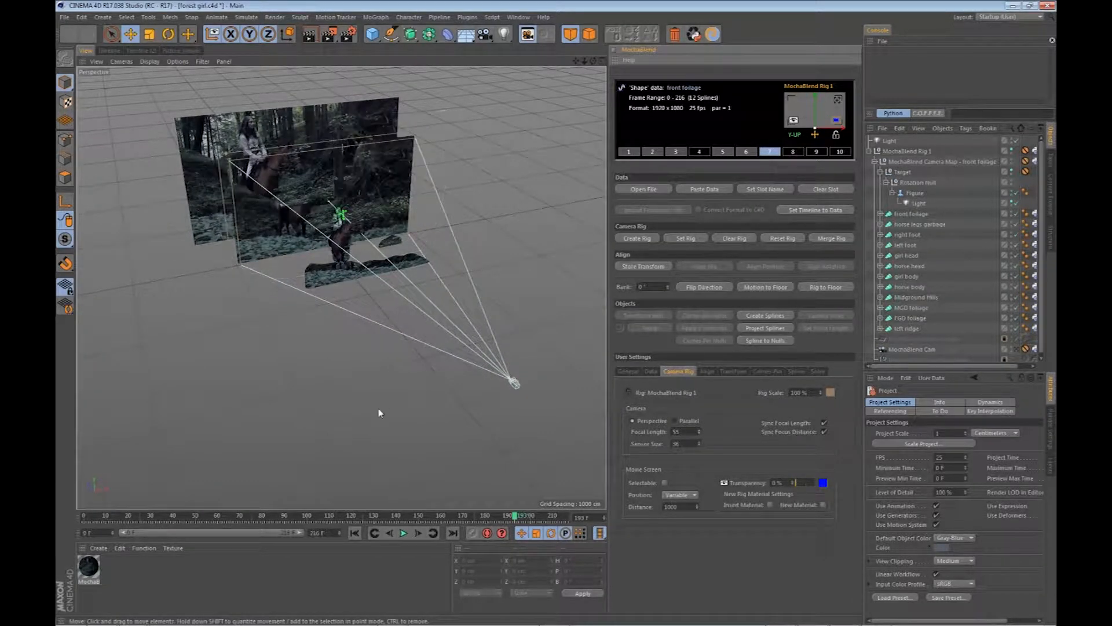
left_click_drag(380, 413, 387, 415)
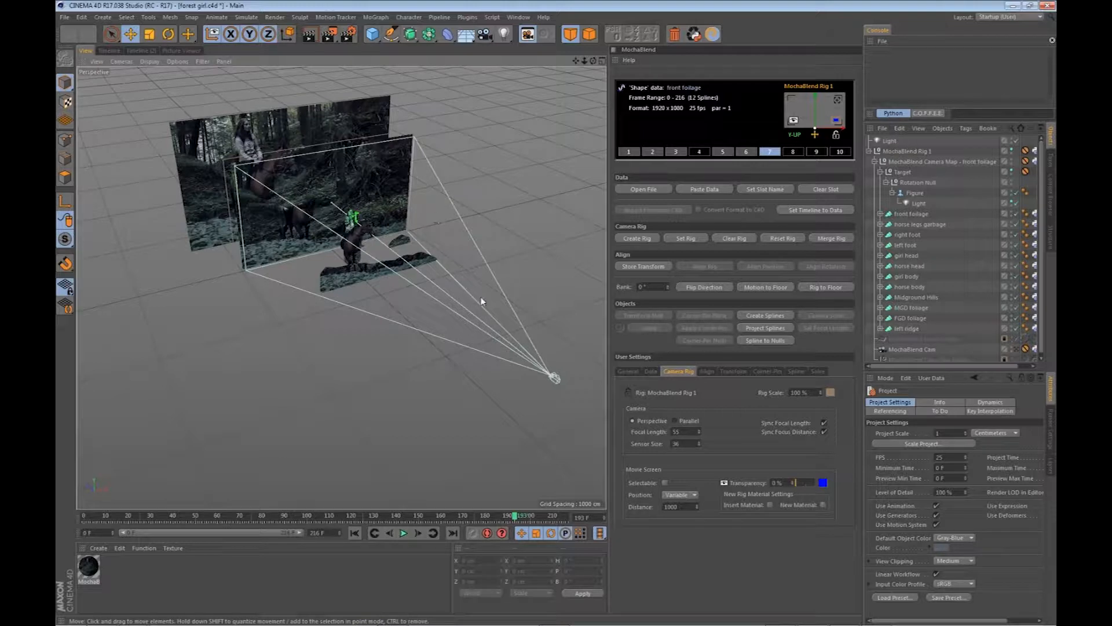
mouse_move(492, 362)
left_mouse_down()
mouse_move(483, 374)
mouse_move(508, 364)
left_mouse_up()
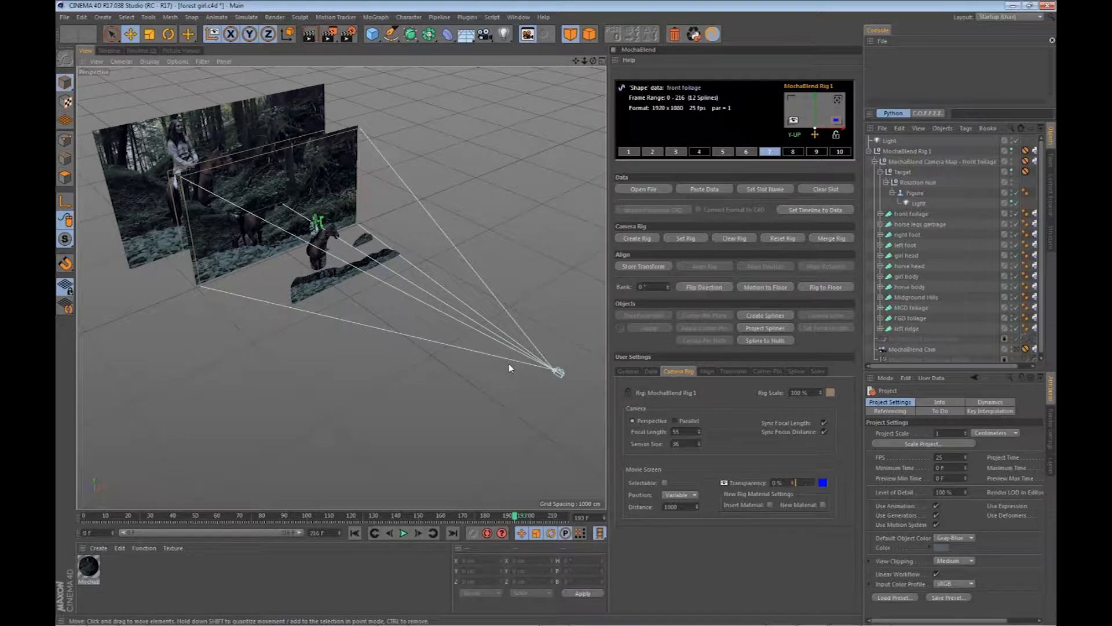
mouse_move(475, 378)
left_mouse_down()
mouse_move(442, 374)
mouse_move(470, 376)
left_mouse_up()
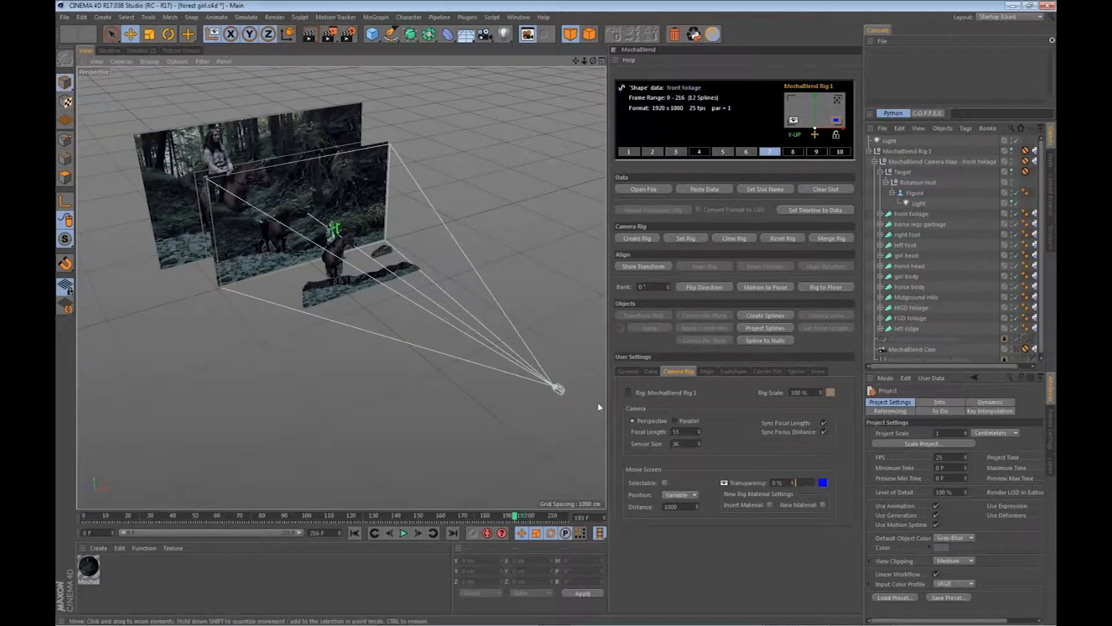
- Select the MochaBlend Cam object and set its stereoscopic mode to Symmetrical
left_click(886, 377)
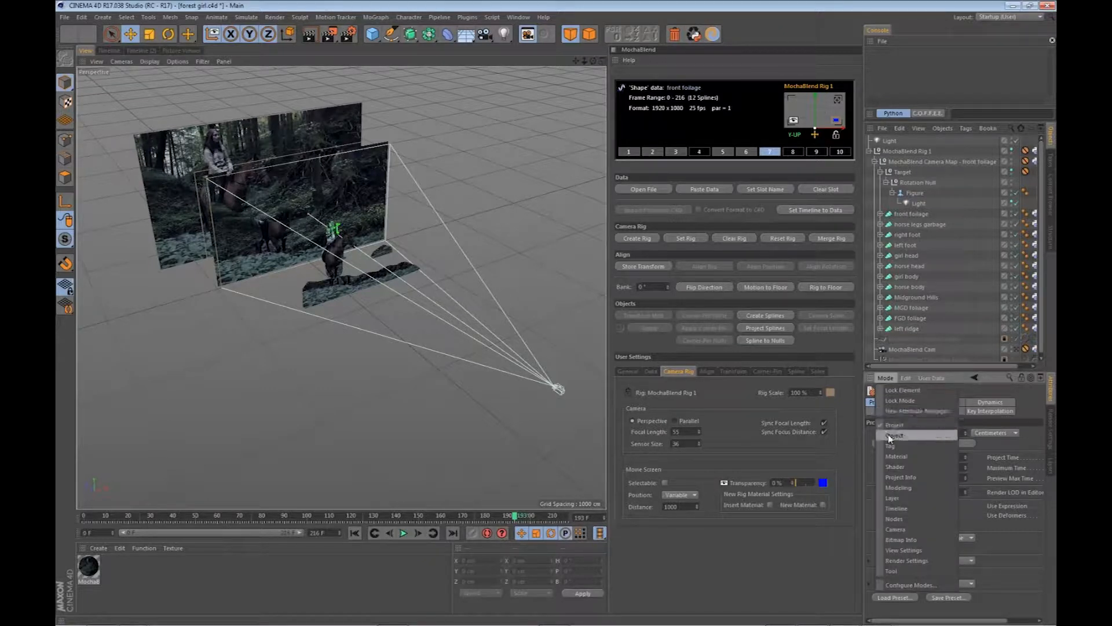
left_click(559, 392)
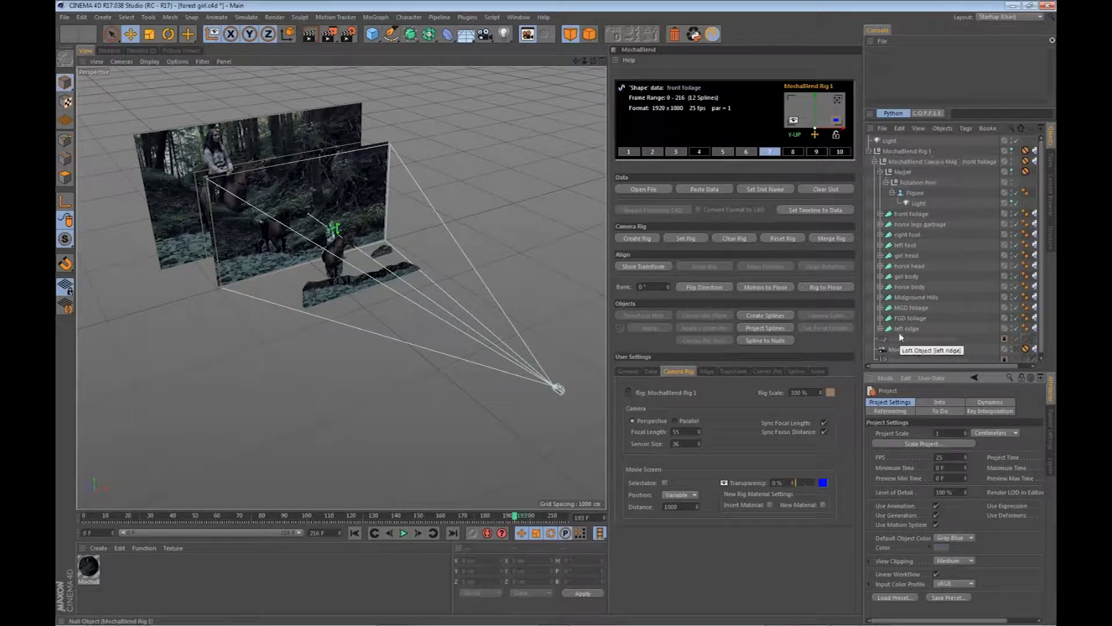
left_click(901, 349)
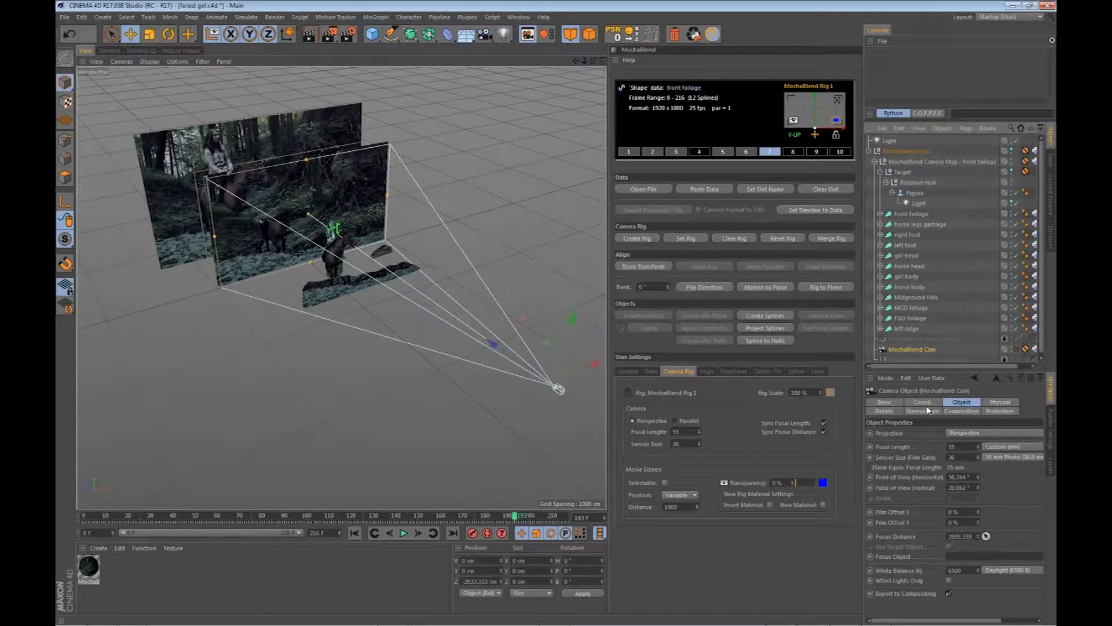
left_click(977, 434)
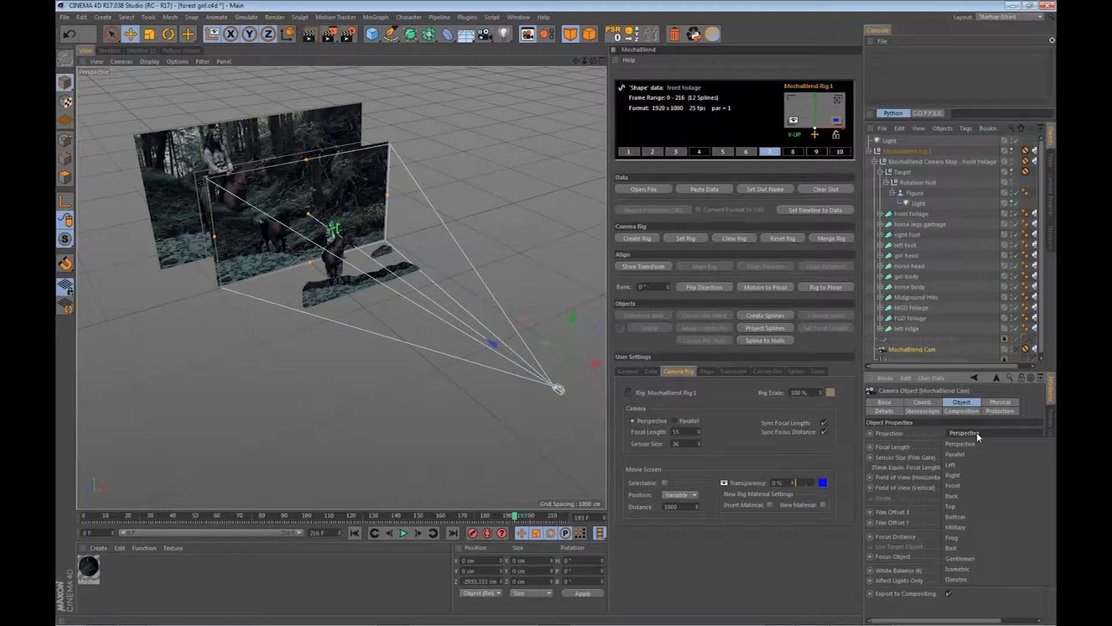
left_click(1000, 410)
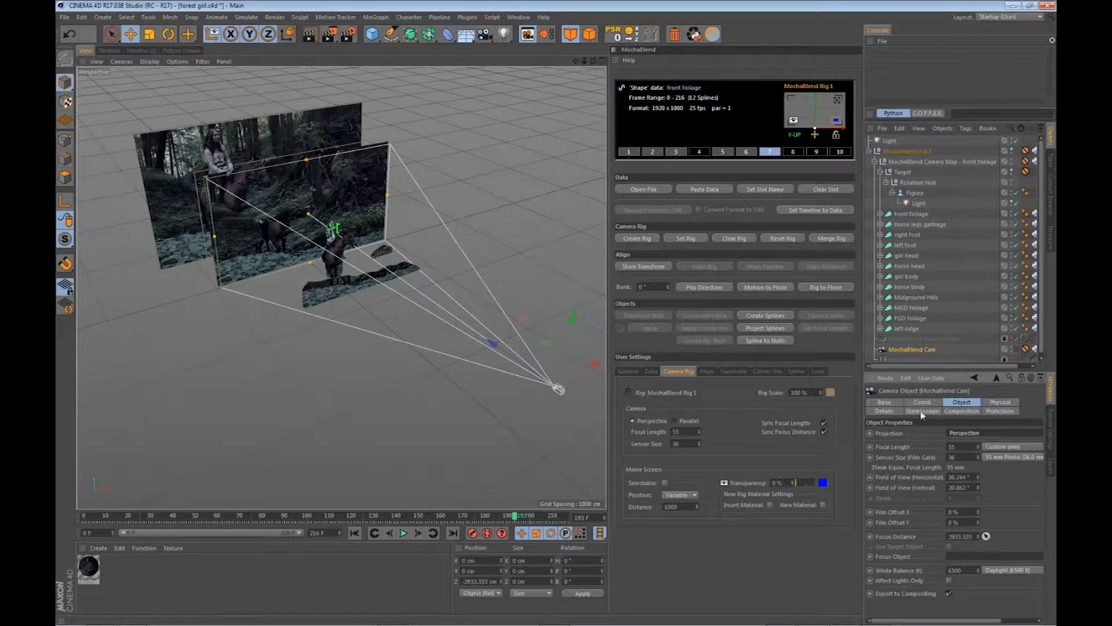
left_click(884, 404)
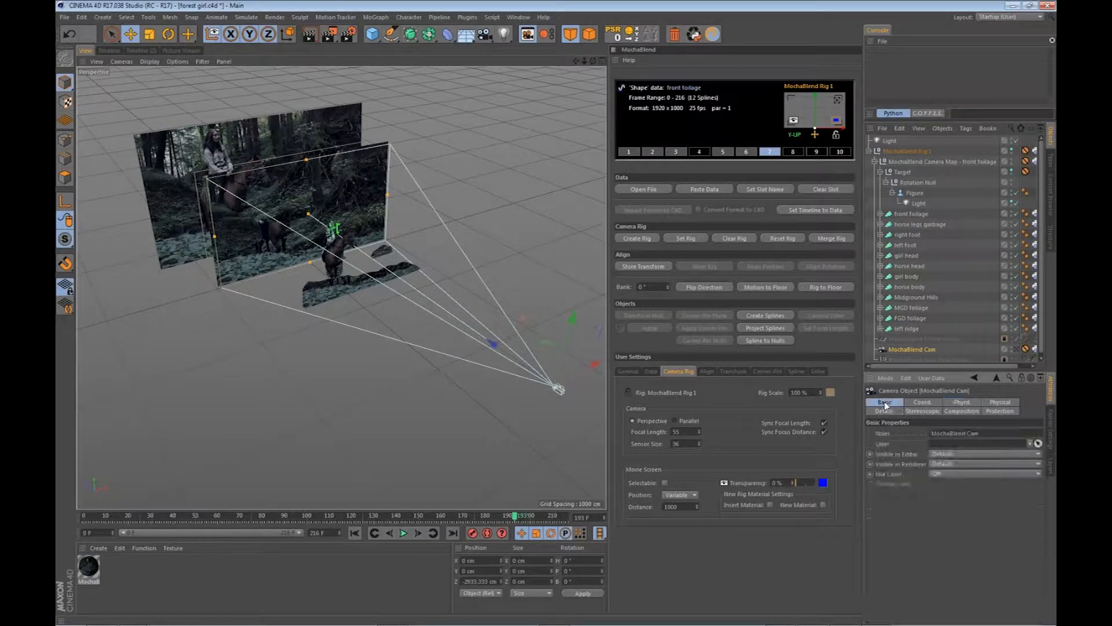
left_click(921, 403)
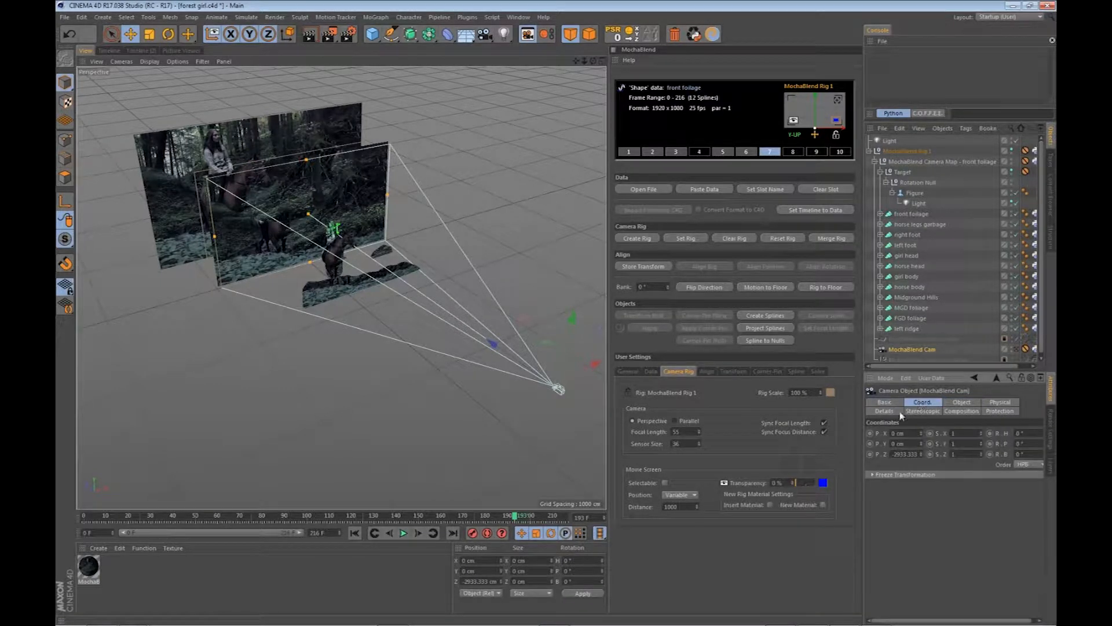
left_click(921, 411)
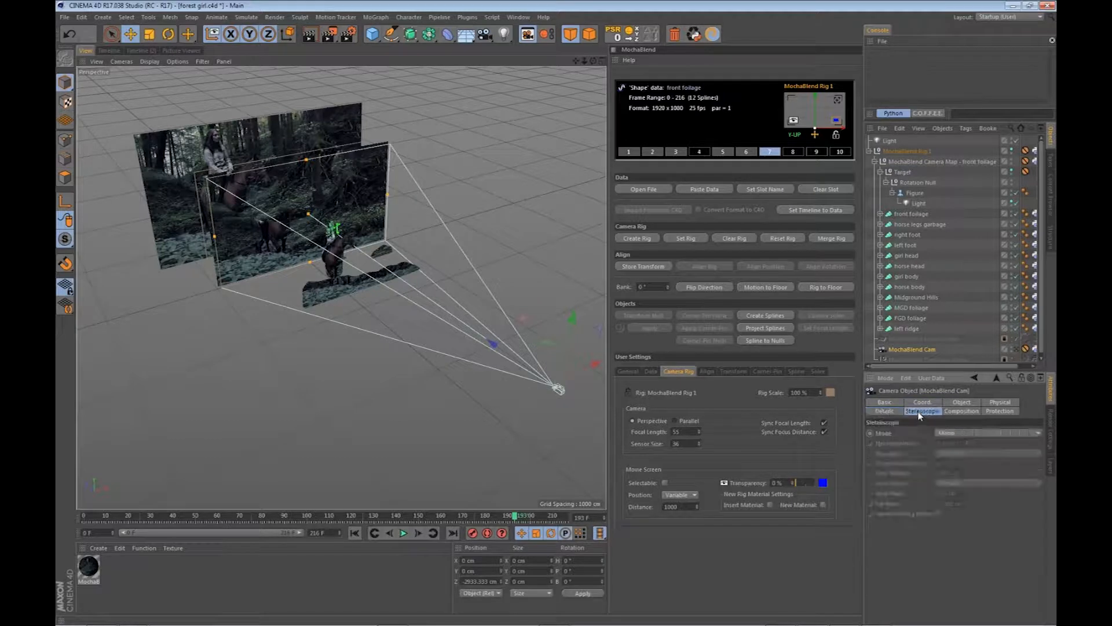
left_click(950, 433)
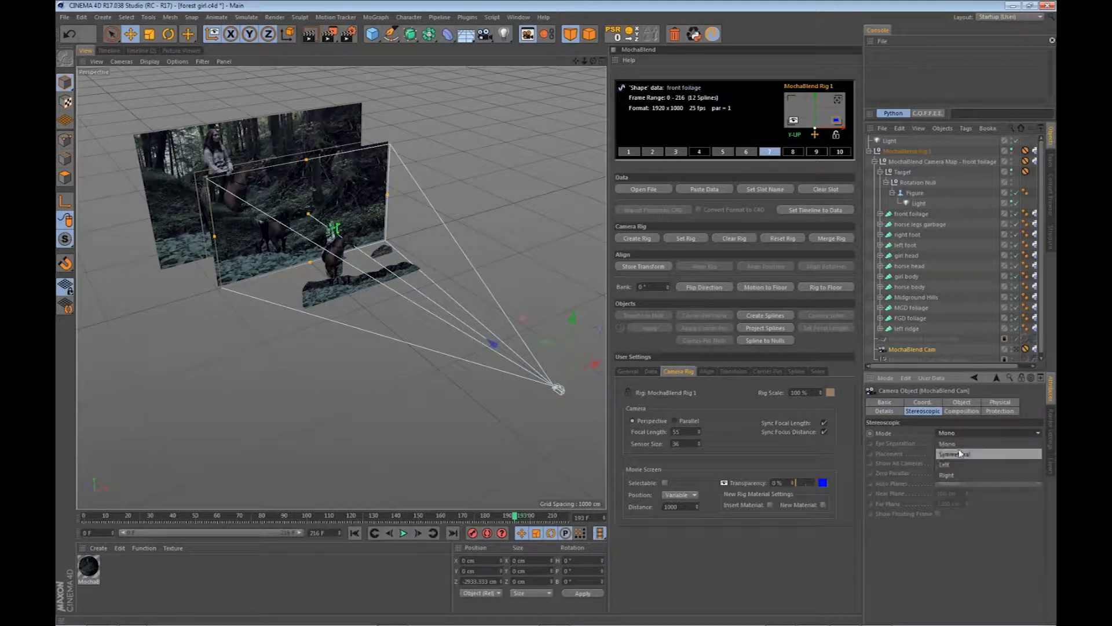
left_click(960, 454)
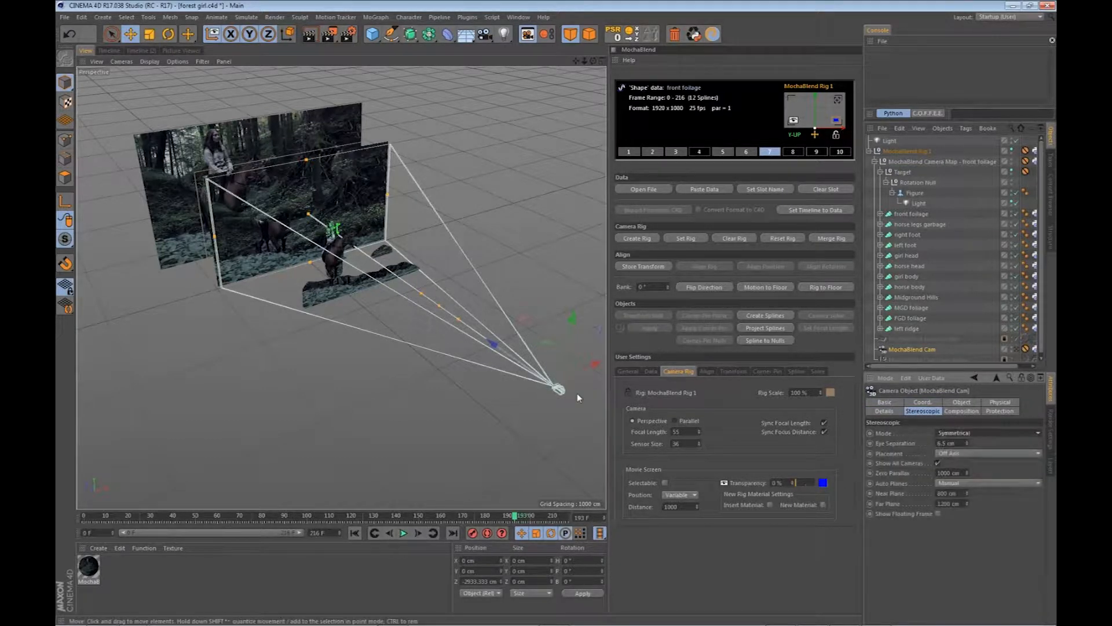
- Inspect the stereo camera pair of the MochaBlend Cam up close in the perspective view
scroll(242, 395, "down", 1)
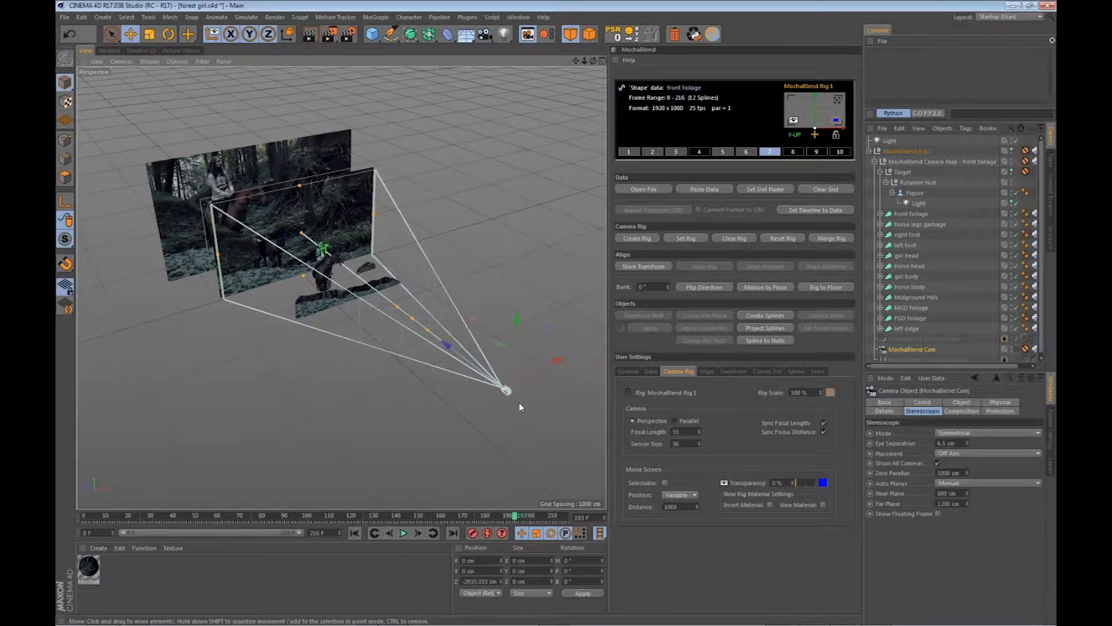
scroll(519, 406, "up", 5)
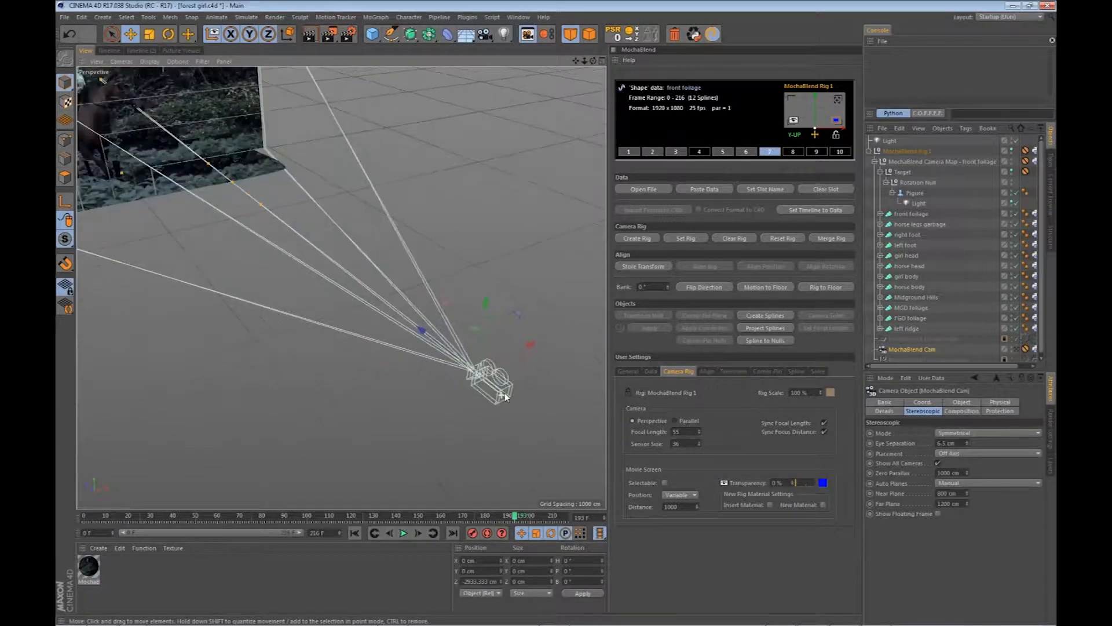
scroll(505, 397, "up", 4)
left_click_drag(508, 397, 521, 416, "alt")
scroll(331, 350, "down", 5)
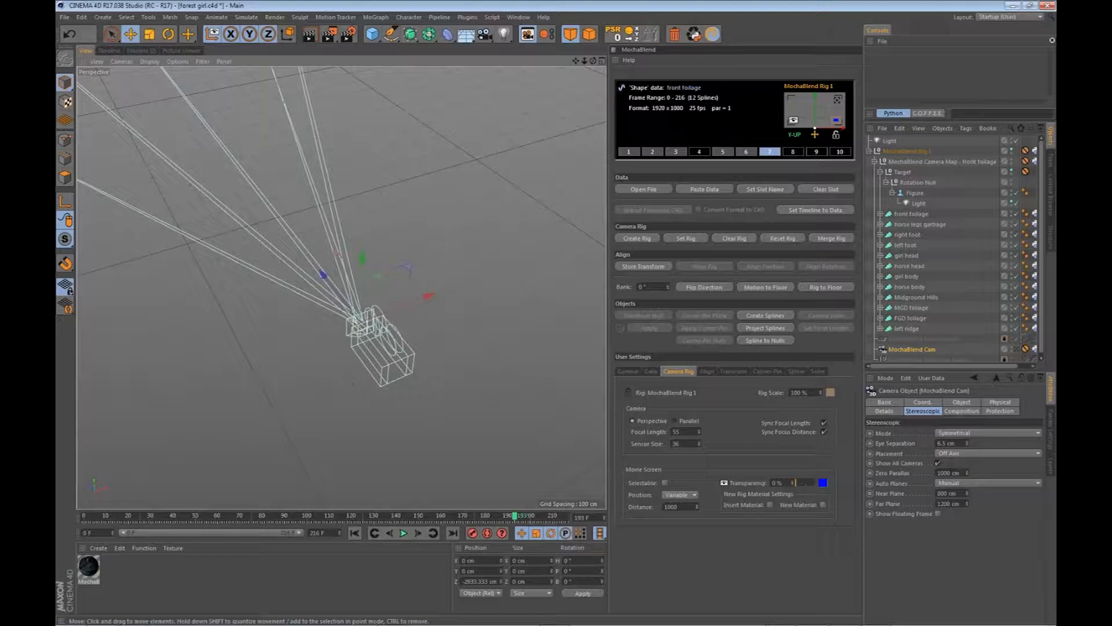
- Switch to mocha Pro, open the recent WomanRoto project without its autosave, and scrub through the running woman's roto shapes
mouse_move(852, 620)
left_click(782, 620)
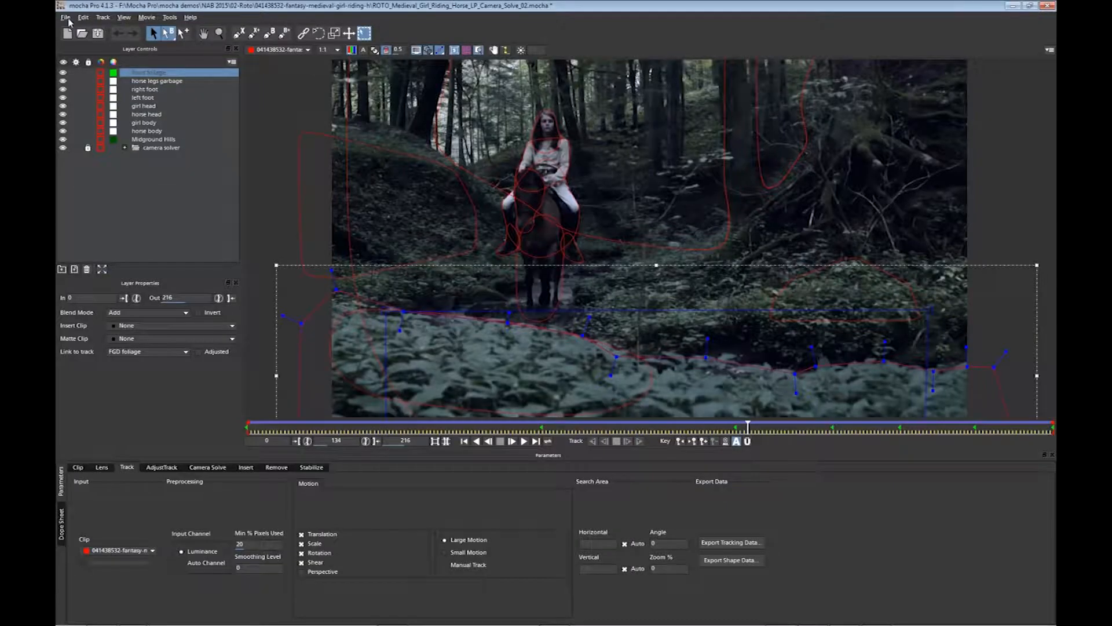
left_click(65, 17)
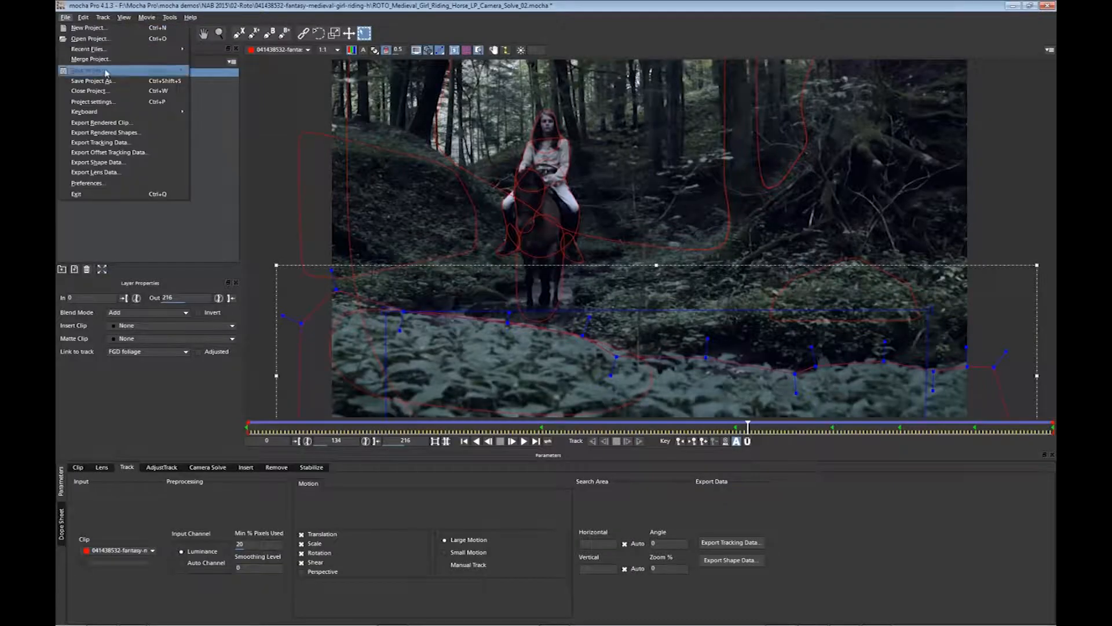
mouse_move(150, 55)
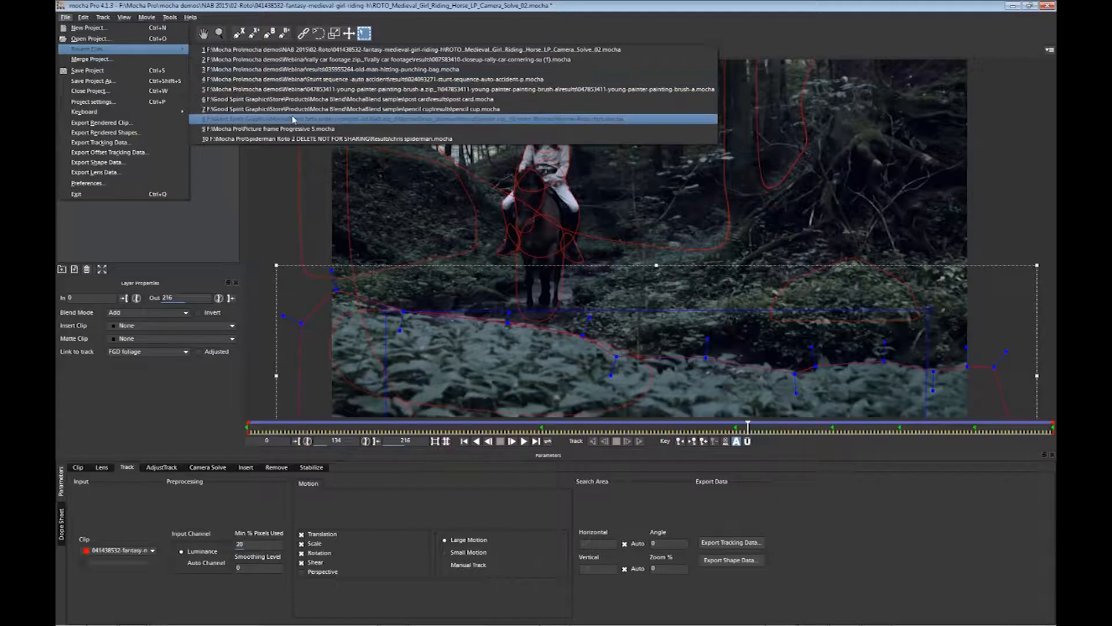
left_click(278, 118)
left_click(531, 333)
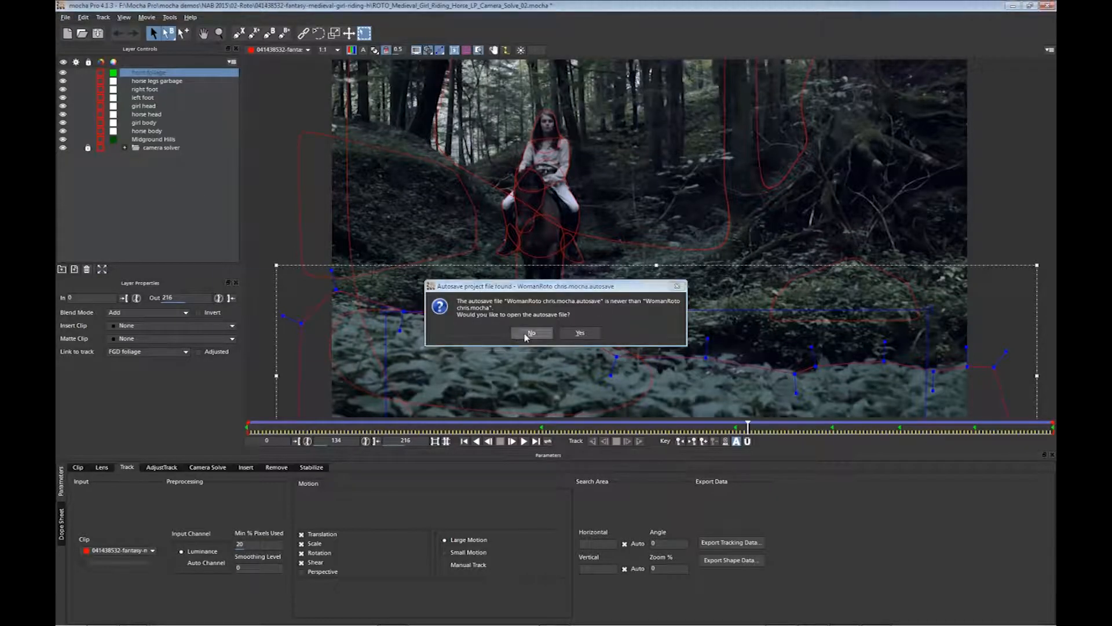
left_click(755, 338)
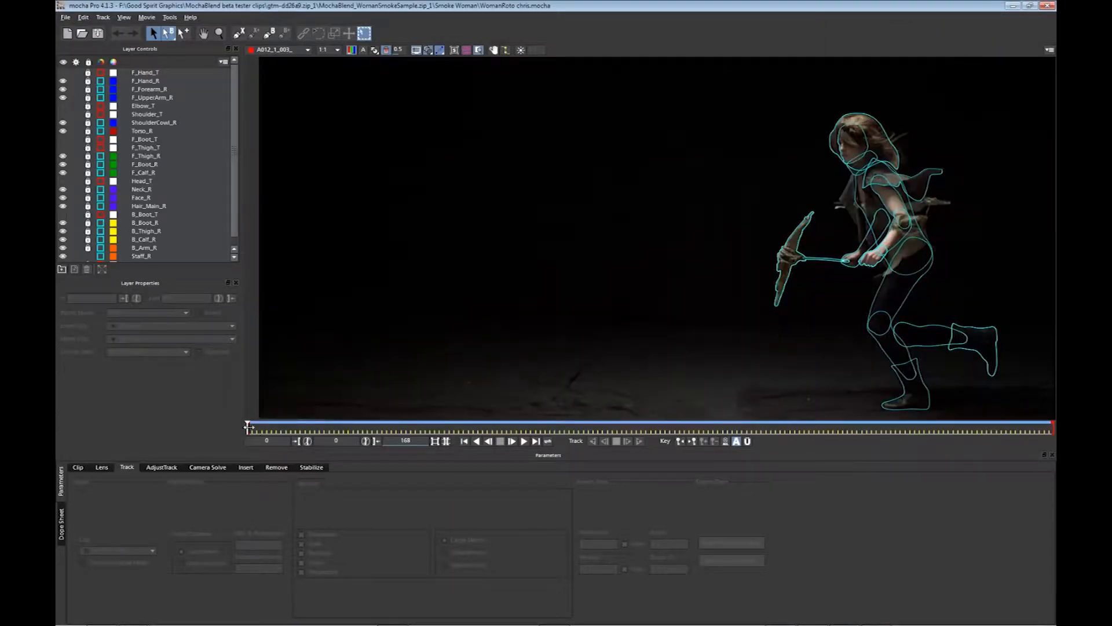
left_click_drag(287, 426, 814, 432)
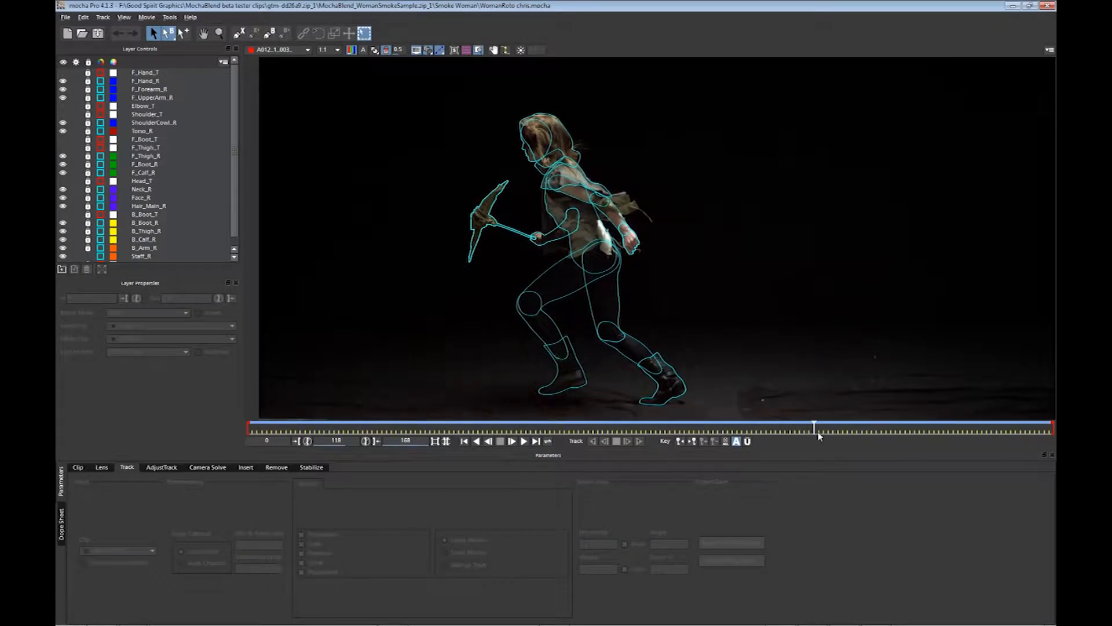
- Switch to Cinema 4D, show the MochaBlend spline settings, and try to open the Camera Map Editor for the front foliage camera map null
left_click(811, 616)
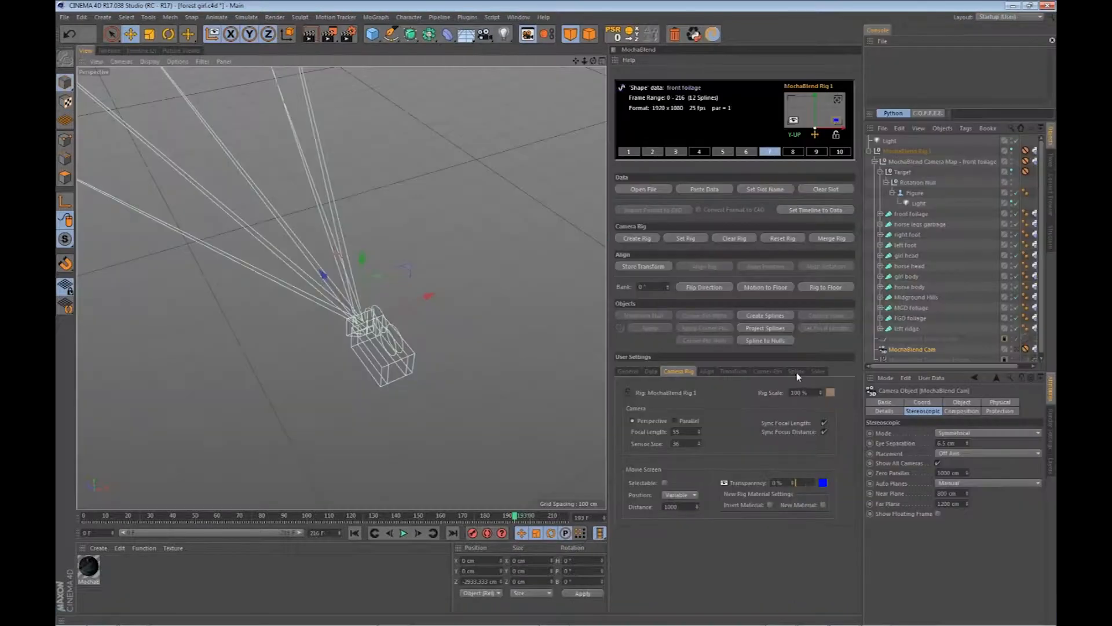
left_click(797, 372)
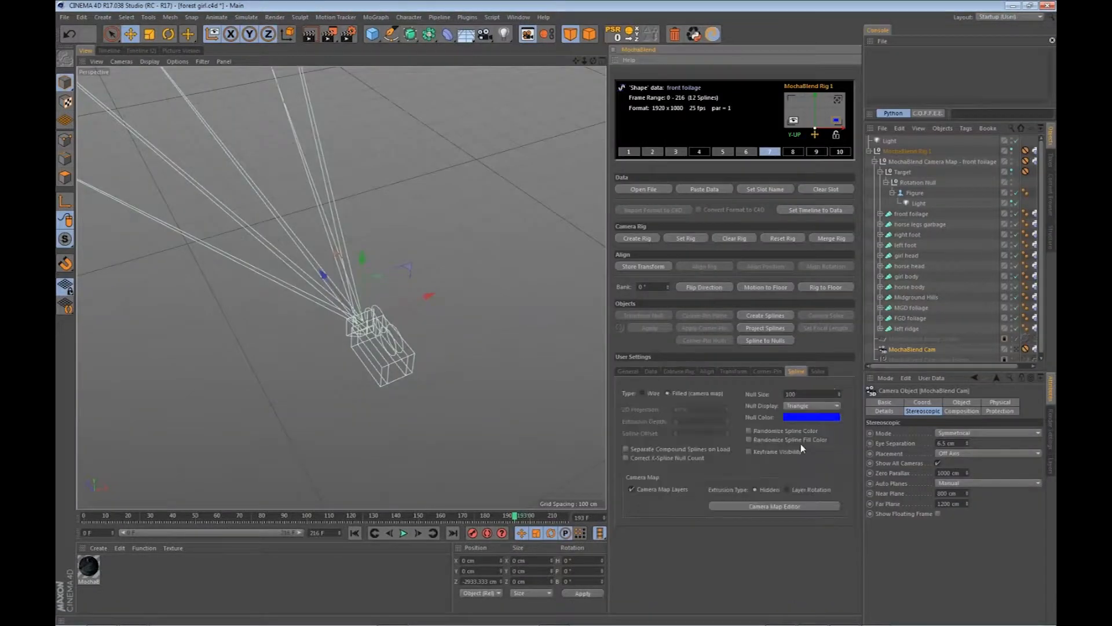
left_click(803, 505)
left_click(661, 356)
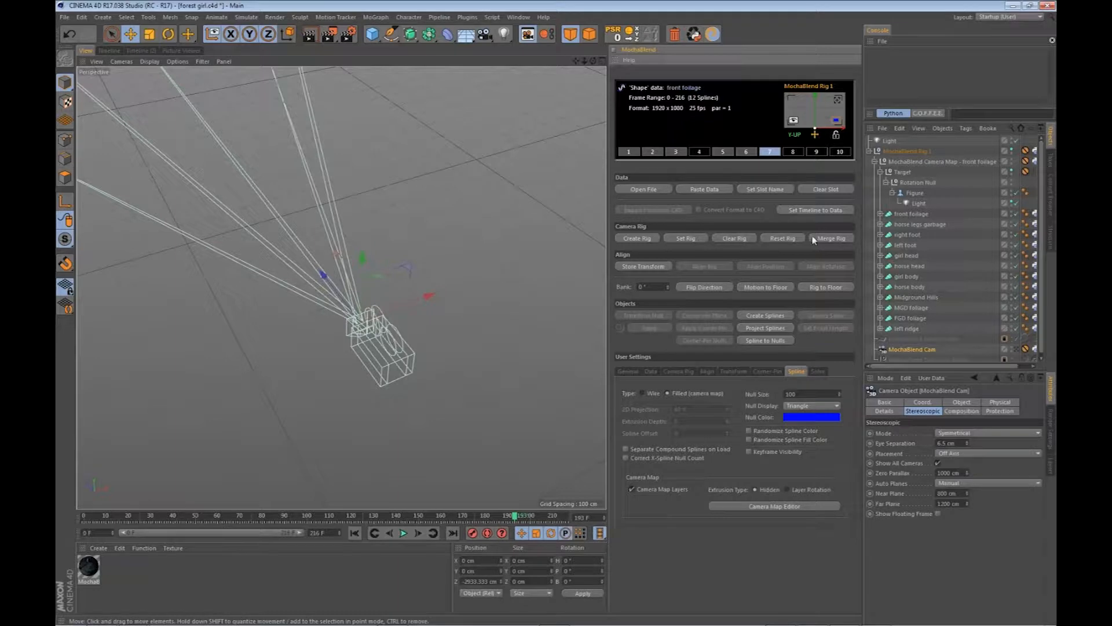
left_click(924, 163)
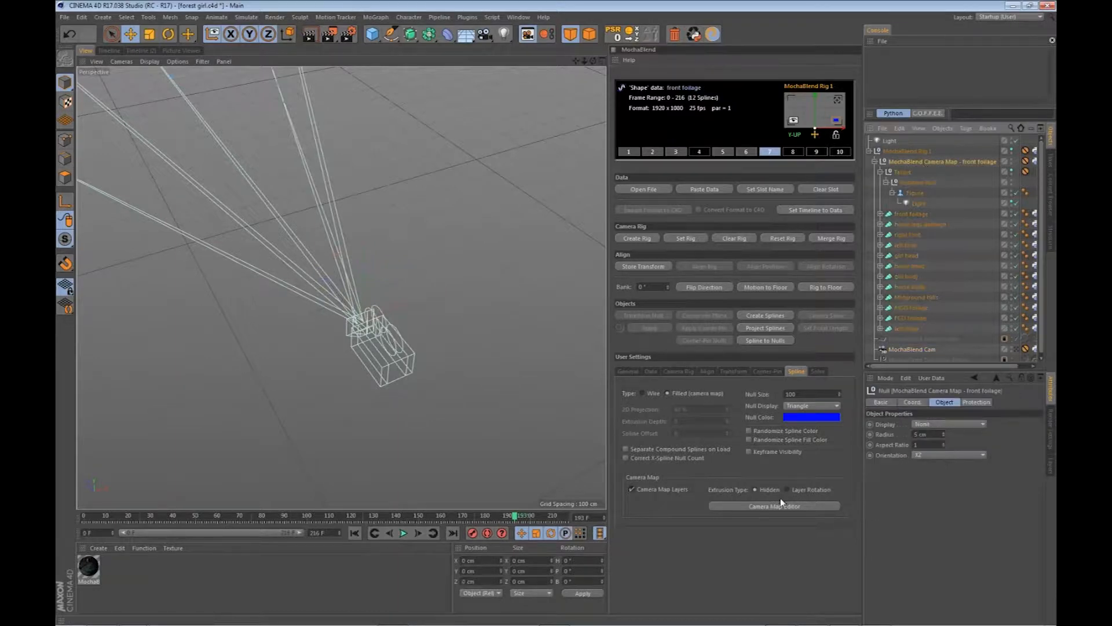
left_click(781, 504)
left_click(663, 356)
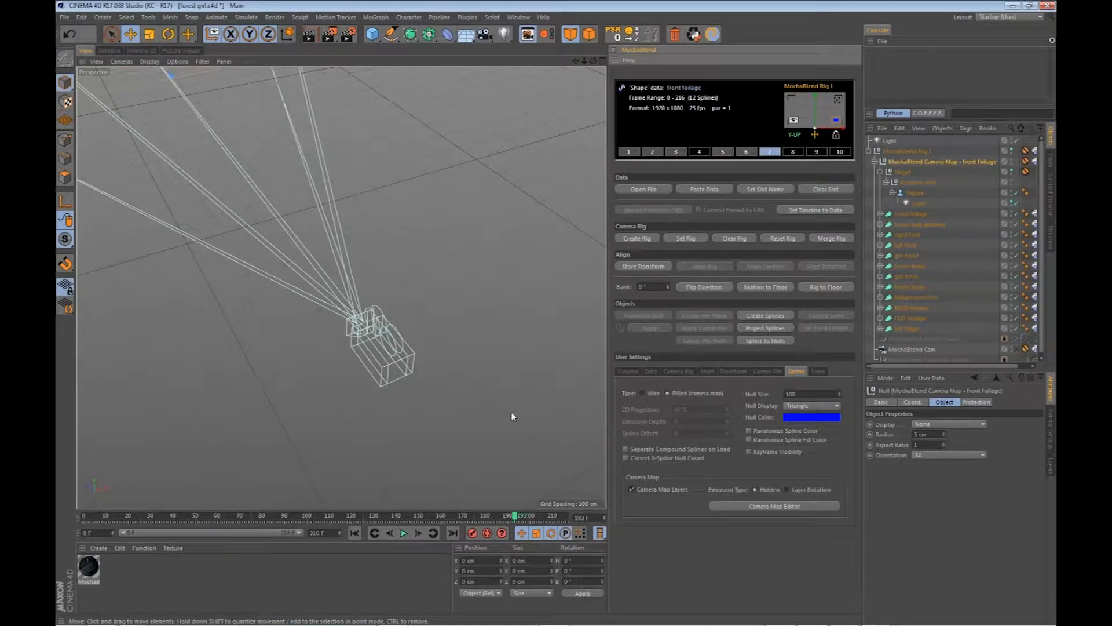
- Return to mocha Pro and scrub back and forth to examine how the roto shapes follow the woman's running motion
left_click(1011, 7)
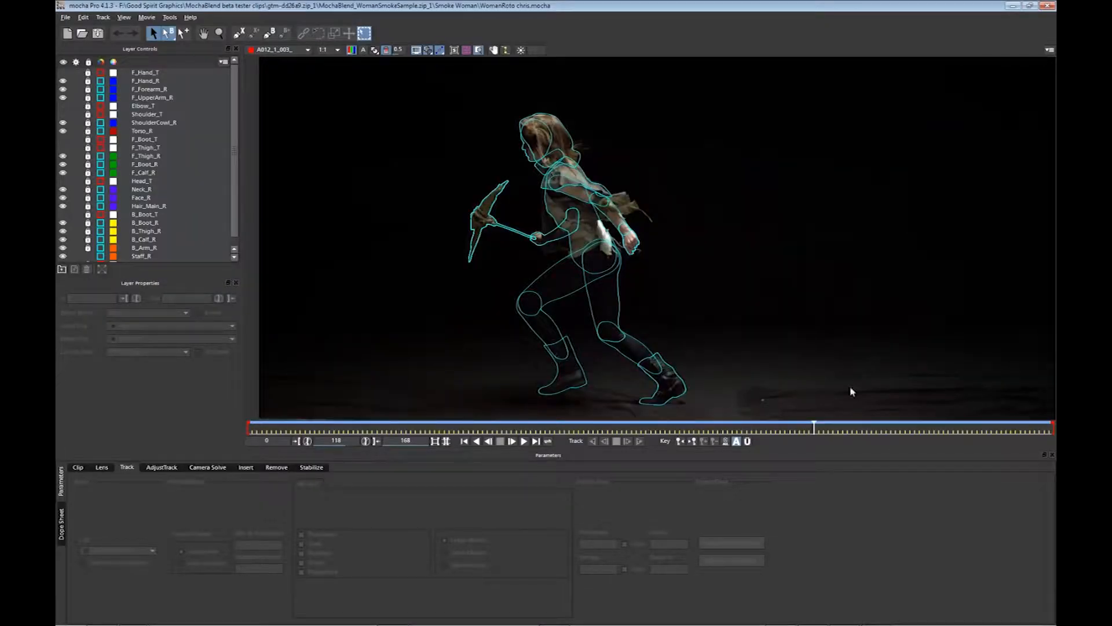
left_click_drag(816, 429, 885, 425)
left_click_drag(872, 427, 865, 427)
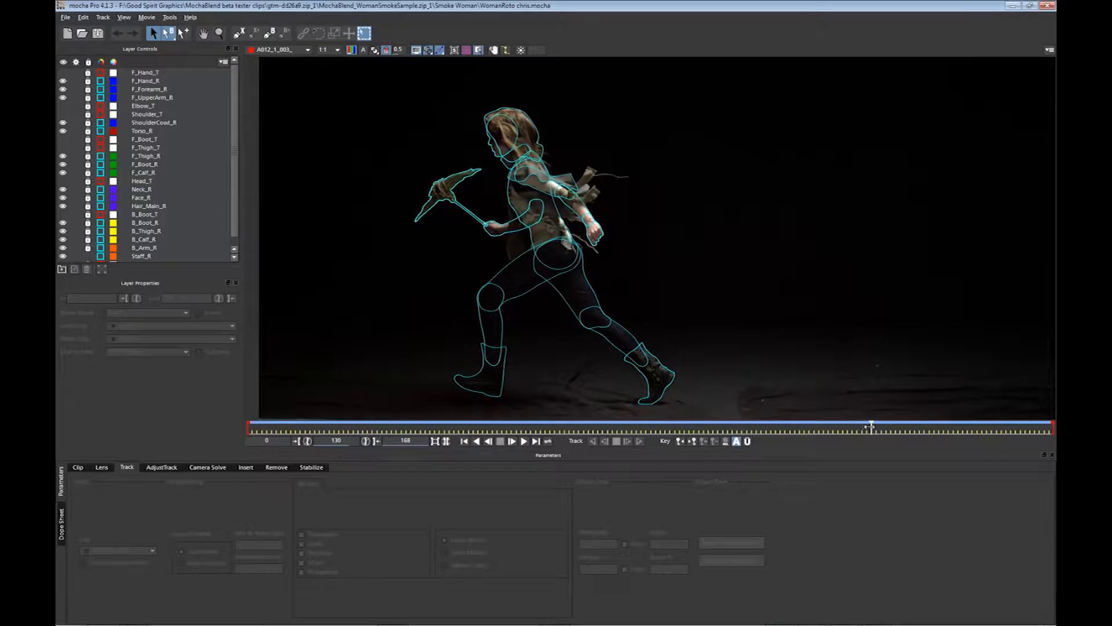
left_click_drag(872, 427, 945, 439)
key("Right")
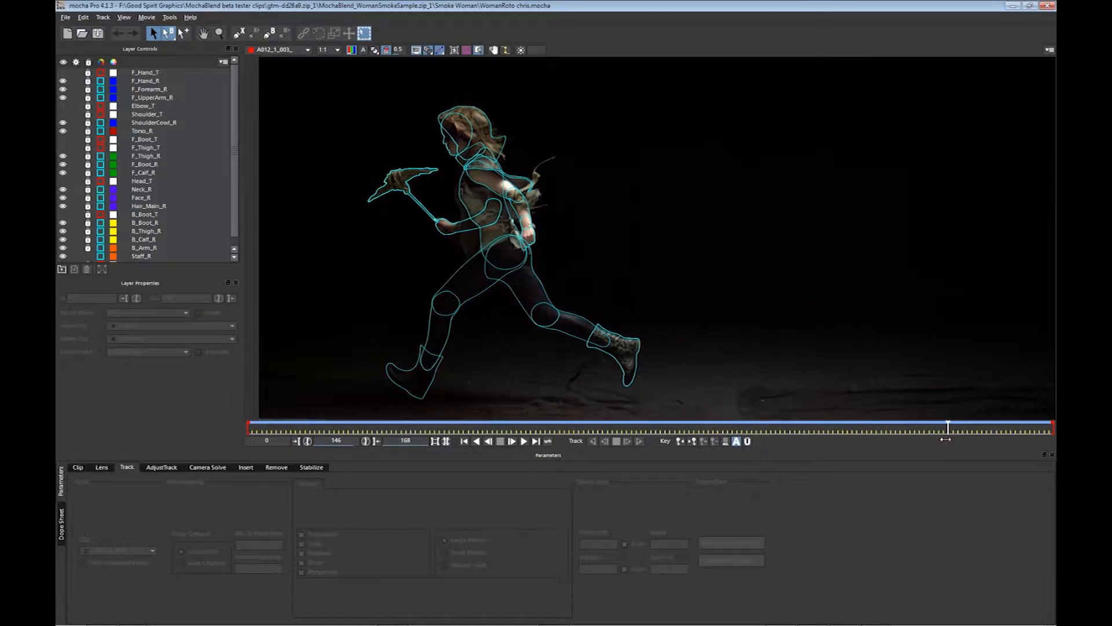
left_click_drag(946, 439, 832, 426)
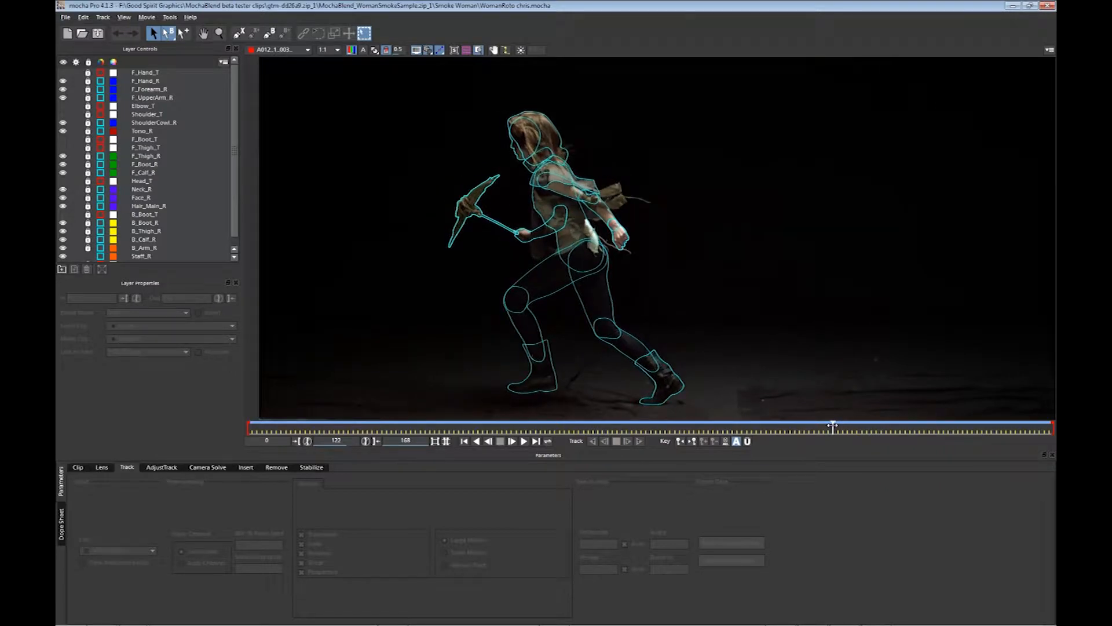
left_click_drag(833, 426, 876, 451)
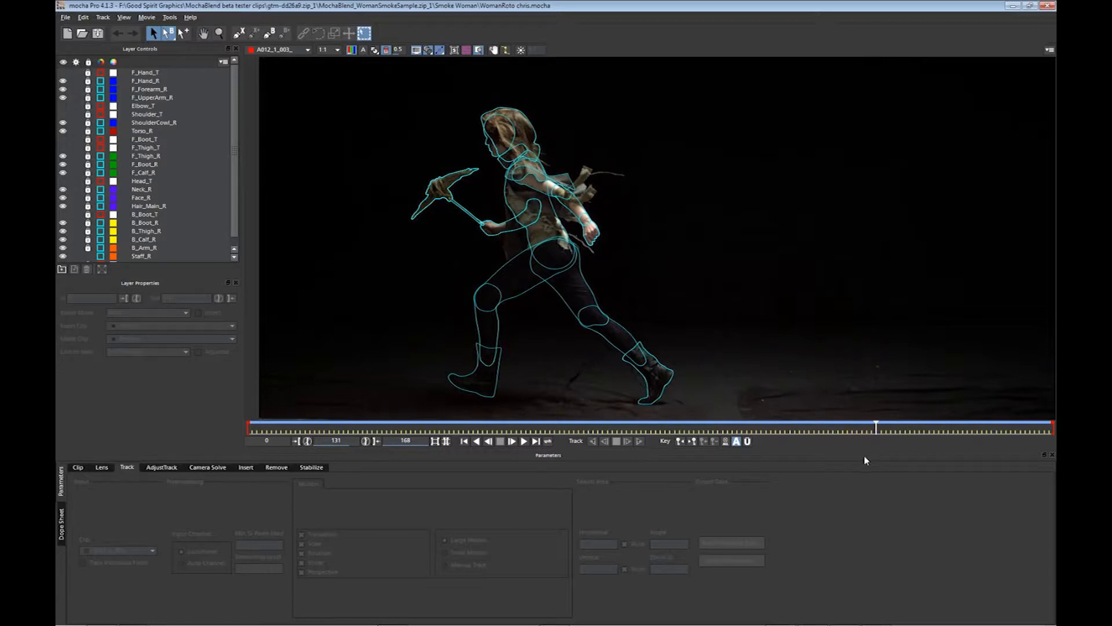
left_click_drag(871, 428, 828, 428)
- Select the F_Hand_R layer and copy the MochaBlend shape data of all visible layers to the clipboard
left_click(145, 80)
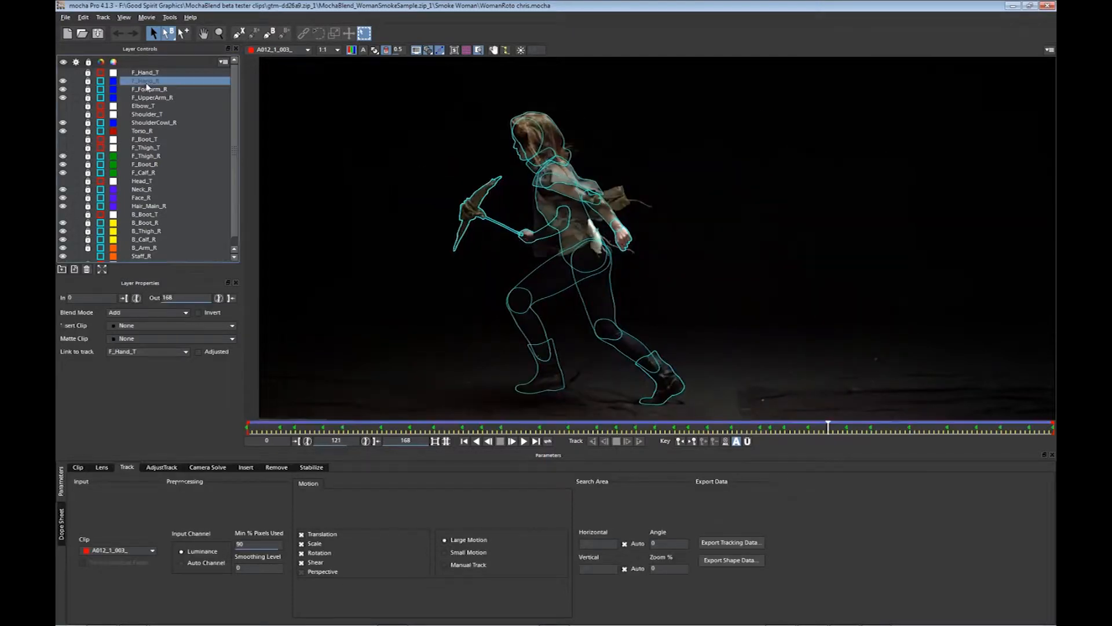
left_click(714, 561)
left_click(539, 320)
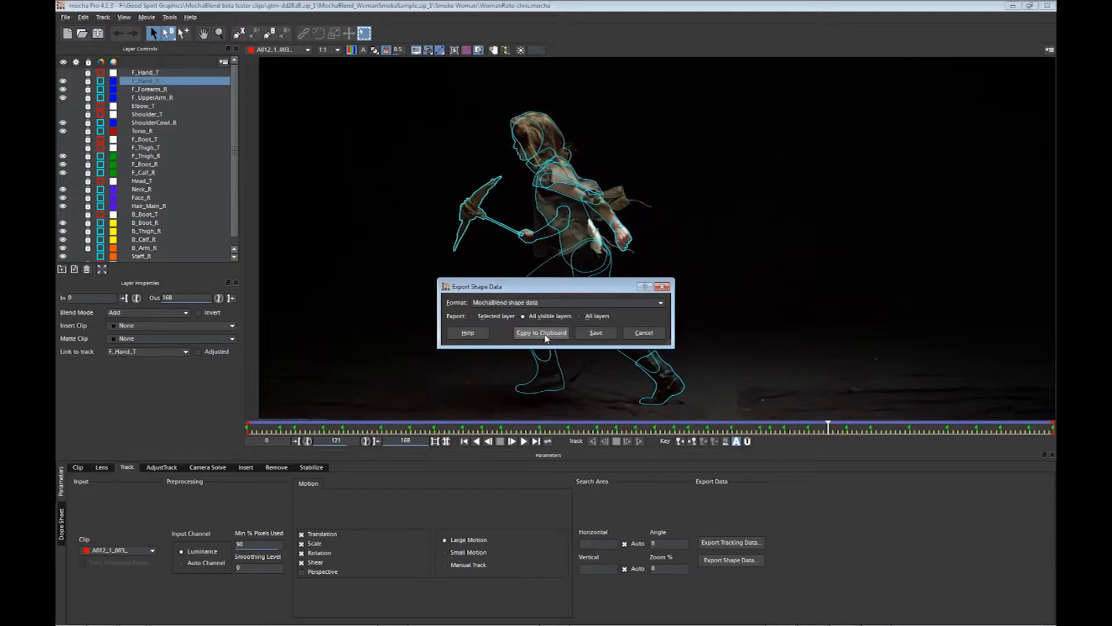
left_click(545, 334)
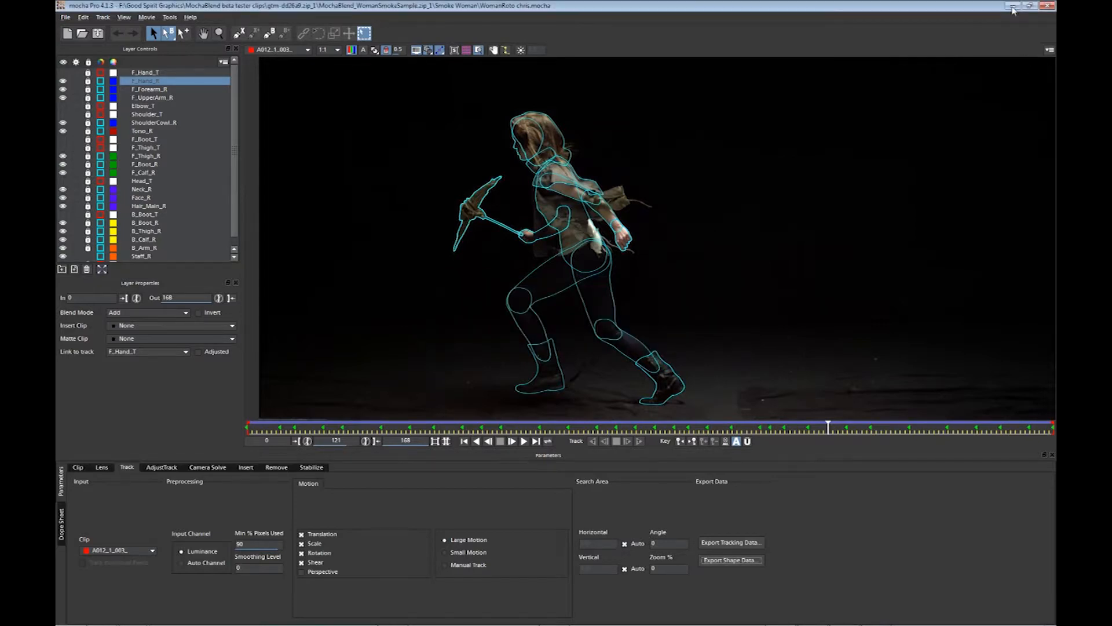
- Switch to Cinema 4D and start a new empty project
left_click(1012, 7)
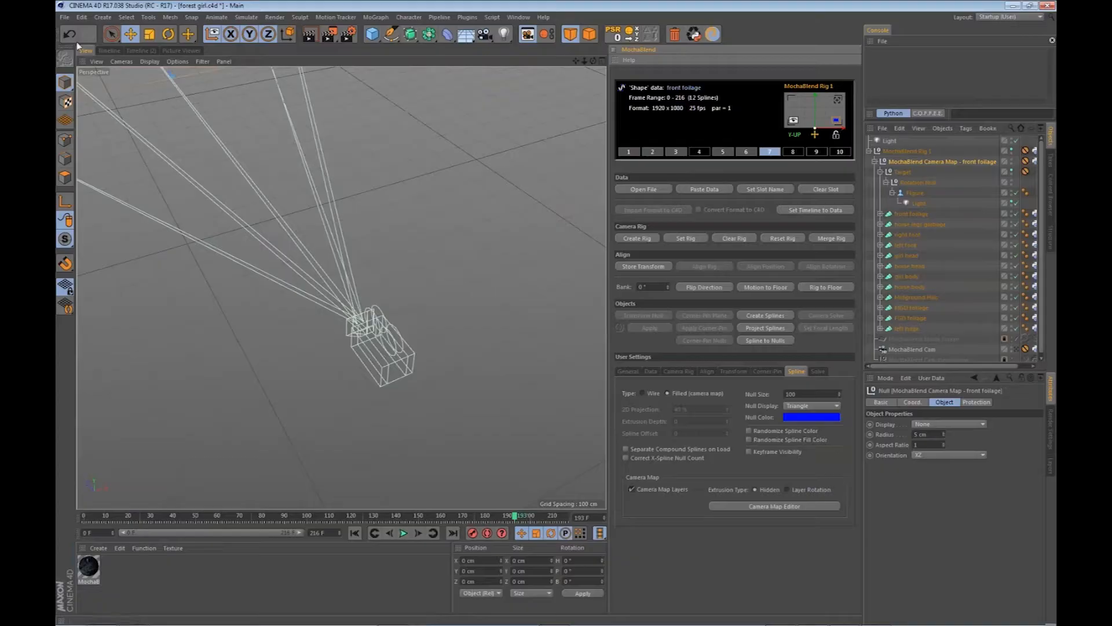
left_click(64, 16)
left_click(89, 34)
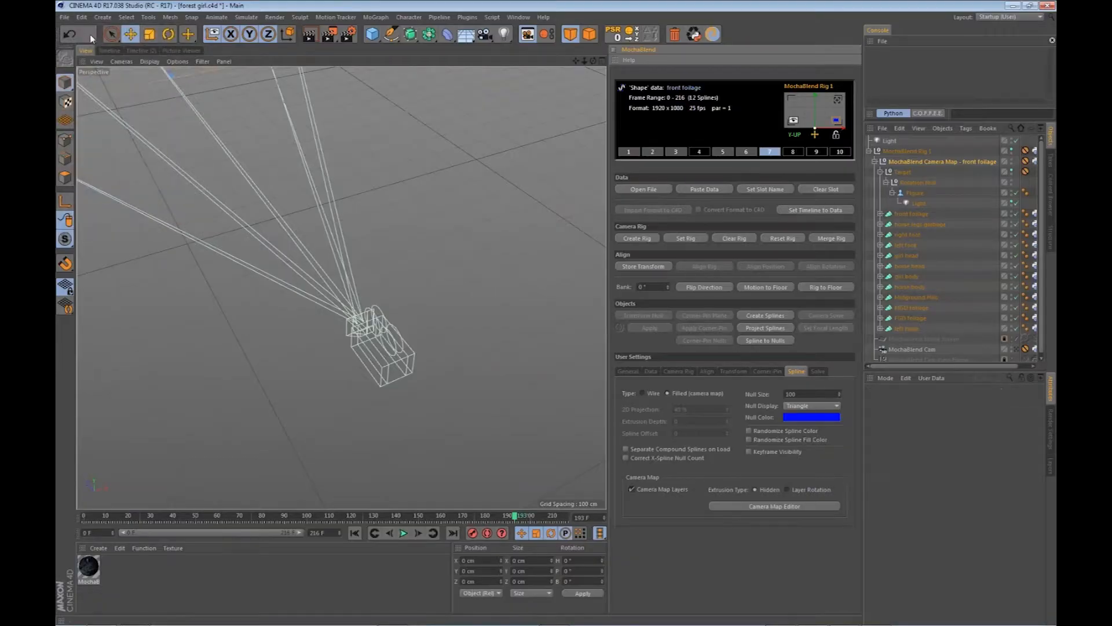
- Paste the copied shape data into a MochaBlend slot and create a camera rig from it
left_click(704, 190)
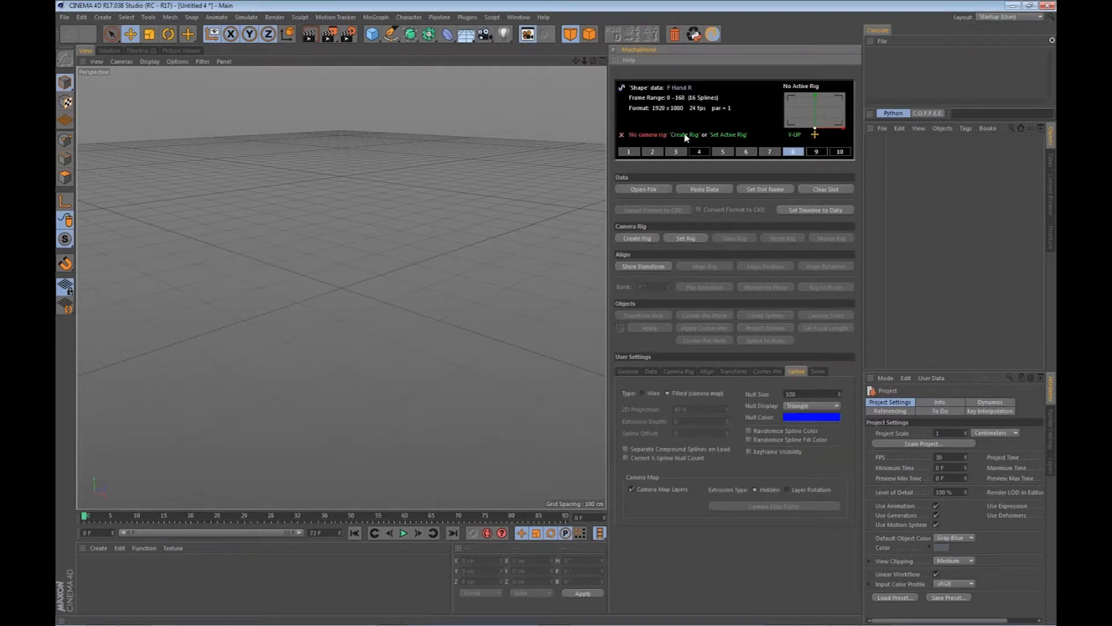
left_click(691, 135)
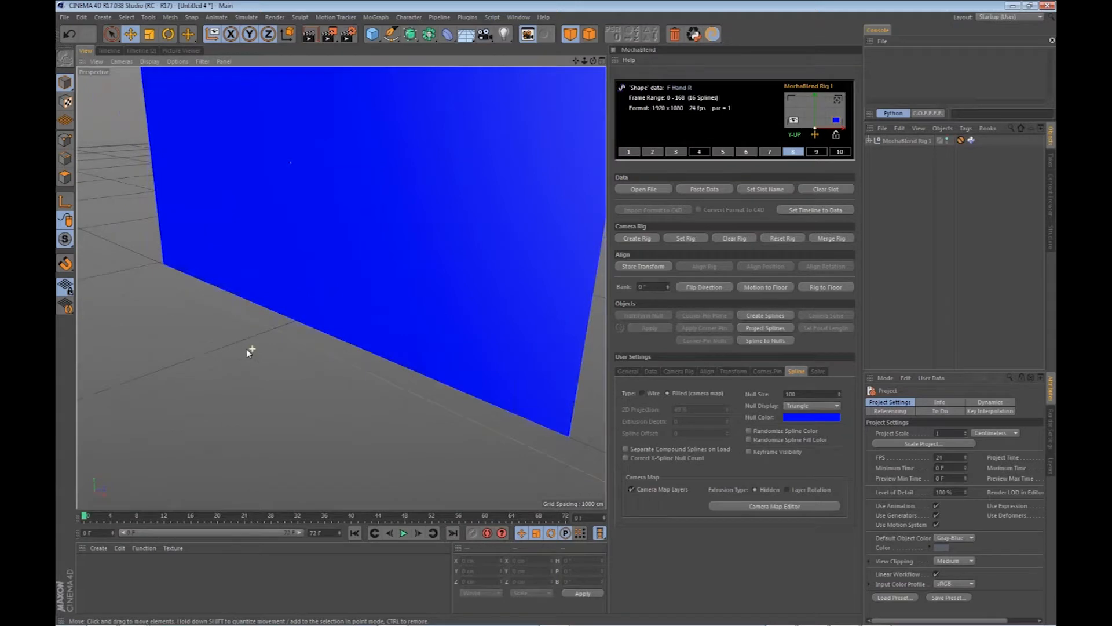
scroll(285, 386, "down", 2)
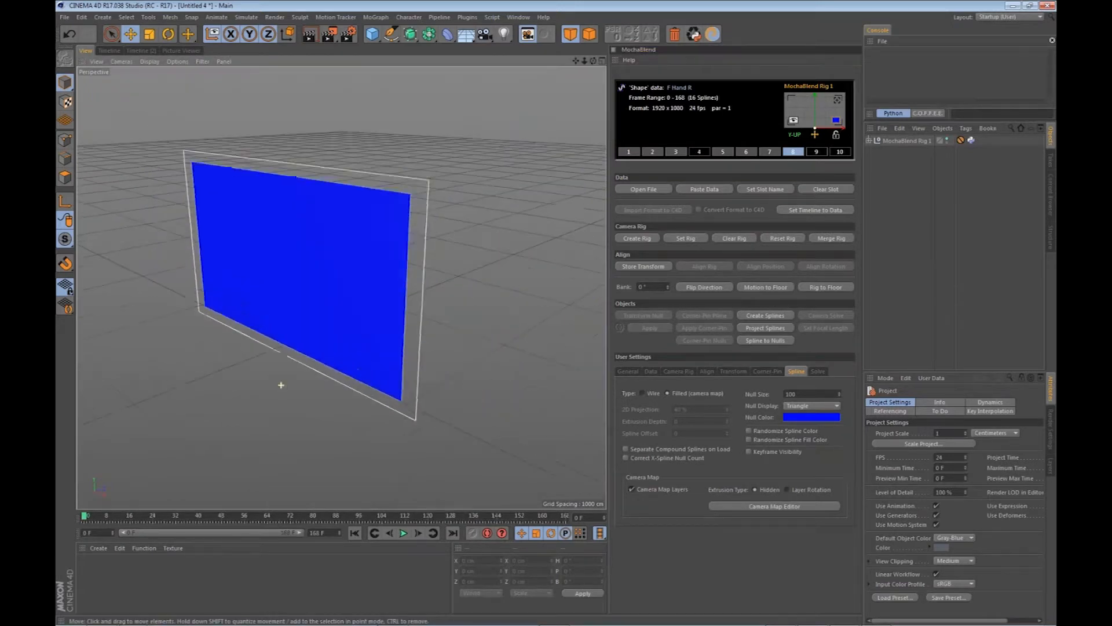
- Switch to the file explorer and open the Smoke Woman folder of MochaBlend_WomanSmokeSample.zip_1 within the MochaBlend beta tester clips
mouse_move(155, 624)
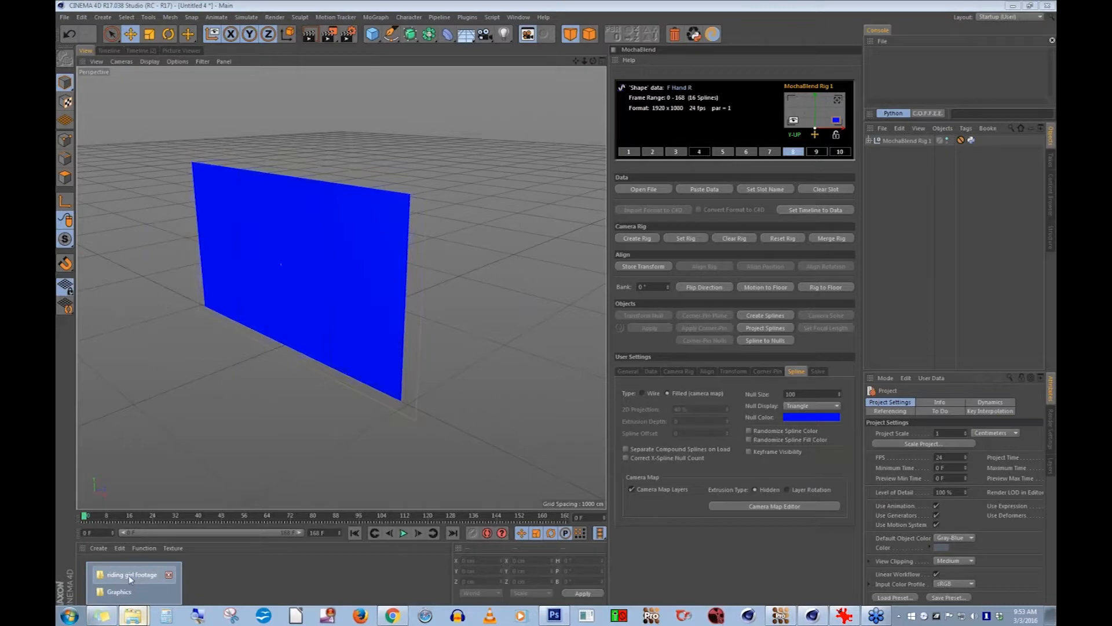
left_click(130, 575)
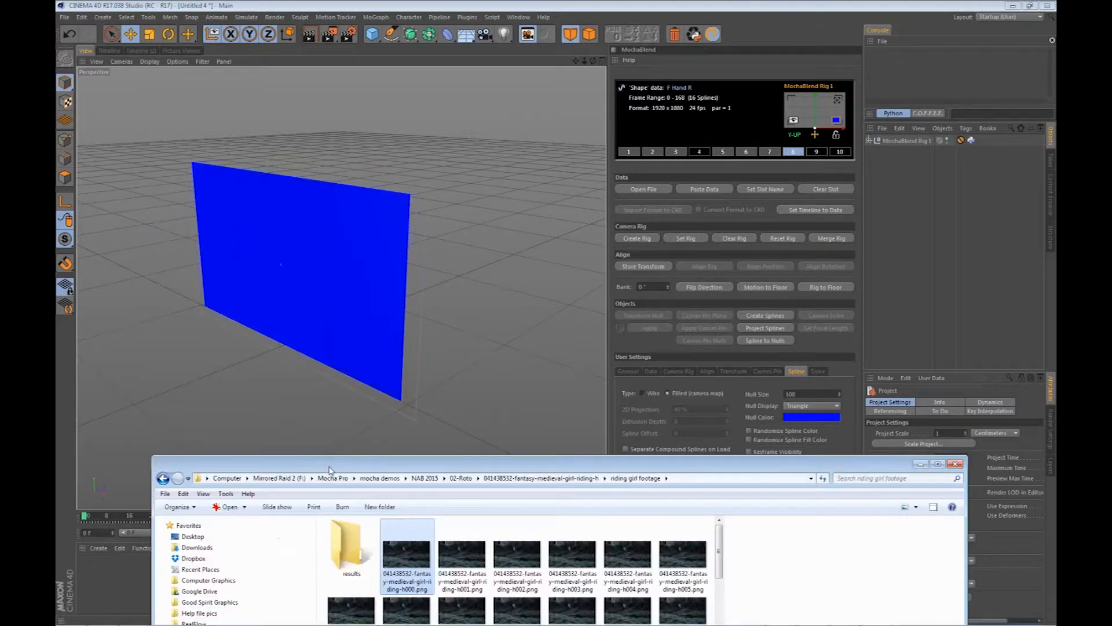
left_click_drag(331, 469, 265, 82)
left_click(146, 216)
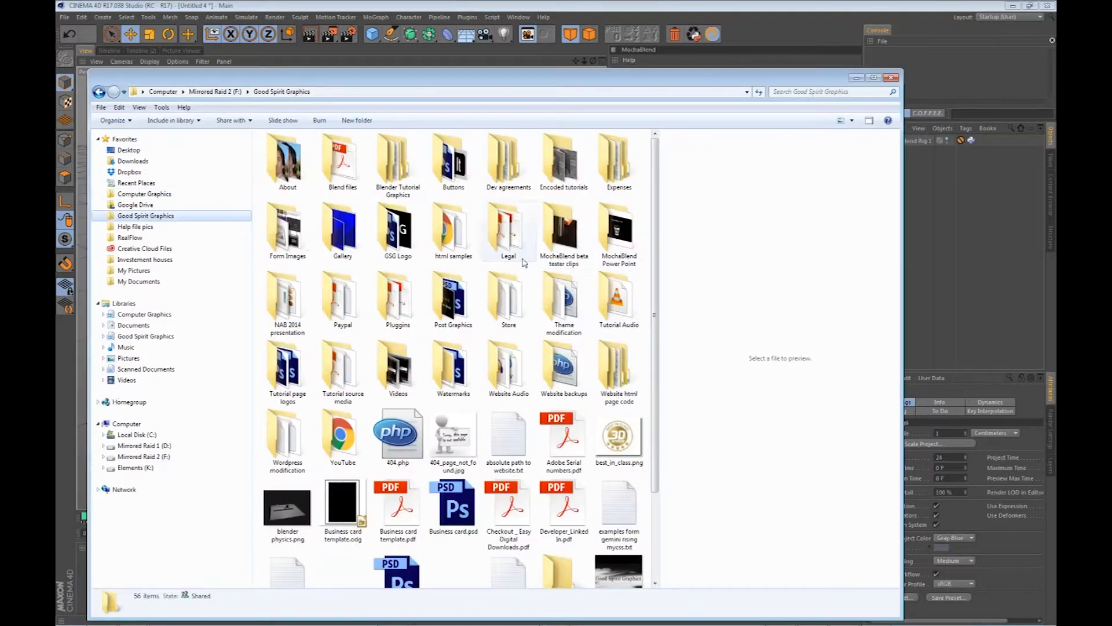
left_click(556, 218)
key("Return")
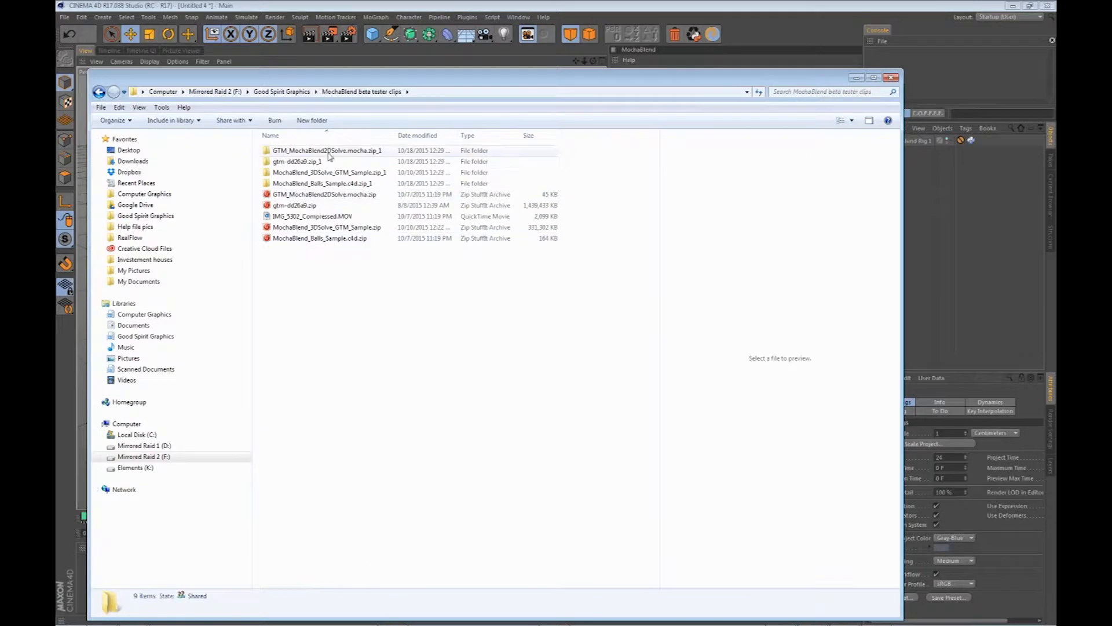
double_click(309, 163)
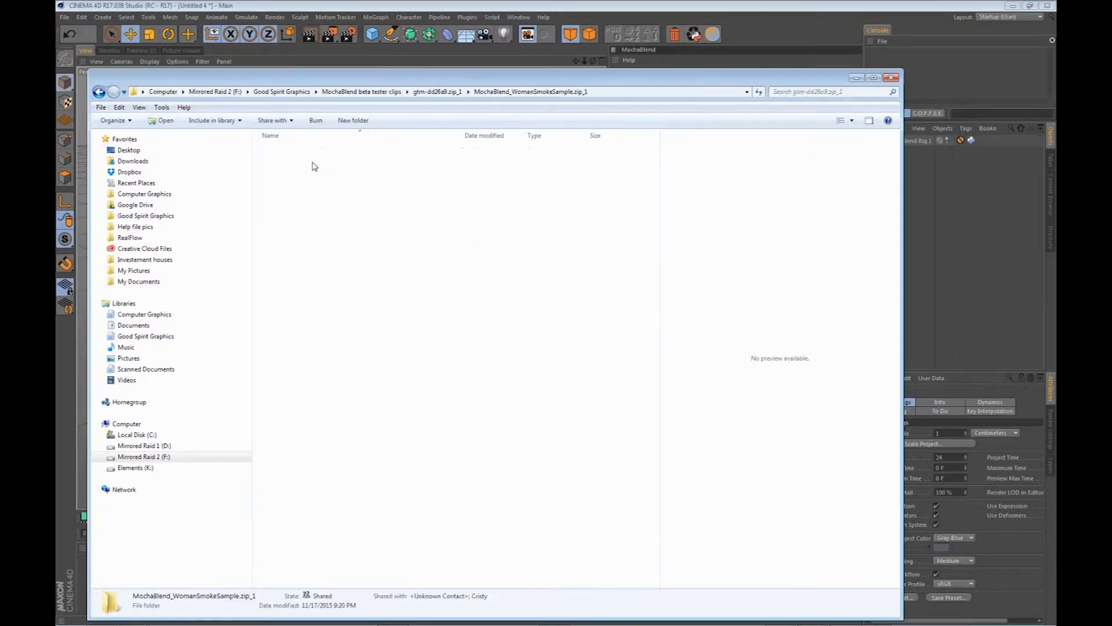
double_click(309, 152)
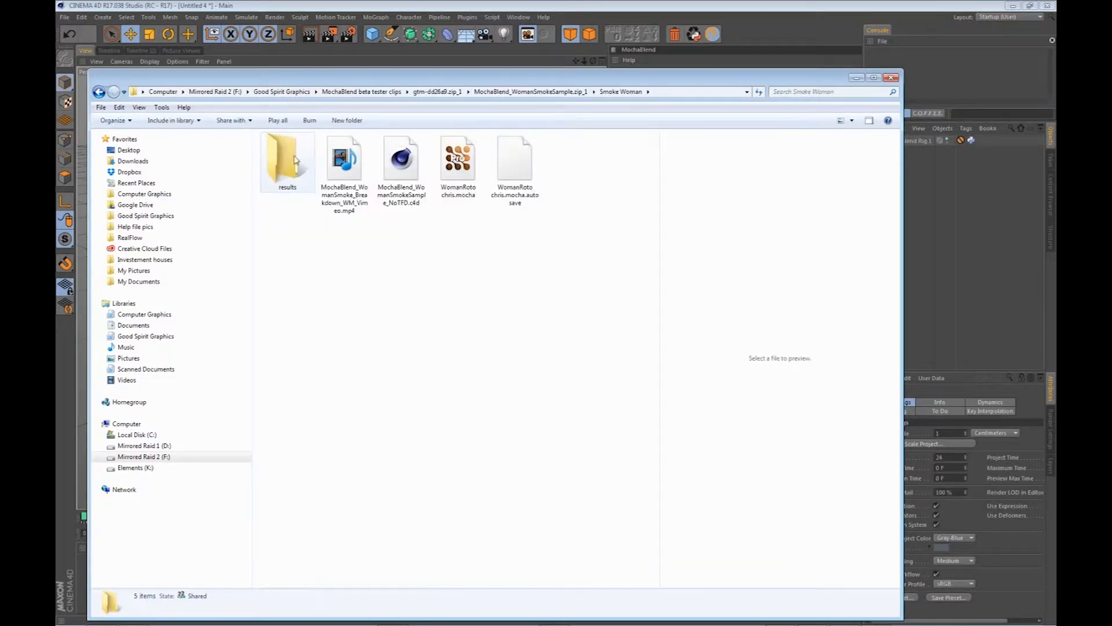
- Go up to gtm-dd26a9.zip_1, reopen the Smoke Woman folder, and view the MochaBlend_WomanSmoke_Breakdown_WM_Vimeo.mp4 video briefly
left_click(436, 94)
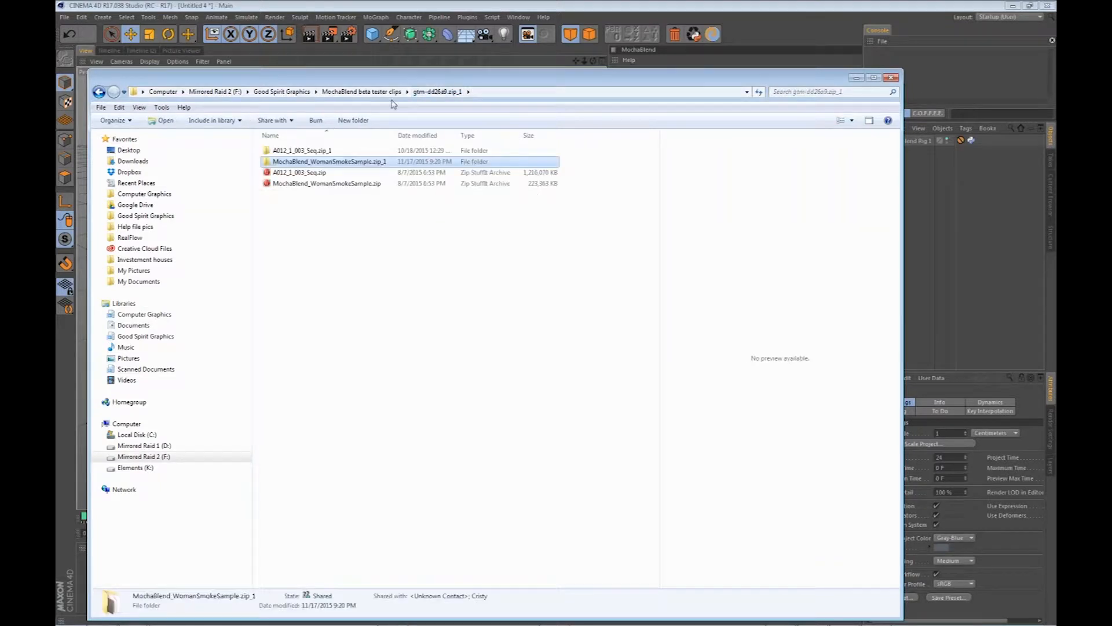
double_click(341, 162)
double_click(311, 152)
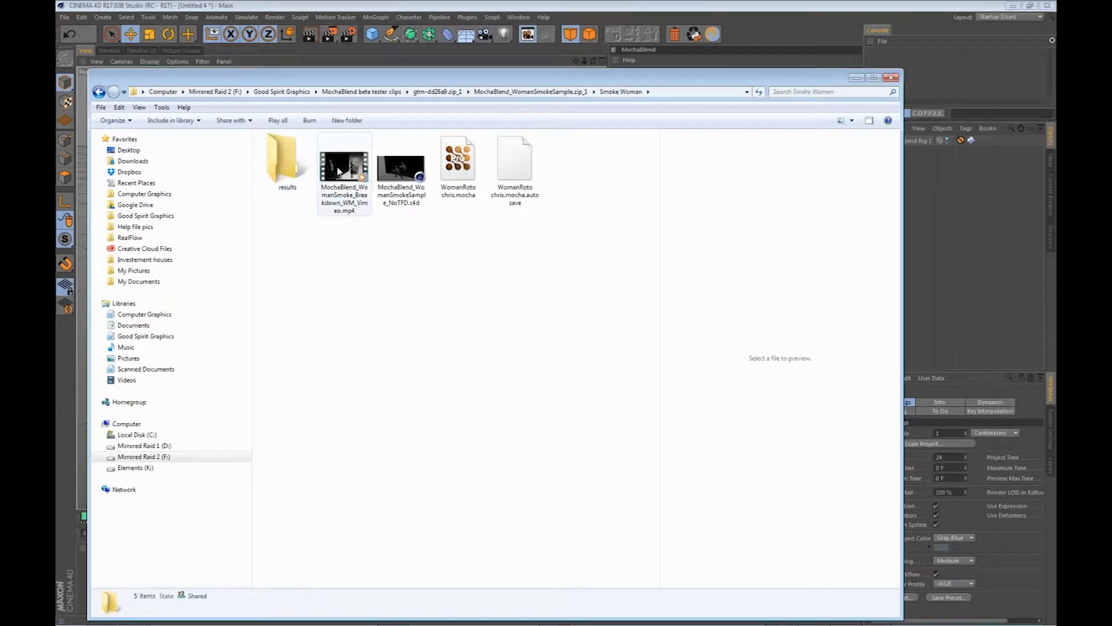
double_click(344, 170)
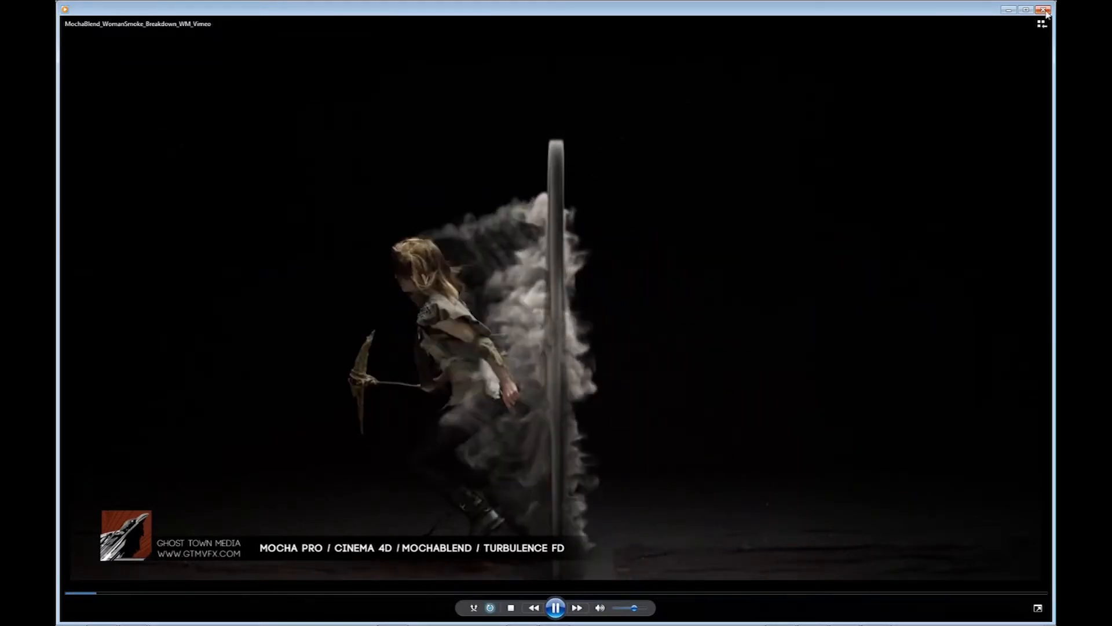
left_click(1043, 10)
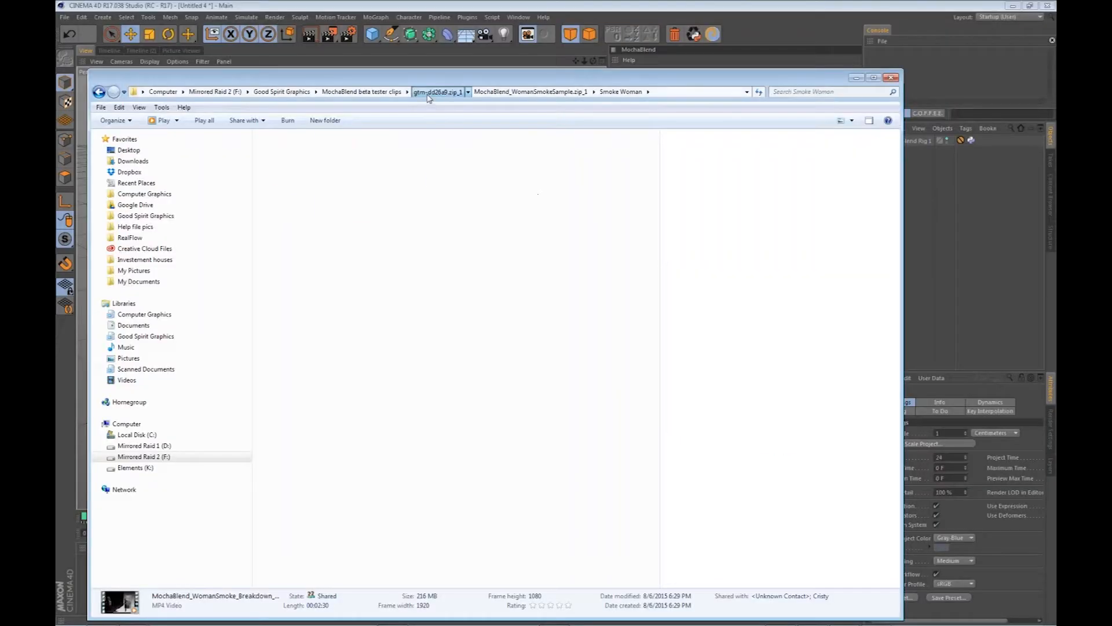
- Open the A012_1_003_Seq image sequence folder and load frame A012_1_003_00000.png as the MochaBlend rig's movie screen footage
left_click(429, 95)
double_click(317, 152)
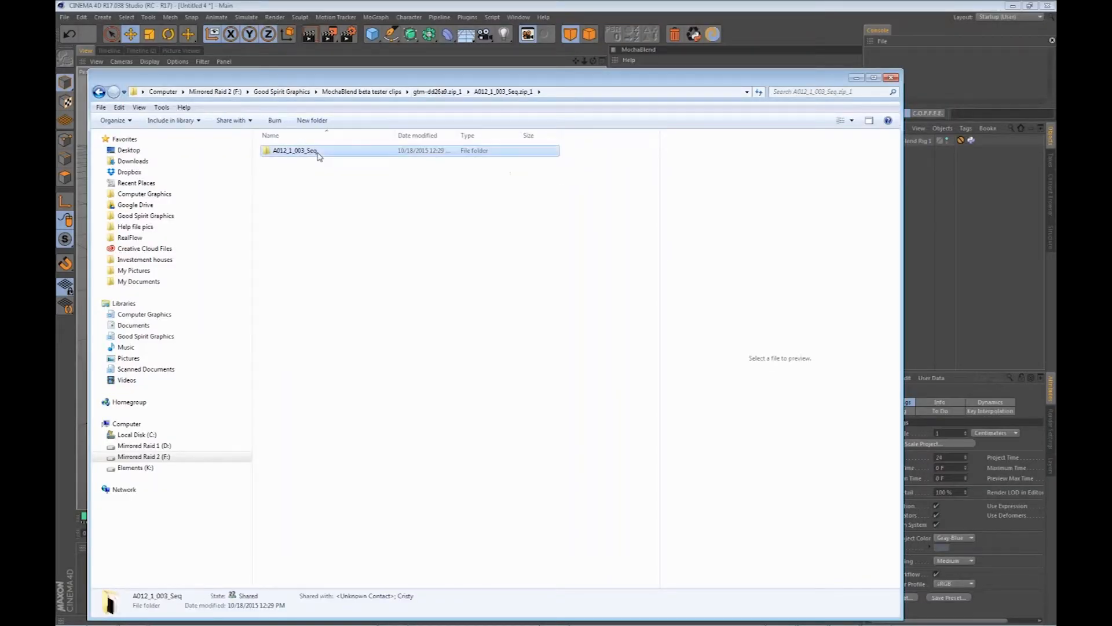
double_click(319, 154)
left_click_drag(423, 87, 485, 475)
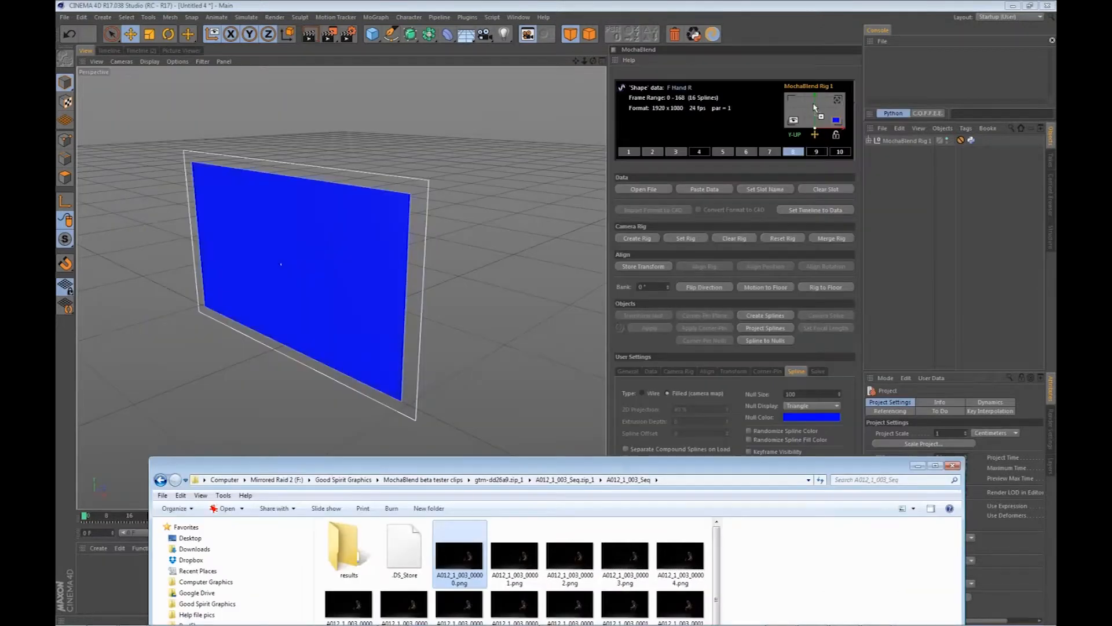
left_click_drag(815, 108, 815, 107)
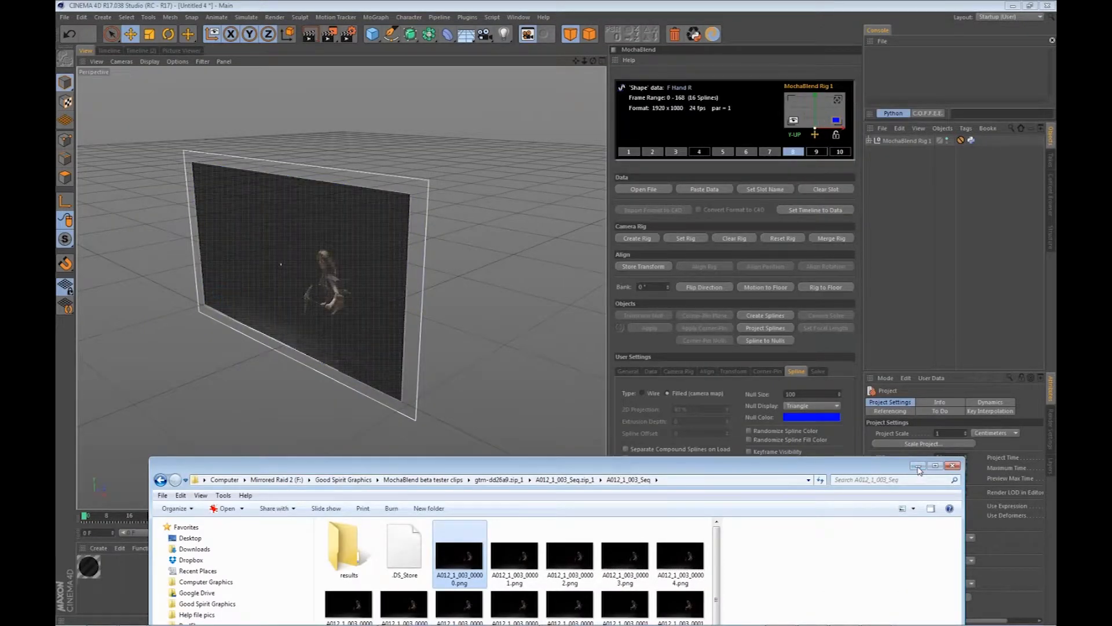
left_click(918, 466)
- Set the movie screen's transparency to 0% in the camera rig settings
left_click(679, 370)
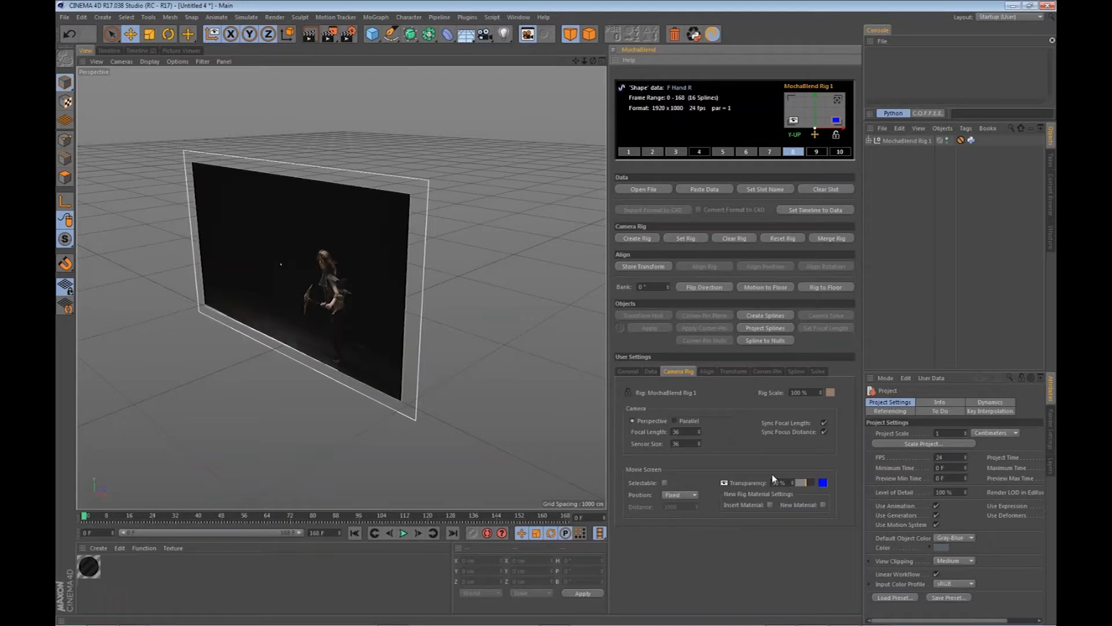
left_click_drag(321, 417, 444, 401)
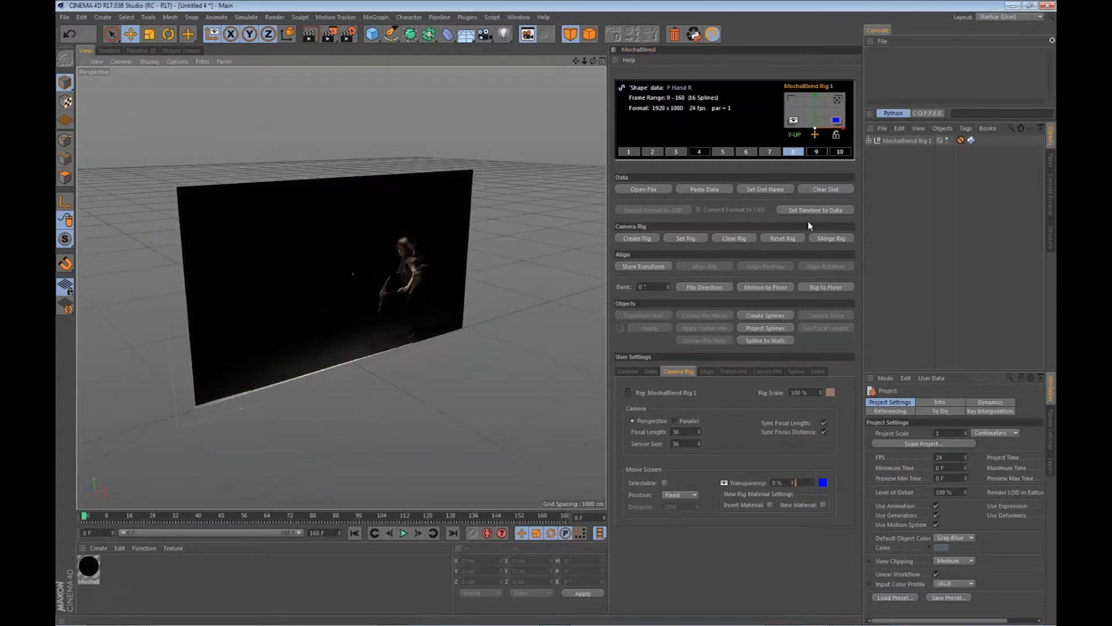
- Create filled, camera-mapped splines from the shape data and hide the rig's movie screen
left_click(797, 371)
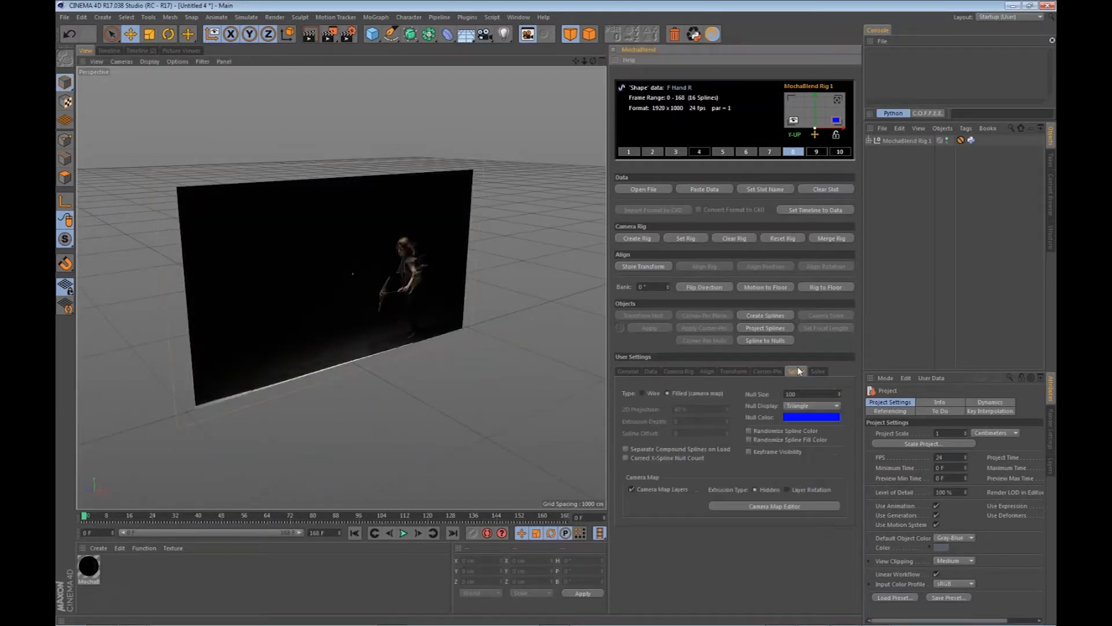
left_click(772, 317)
left_click(793, 120)
scroll(461, 312, "up", 3)
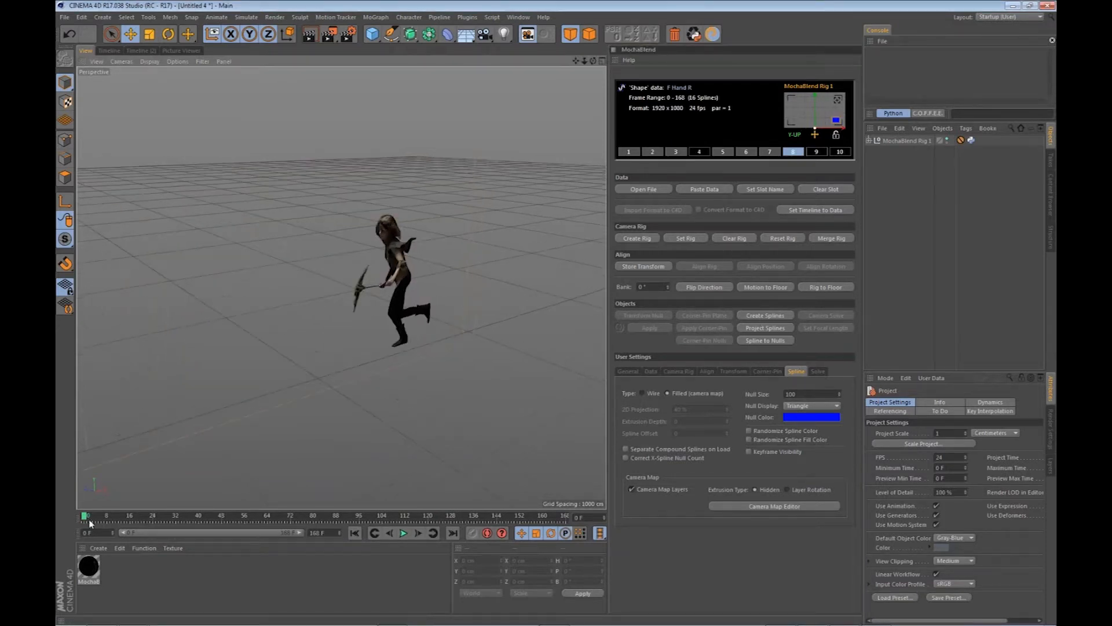
- Scrub through the running woman's animation, and open the Camera Map Editor in an enlarged window
left_click_drag(87, 521, 213, 518)
left_click(279, 517)
left_click(775, 505)
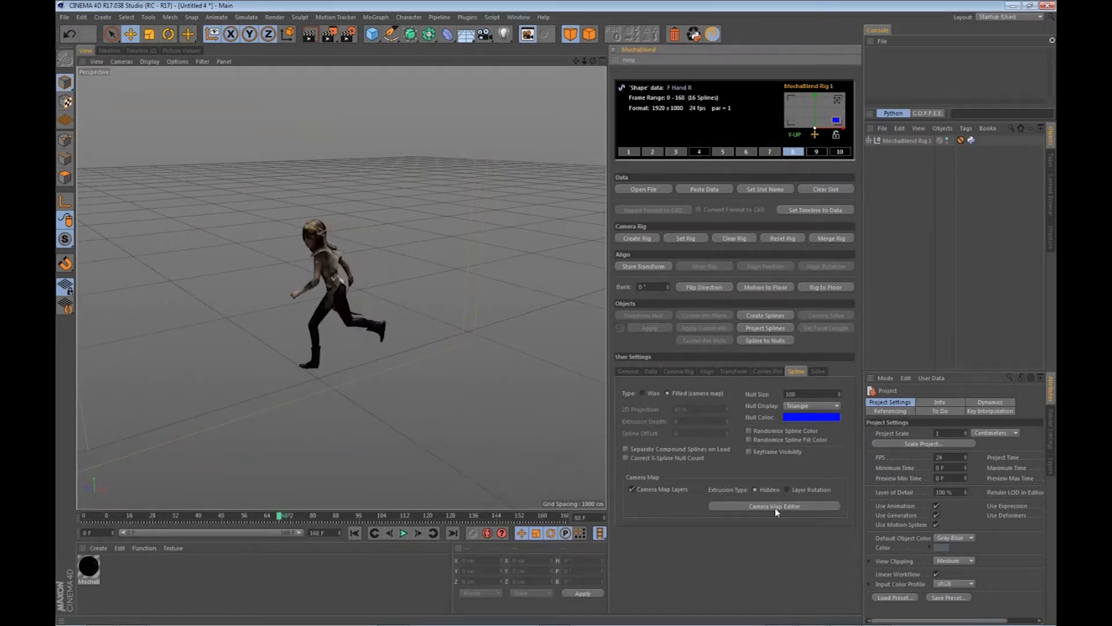
left_click_drag(454, 336, 455, 579)
left_click_drag(558, 61, 470, 59)
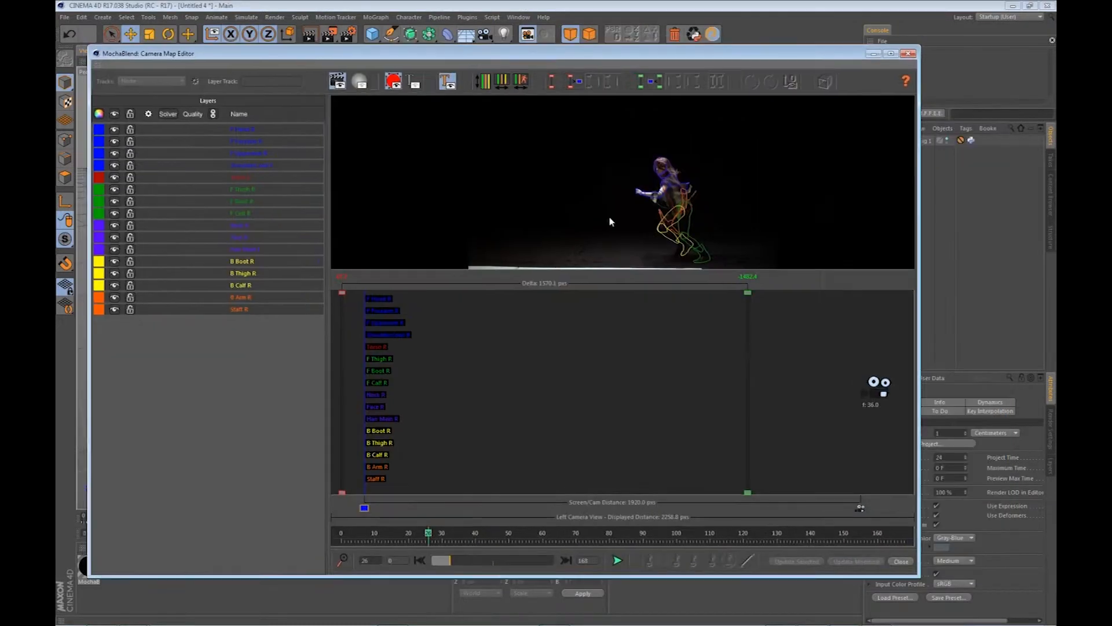
- Bring the F Hand, F Forearm, F UpperArm and ShoulderCowl layers forward from the screen and extrude them to a depth of 30
left_click_drag(747, 324, 528, 339)
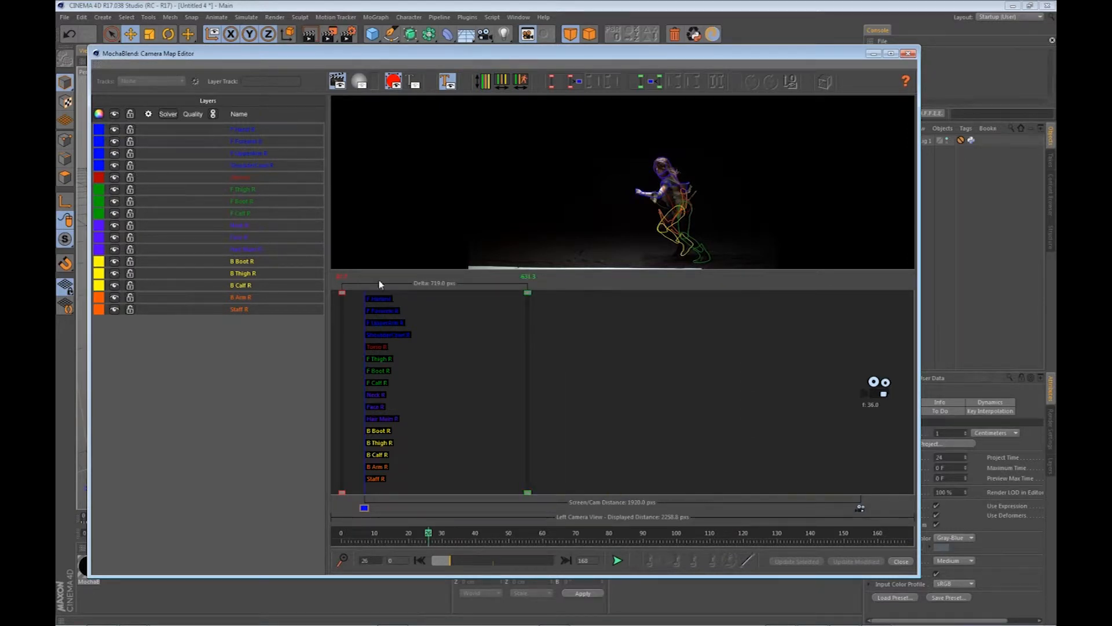
left_click(101, 132)
mouse_move(538, 316)
left_mouse_down()
mouse_move(504, 313)
mouse_move(611, 316)
mouse_move(598, 315)
left_mouse_up()
left_click(825, 82)
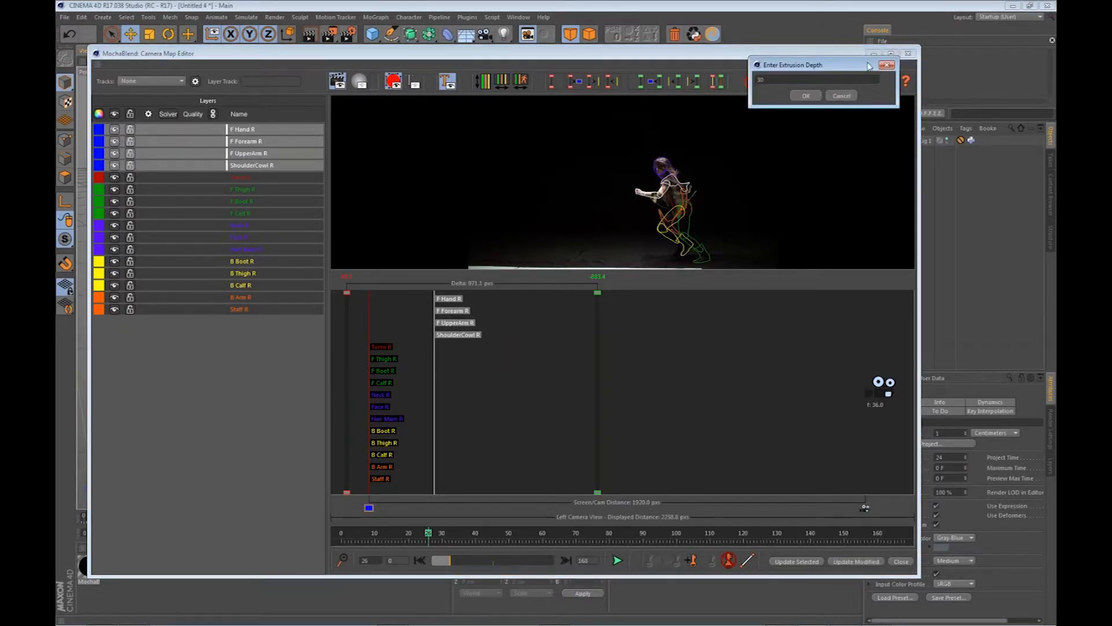
key("Return")
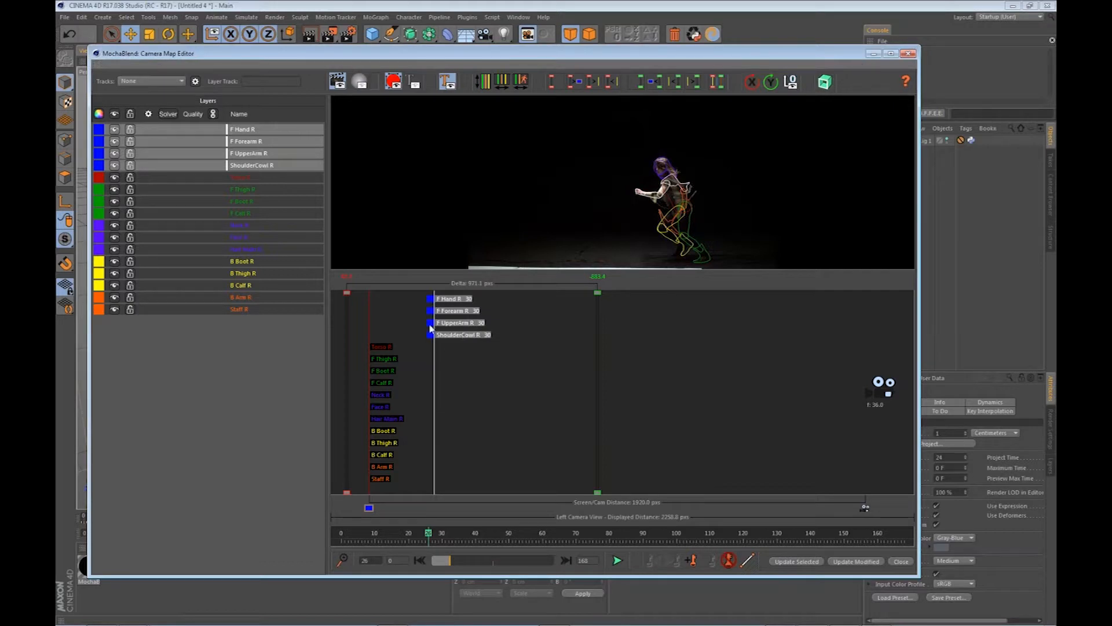
- Shift ShoulderCowl R slightly back, and bring Torso R forward to match it with an extrusion depth of 80
left_click(458, 334)
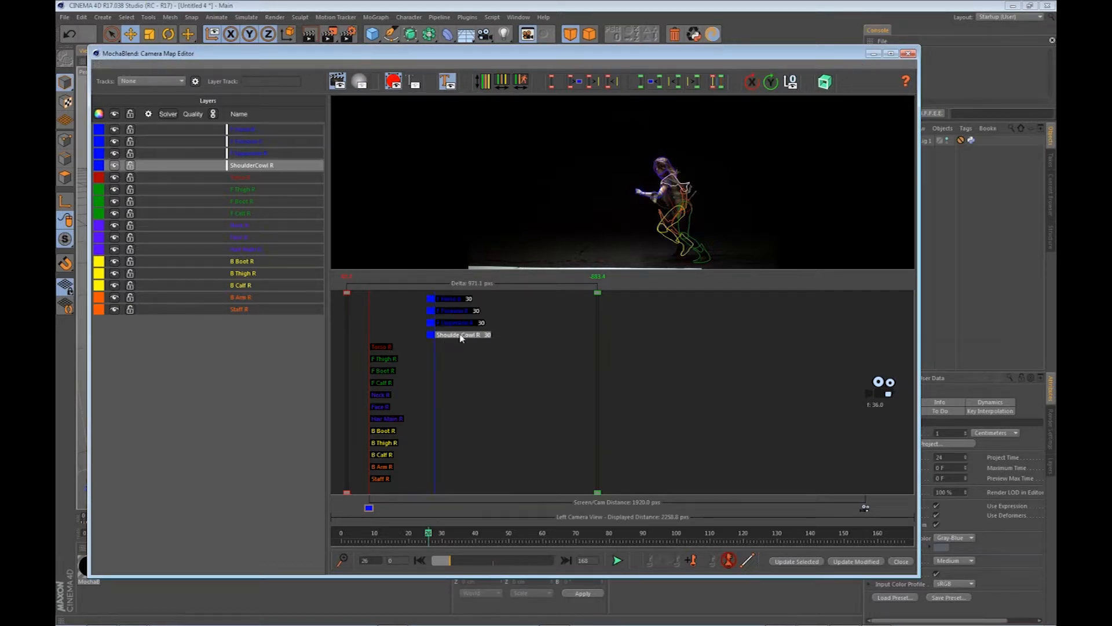
left_click(405, 347)
left_click_drag(408, 347, 447, 347)
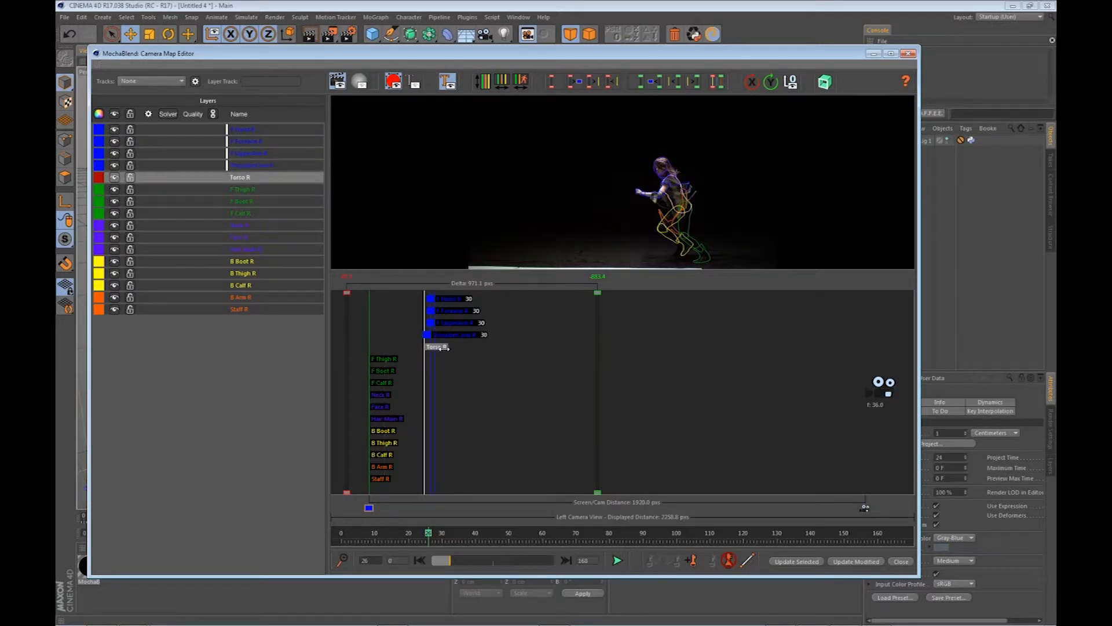
left_click(823, 82)
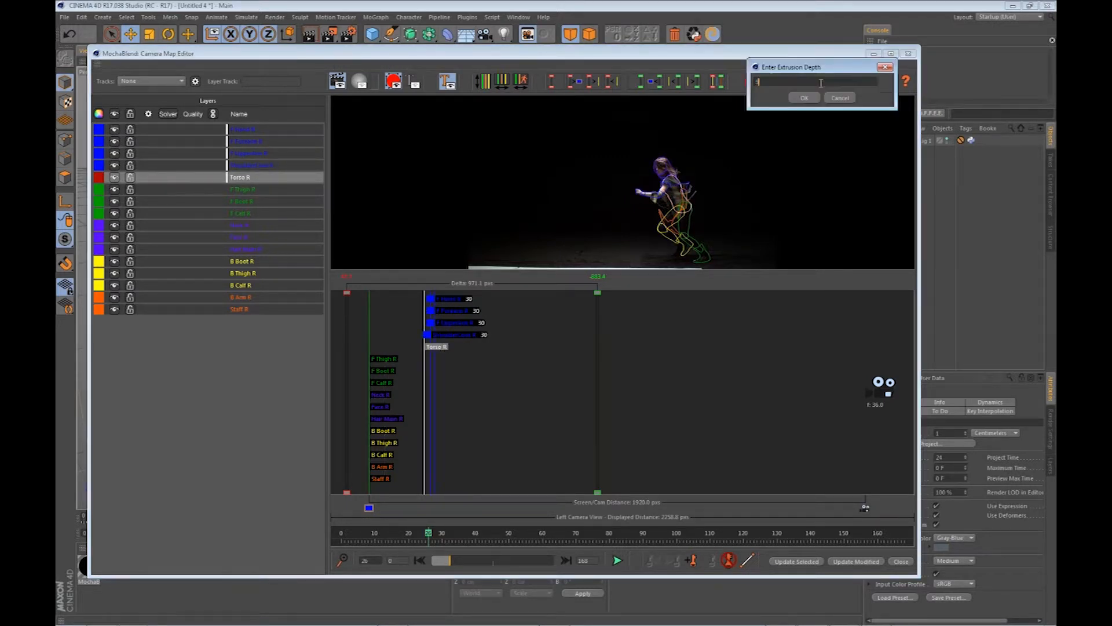
type("50")
key("Return")
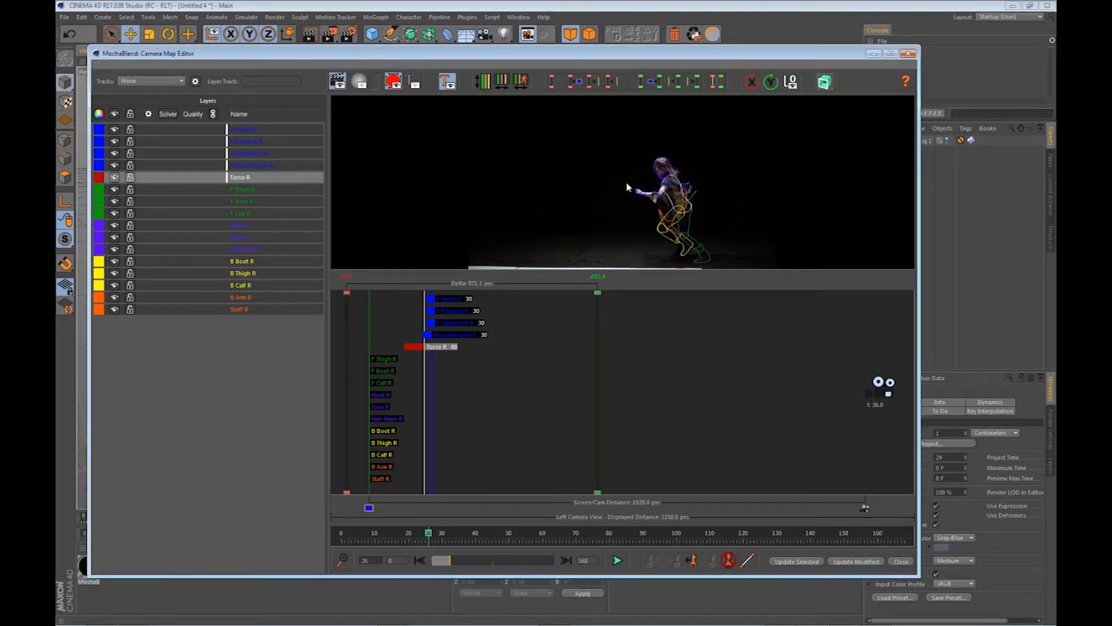
- Bring the green F Thigh, F Boot and F Calf layers forward beside the torso and set their extrusion depth to 40
left_click(100, 189)
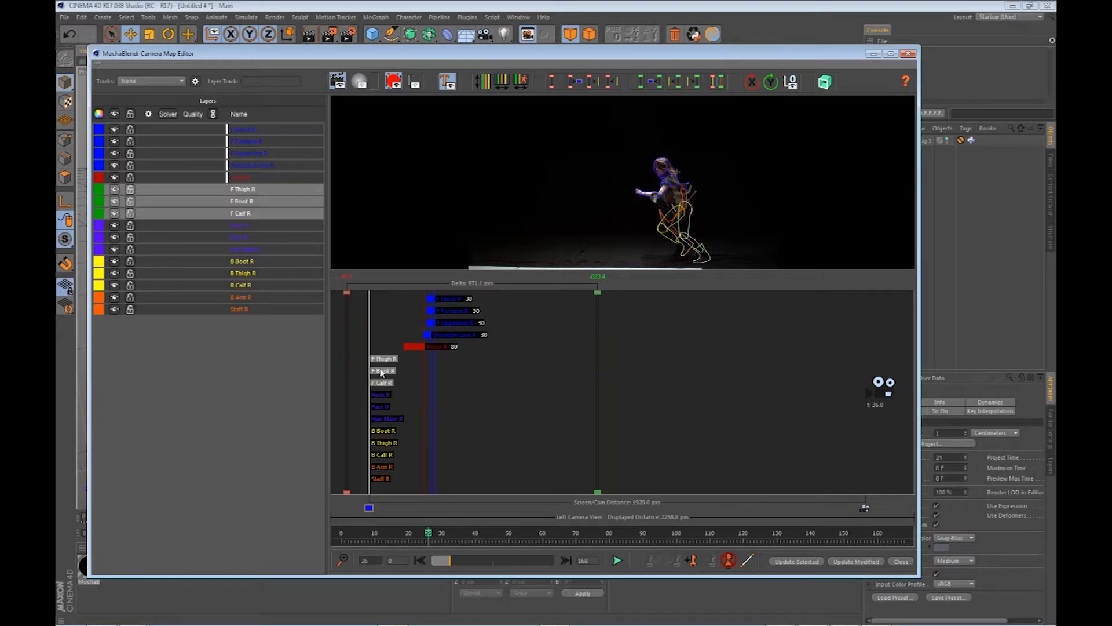
left_click_drag(589, 349, 545, 349)
left_click_drag(553, 364, 612, 359)
left_click(826, 83)
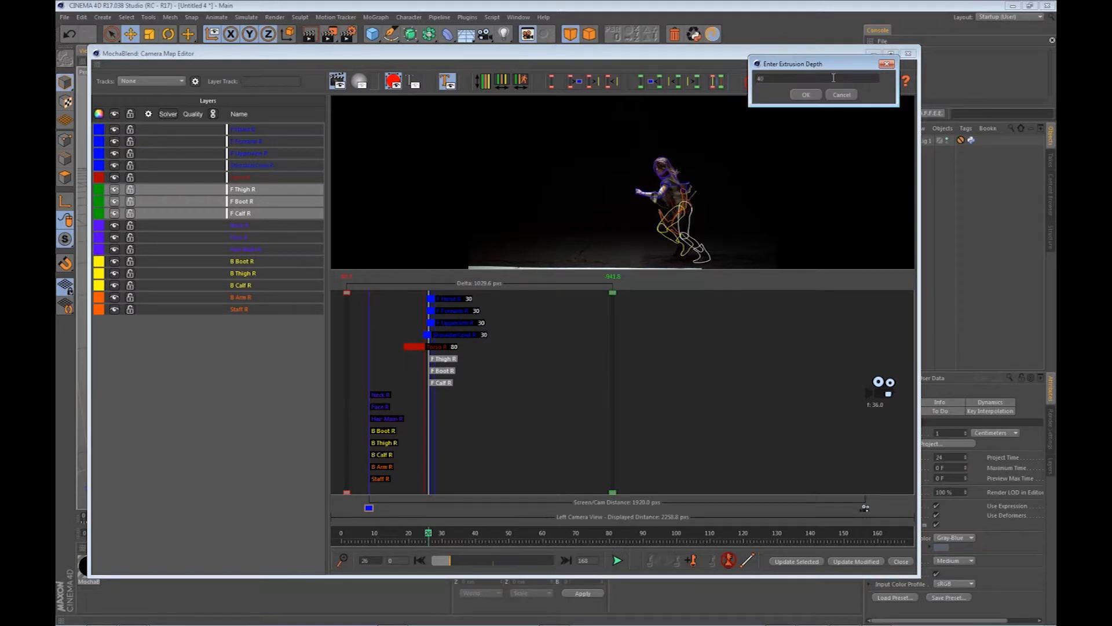
type("40")
key("Return")
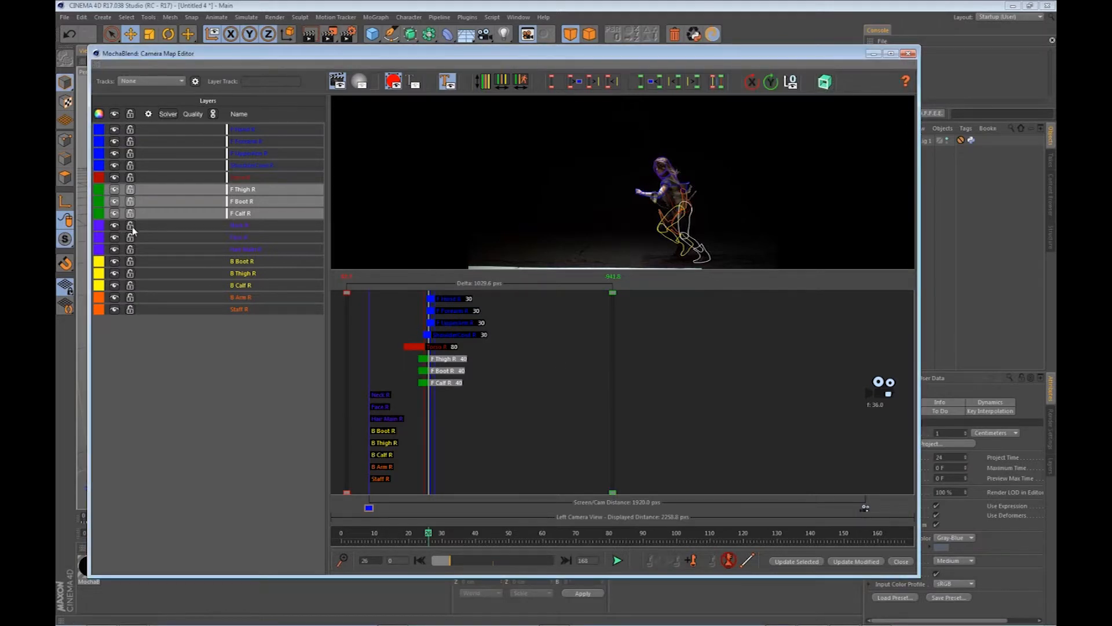
- Place the Neck, Face and Hair Main layers just behind the front leg layers and set their extrusion depth to 40
left_click_drag(101, 227, 168, 250)
left_click_drag(614, 381, 526, 381)
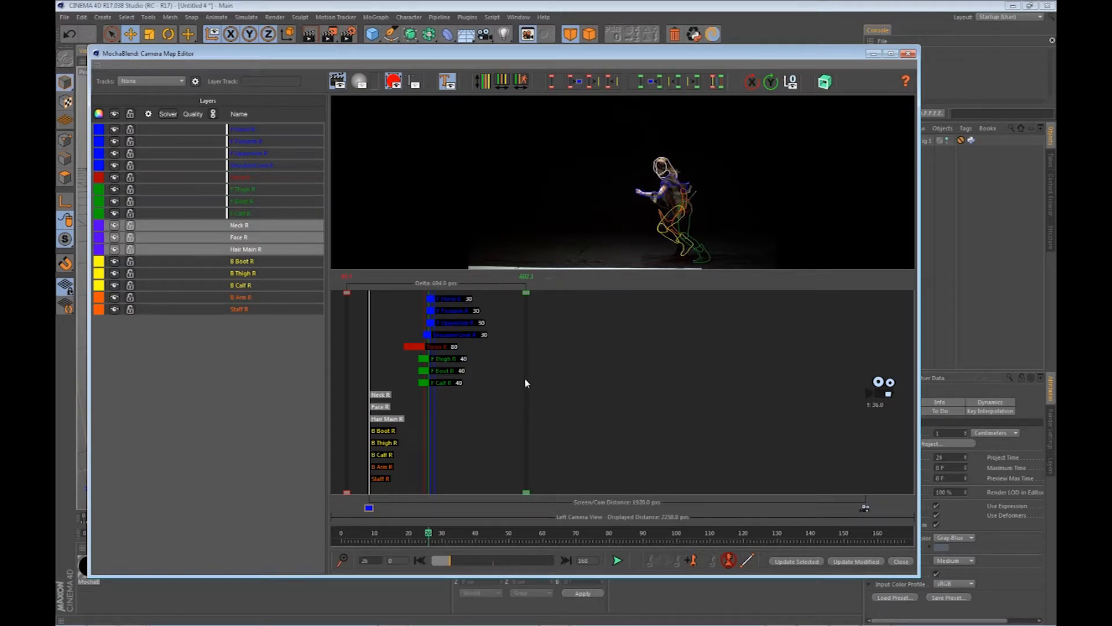
left_click_drag(527, 381, 577, 380)
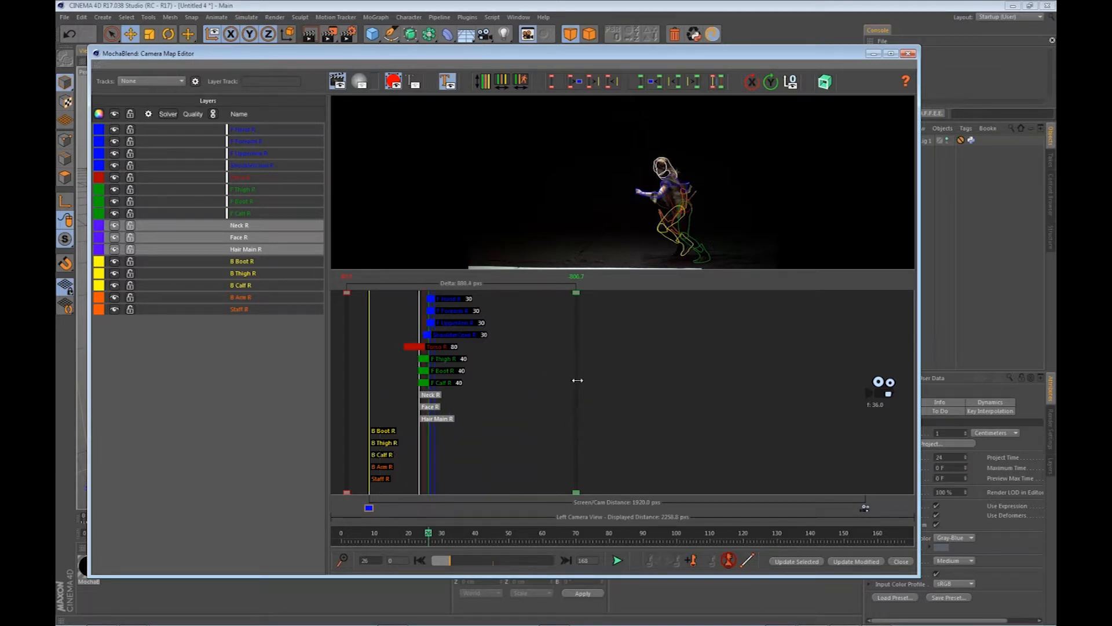
left_click(832, 85)
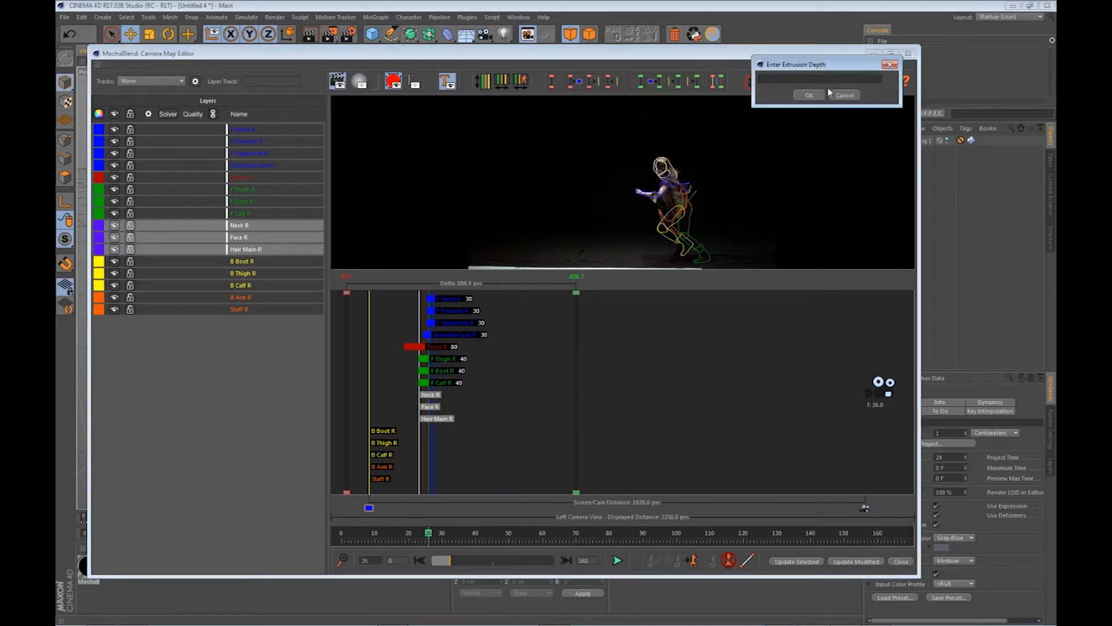
type("40")
key("Return")
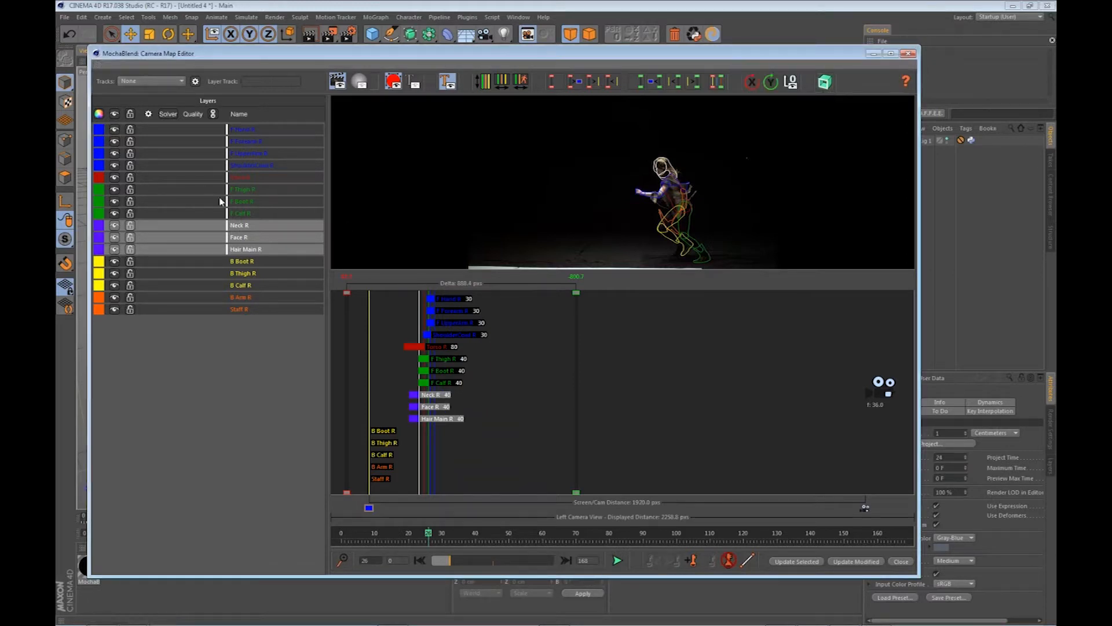
- Place the B Boot, B Thigh and B Calf layers behind the head layers and extrude them to a depth of 40
left_click_drag(124, 262, 124, 285)
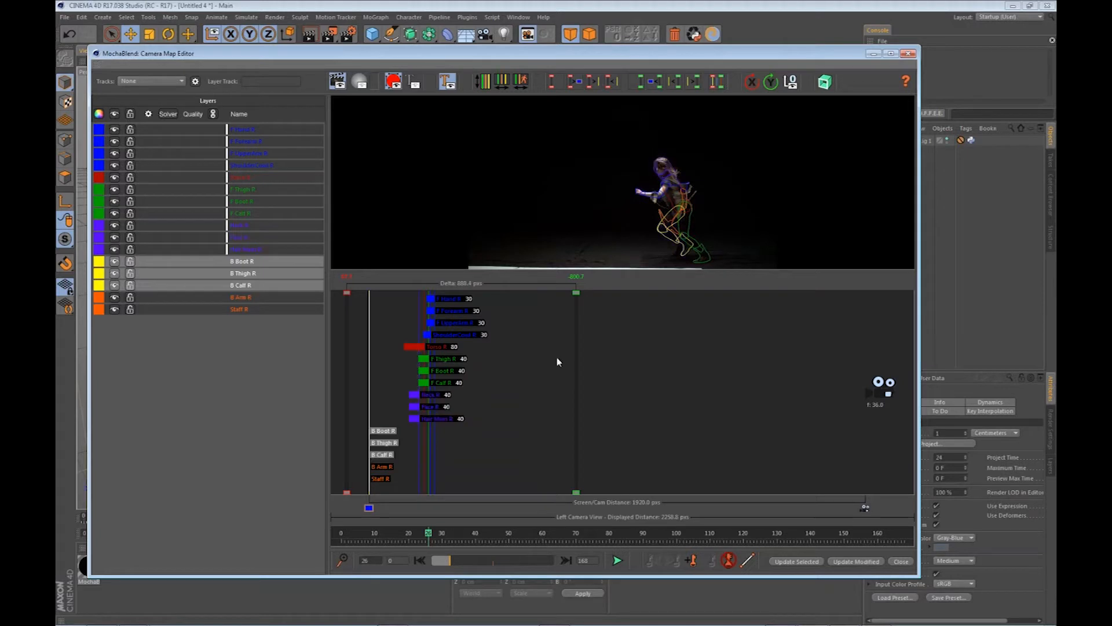
mouse_move(577, 360)
left_mouse_down()
mouse_move(540, 360)
mouse_move(583, 362)
left_mouse_up()
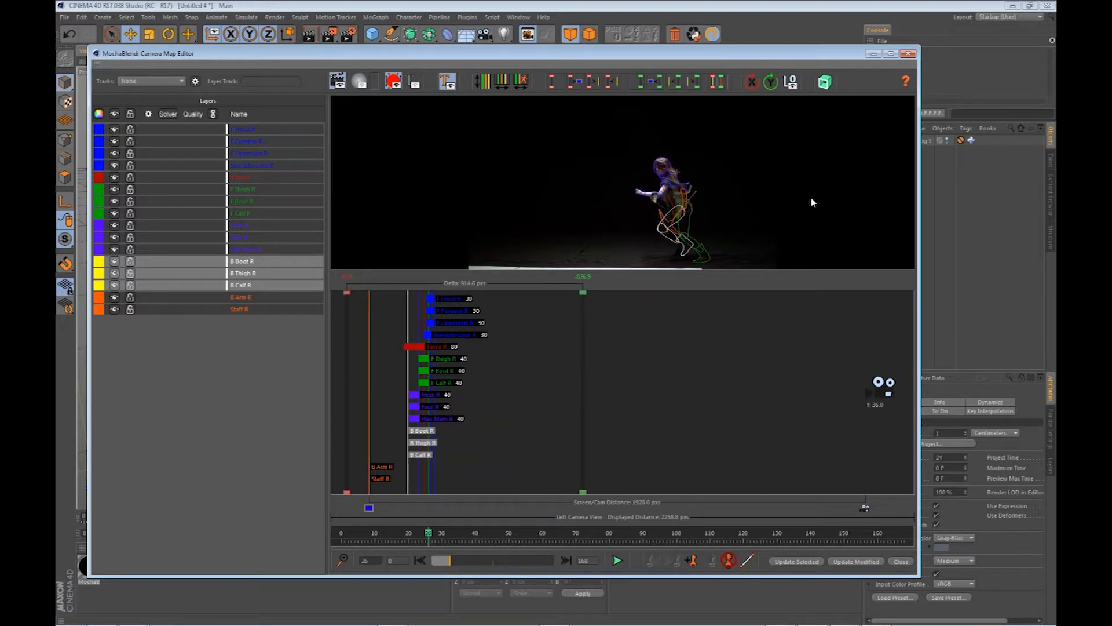
left_click(825, 82)
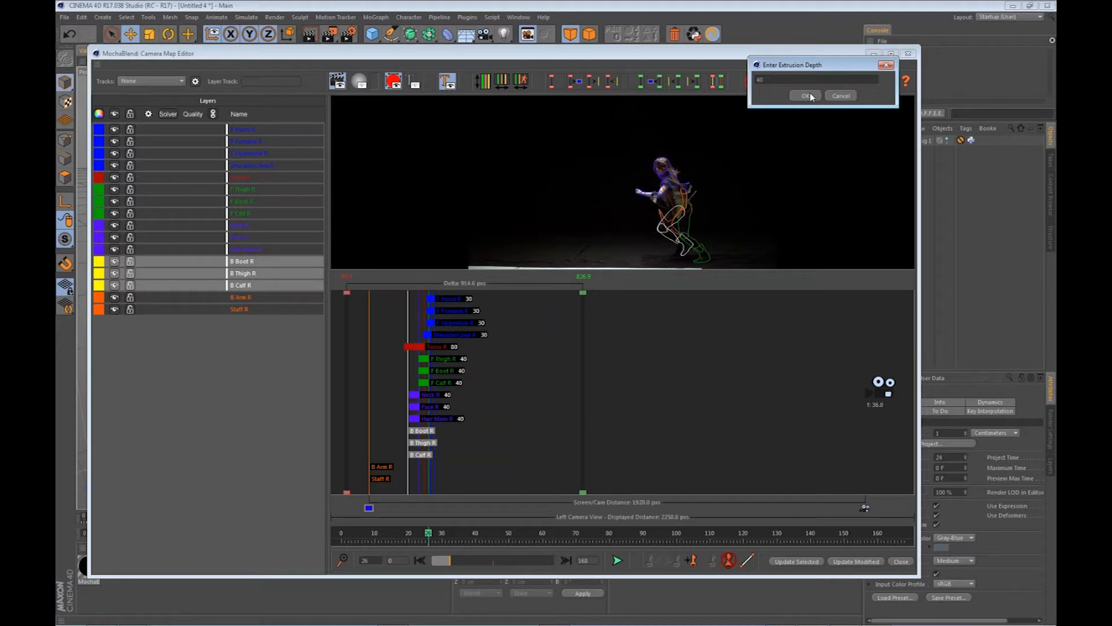
left_click(809, 96)
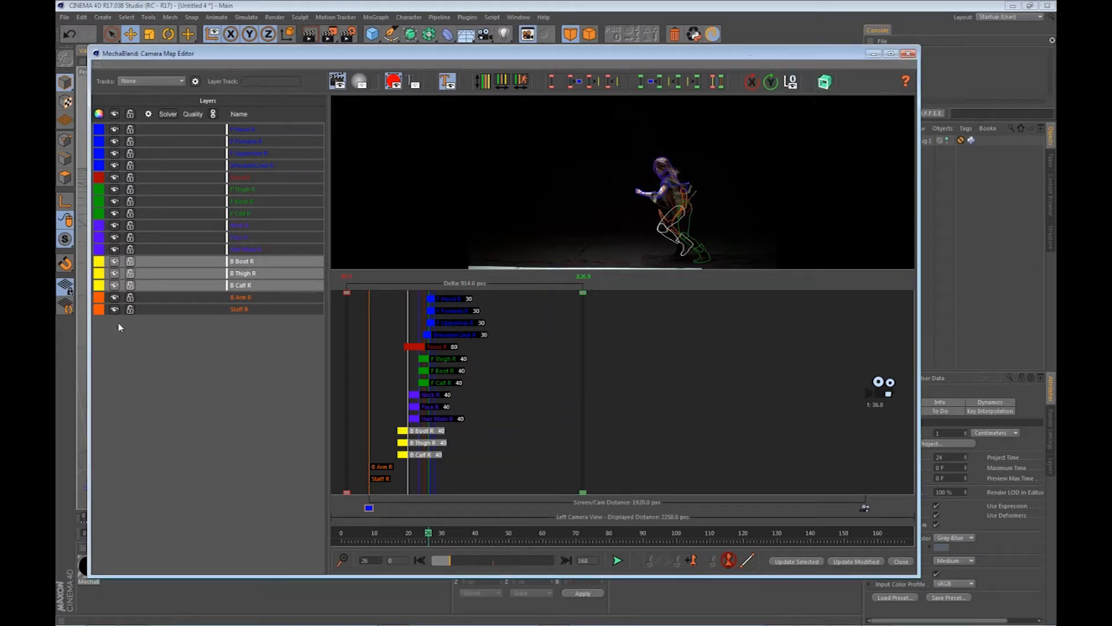
- Place the B Arm and Staff layers behind the back leg layers and set their extrusion depth to 30
left_click(98, 298)
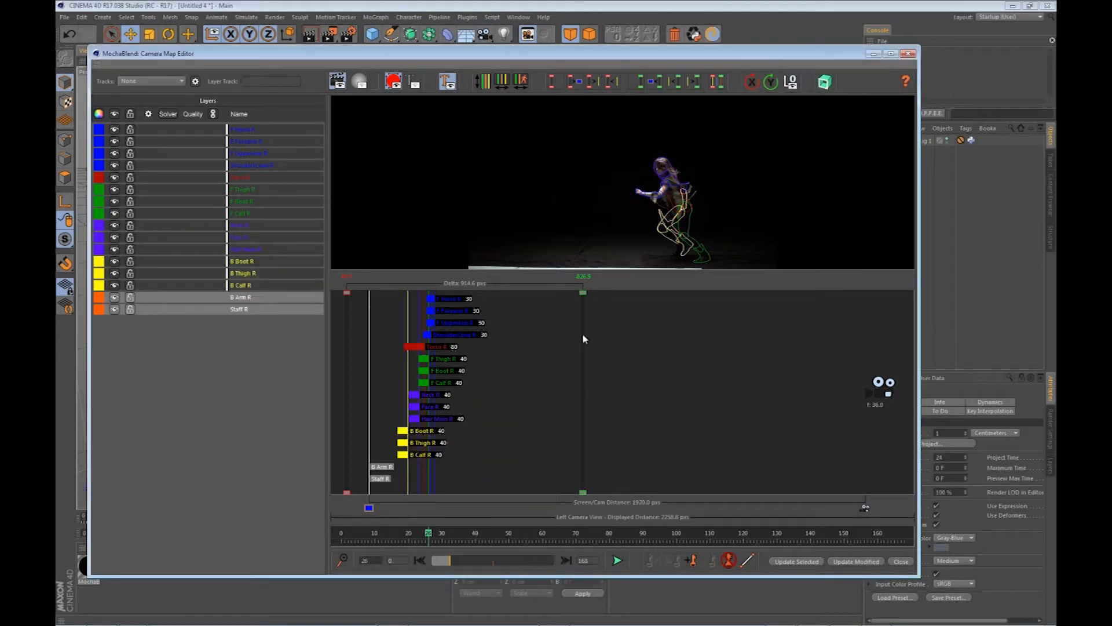
mouse_move(584, 339)
left_mouse_down()
mouse_move(524, 341)
mouse_move(552, 339)
left_mouse_up()
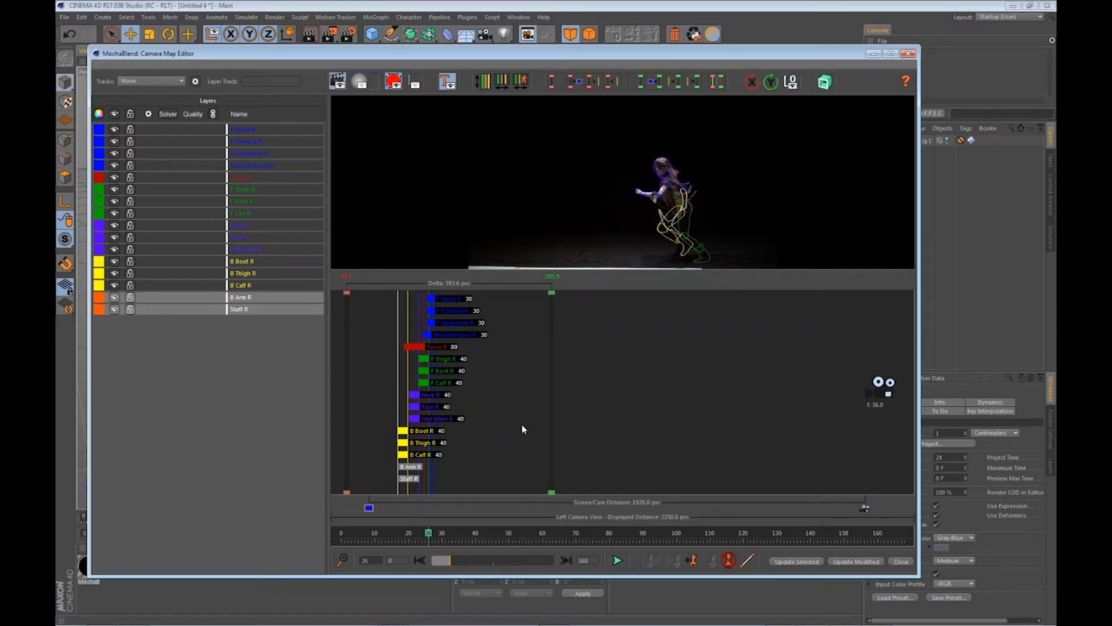
left_click(827, 83)
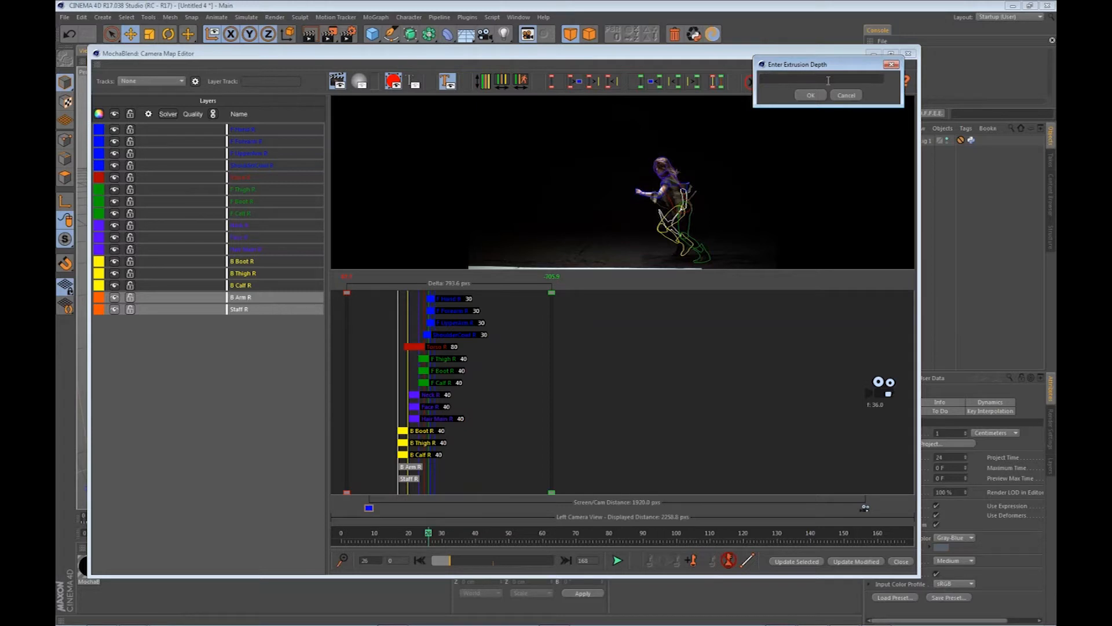
type("30")
key("Return")
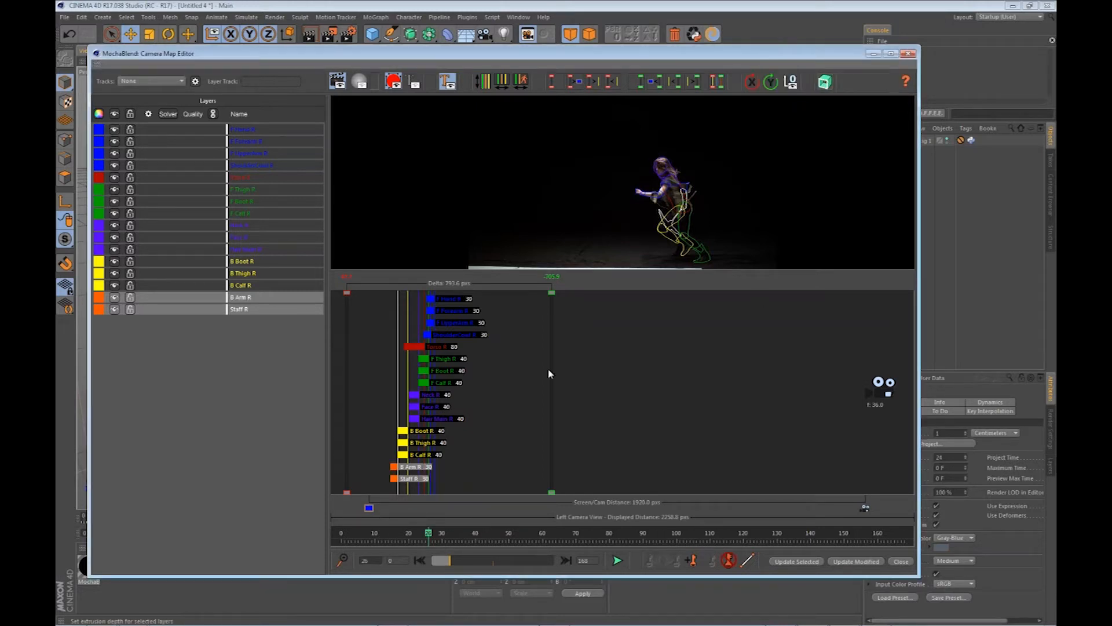
- Reduce Torso R's extrusion depth to about 73, and lower and shrink the Camera Map Editor window to uncover the viewport
scroll(388, 418, "up", 3)
scroll(394, 417, "up", 6)
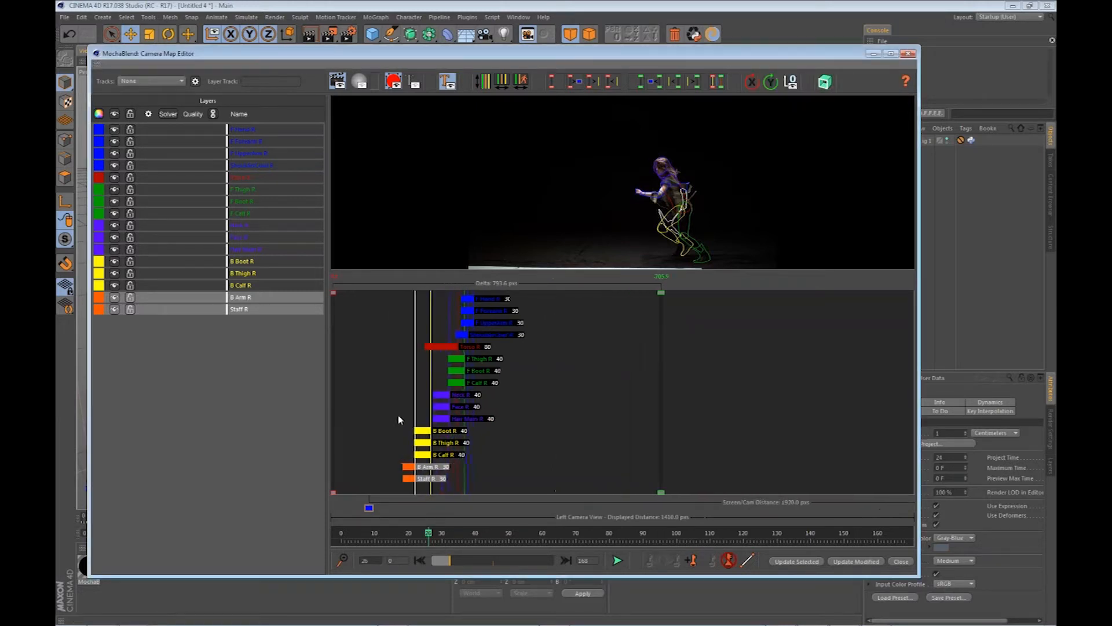
scroll(426, 397, "up", 3)
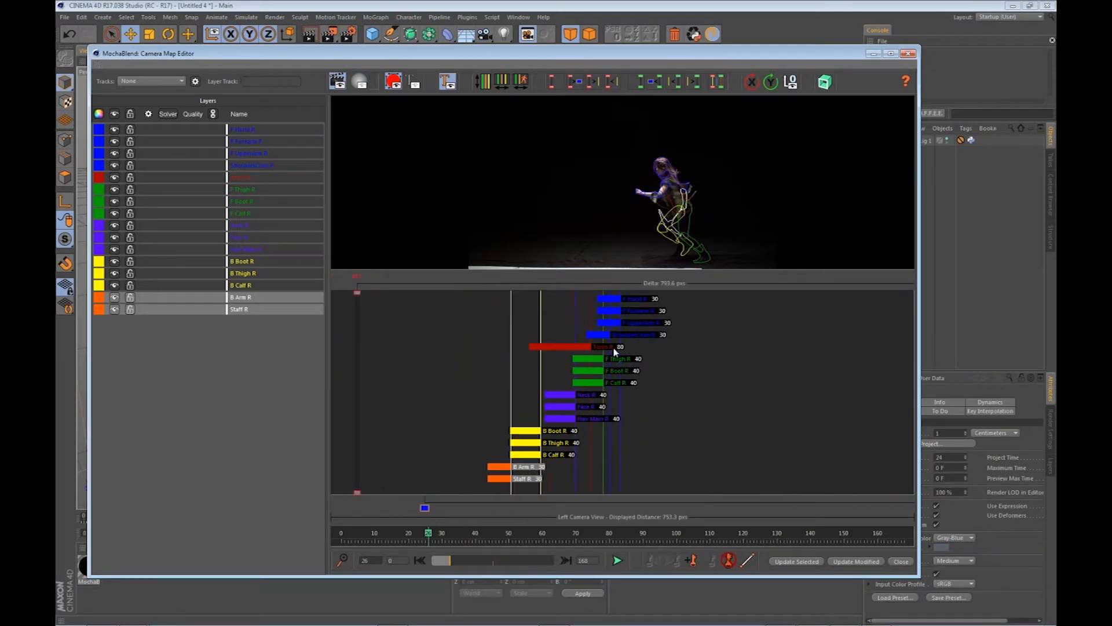
mouse_move(617, 350)
left_mouse_down()
mouse_move(504, 350)
mouse_move(619, 347)
left_mouse_up()
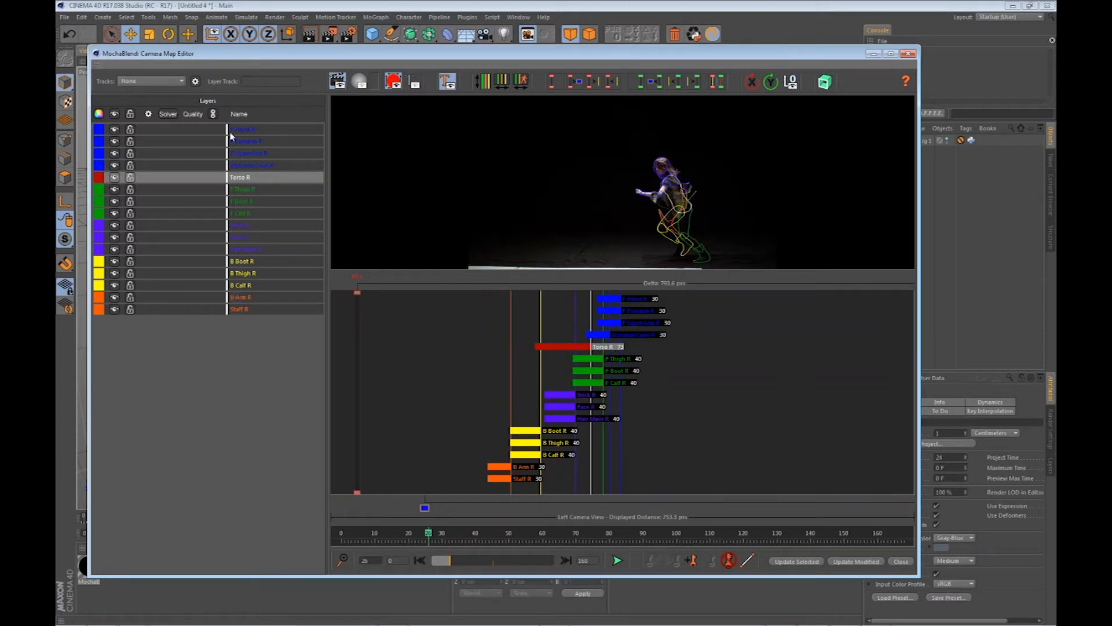
left_click_drag(375, 46, 398, 373)
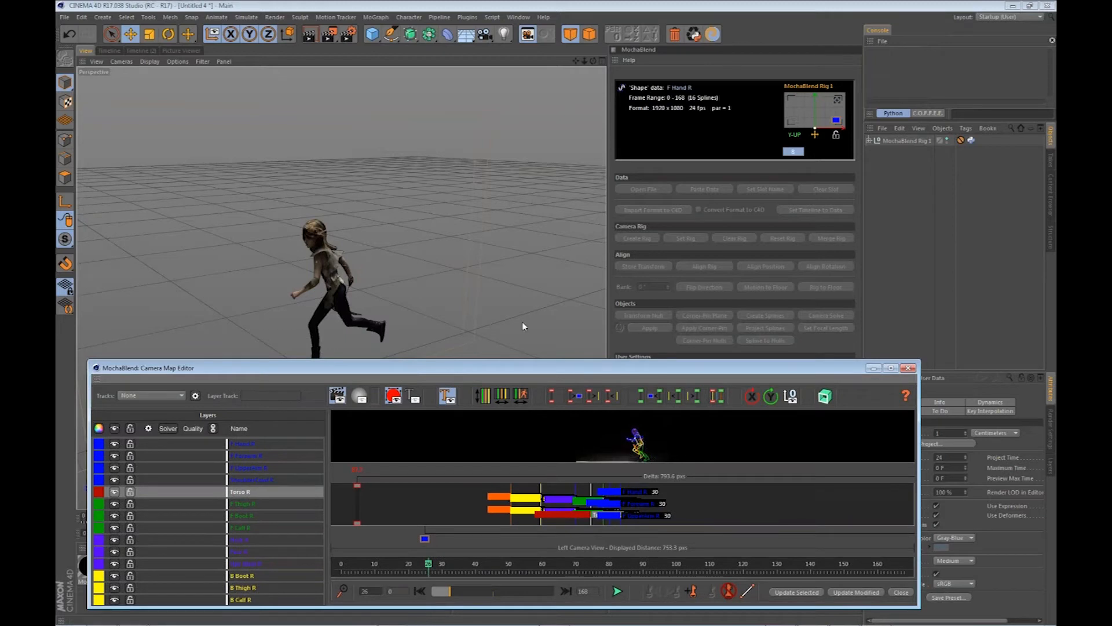
- Update the modified layers in the scene to check the woman's extruded depth, and close the Camera Map Editor
left_click_drag(375, 290, 355, 258, "alt")
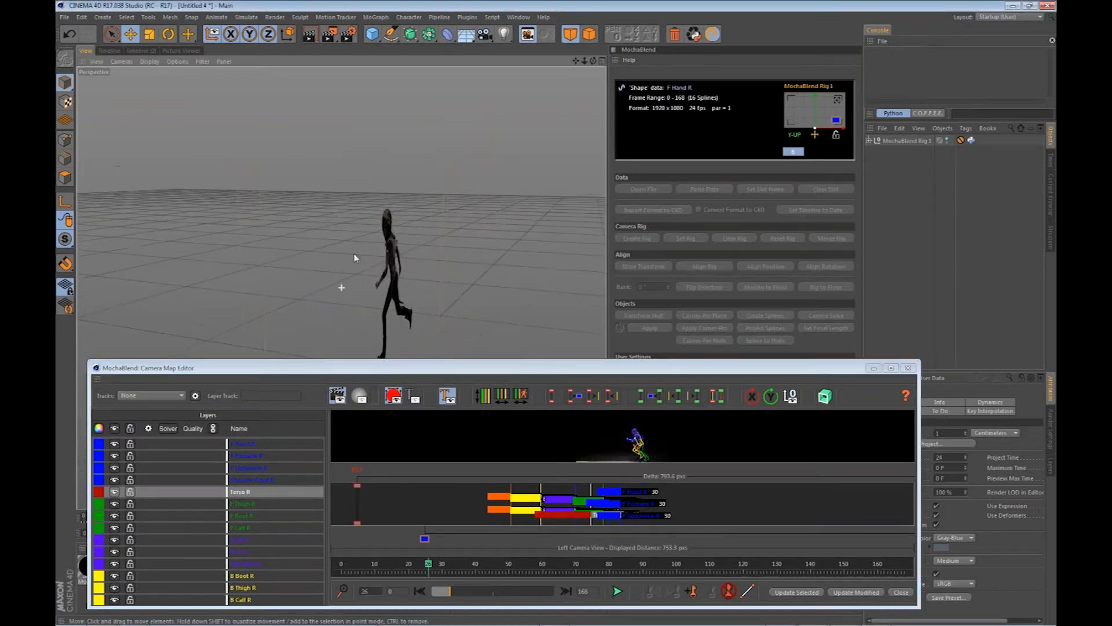
left_click(853, 593)
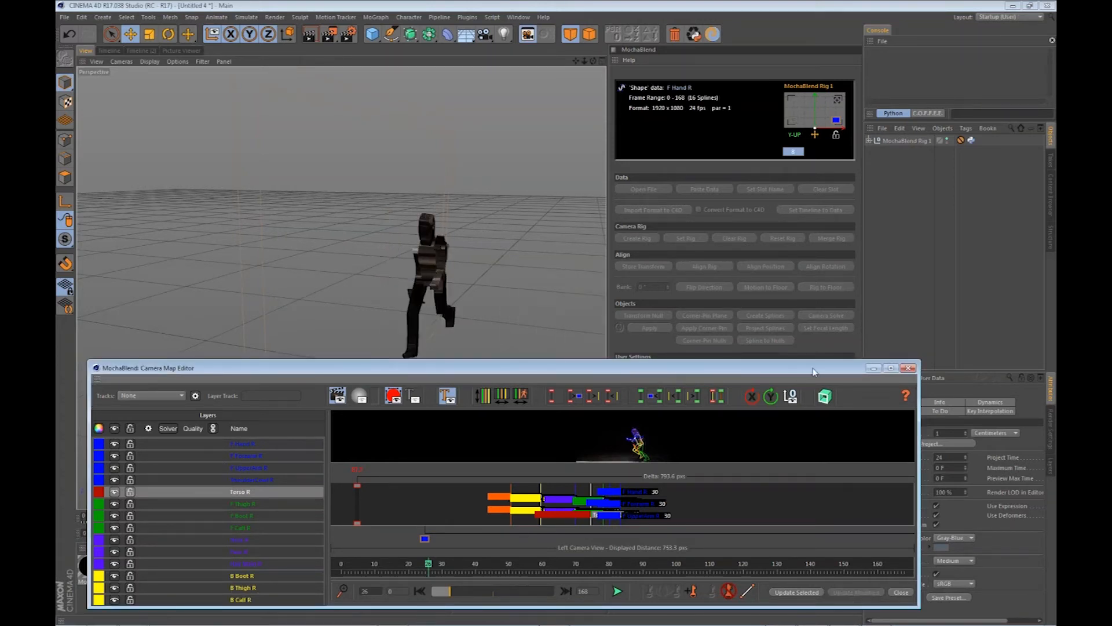
left_click(385, 4)
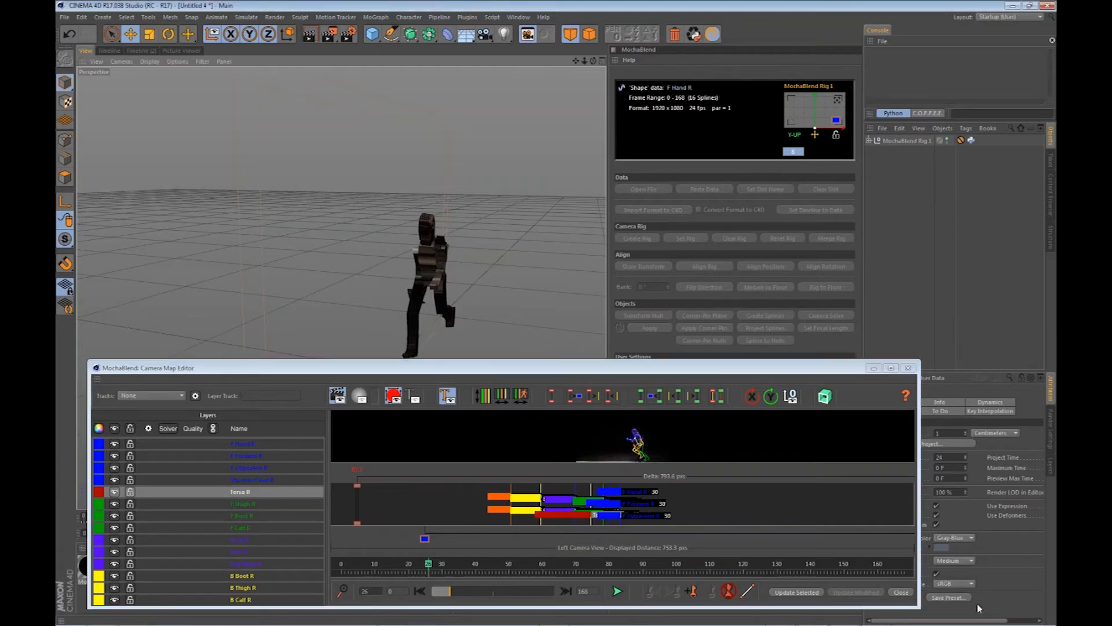
left_click(900, 592)
left_click(901, 592)
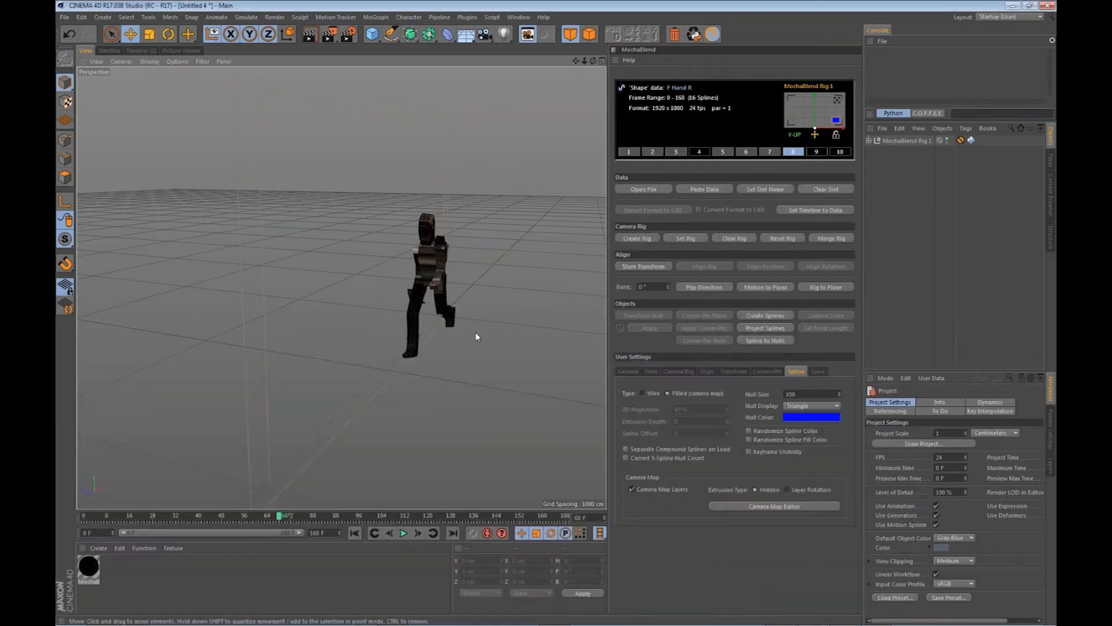
- Go to frame 110 and view the extruded woman from an angle outside the camera view
left_click_drag(475, 332, 376, 370, "alt")
left_click_drag(283, 518, 422, 507)
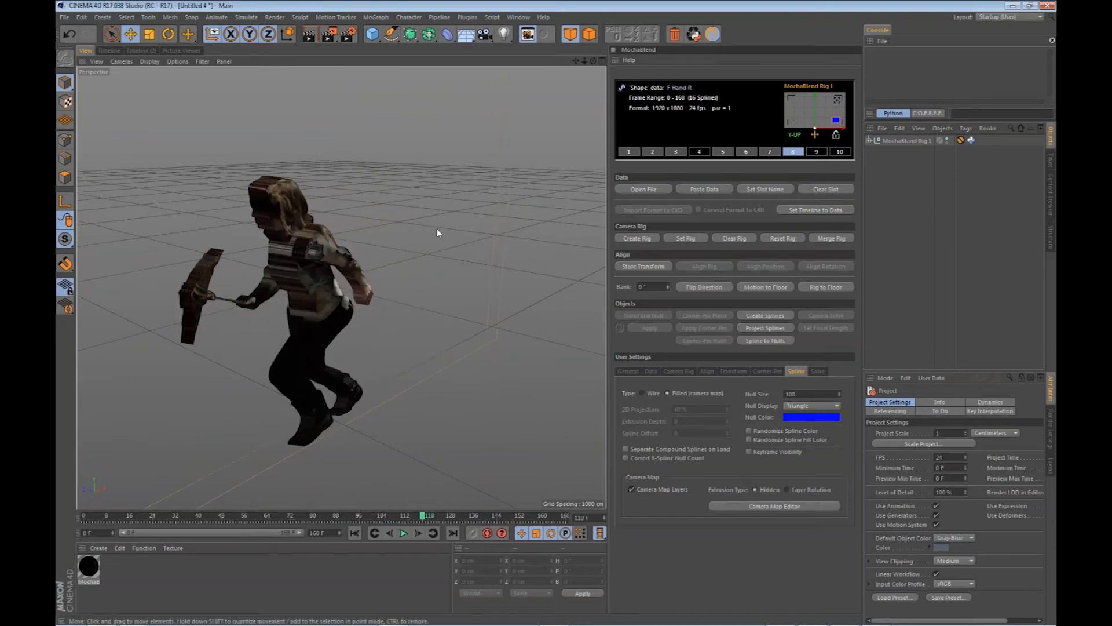
scroll(437, 228, "down", 2)
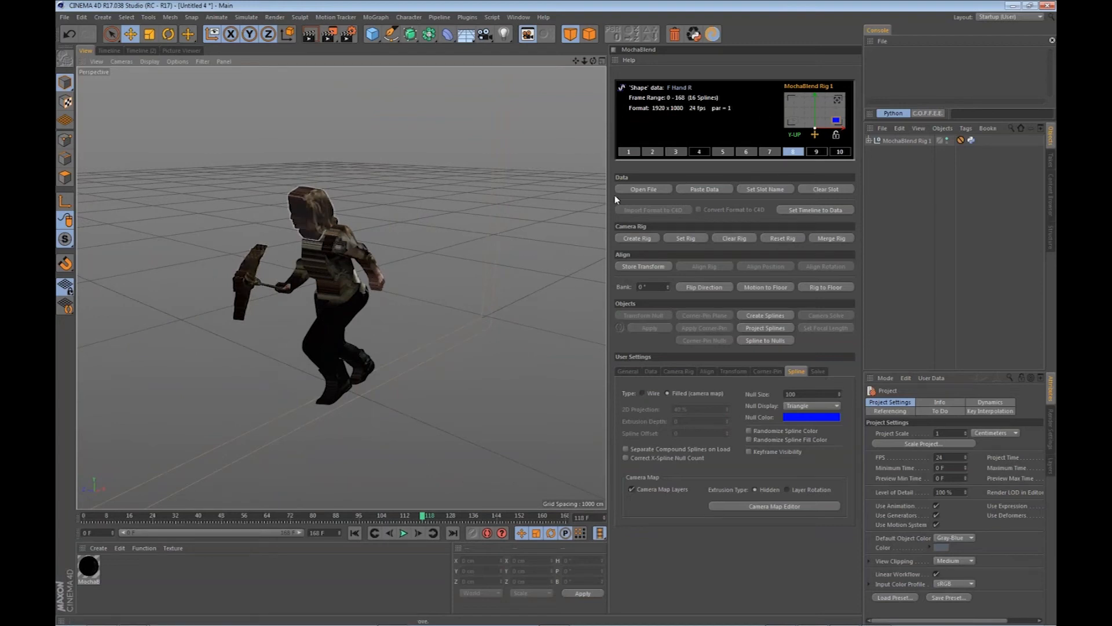
- Look through the MochaBlend rig camera and toggle the footage background on and off to compare it with the camera-mapped layers
left_click(838, 100)
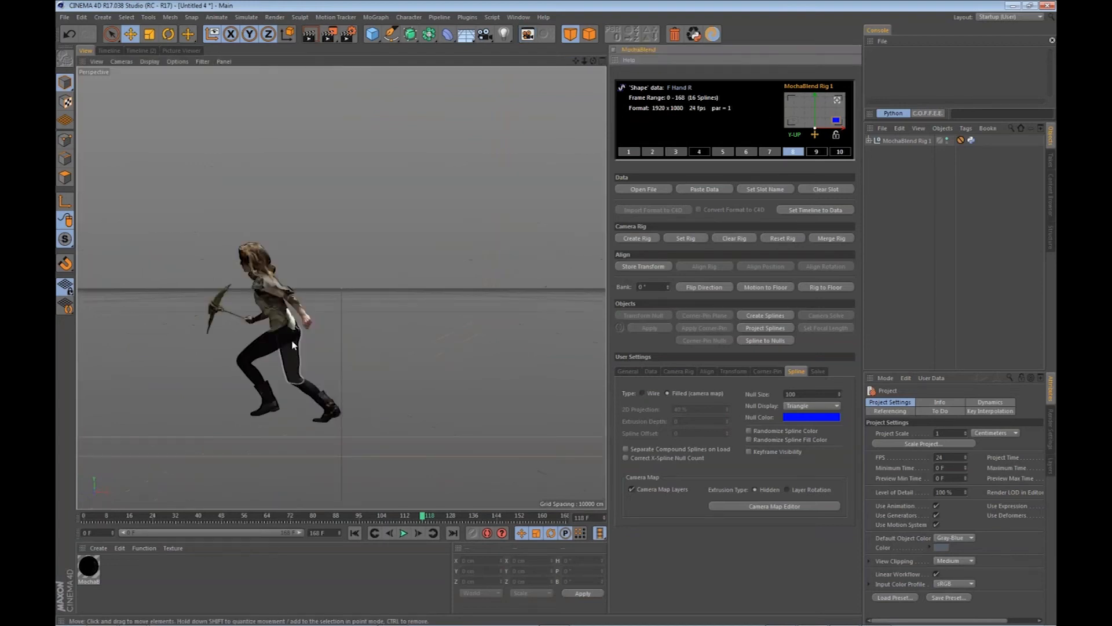
left_click(795, 122)
left_click(795, 122)
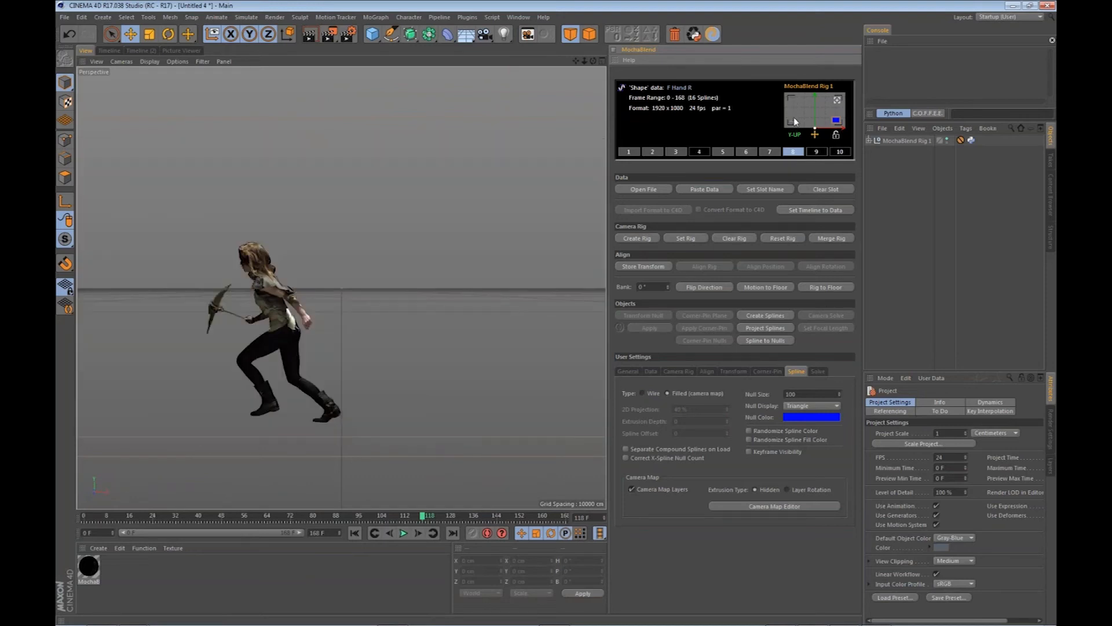
left_click(794, 120)
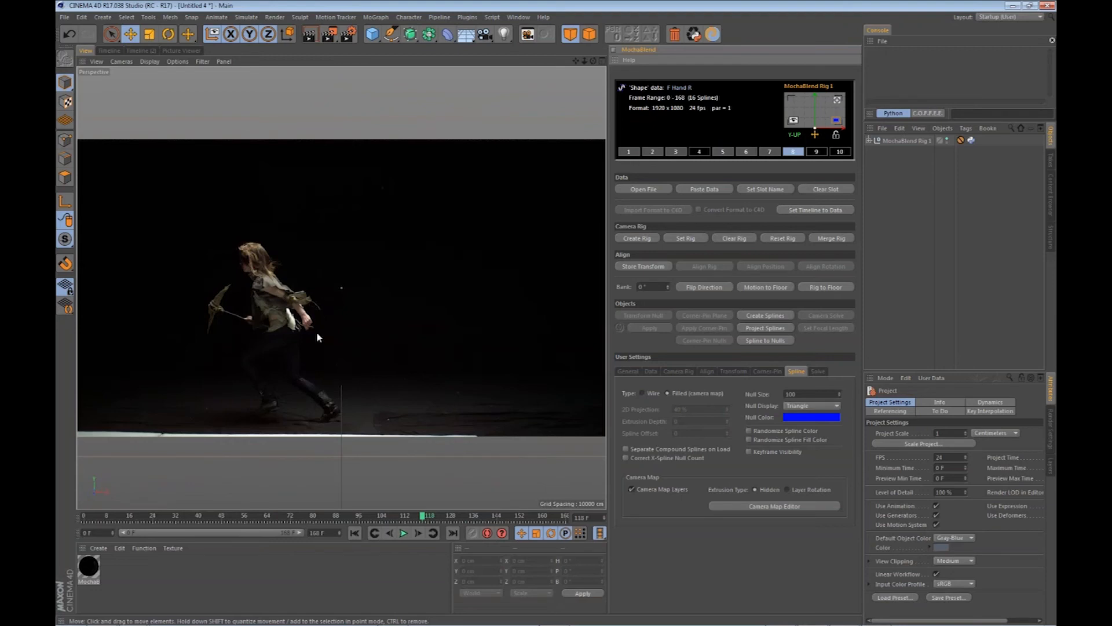
left_click(794, 122)
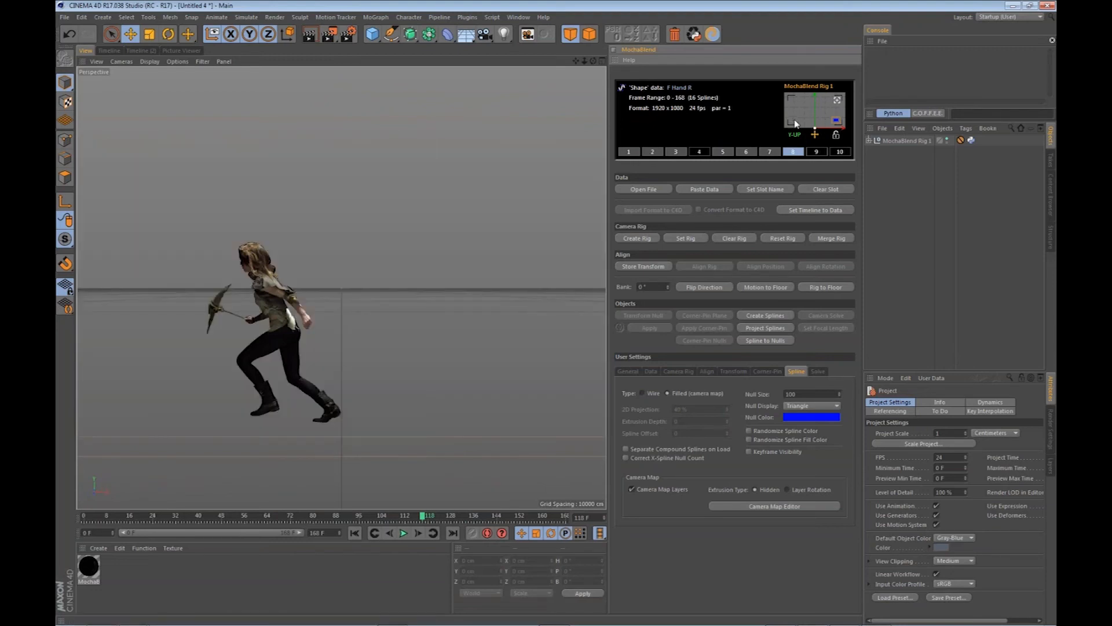
left_click(794, 121)
left_click(794, 121)
left_click(795, 121)
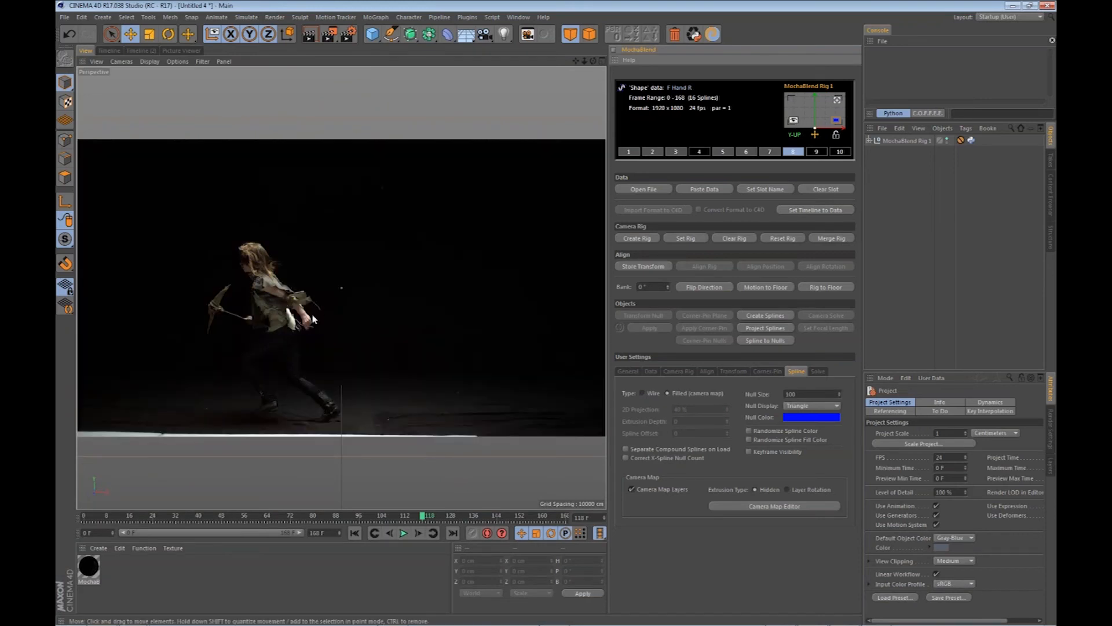
left_click(794, 122)
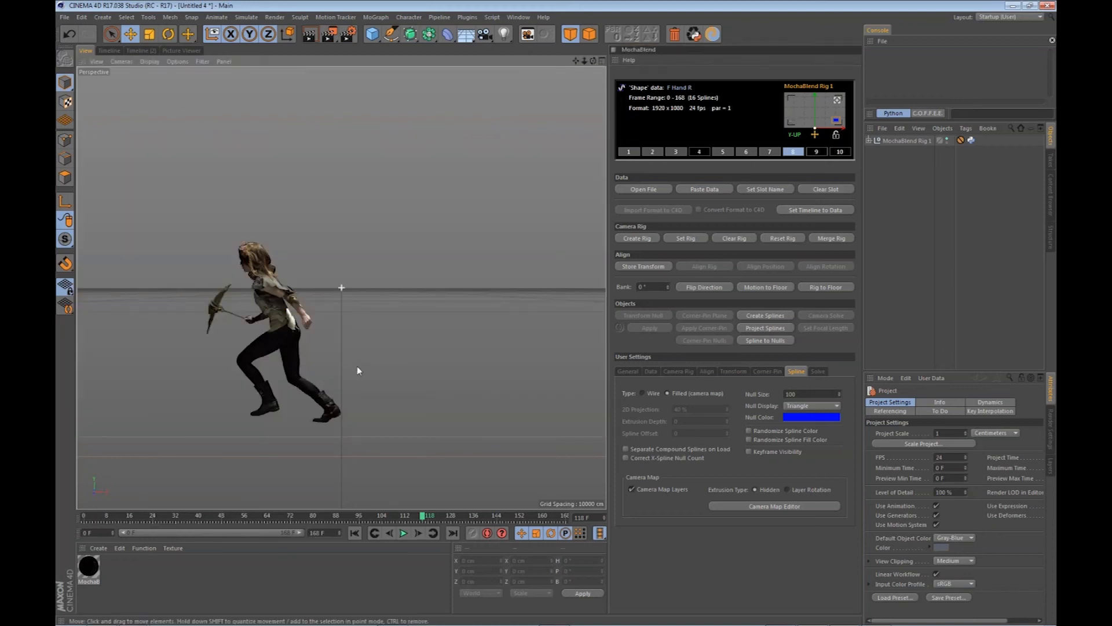
- Leave the rig camera view, add a Plane primitive and rotate its bank to about 87.5° so it stands upright
left_click(838, 101)
left_click_drag(424, 351, 435, 350)
left_click(372, 34)
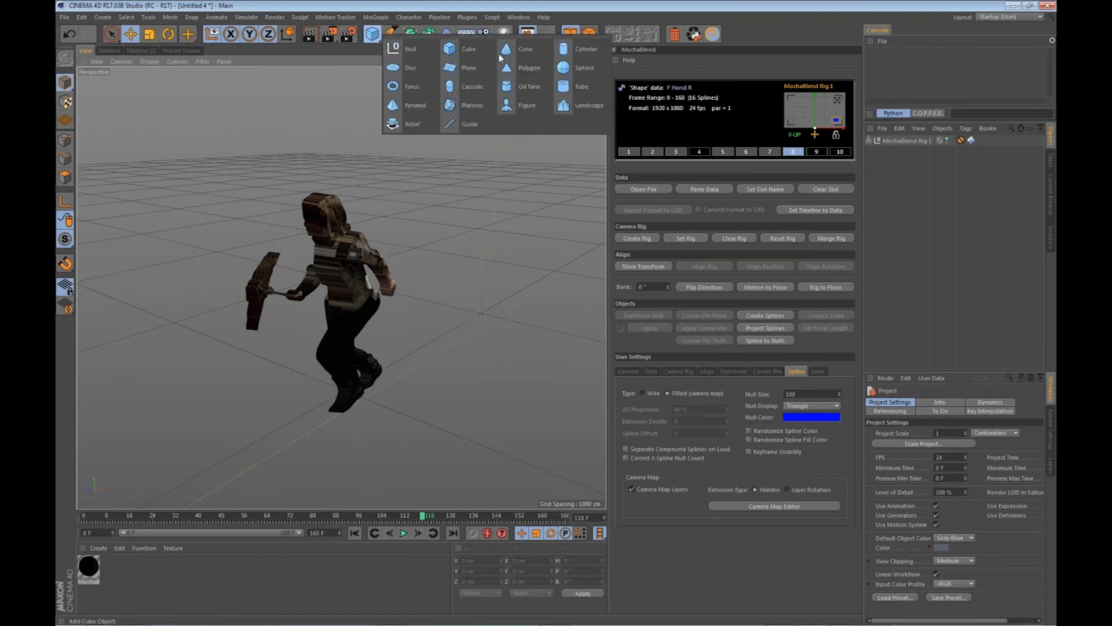
left_click(471, 68)
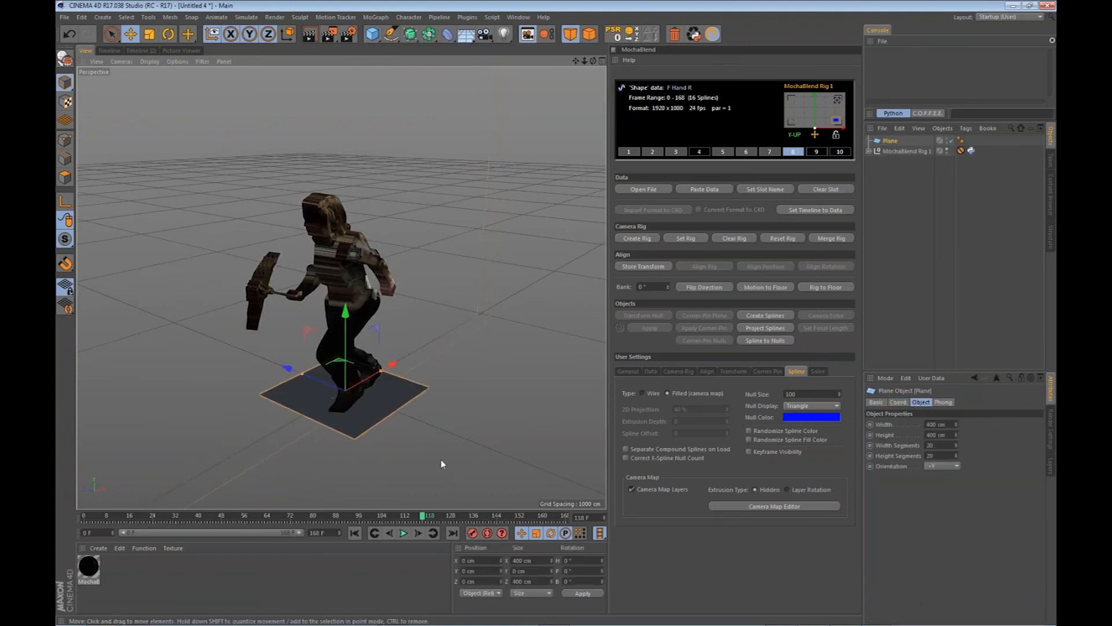
key("r")
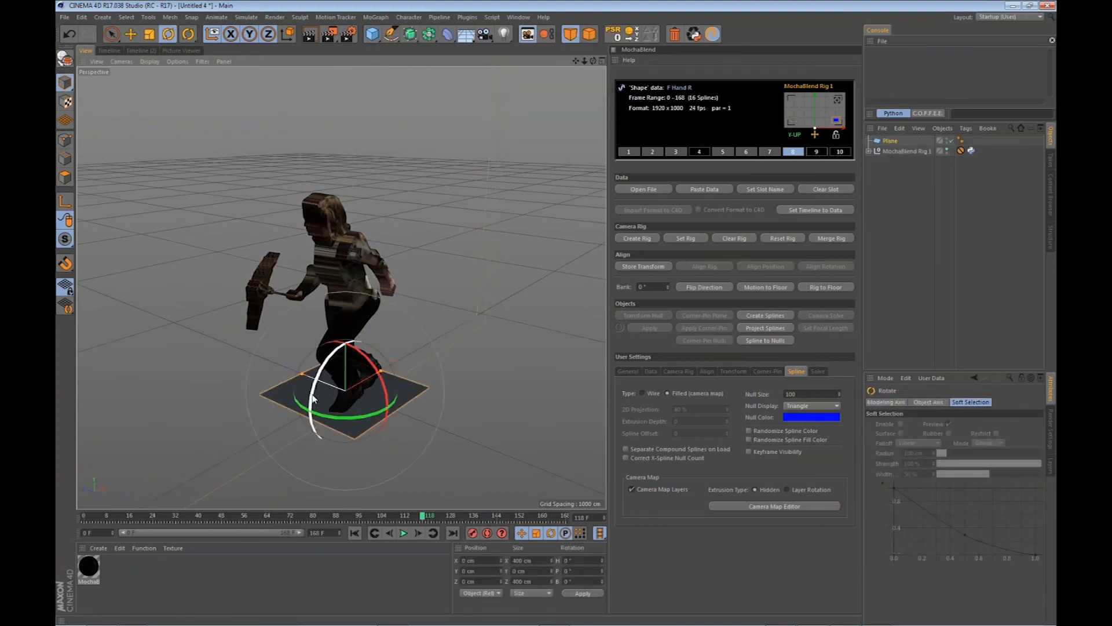
left_click_drag(377, 371, 366, 310)
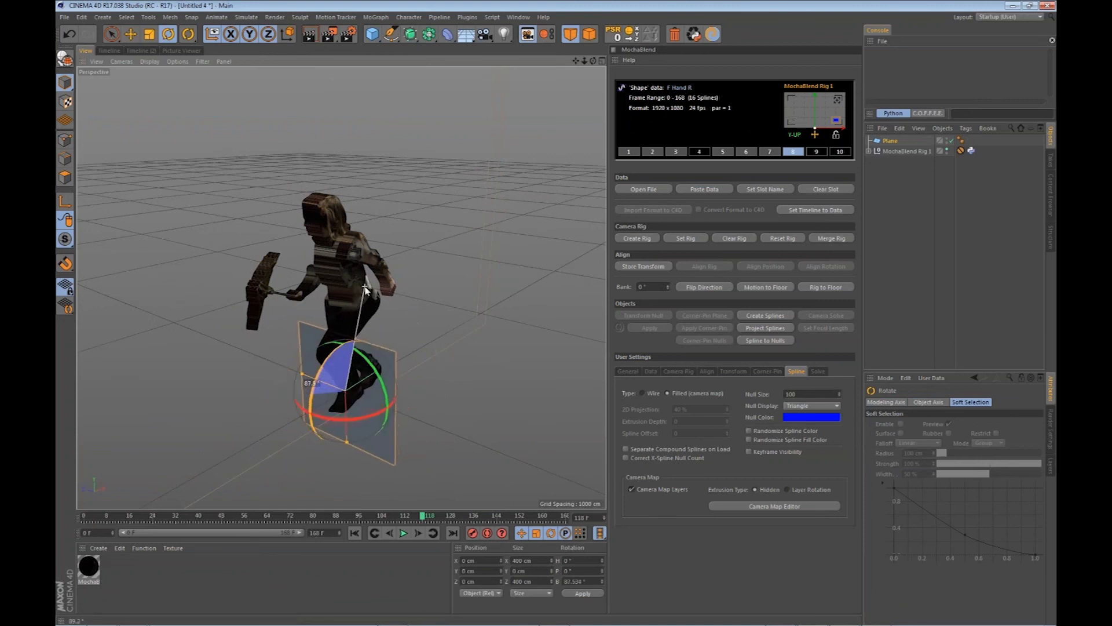
- Scale the upright plane uniformly to about 1120 cm so it forms a wall behind the running woman
key("e")
key("t")
left_click_drag(347, 462, 350, 622)
key("e")
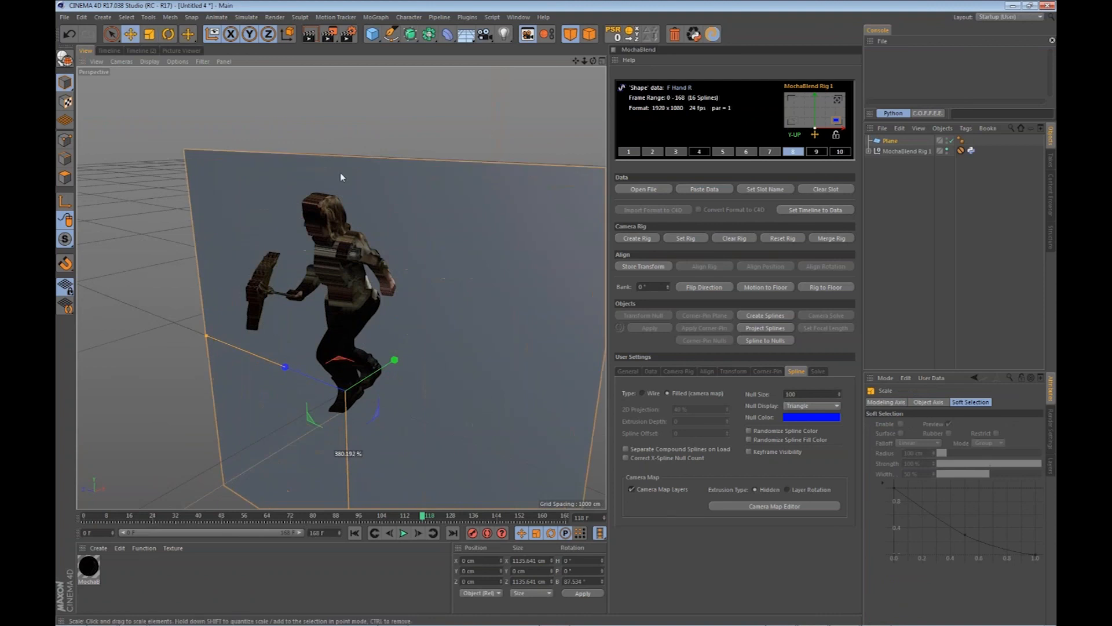
scroll(219, 187, "down", 5)
scroll(221, 190, "down", 2)
left_click_drag(372, 280, 326, 284)
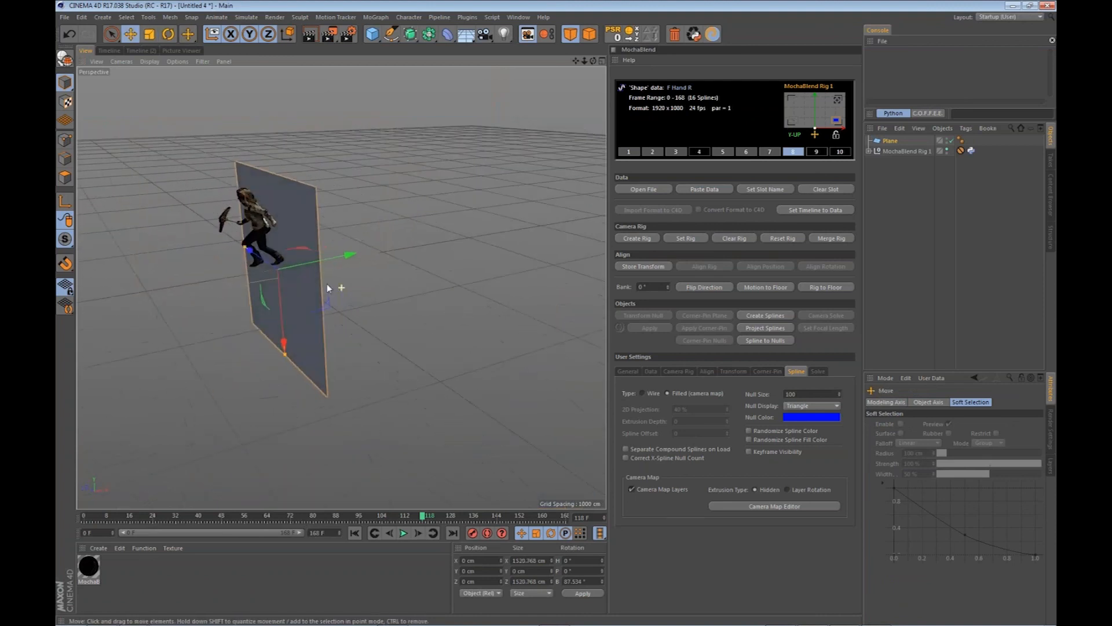